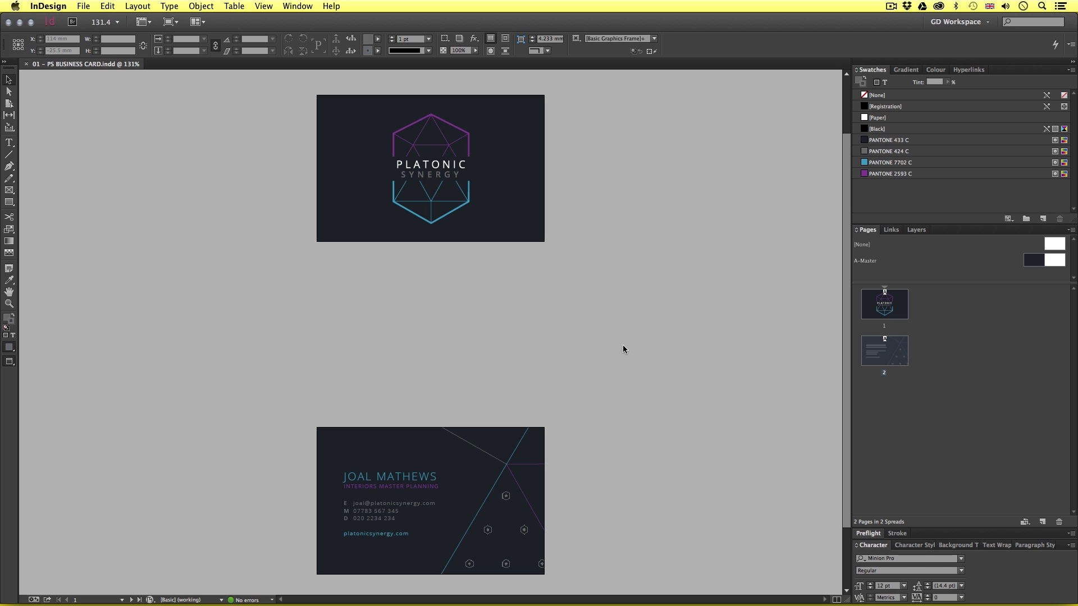
# - Show the business card in Normal mode and examine the guides, margins and bleed on both pages
pyautogui.press('w')
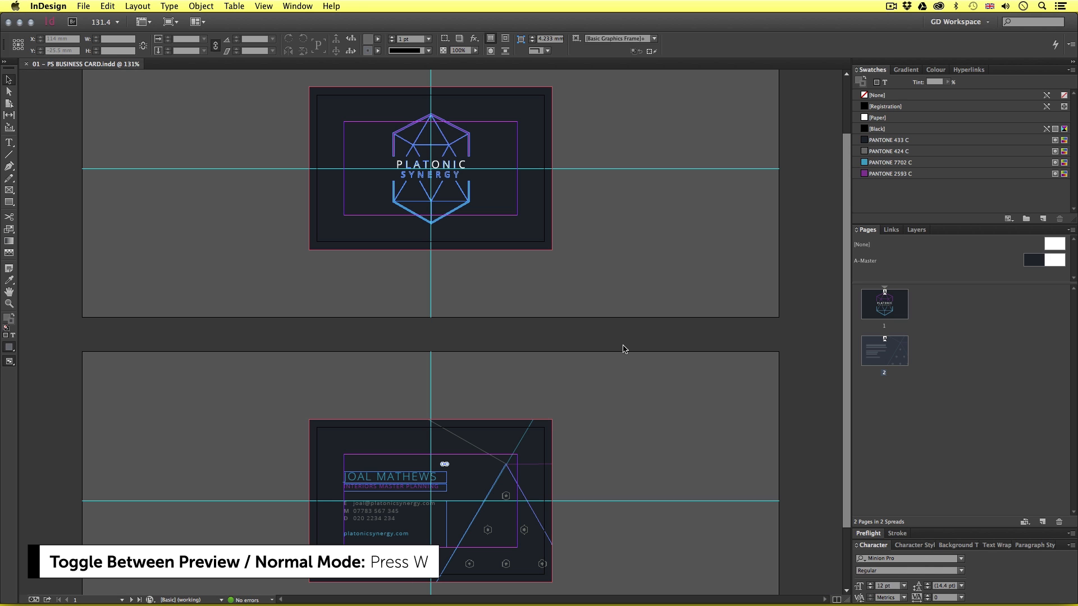
pyautogui.press('z')
pyautogui.click(470, 219)
pyautogui.click(462, 226)
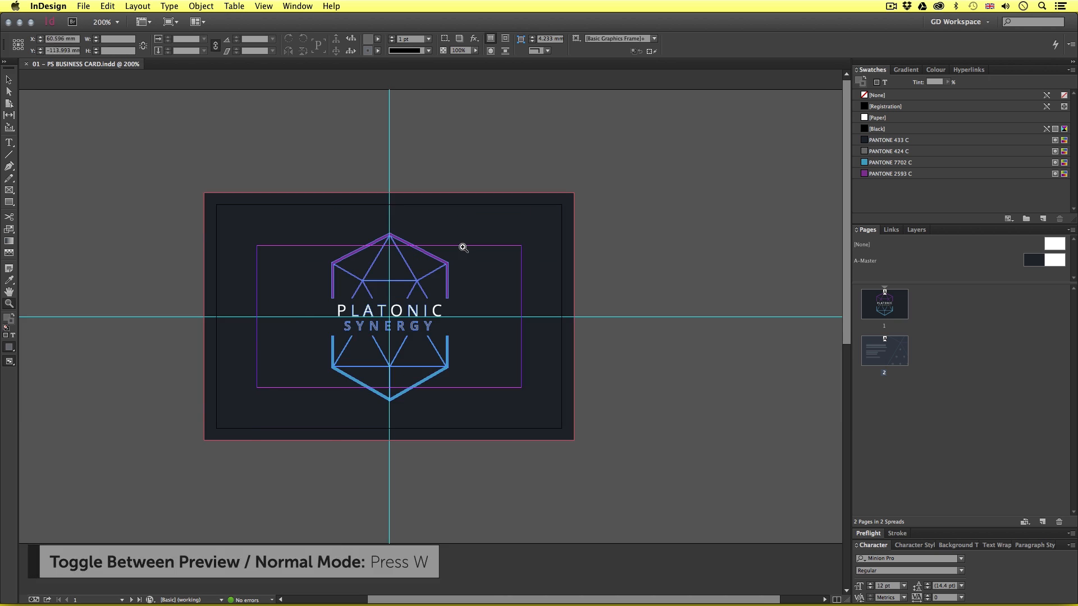
pyautogui.click(463, 248)
pyautogui.scroll(-12, 450, 394)
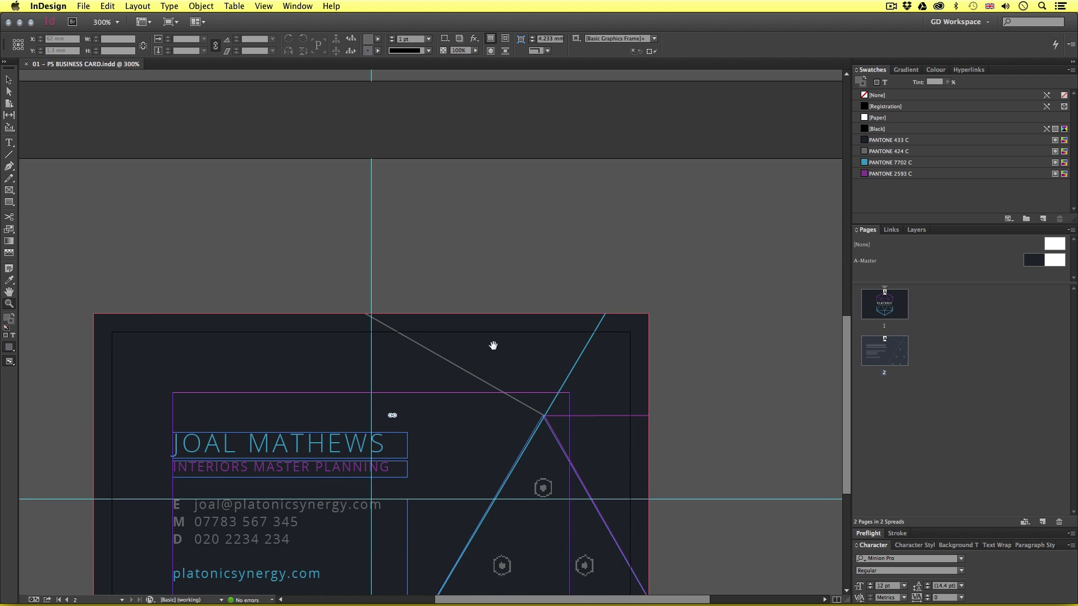
pyautogui.moveTo(493, 345); pyautogui.dragTo(503, 250)
pyautogui.moveTo(488, 300)
pyautogui.mouseDown()
pyautogui.moveTo(519, 258)
pyautogui.moveTo(501, 354)
pyautogui.moveTo(501, 301)
pyautogui.mouseUp()
pyautogui.scroll(12, 517, 345)
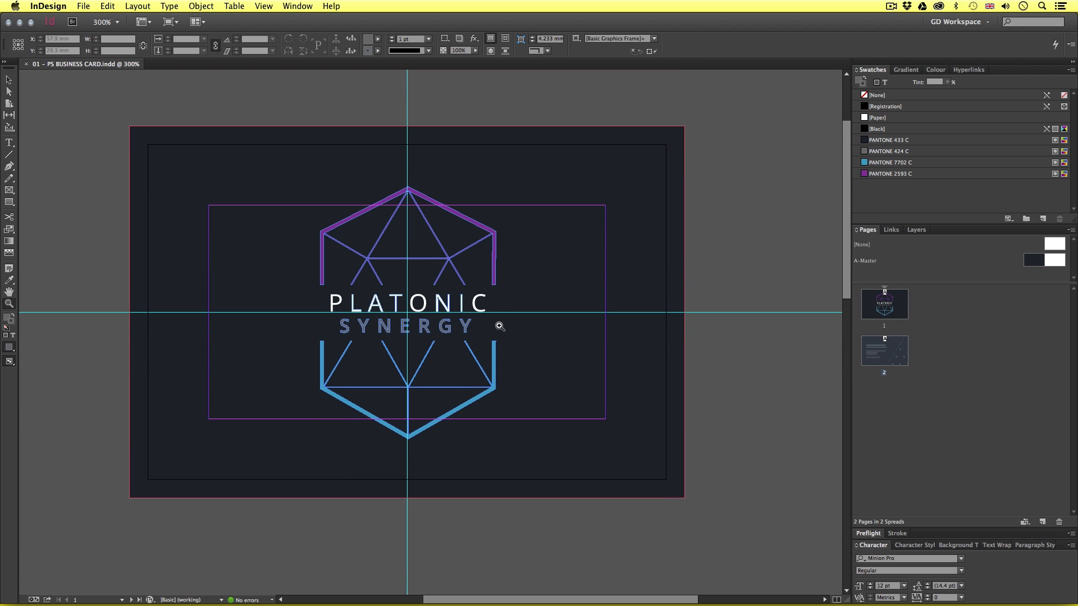
pyautogui.press('super+minus')
pyautogui.press('super+minus')
pyautogui.press('super+minus')
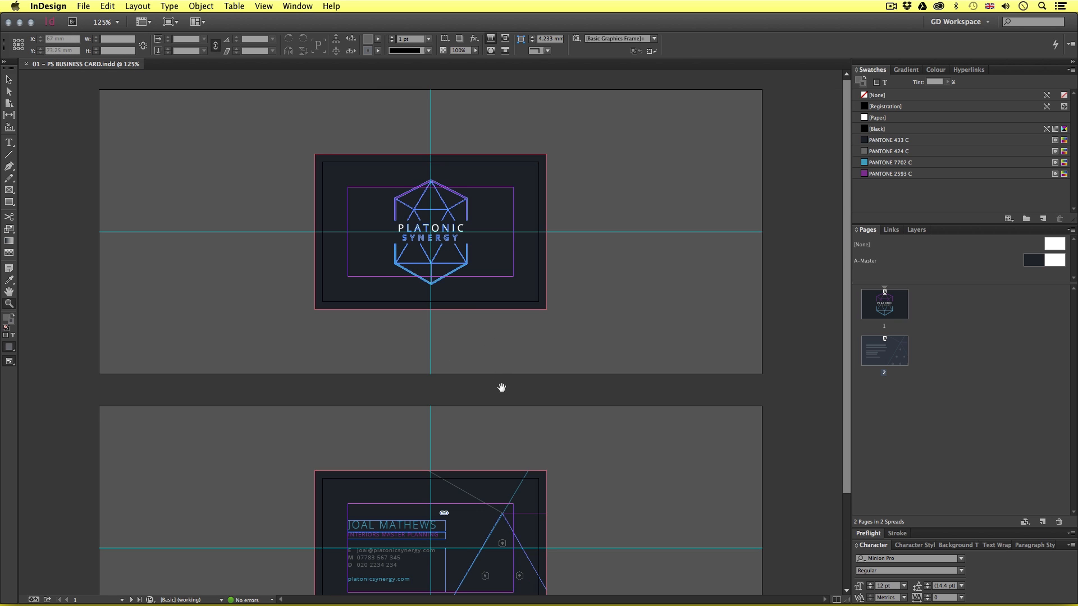
pyautogui.moveTo(500, 387); pyautogui.dragTo(507, 334)
pyautogui.press('v')
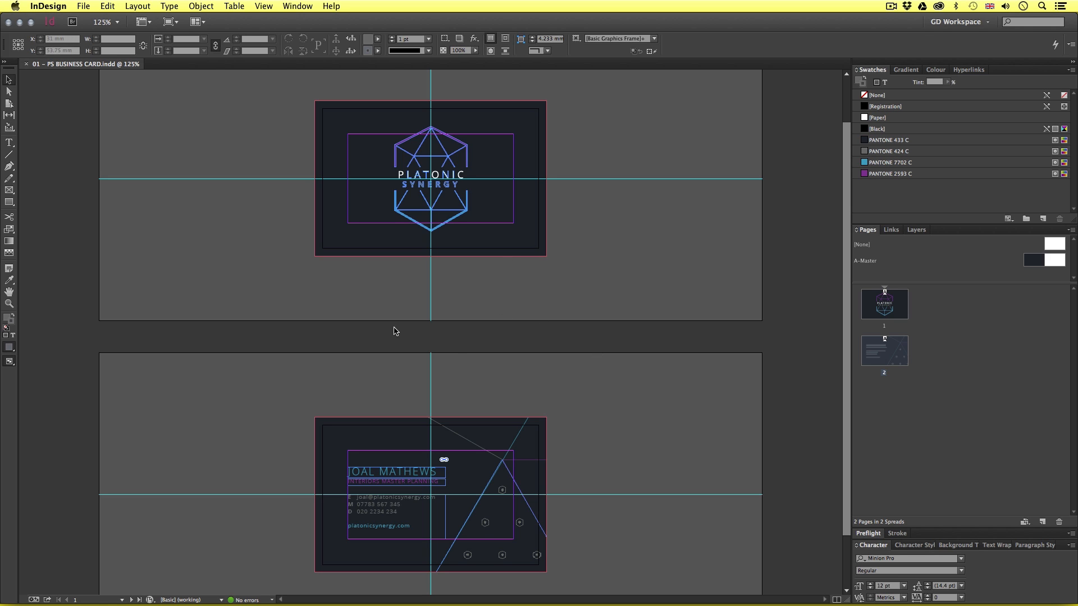
# - Display the card in Preview mode and inspect the logo side up close at 400%, toggling the screen mode to compare
pyautogui.press('w')
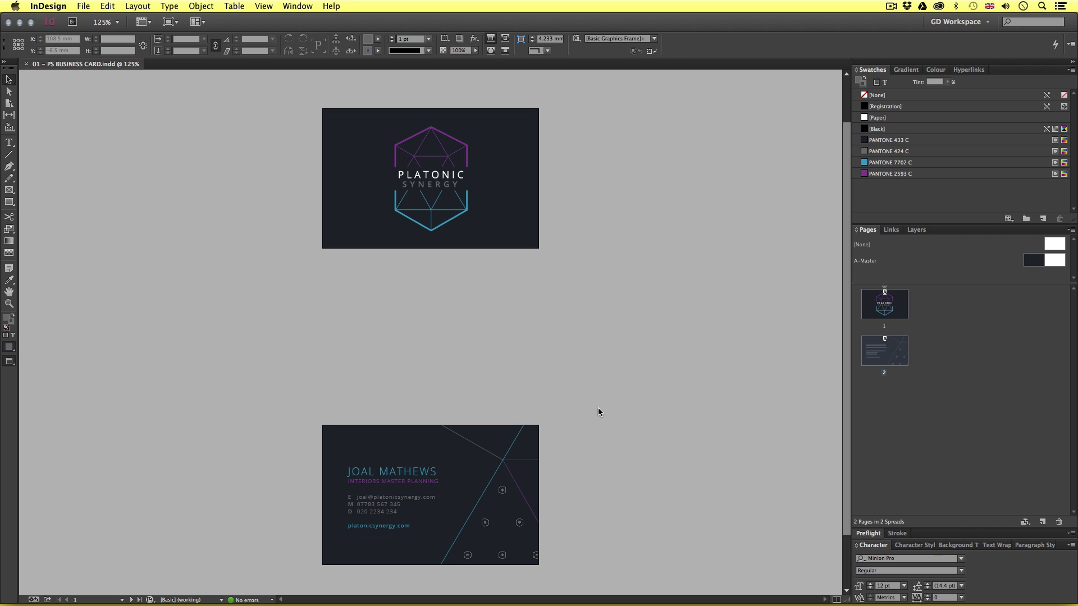
pyautogui.press('z')
pyautogui.click(486, 240)
pyautogui.click(453, 315)
pyautogui.click(452, 315)
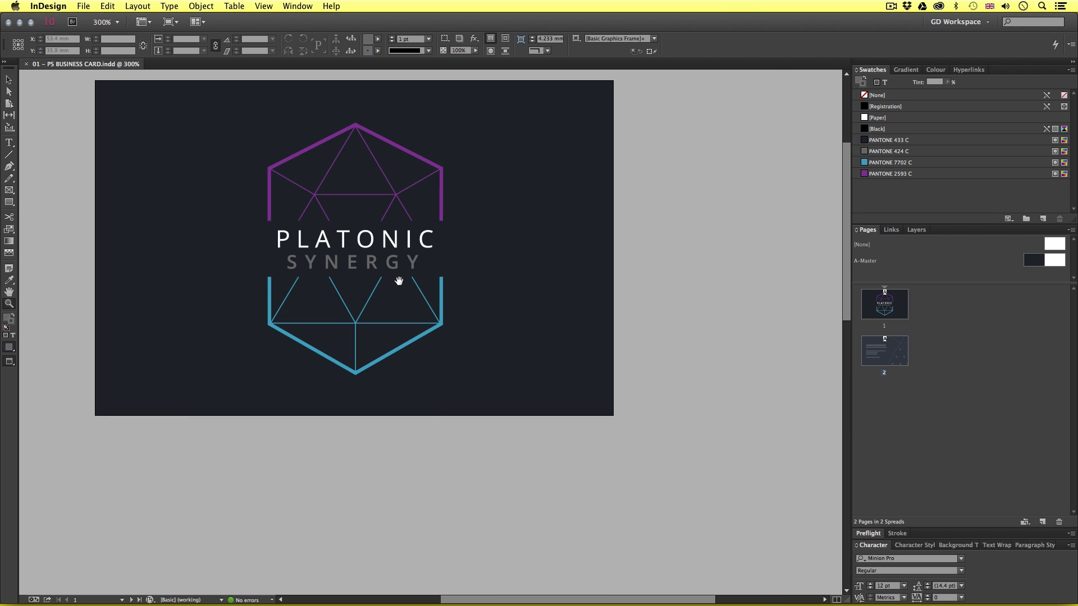
pyautogui.click(459, 306)
pyautogui.moveTo(462, 309); pyautogui.dragTo(462, 308)
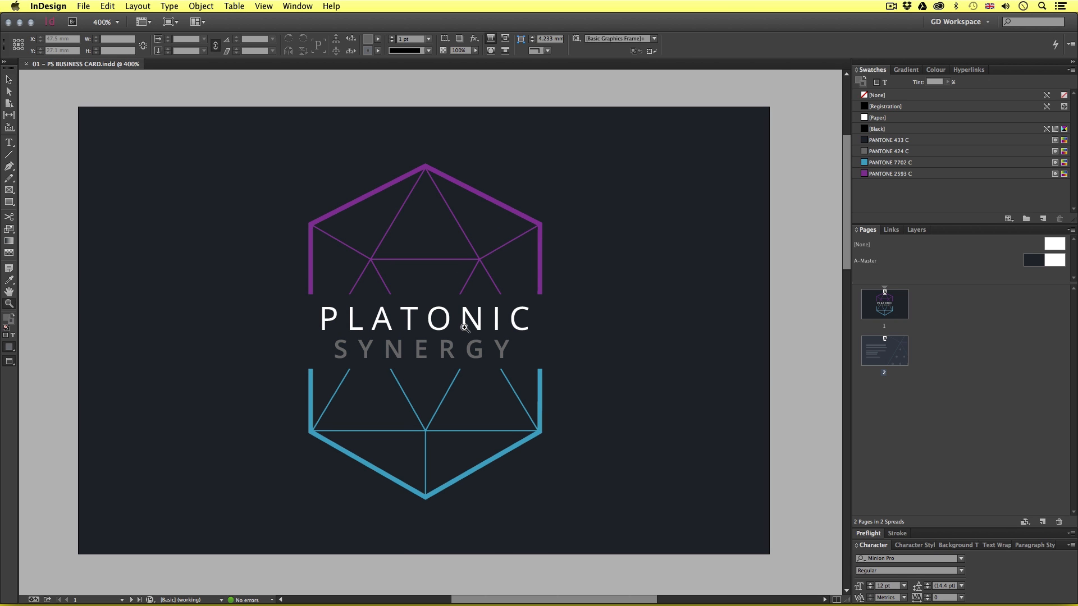
pyautogui.press('w')
pyautogui.press('w')
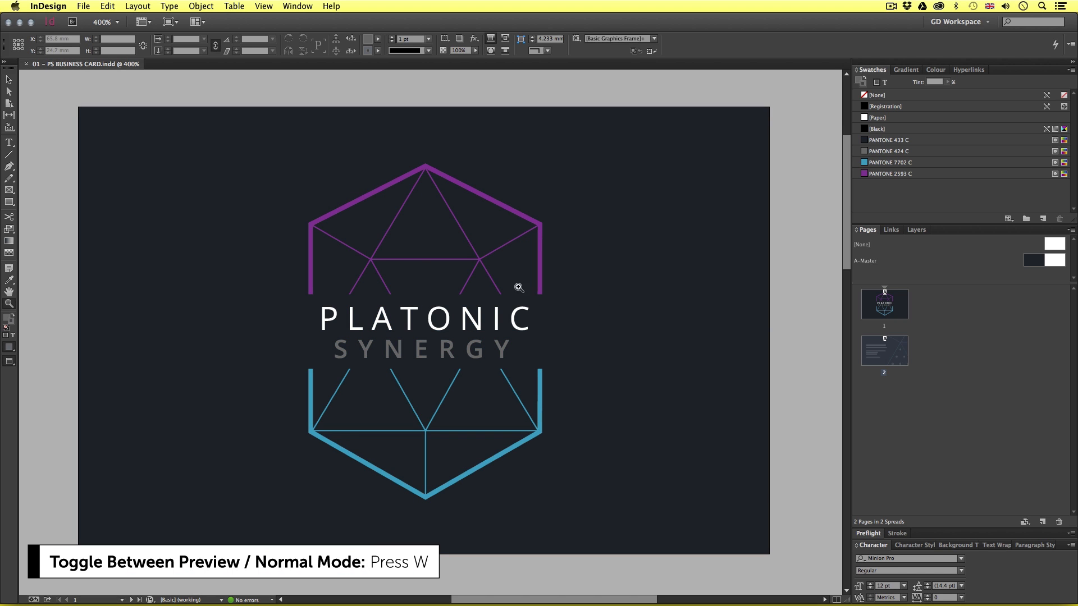
# - Examine the contact-details side of the card at 400% in both Normal and Preview mode
pyautogui.press('v')
pyautogui.scroll(-1, 501, 381)
pyautogui.scroll(-12, 501, 381)
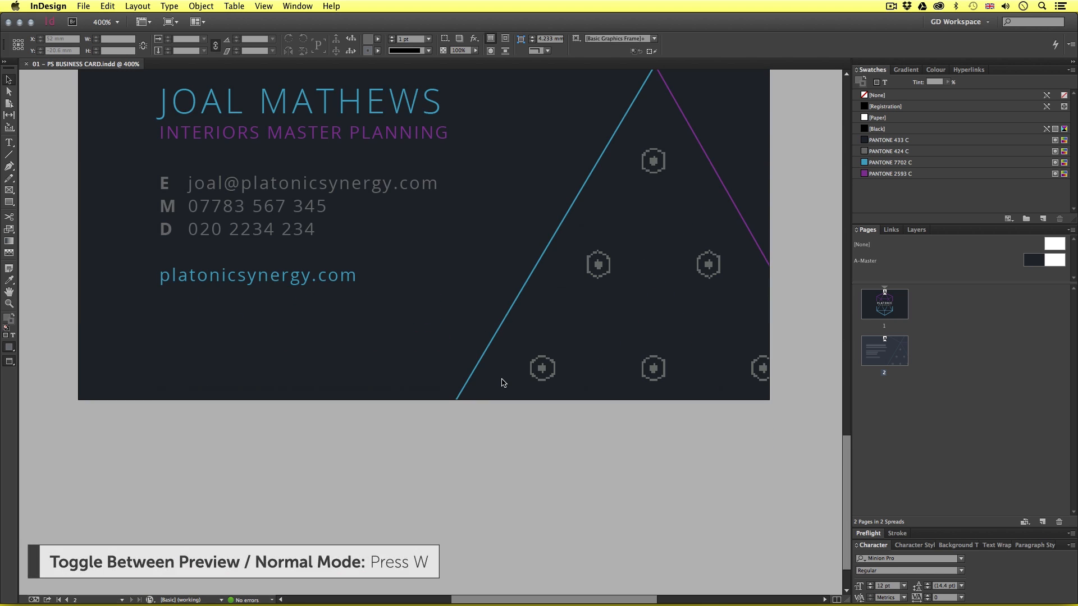
pyautogui.scroll(3, 501, 378)
pyautogui.scroll(-5, 502, 380)
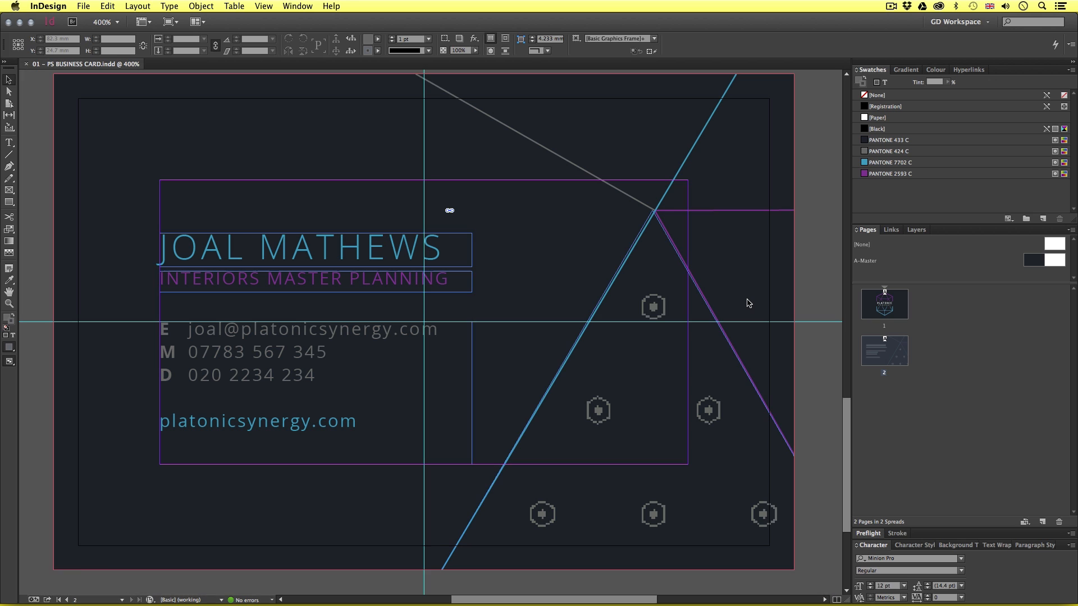
pyautogui.press('w')
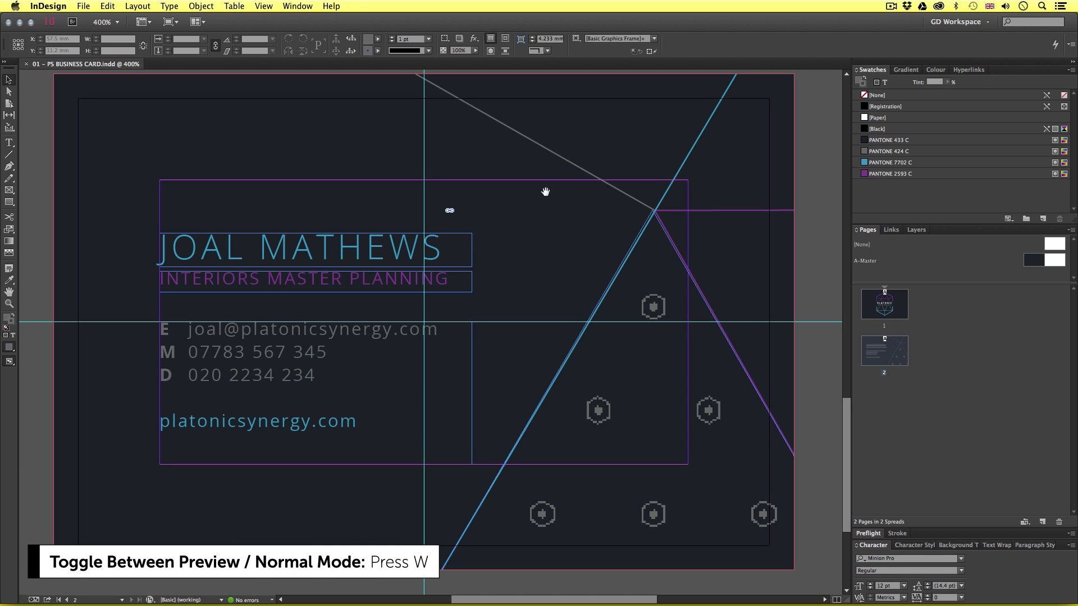
pyautogui.moveTo(543, 192); pyautogui.dragTo(542, 203)
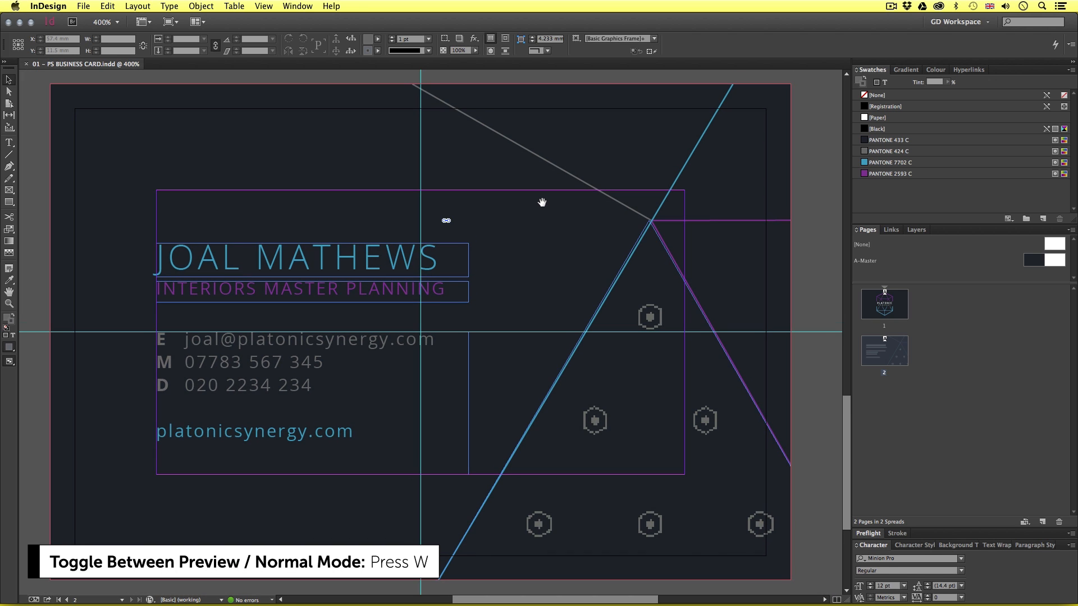
pyautogui.press('w')
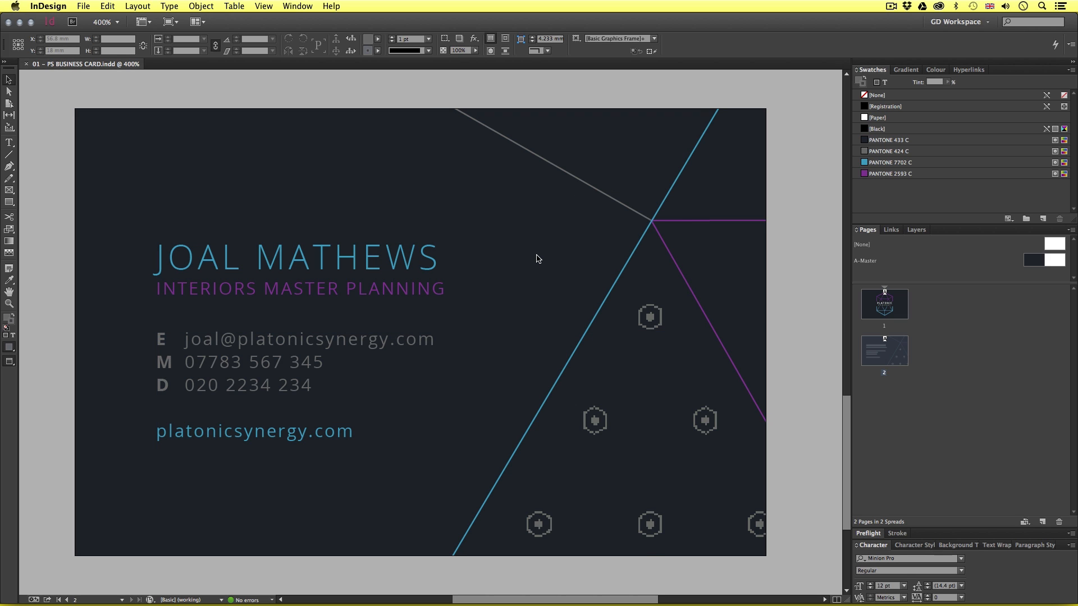
# - Switch to Finder and open DESIGN PROCESS.pdf from the 03 – DESIGN PROCESS folder
pyautogui.press('super+Tab')
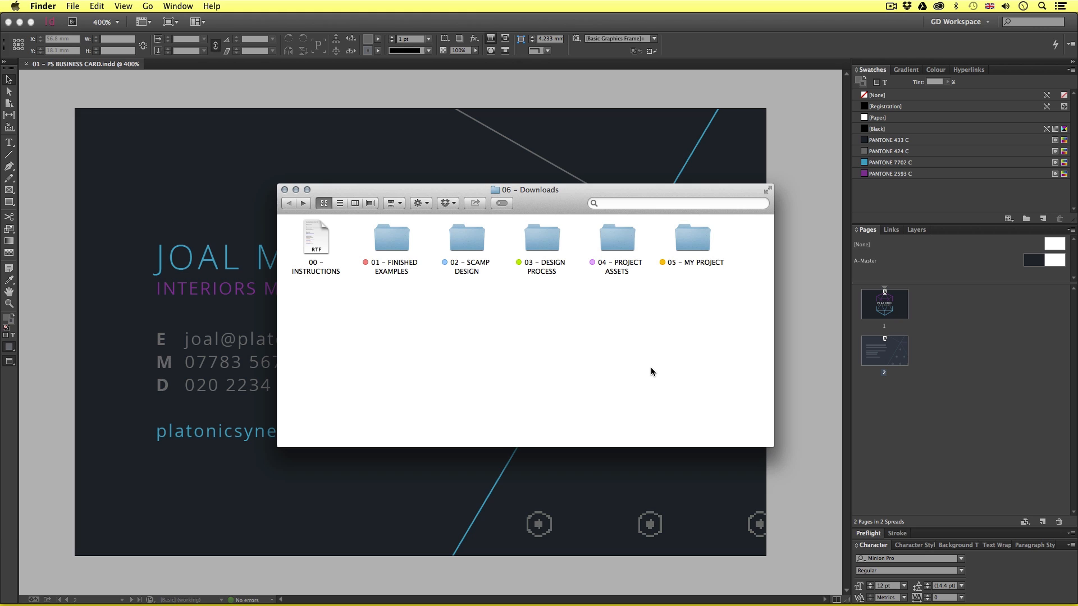
pyautogui.click(556, 239)
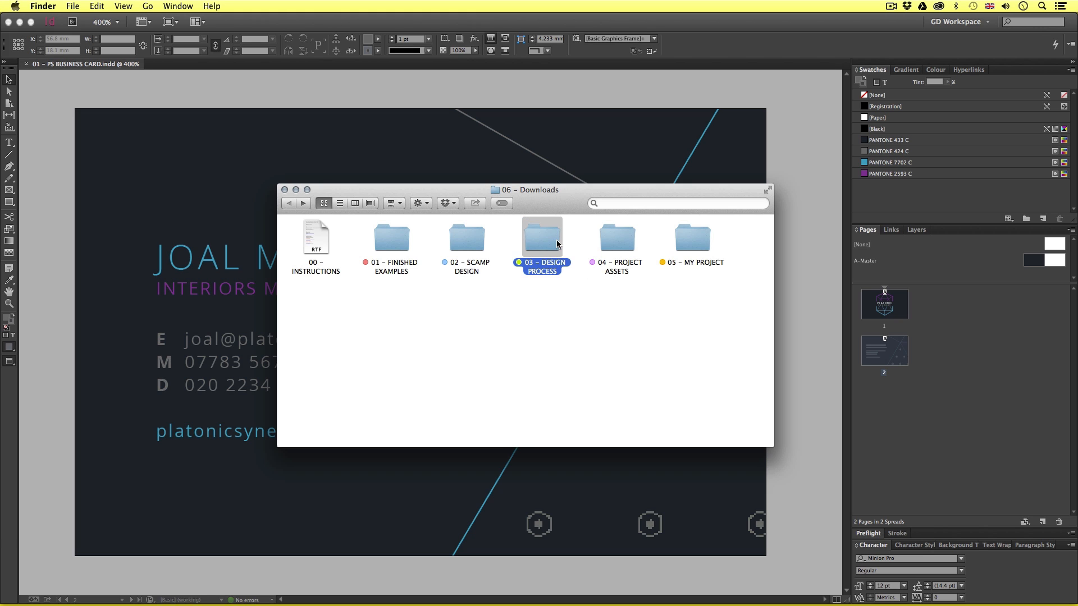
pyautogui.doubleClick(551, 235)
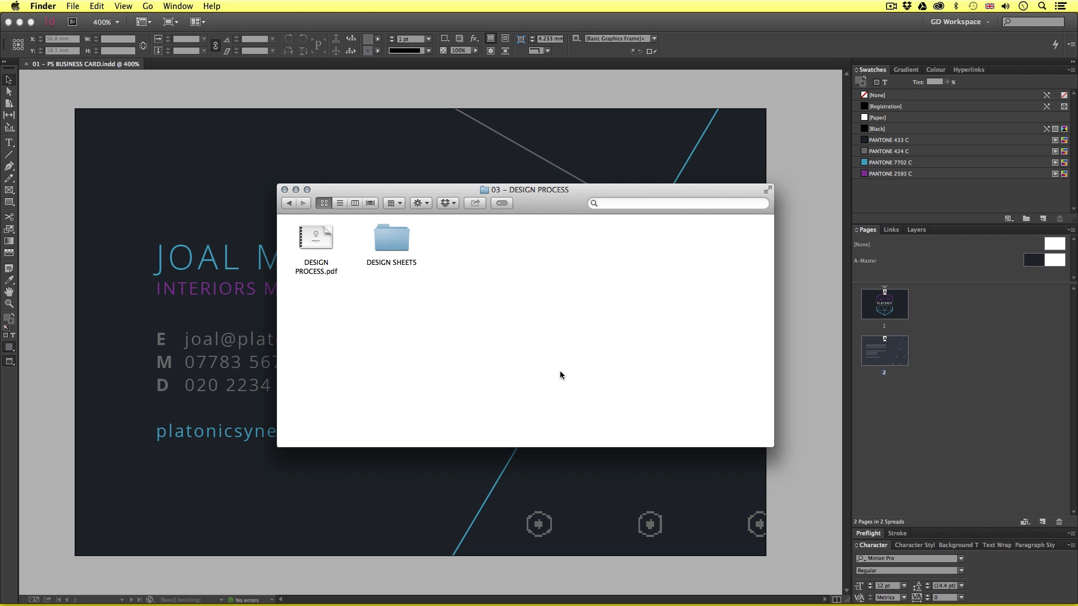
pyautogui.click(314, 230)
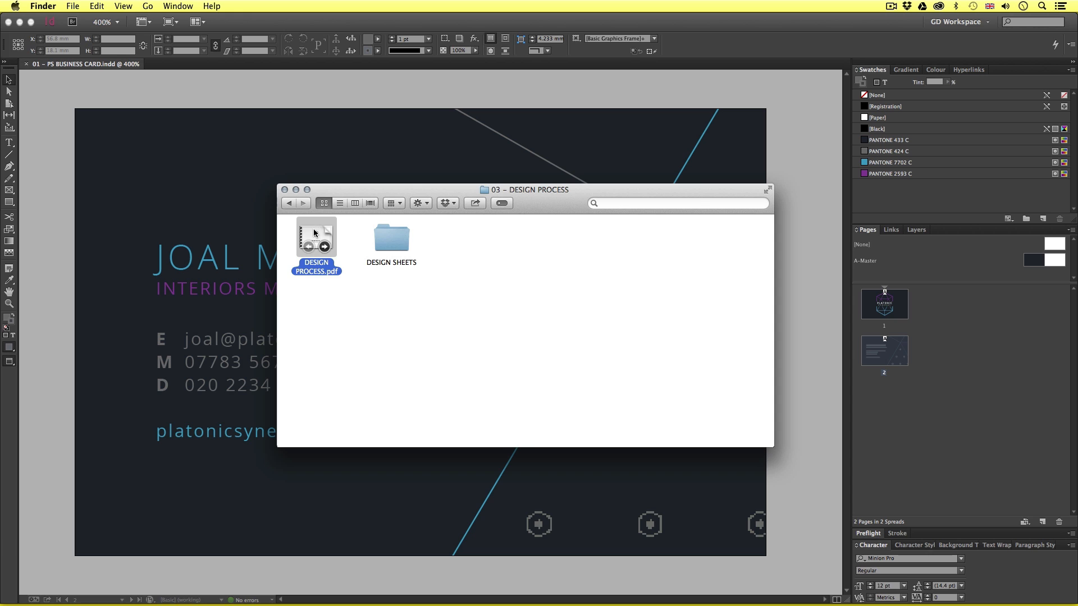
pyautogui.doubleClick(313, 228)
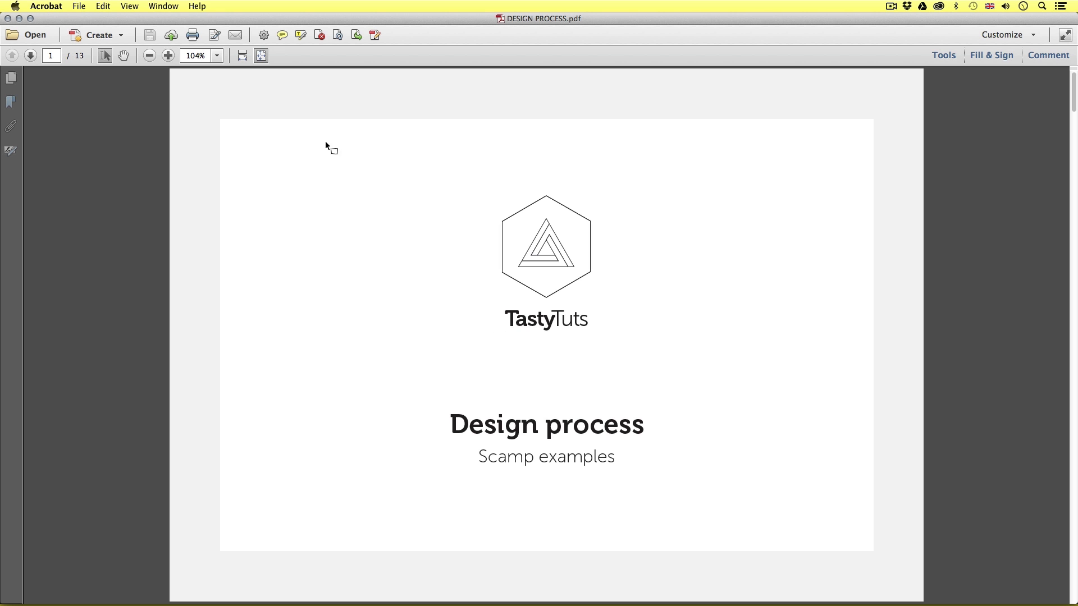
# - Advance the PDF to the business card sketches on page 4 and review the compositions
pyautogui.click(31, 56)
pyautogui.click(32, 55)
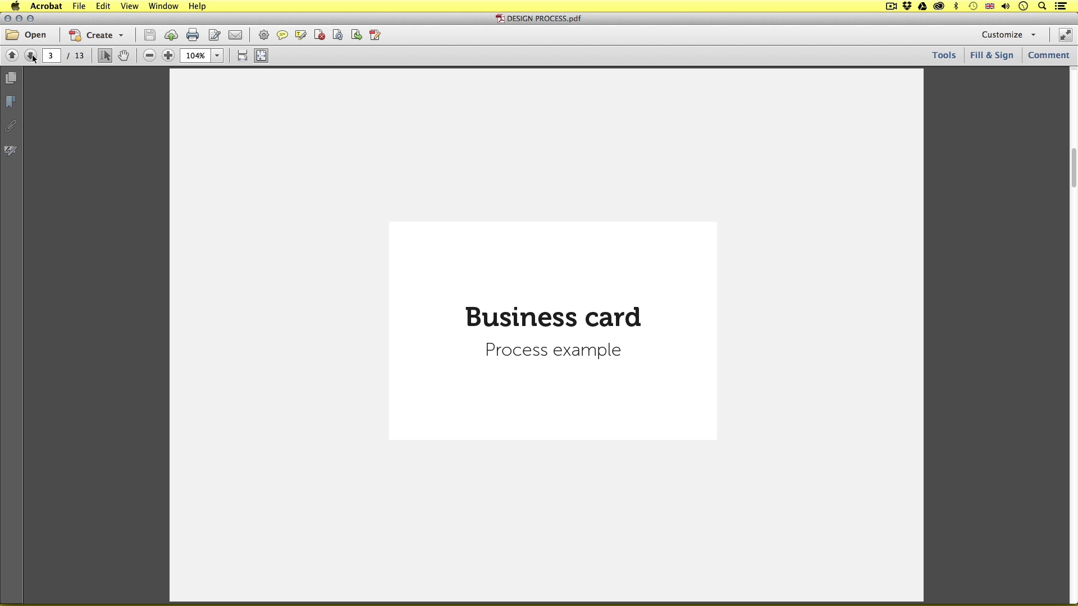
pyautogui.click(31, 56)
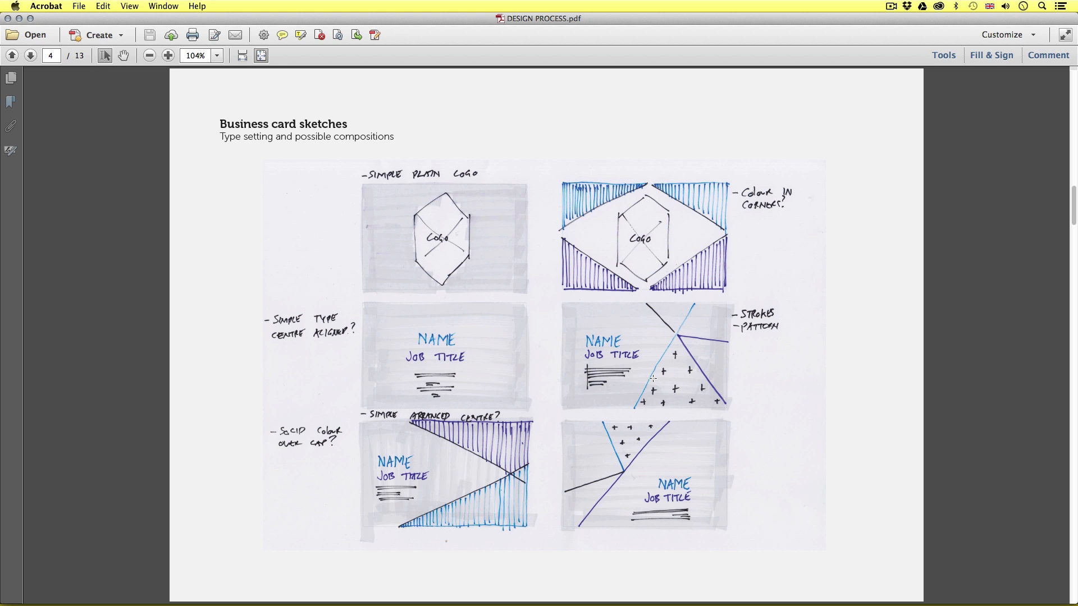
# - Switch back to InDesign and start a new document
pyautogui.press('super+Tab')
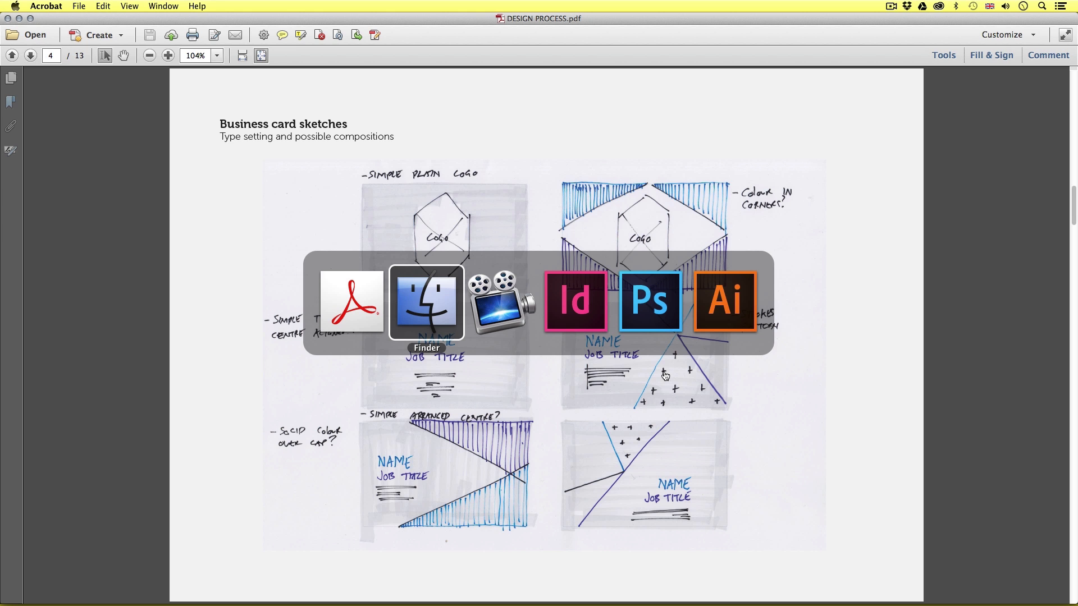
pyautogui.press('super+Tab')
pyautogui.press('super+Tab')
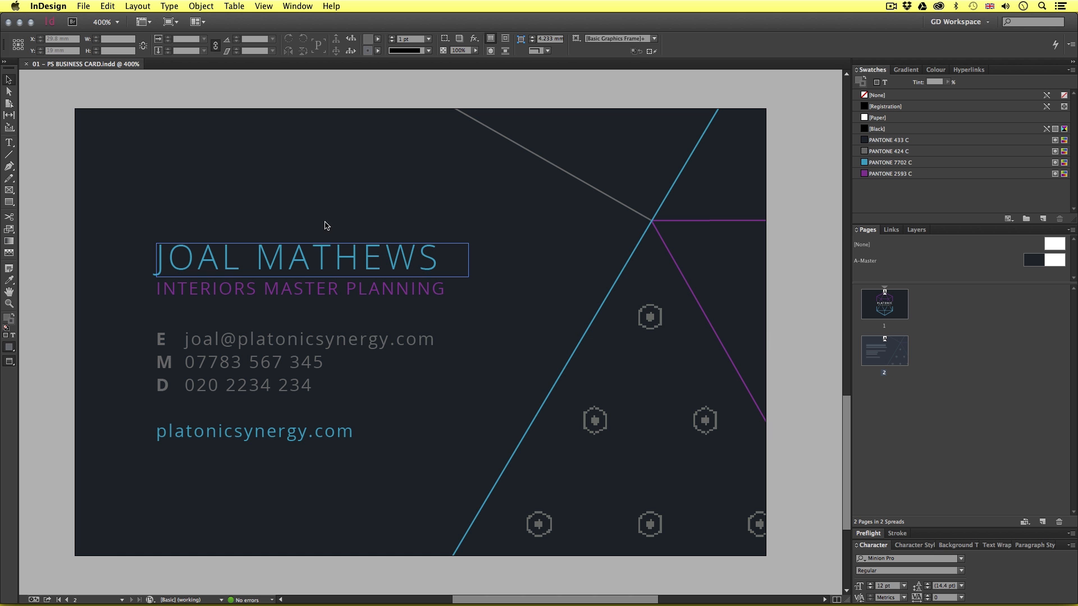
pyautogui.click(86, 8)
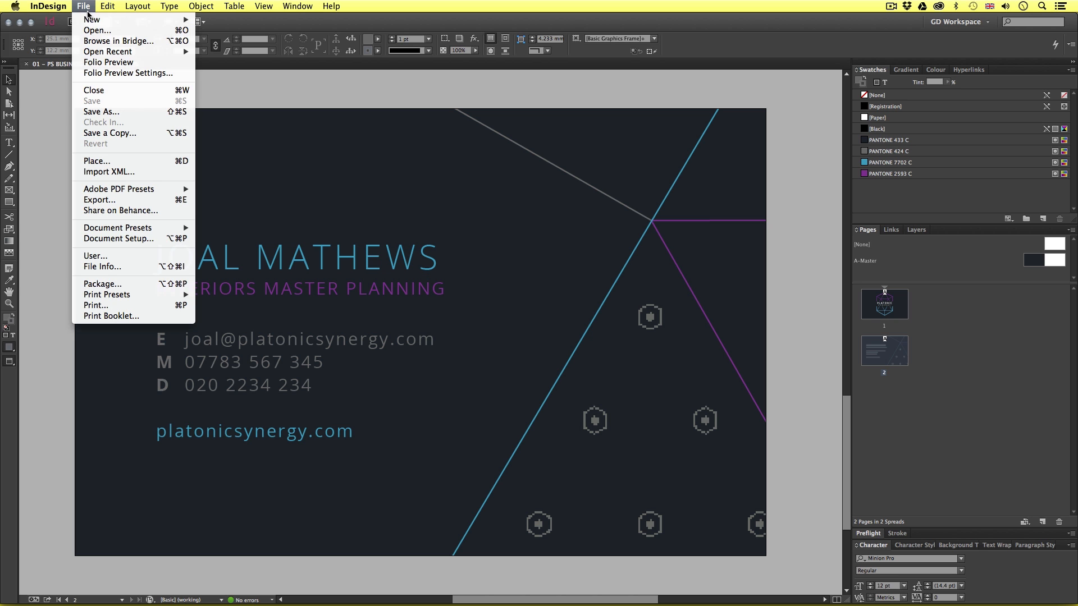
pyautogui.moveTo(90, 20)
pyautogui.click(227, 20)
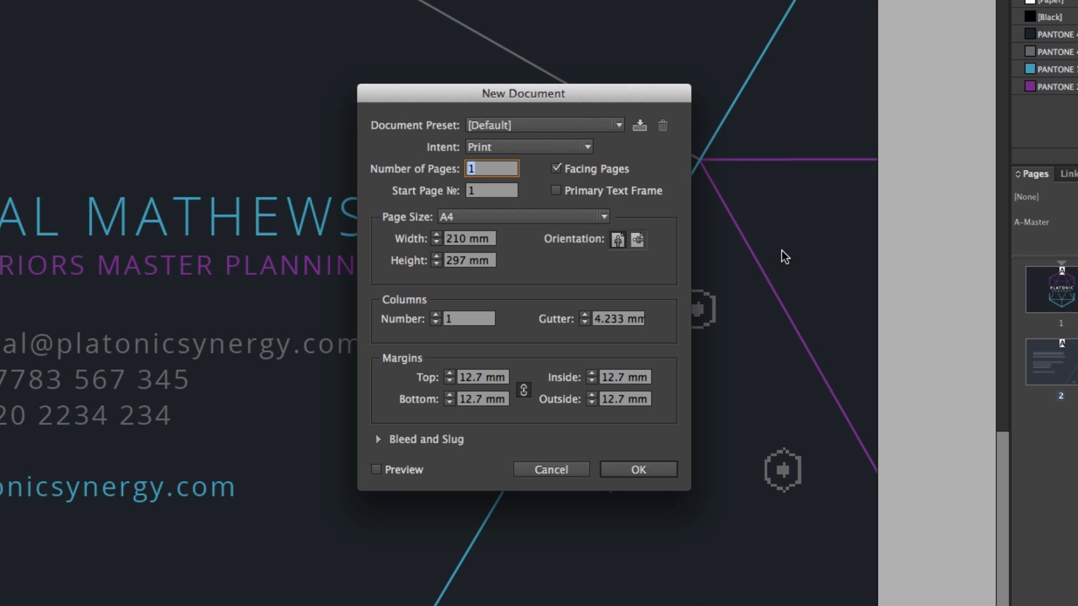
# - Set the new document's intent to Print with 2 pages and Facing Pages enabled
pyautogui.click(552, 147)
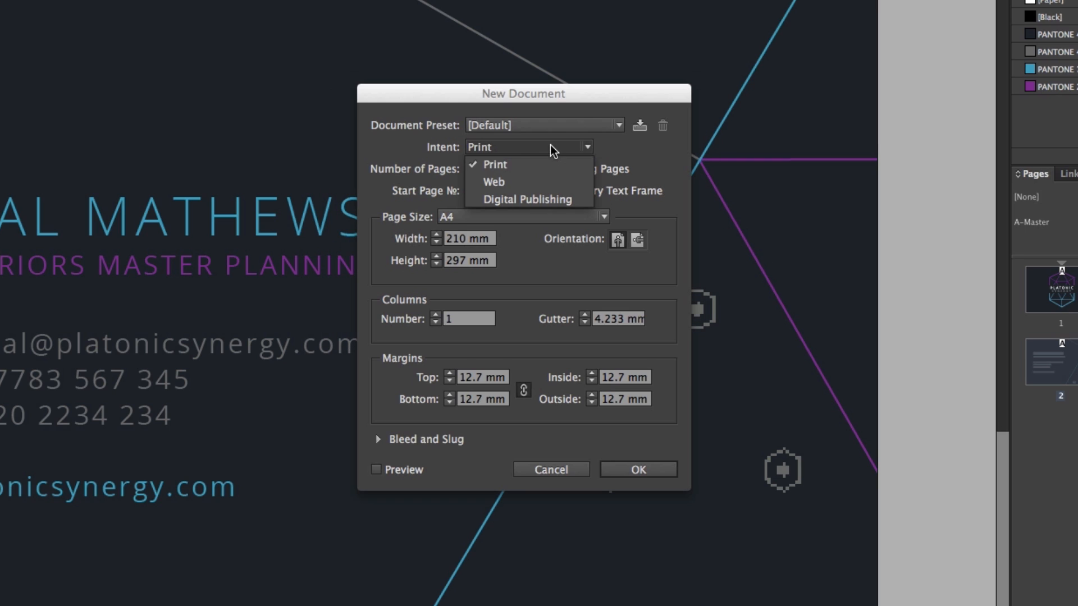
pyautogui.click(493, 166)
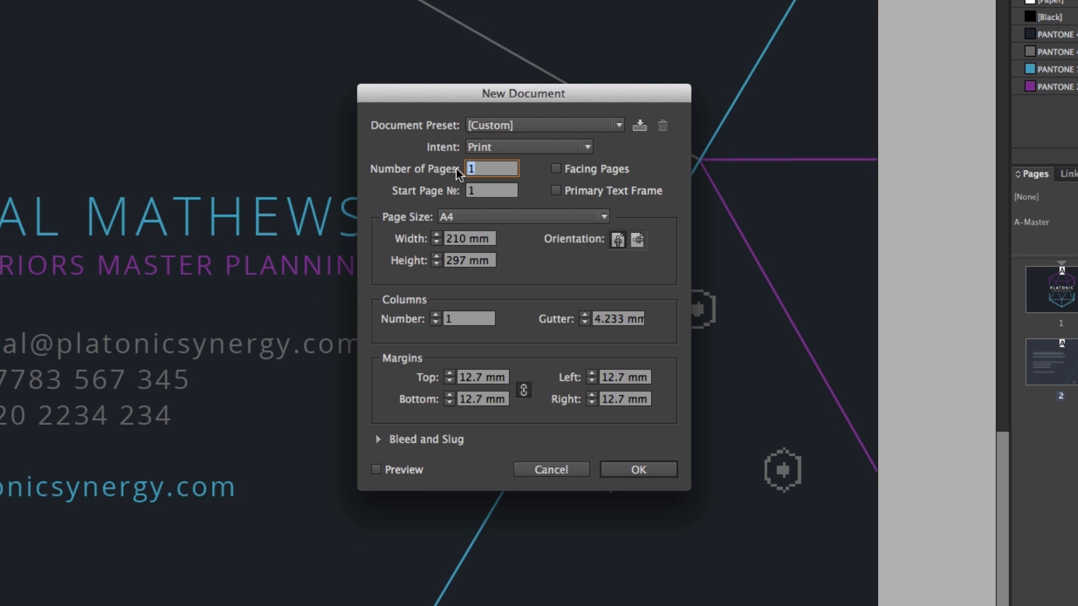
pyautogui.write('2')
pyautogui.click(556, 169)
pyautogui.click(555, 169)
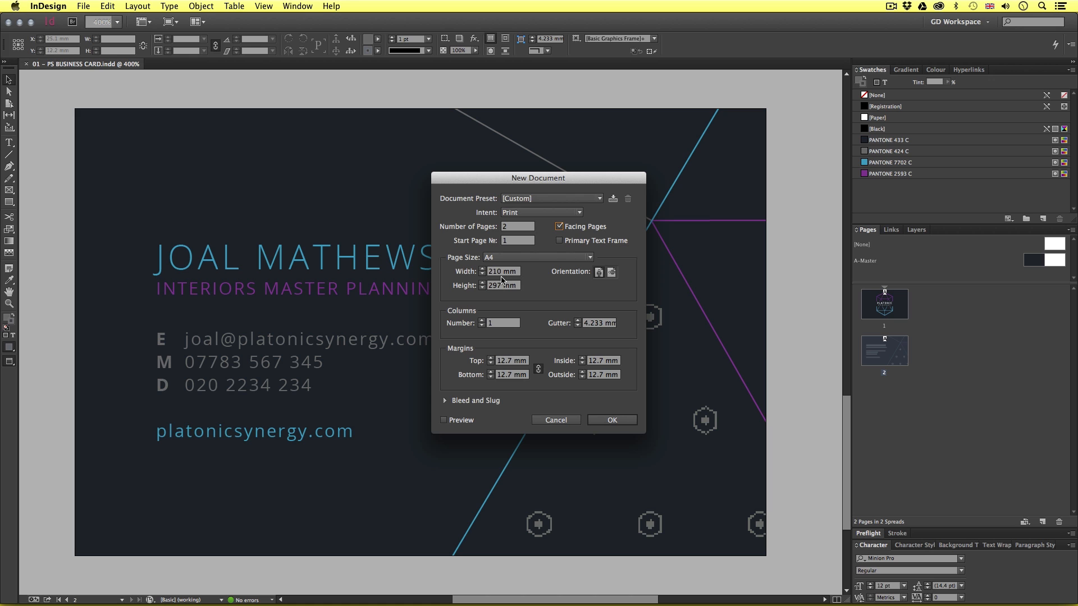
# - Switch to Finder and open the BRIEF file in 04 – PROJECT ASSETS, 00 – PROJECT BRIEF, to check the business card dimensions
pyautogui.press('super+Tab')
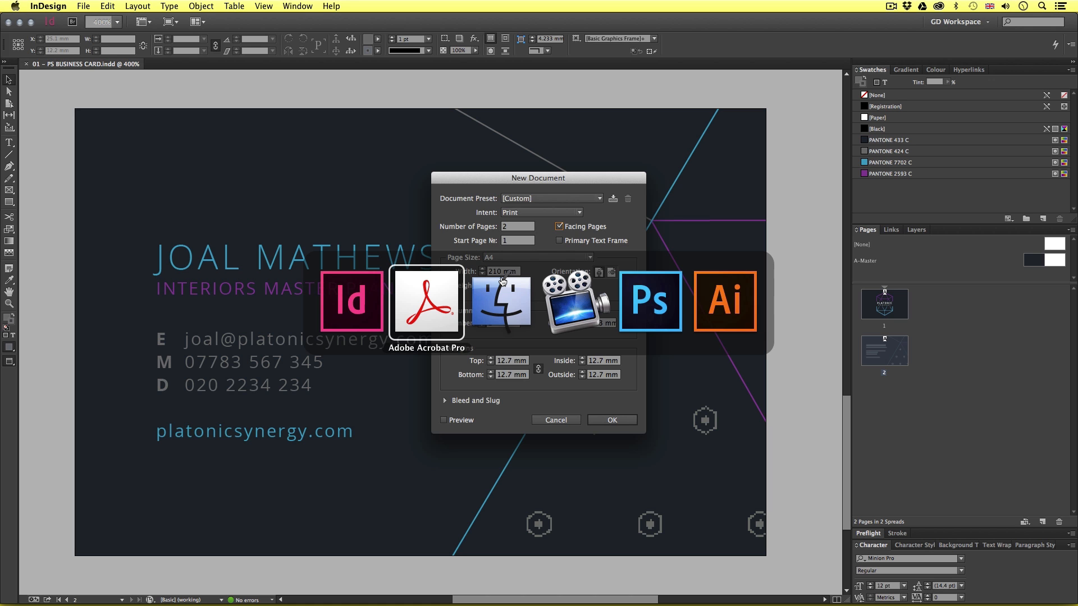
pyautogui.click(501, 280)
pyautogui.click(288, 204)
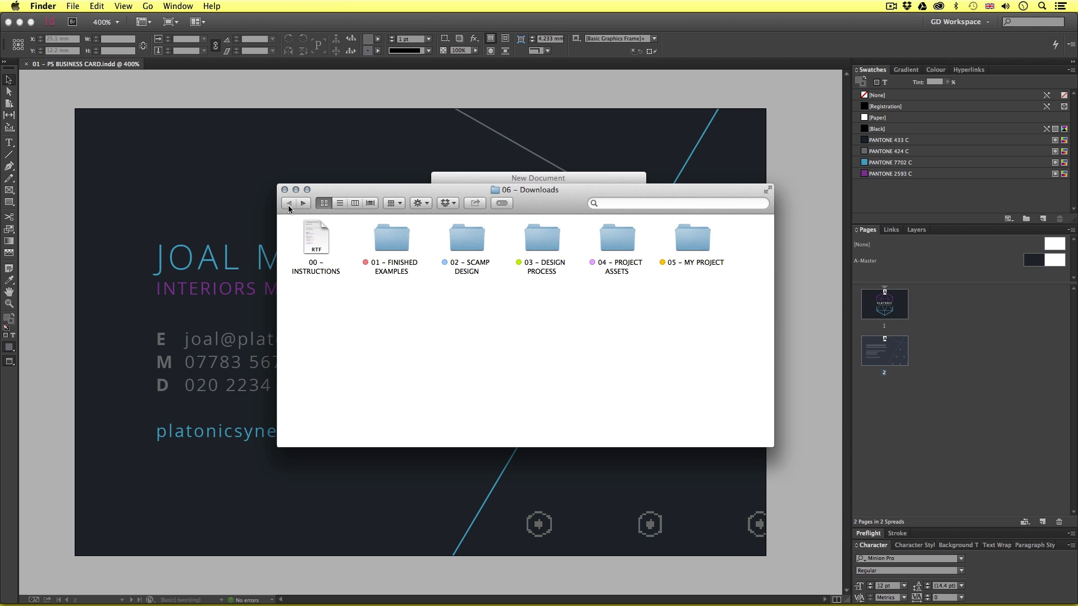
pyautogui.click(615, 241)
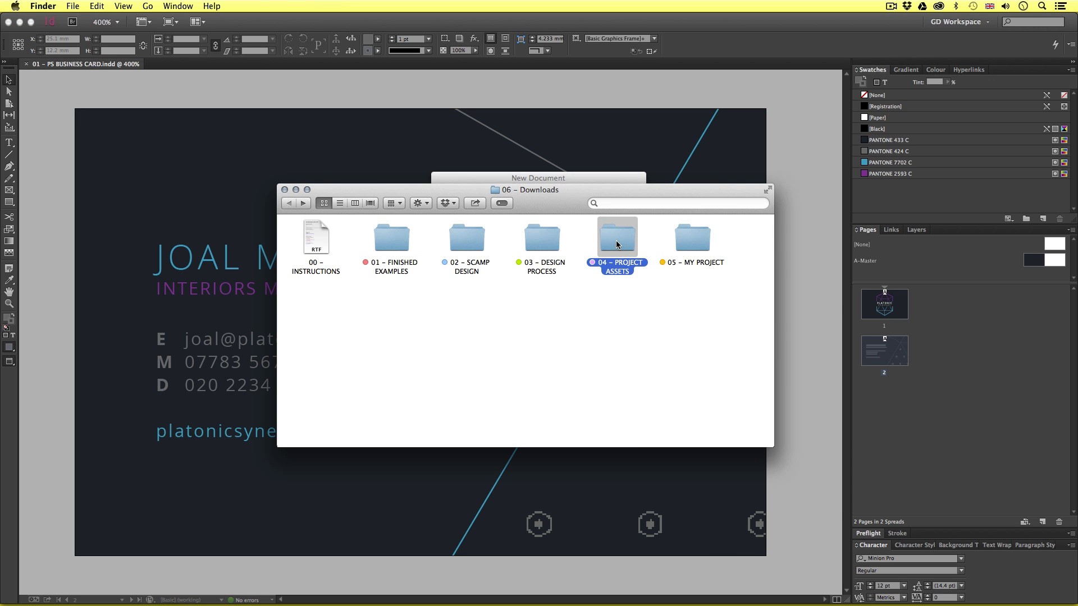
pyautogui.doubleClick(615, 240)
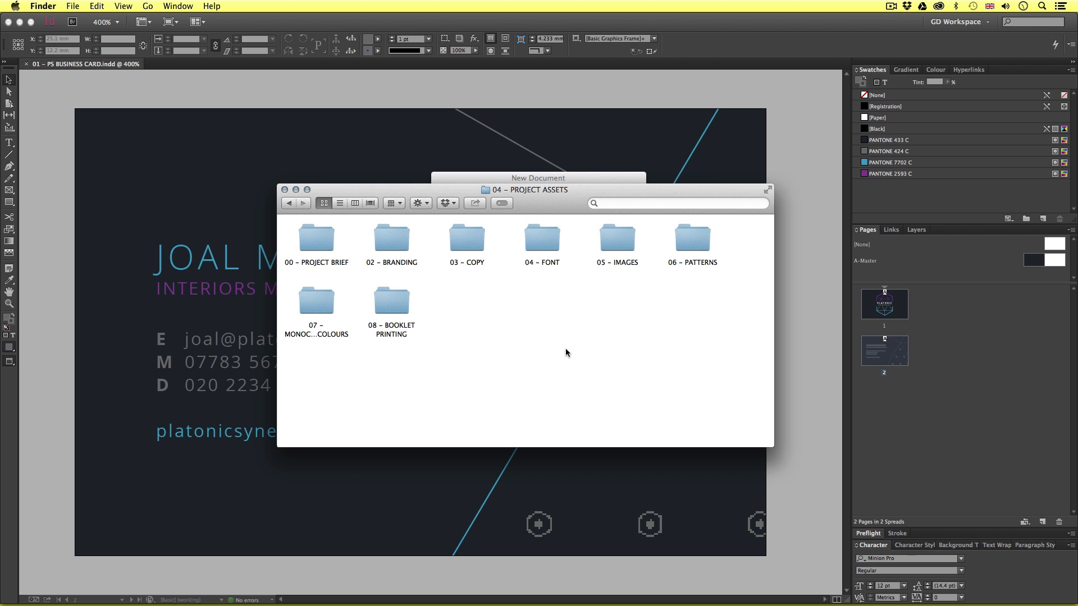
pyautogui.click(316, 239)
pyautogui.doubleClick(316, 238)
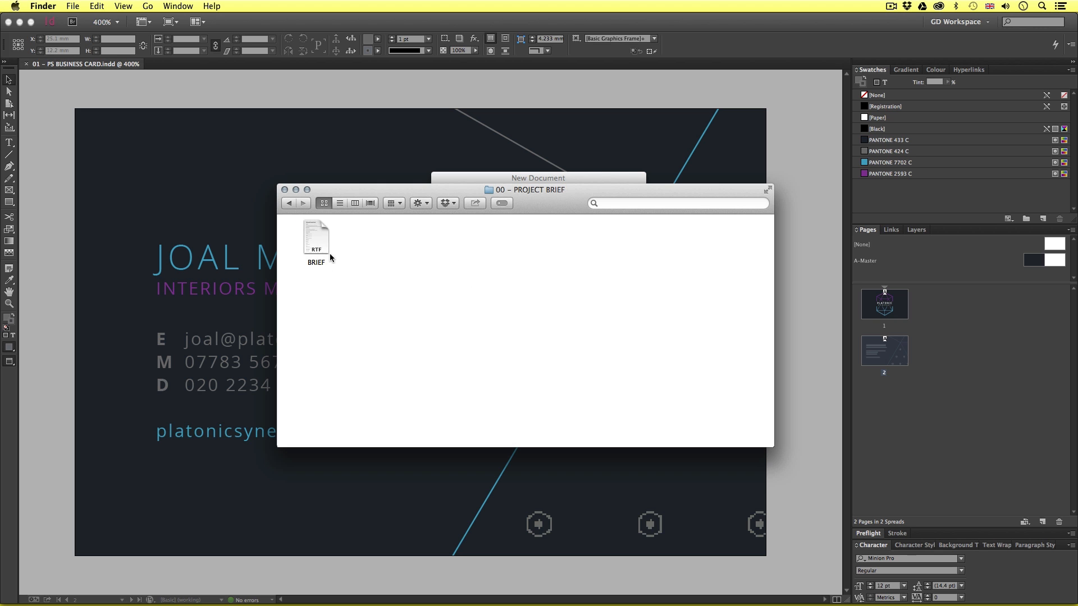
pyautogui.doubleClick(321, 242)
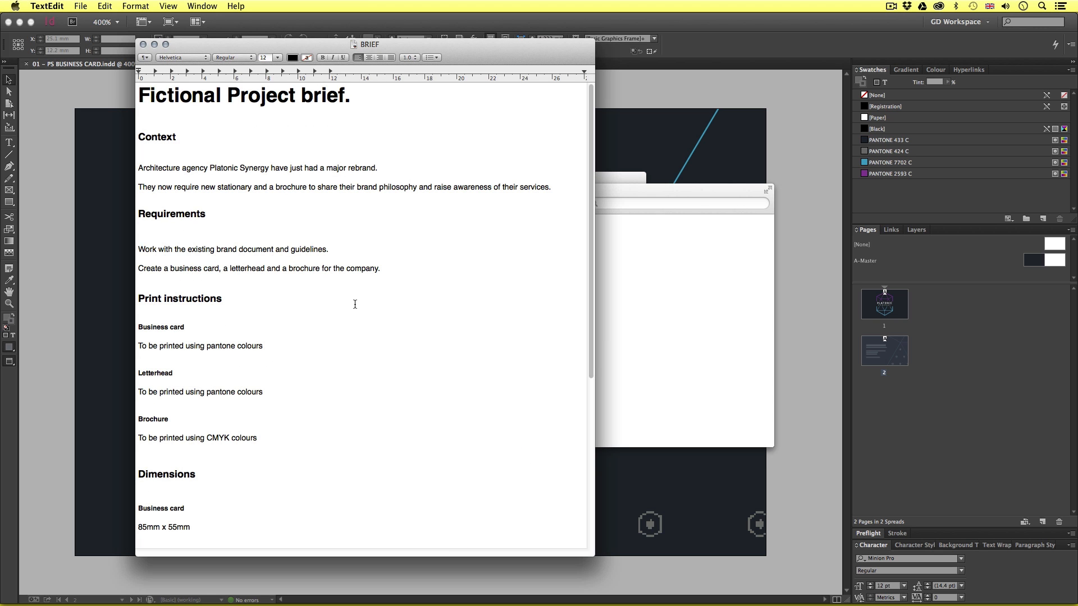
# - Read the Dimensions section of the brief and highlight the business card size
pyautogui.moveTo(590, 275); pyautogui.dragTo(539, 411)
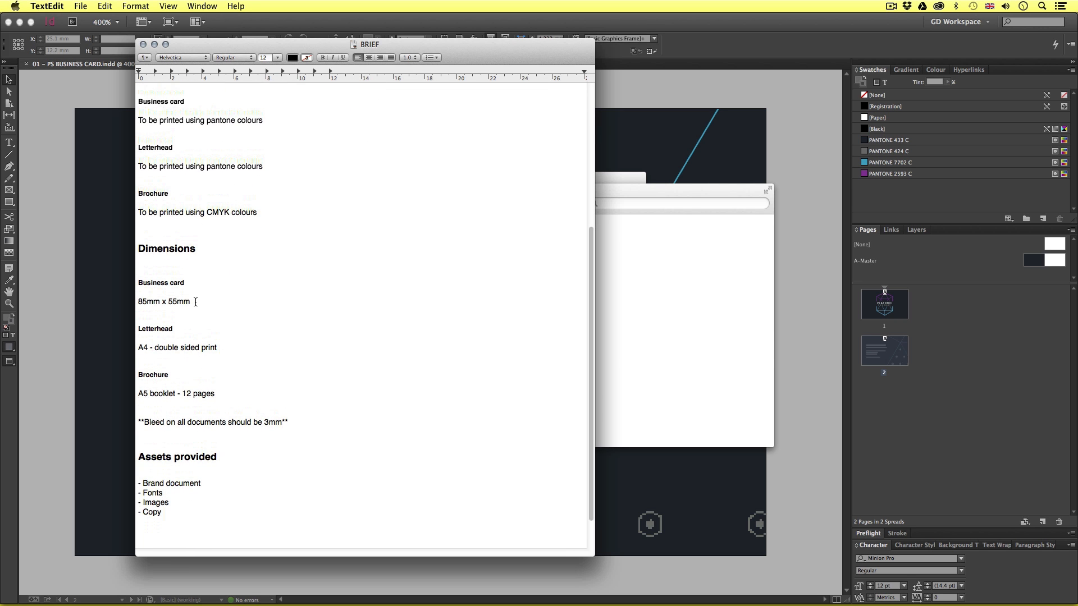
pyautogui.moveTo(195, 302); pyautogui.dragTo(134, 302)
pyautogui.click(239, 315)
# - Switch back to InDesign and give the new document landscape orientation, 85 mm width and 55 mm height
pyautogui.press('super+Tab')
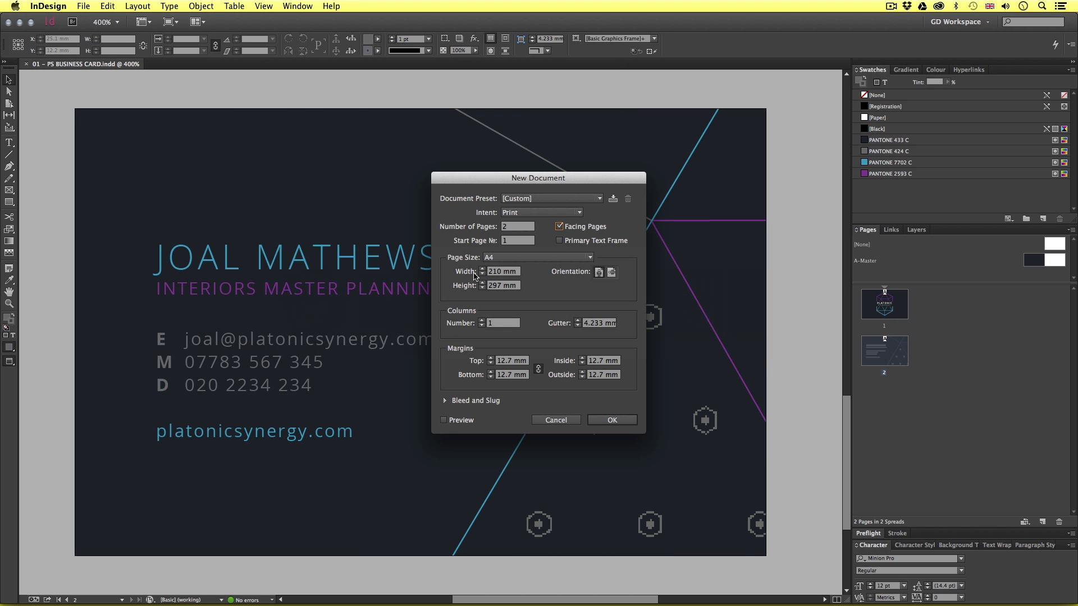
pyautogui.click(612, 273)
pyautogui.doubleClick(495, 273)
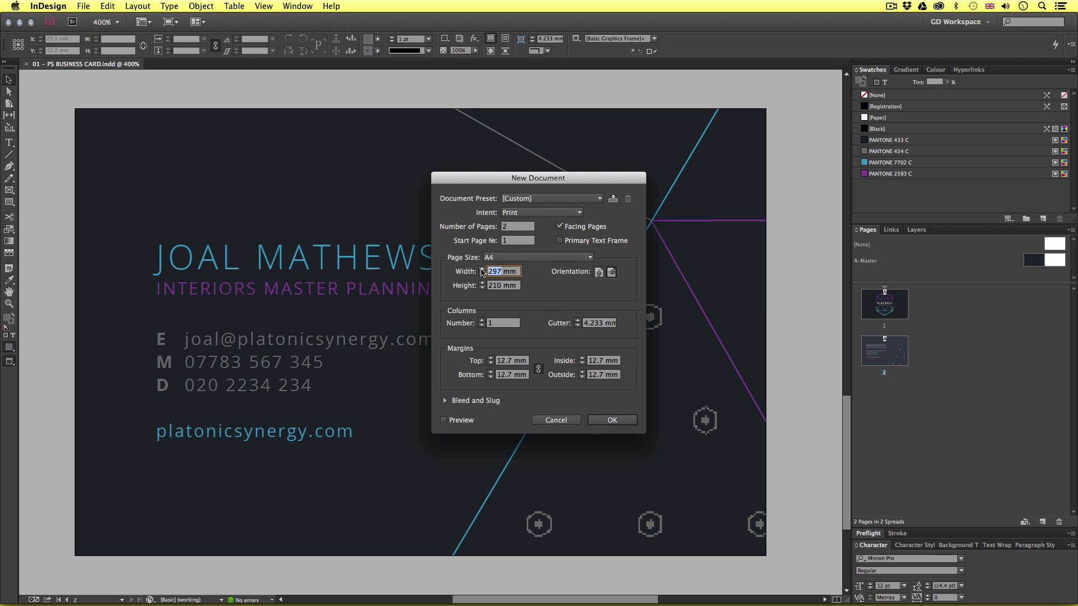
pyautogui.write('85')
pyautogui.press('Tab')
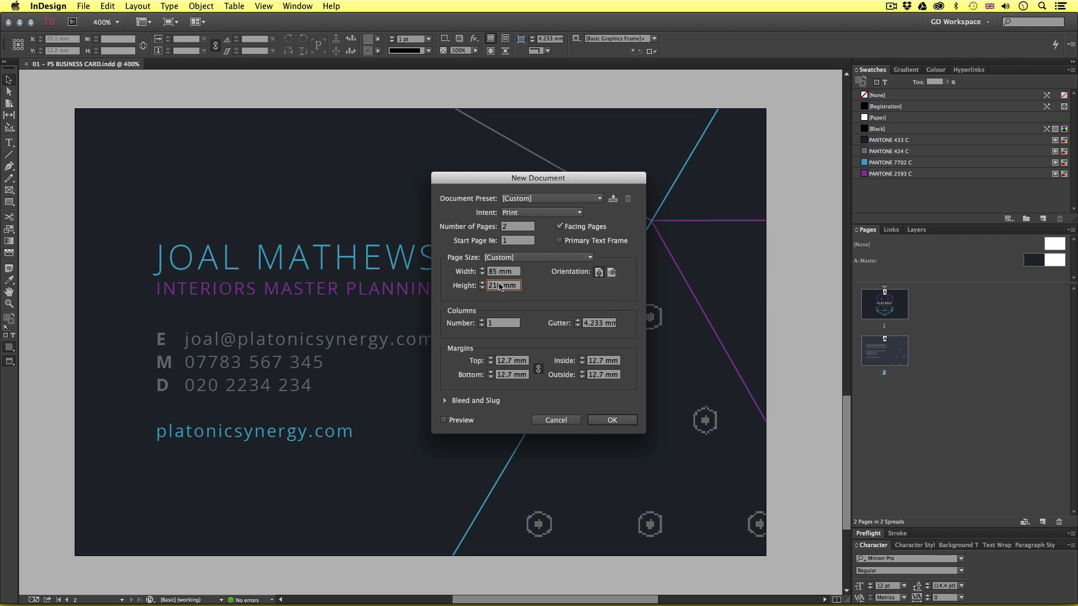
pyautogui.write('55')
pyautogui.press('Tab')
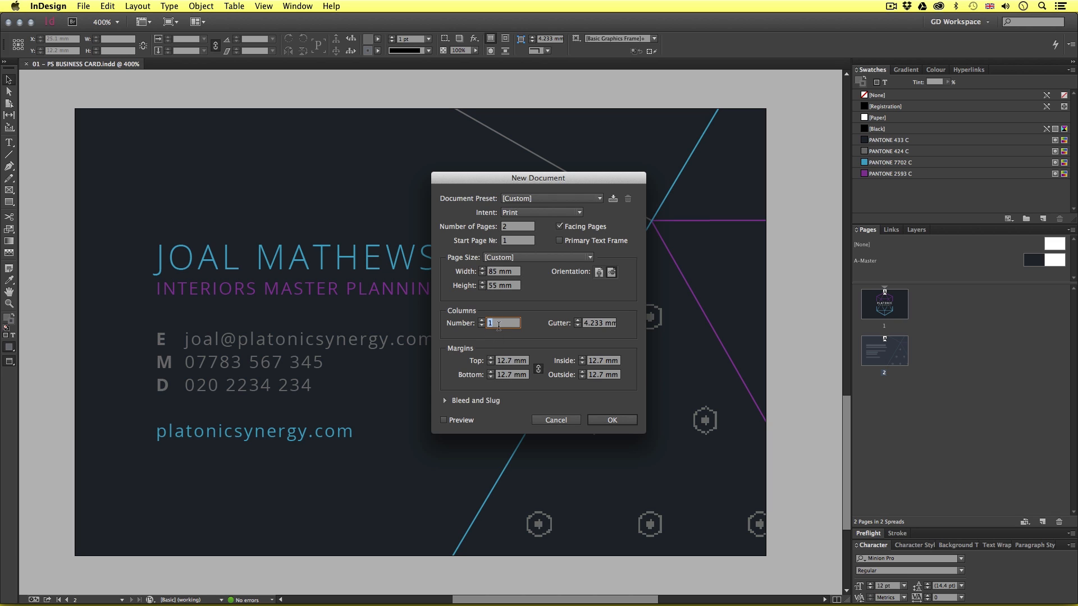
# - Expand the Bleed and Slug settings, and switch to the TextEdit brief to check the required bleed
pyautogui.click(502, 322)
pyautogui.click(445, 400)
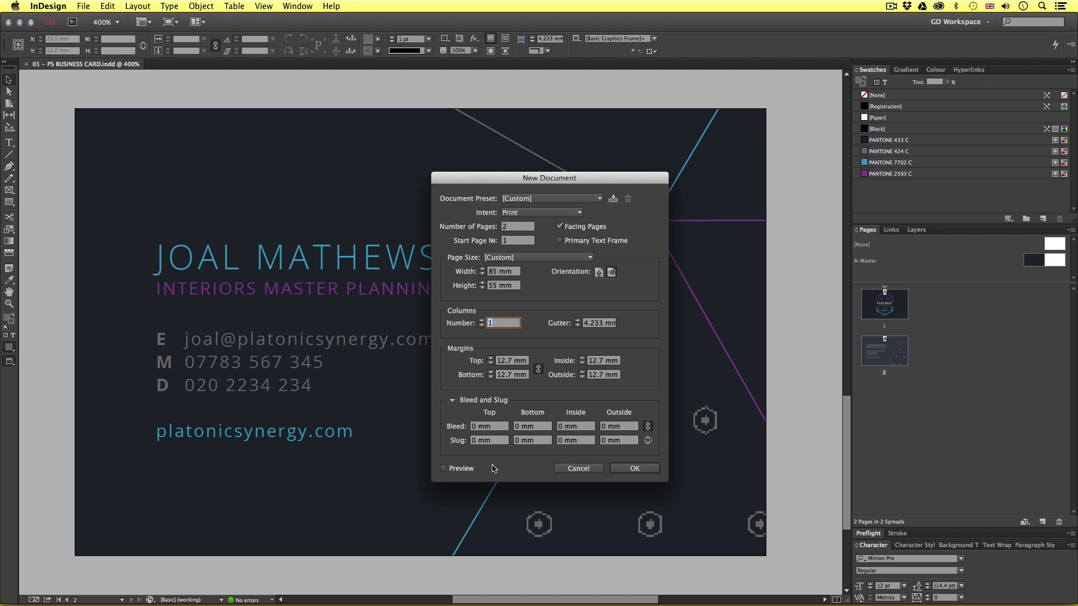
pyautogui.press('super+Tab')
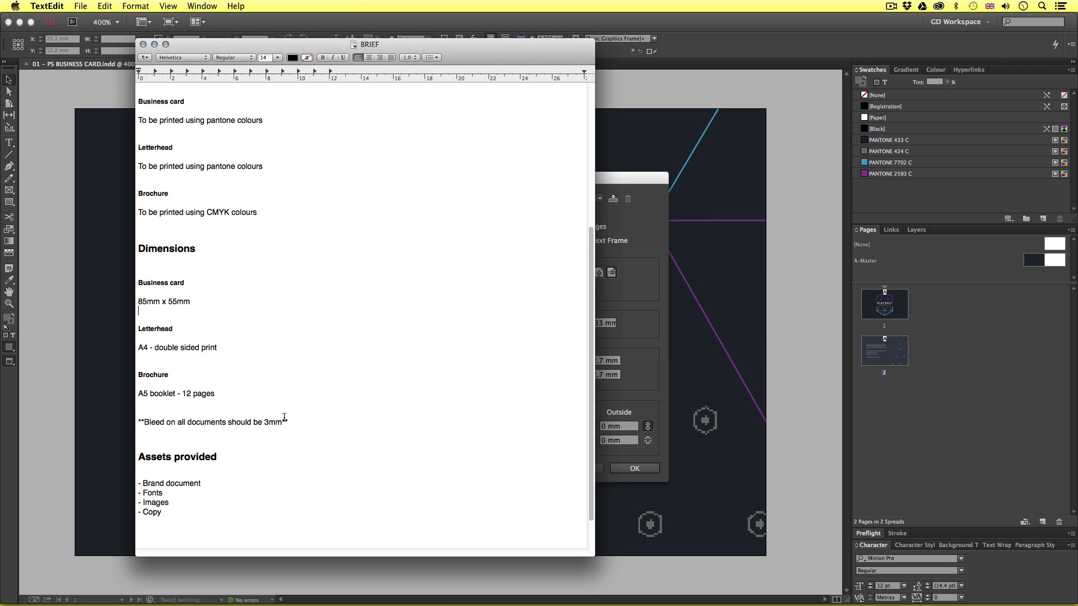
pyautogui.moveTo(299, 420); pyautogui.dragTo(132, 422)
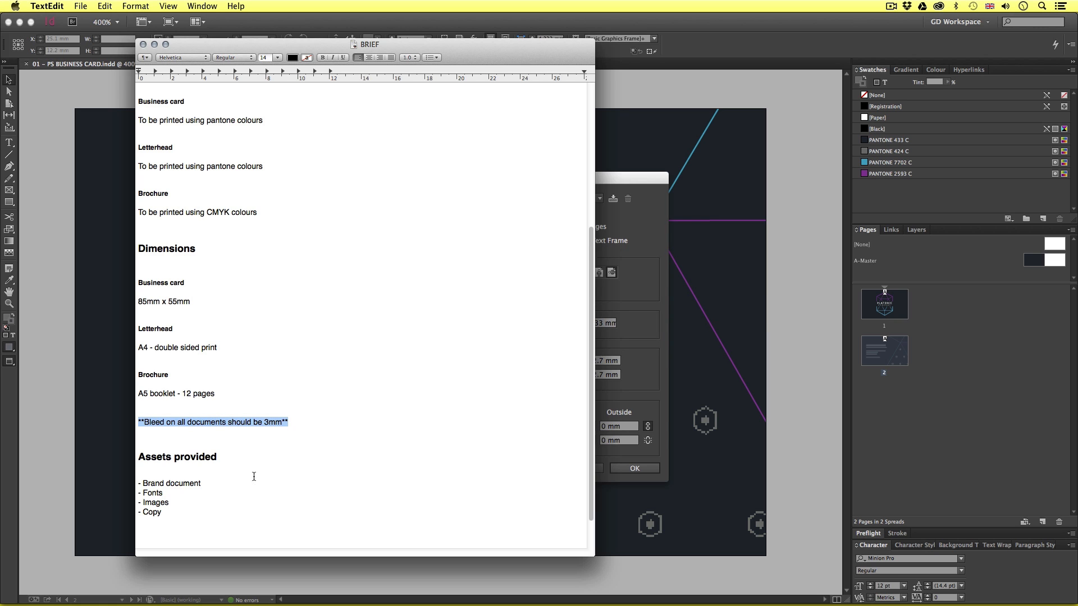
pyautogui.click(309, 427)
# - Switch back to InDesign, set the bleed to 3 mm on all sides and create the document
pyautogui.press('super+Tab')
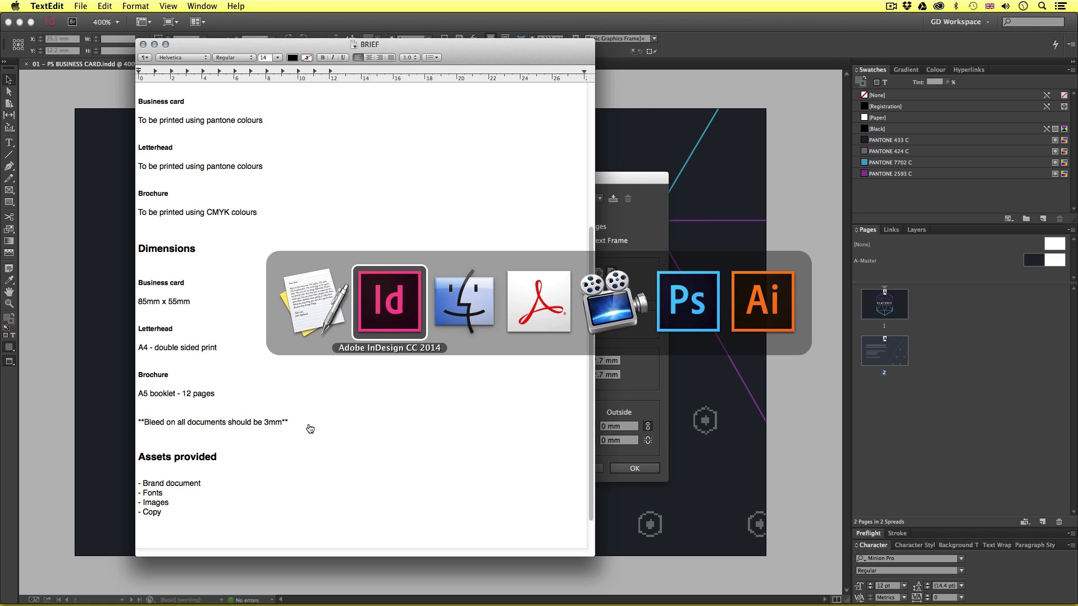
pyautogui.click(476, 430)
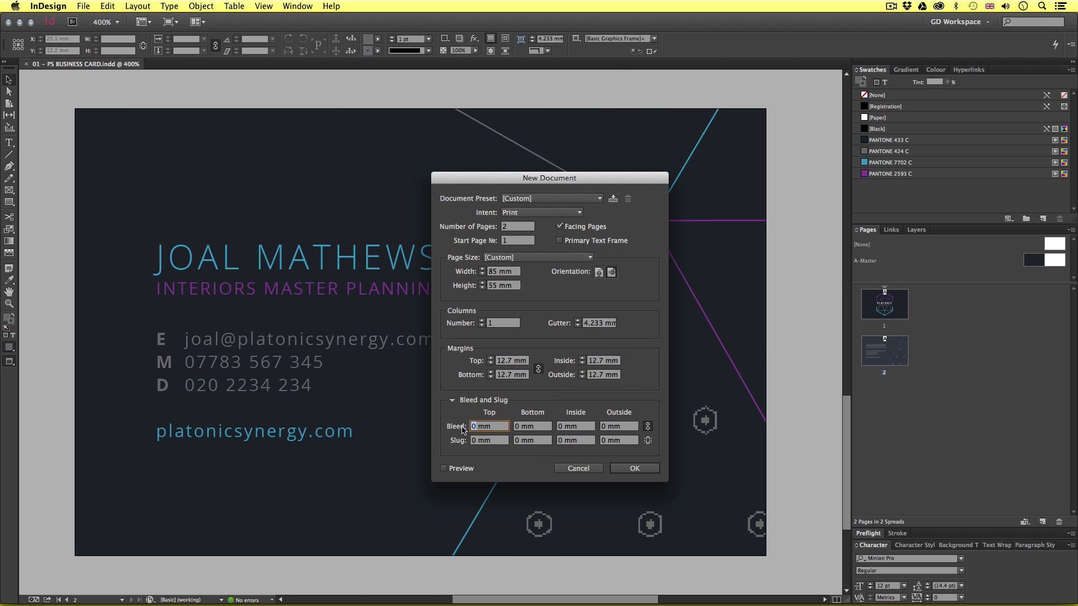
pyautogui.write('3')
pyautogui.press('Tab')
pyautogui.click(643, 469)
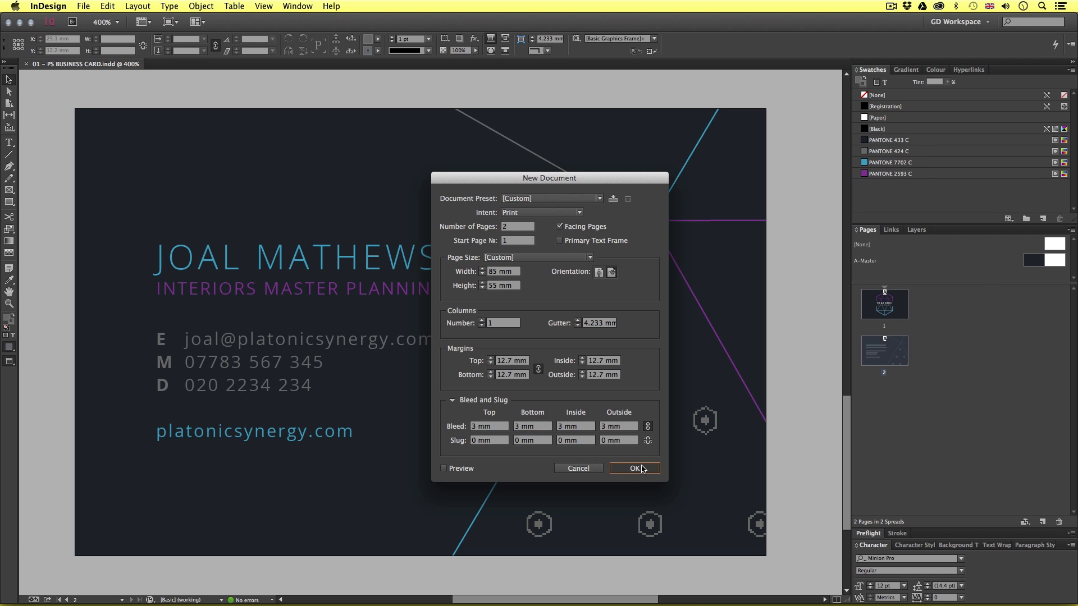
# - Zoom out to 125% to show both pages together and hide the rulers
pyautogui.press('z')
pyautogui.keyDown('alt'); pyautogui.click(462, 360); pyautogui.keyUp('alt')
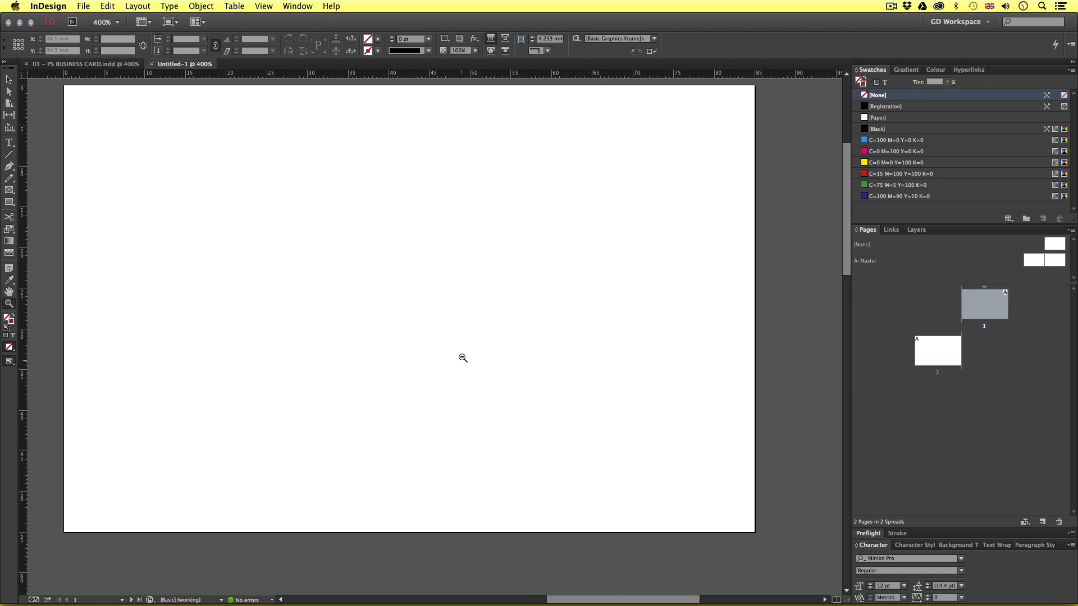
pyautogui.keyDown('alt'); pyautogui.click(422, 353); pyautogui.keyUp('alt')
pyautogui.keyDown('alt'); pyautogui.click(422, 354); pyautogui.keyUp('alt')
pyautogui.keyDown('alt'); pyautogui.click(426, 349); pyautogui.keyUp('alt')
pyautogui.keyDown('alt'); pyautogui.click(425, 349); pyautogui.keyUp('alt')
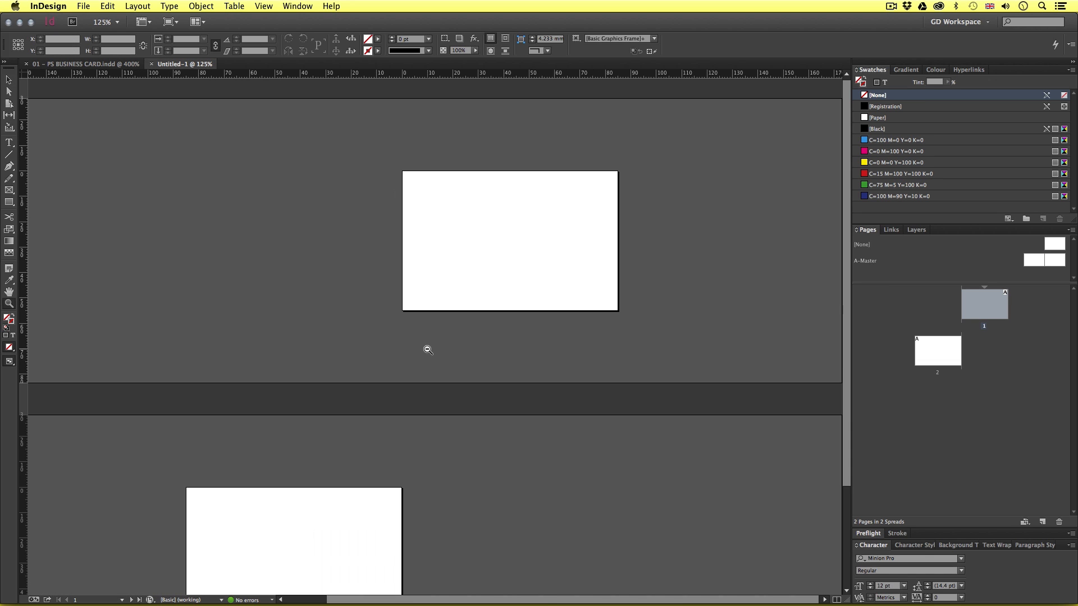
pyautogui.moveTo(447, 392); pyautogui.dragTo(476, 320)
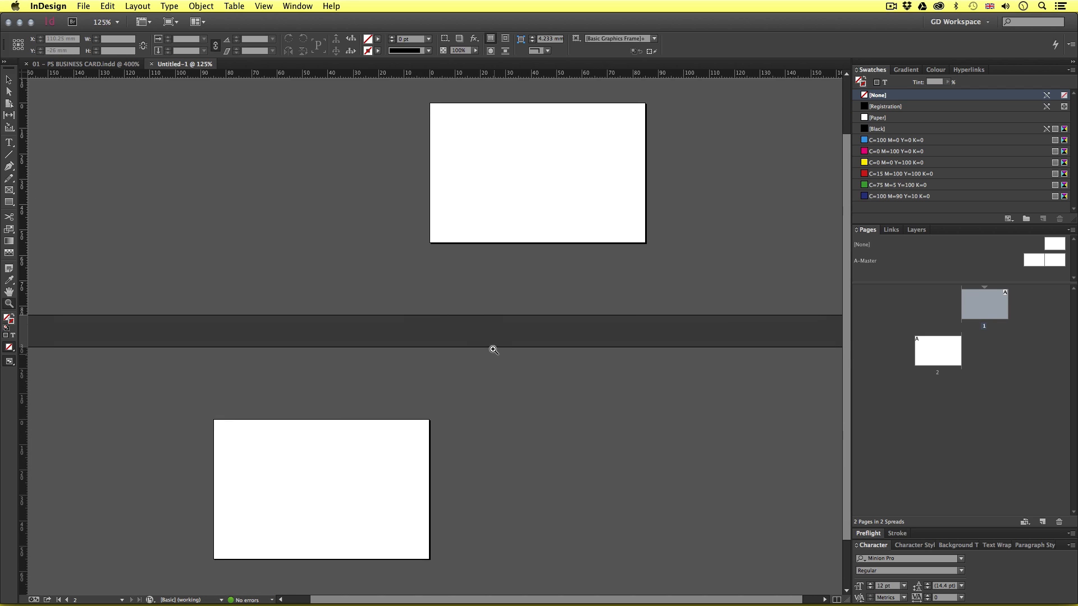
pyautogui.press('super+r')
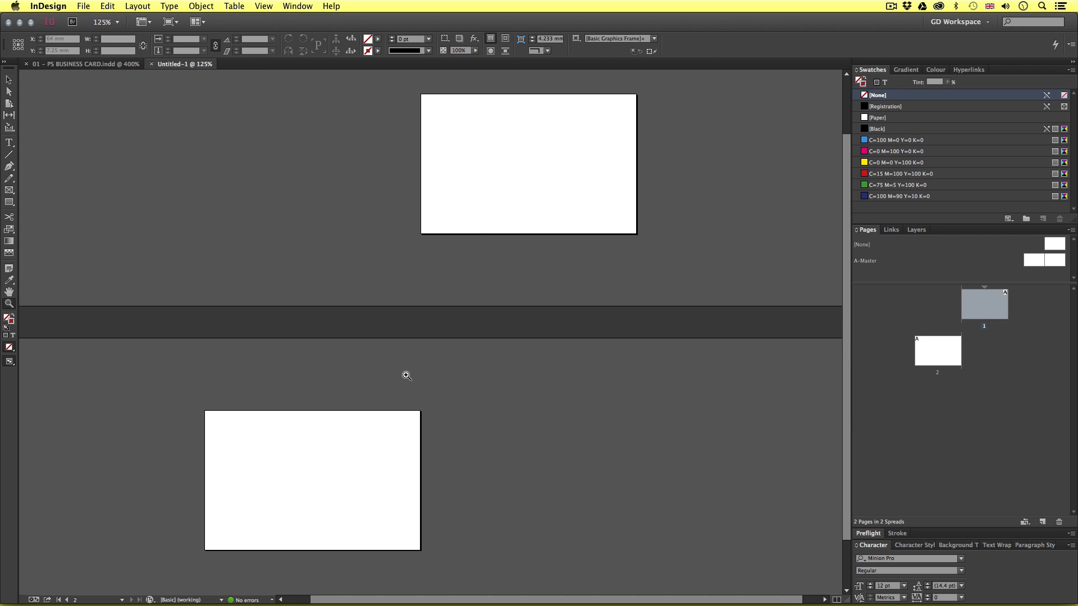
pyautogui.press('v')
# - Turn off Facing Pages in the document setup
pyautogui.click(84, 7)
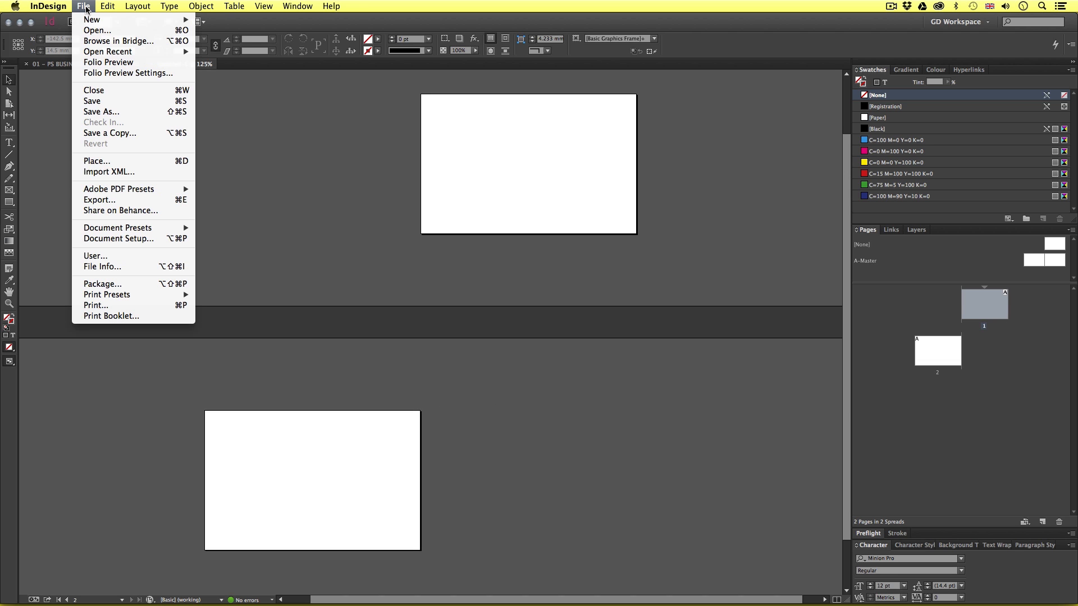
pyautogui.click(119, 238)
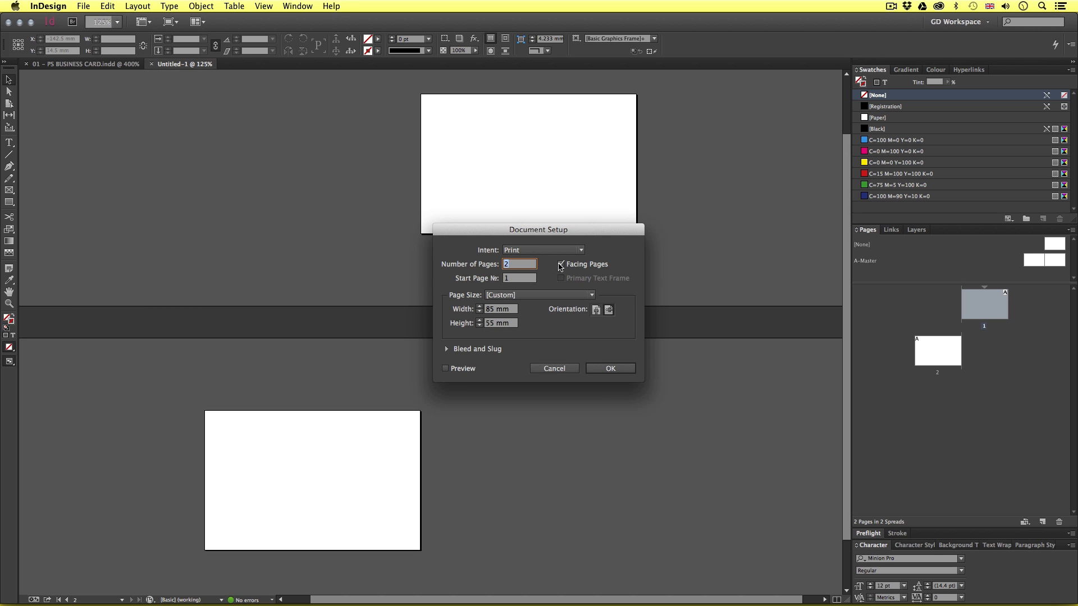
pyautogui.click(560, 264)
pyautogui.click(613, 370)
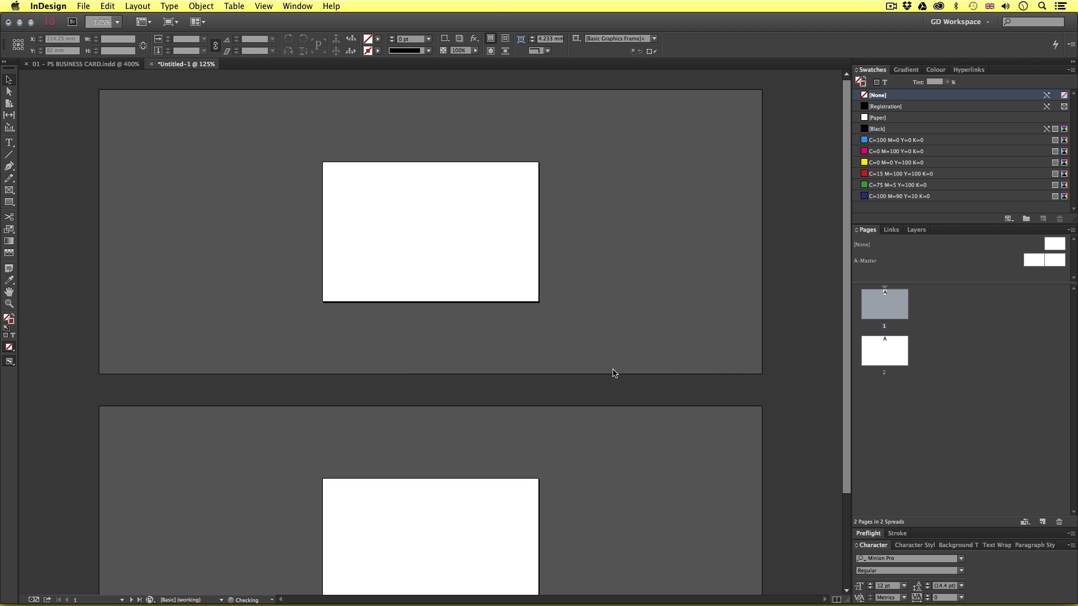
pyautogui.moveTo(505, 413); pyautogui.dragTo(508, 358)
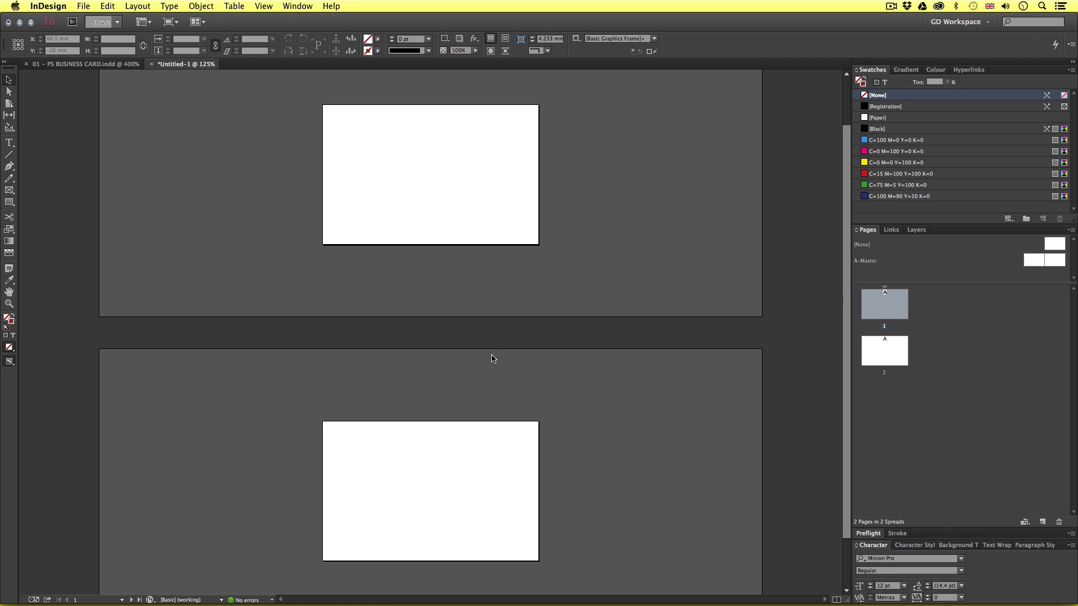
# - Toggle between Preview and Normal screen modes, ending in Normal mode, and show the guides
pyautogui.press('w')
pyautogui.press('w')
pyautogui.press('w')
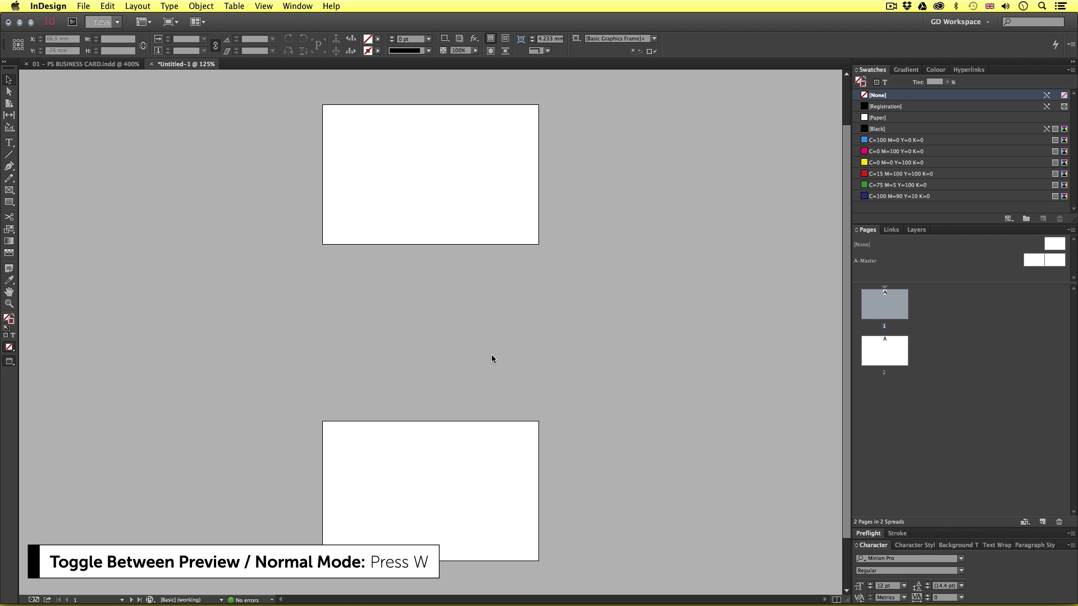
pyautogui.press('w')
pyautogui.press('w')
pyautogui.press('w')
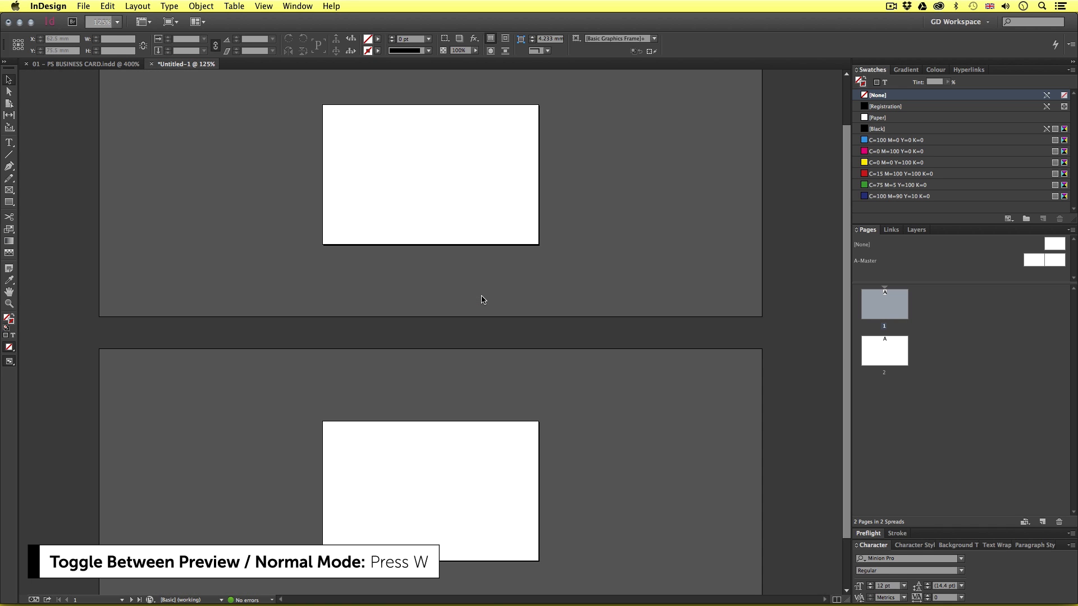
pyautogui.press('w')
pyautogui.press('w')
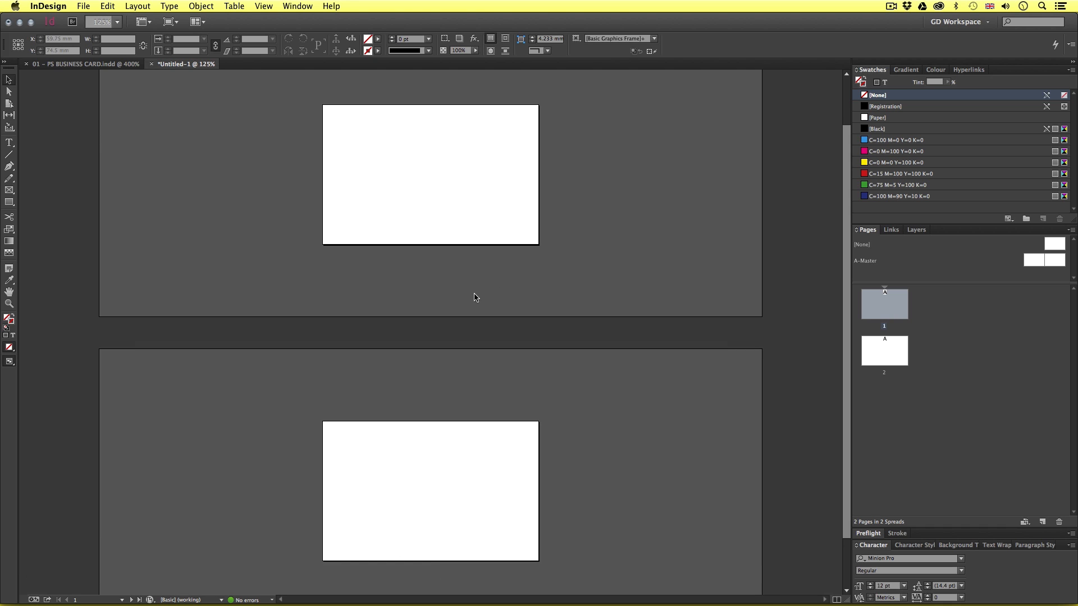
pyautogui.press('w')
pyautogui.press('w')
pyautogui.press('w')
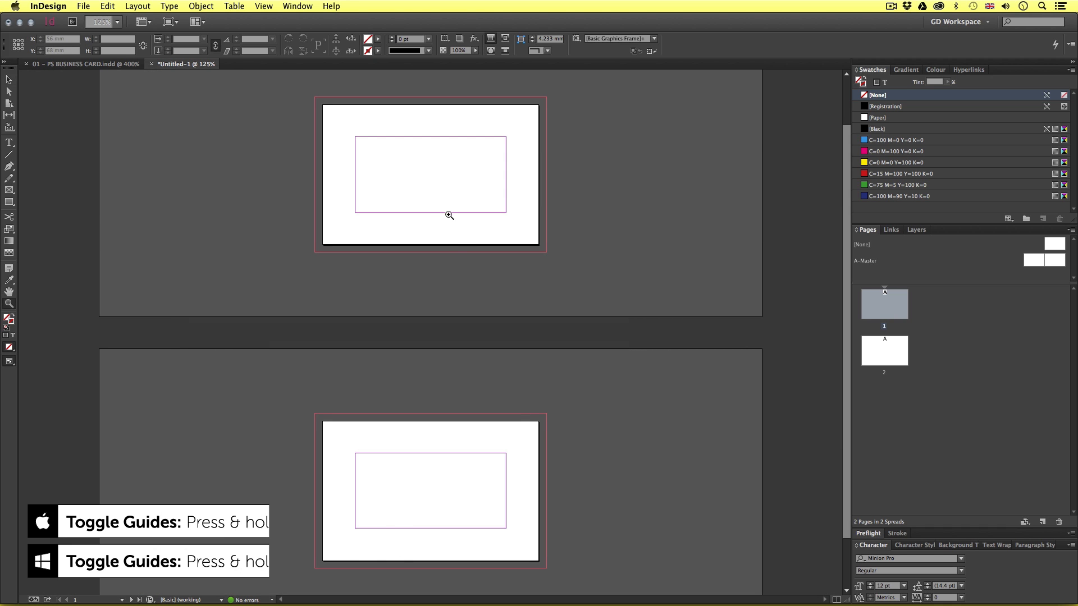
# - Zoom in on page 1 to 300% and examine its margin and bleed guides
pyautogui.press('z')
pyautogui.click(438, 213)
pyautogui.click(437, 264)
pyautogui.click(437, 267)
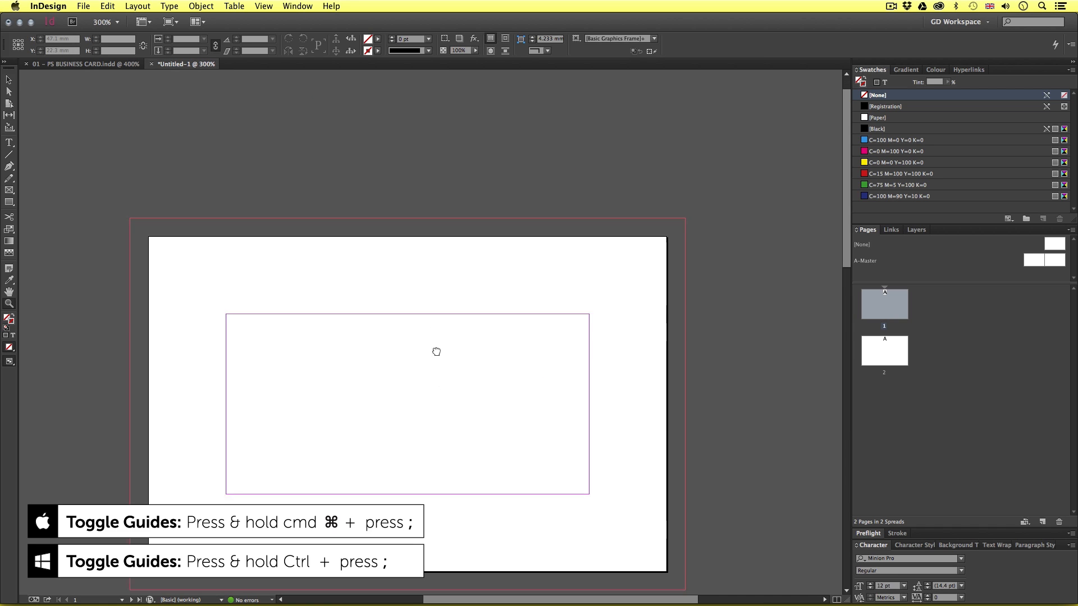
pyautogui.scroll(-3, 433, 308)
pyautogui.press('v')
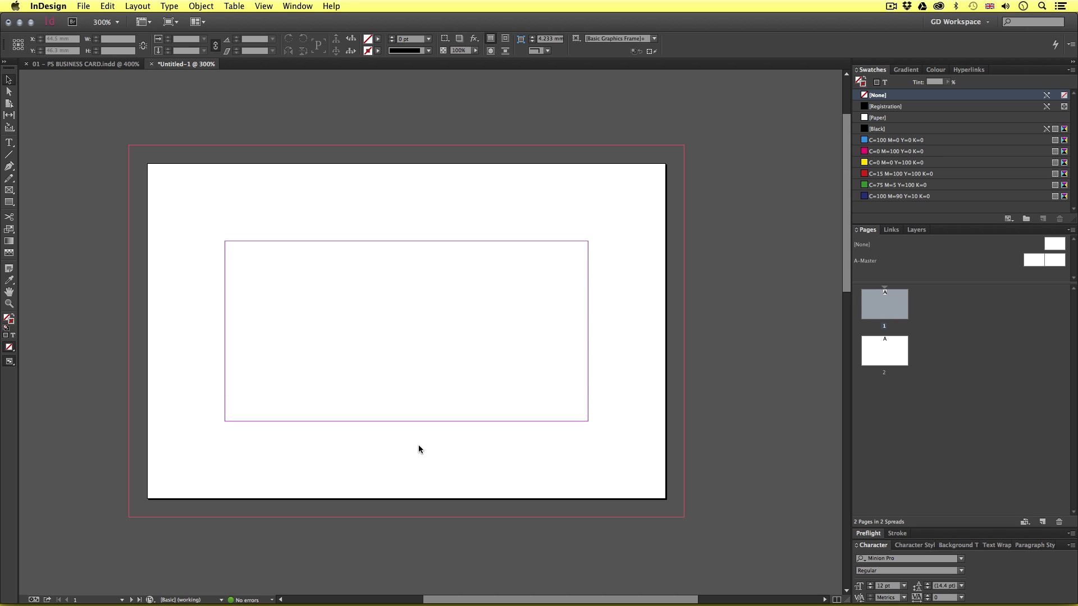
pyautogui.moveTo(416, 436); pyautogui.dragTo(440, 433)
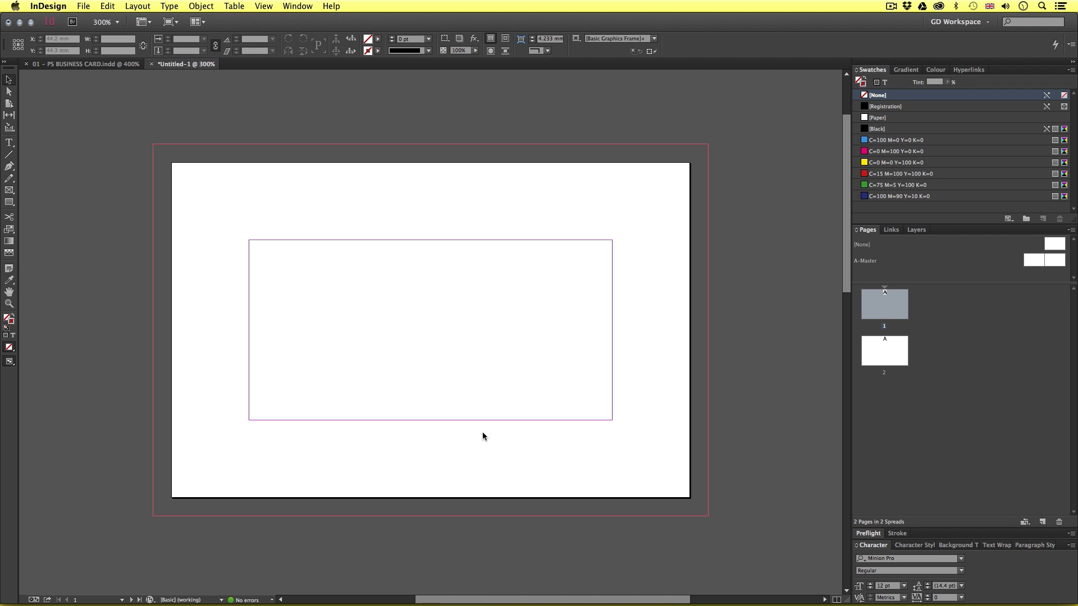
pyautogui.hscroll(-3, 490, 416)
pyautogui.moveTo(455, 361); pyautogui.dragTo(473, 364)
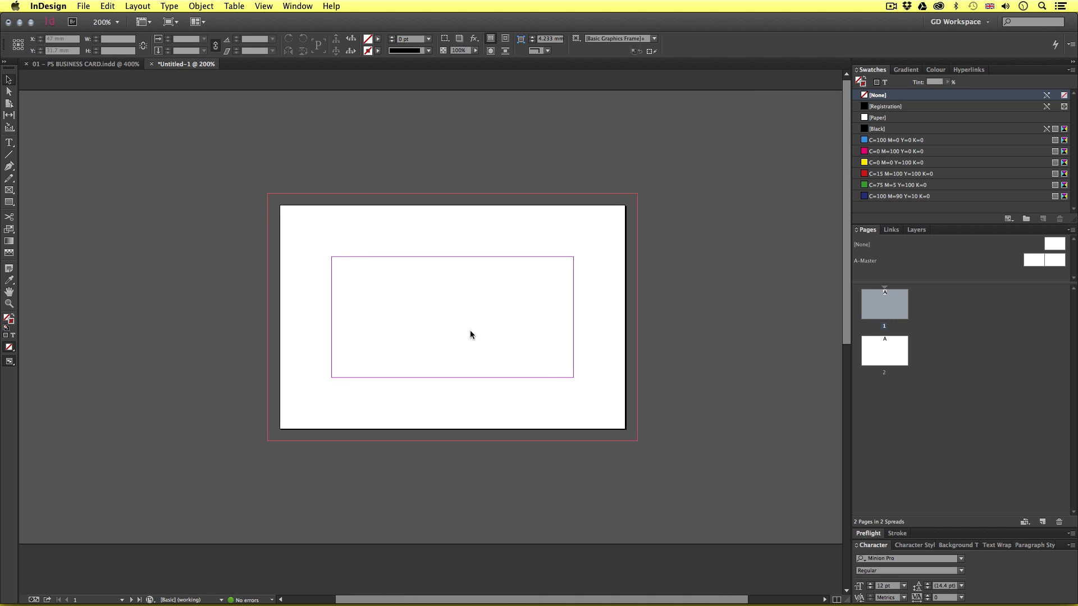
pyautogui.hscroll(5, 472, 330)
pyautogui.press('z')
pyautogui.hscroll(-2, 476, 327)
pyautogui.press('v')
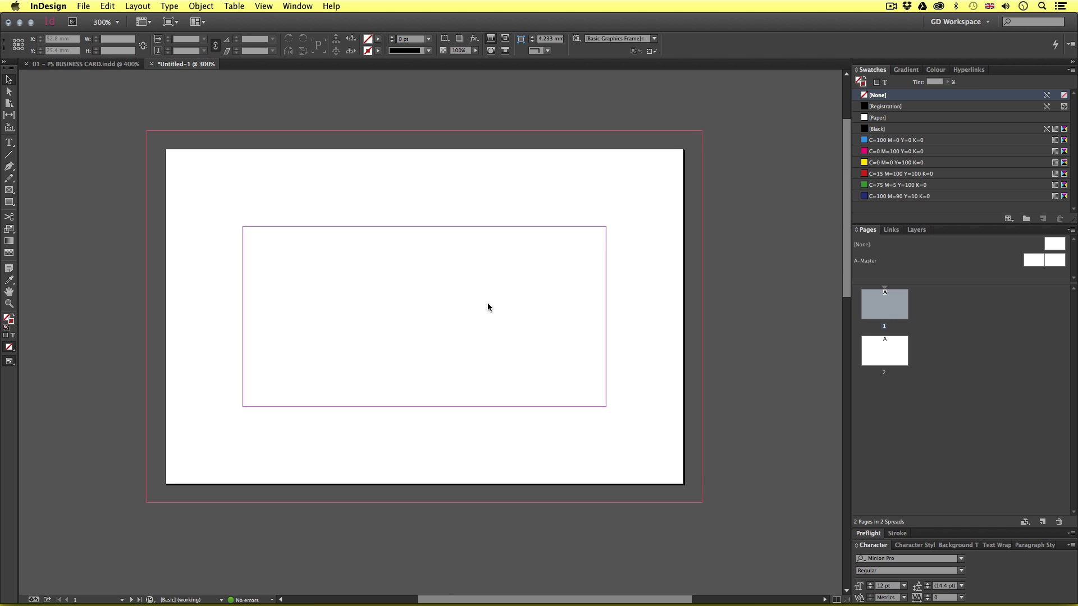
# - Switch to the TextEdit brief and check the print instructions for the business card's colours
pyautogui.press('super+Tab')
pyautogui.press('super+Tab')
pyautogui.press('super+Tab')
pyautogui.press('super+Tab')
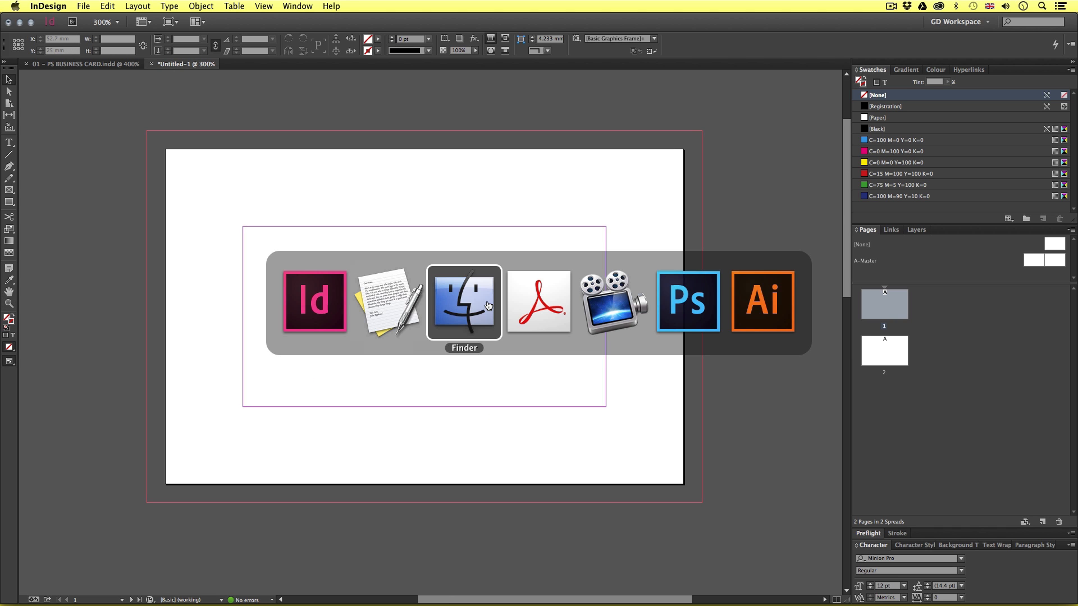
pyautogui.press('super+Tab')
pyautogui.press('super+Tab')
pyautogui.press('super+Tab')
pyautogui.press('super+Tab')
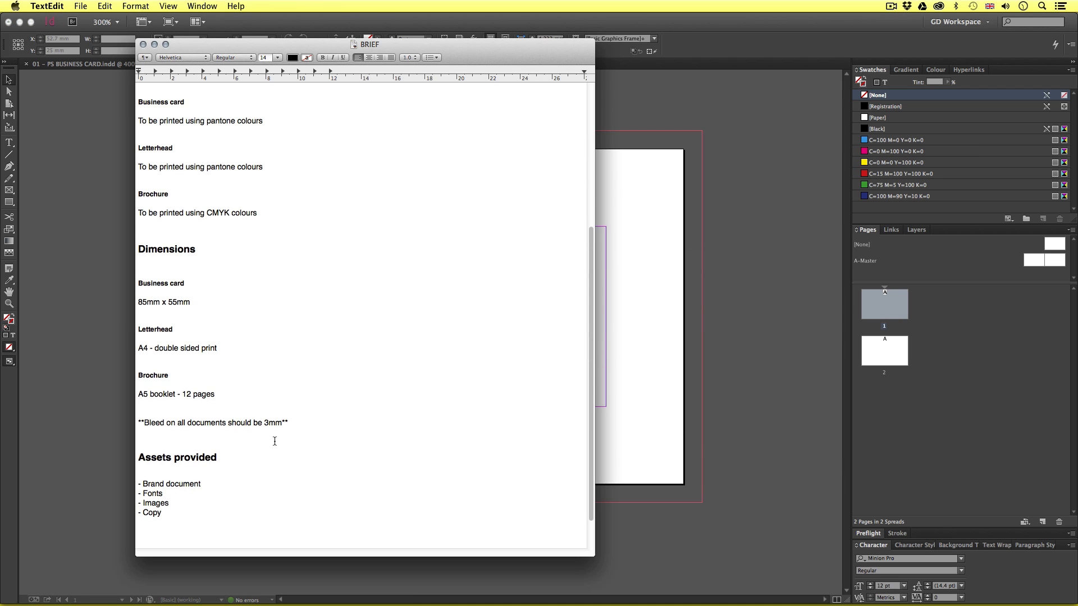
pyautogui.scroll(5, 274, 445)
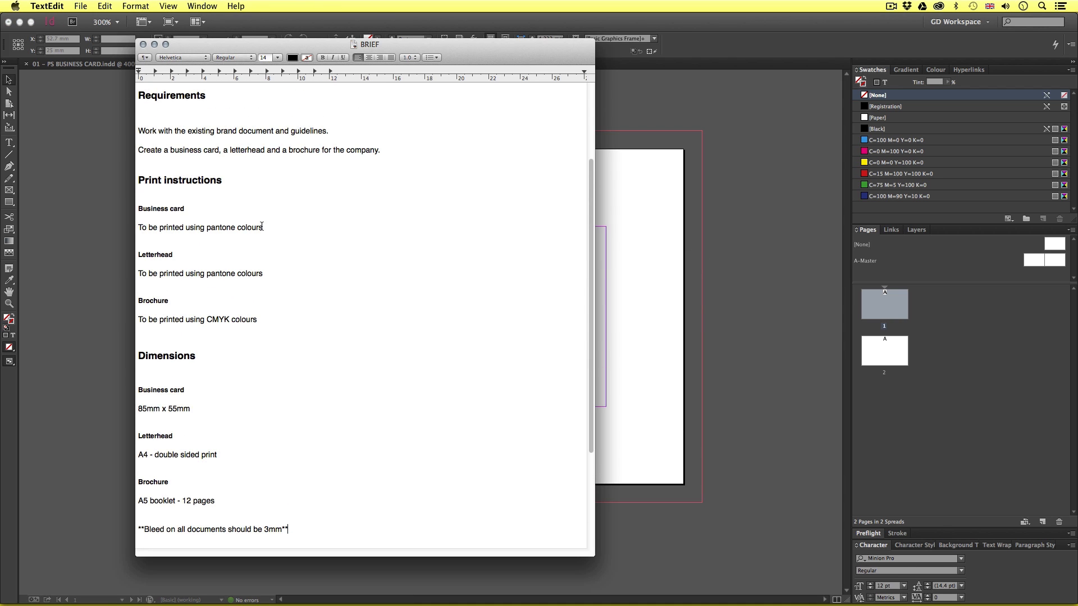
pyautogui.moveTo(264, 226); pyautogui.dragTo(138, 227)
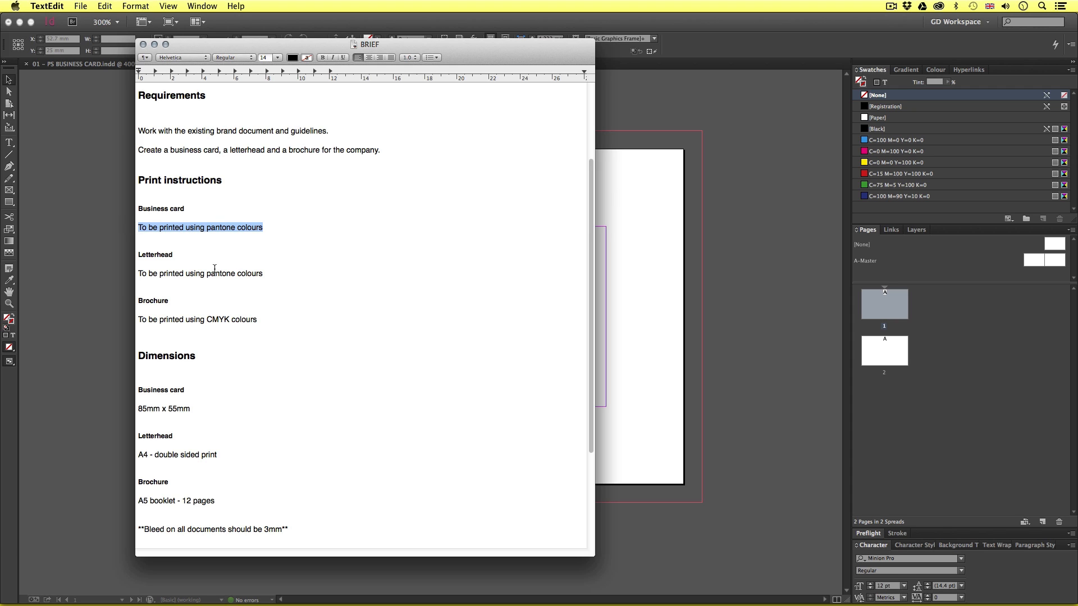
pyautogui.click(276, 225)
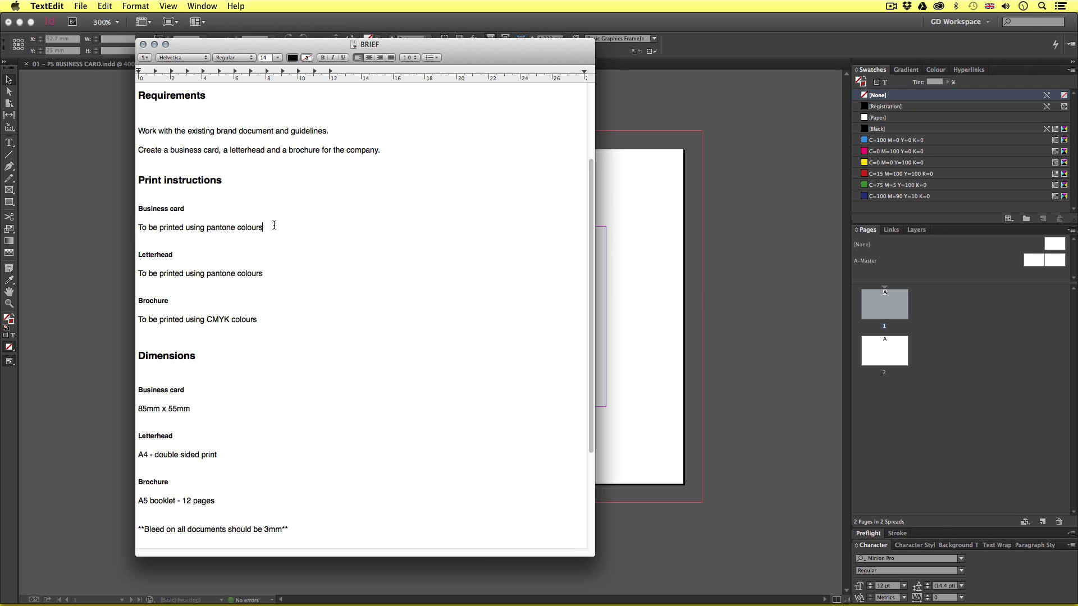
# - Switch to Finder and open BRANDING.ai from the 02 - BRANDING folder inside 04 - PROJECT ASSETS
pyautogui.press('super+Tab')
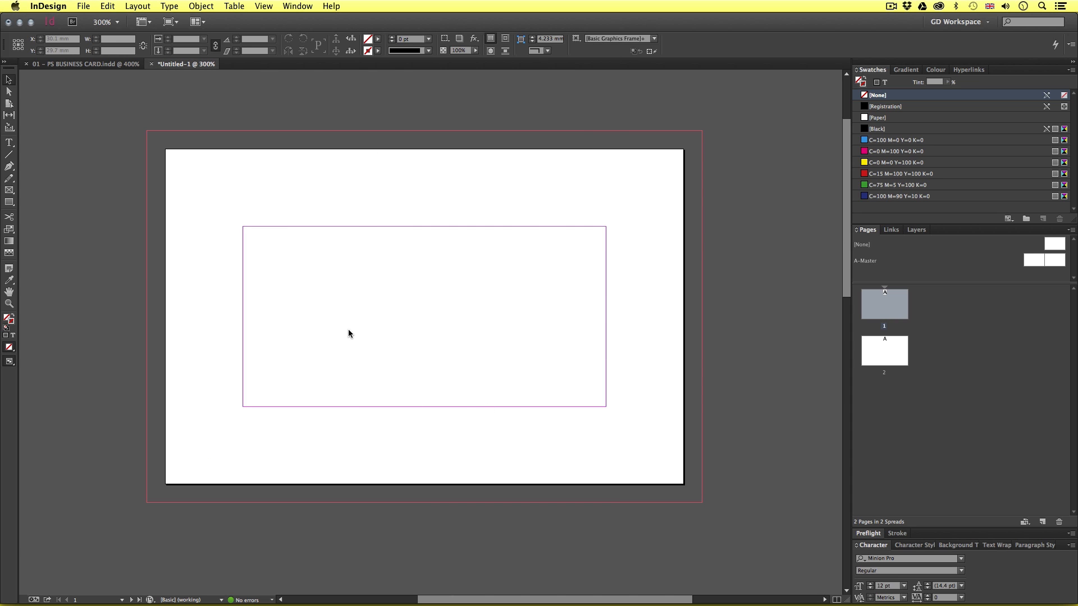
pyautogui.press('super+Tab')
pyautogui.press('super+Tab')
pyautogui.click(288, 202)
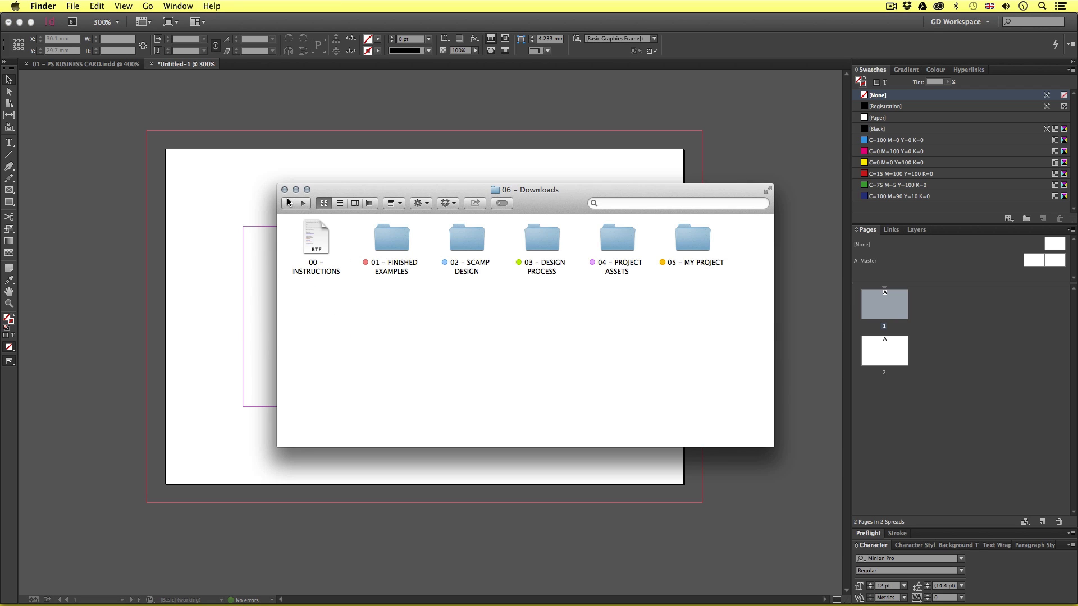
pyautogui.click(609, 258)
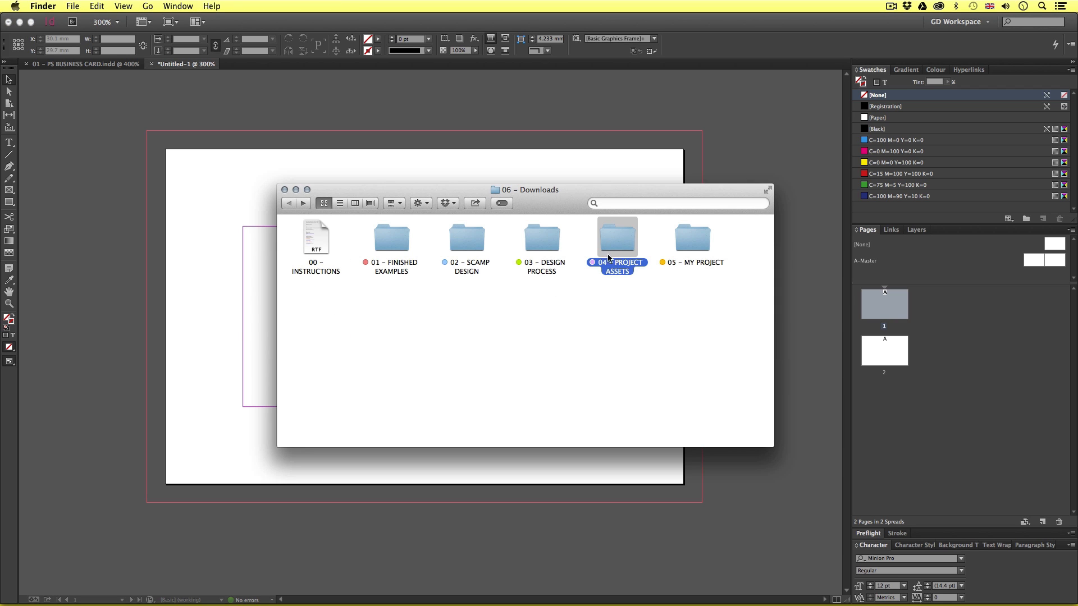
pyautogui.doubleClick(617, 244)
pyautogui.click(398, 230)
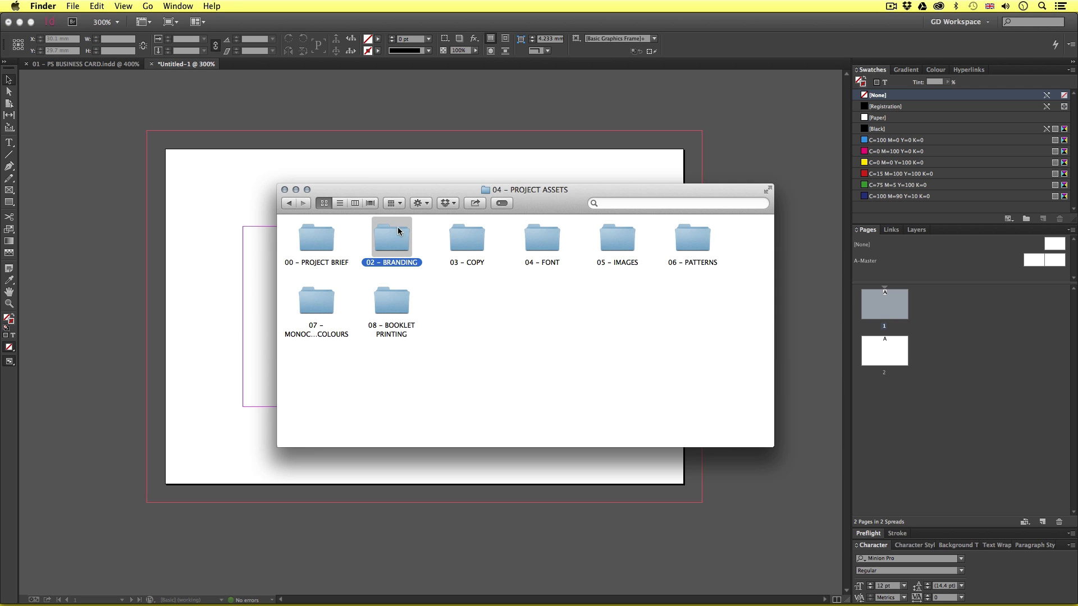
pyautogui.doubleClick(402, 240)
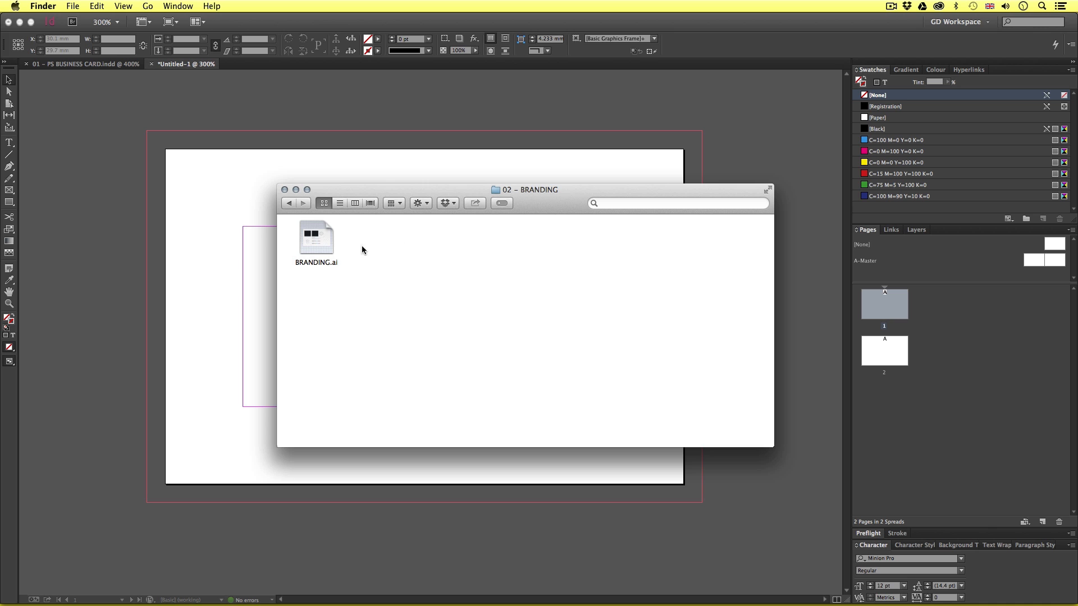
pyautogui.doubleClick(314, 238)
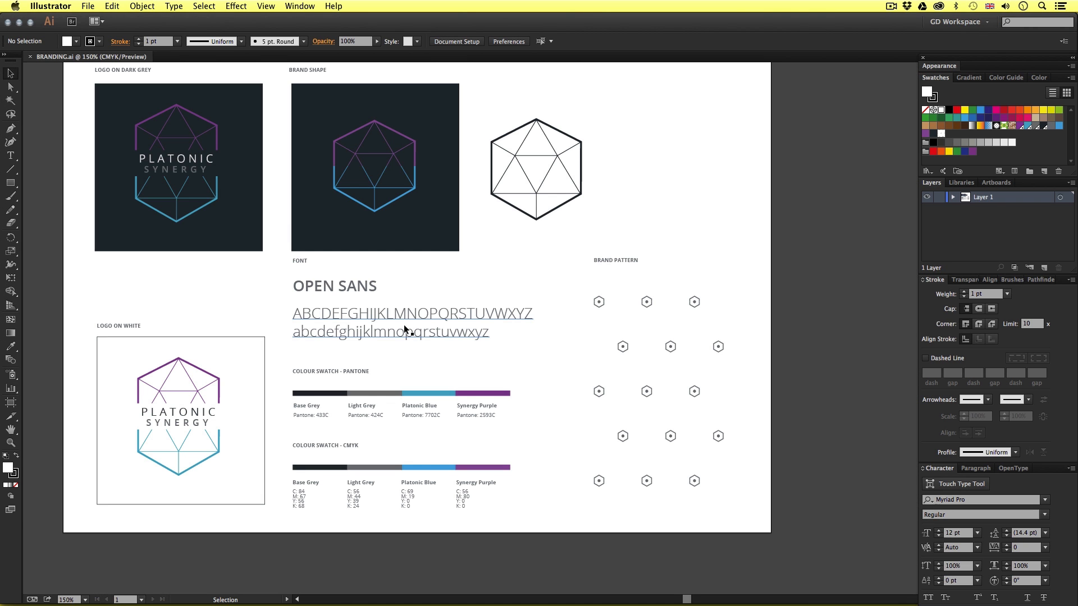
# - Copy the four colour names and Pantone codes under the COLOUR SWATCH - PANTONE heading of the branding sheet
pyautogui.moveTo(475, 287); pyautogui.dragTo(533, 320)
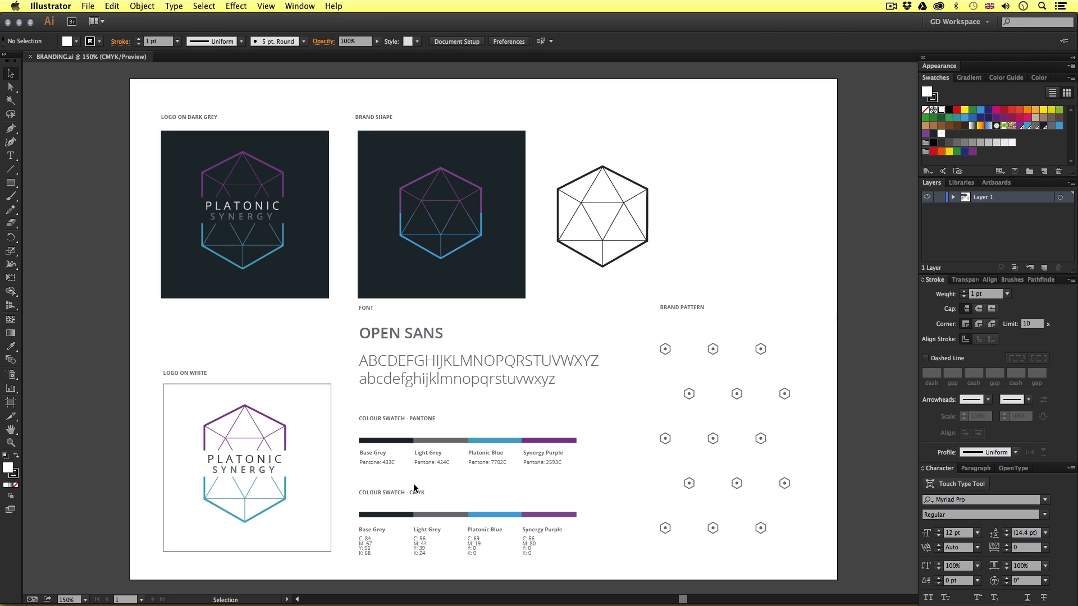
pyautogui.press('z')
pyautogui.click(486, 432)
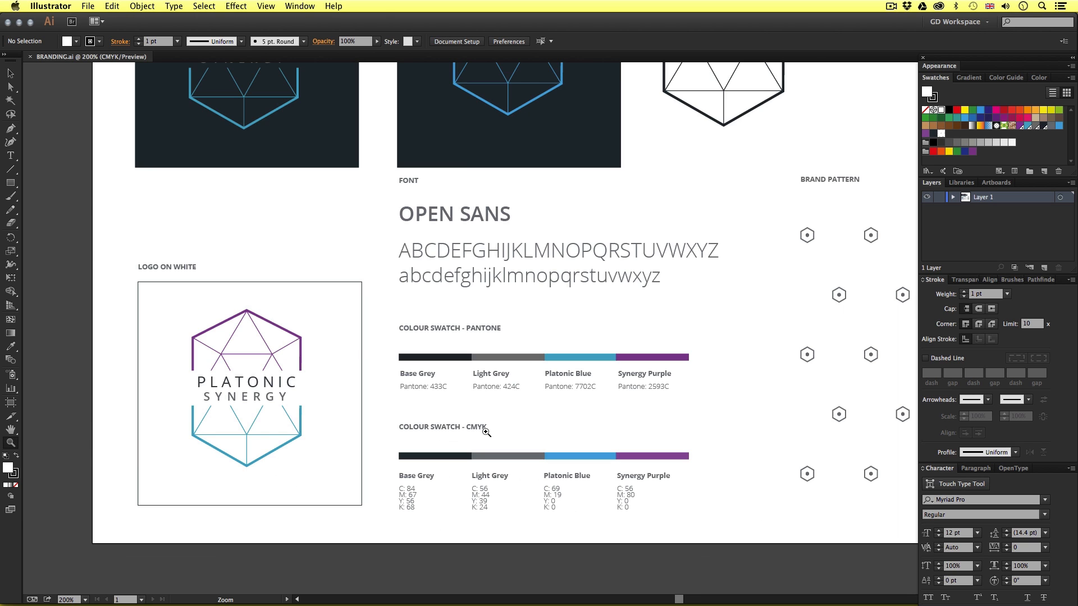
pyautogui.click(525, 366)
pyautogui.press('v')
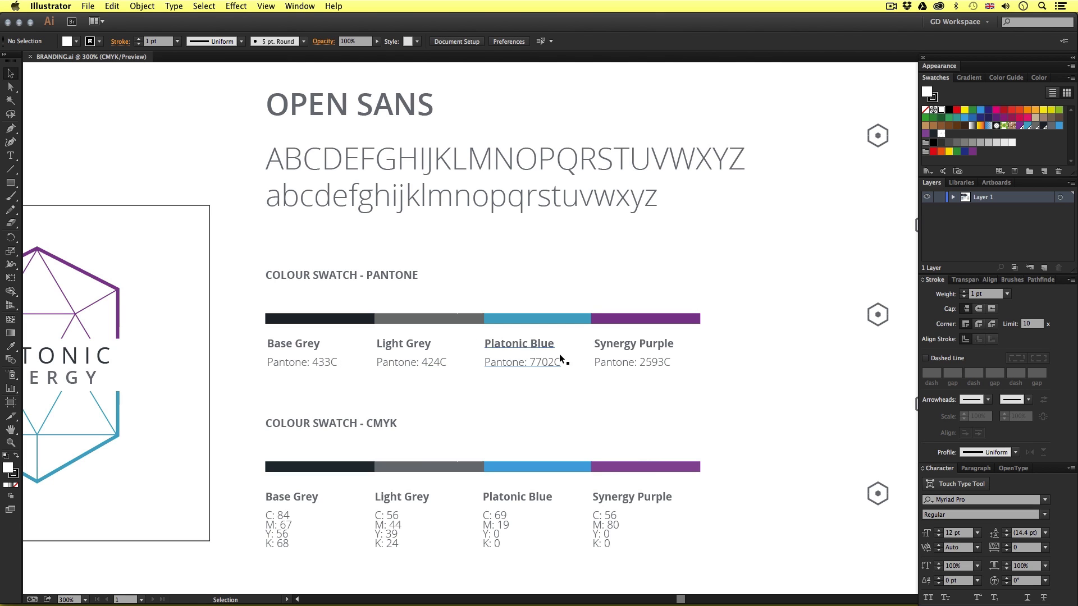
pyautogui.hscroll(3, 561, 359)
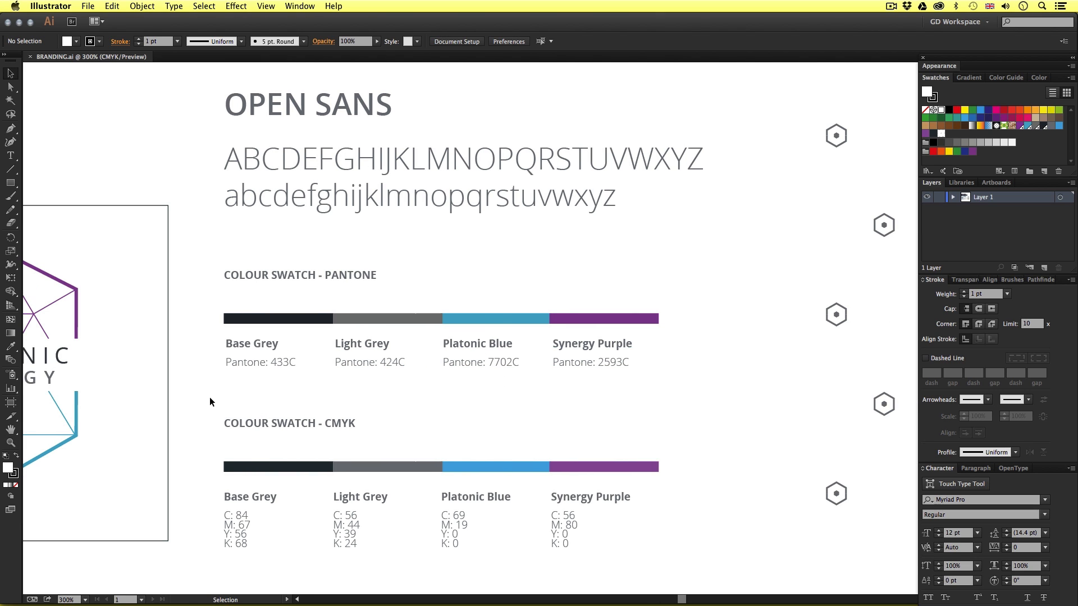
pyautogui.moveTo(210, 397); pyautogui.dragTo(660, 346)
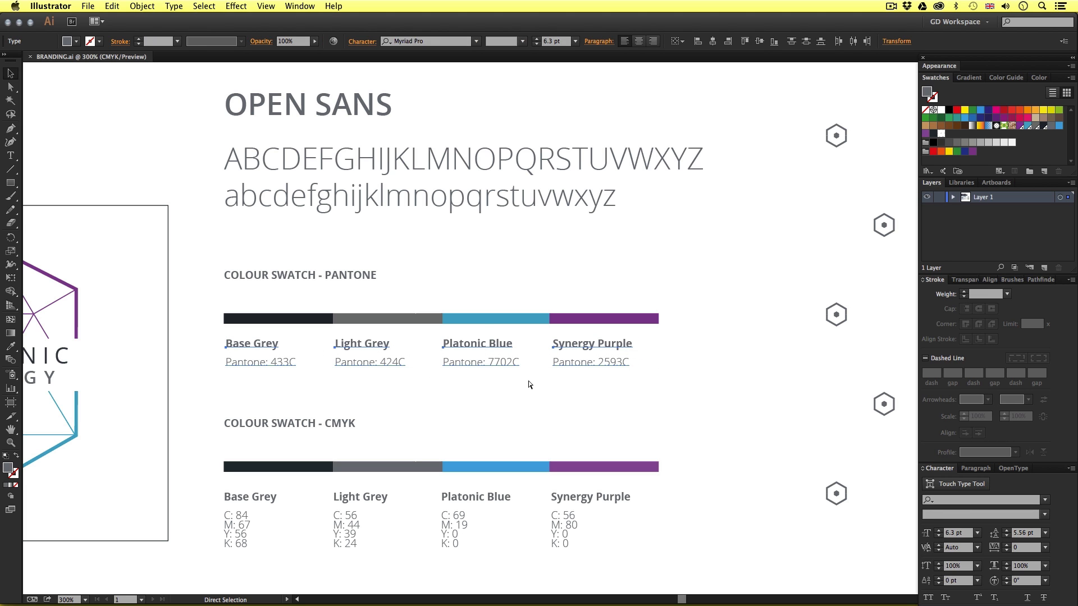
# - Switch to InDesign, paste the Pantone names and codes onto page 1 and move them up near the top margin guide
pyautogui.press('super+Tab')
pyautogui.press('super+Tab')
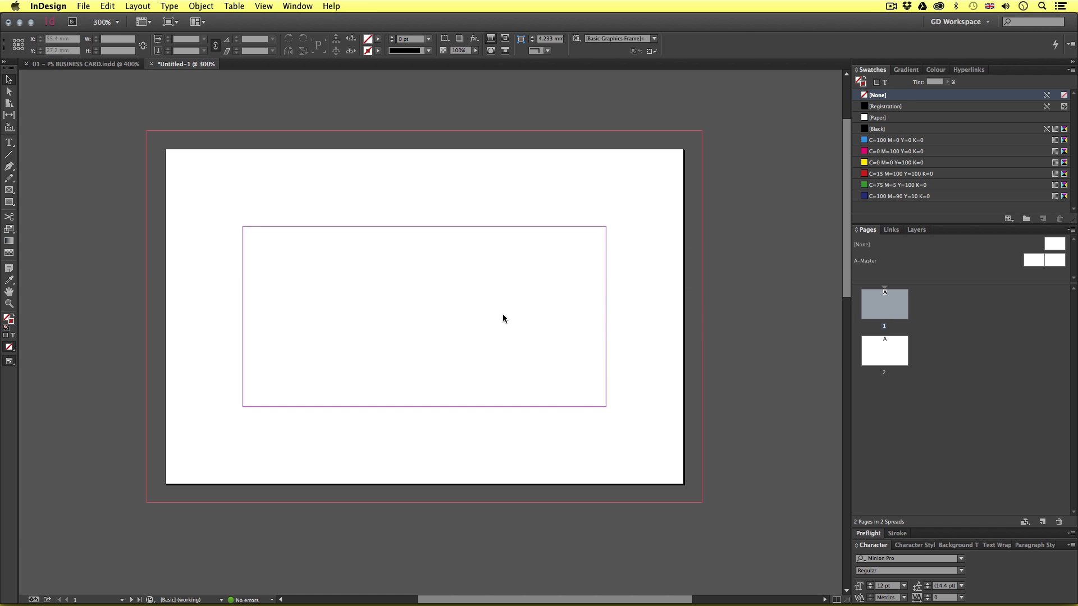
pyautogui.press('super+v')
pyautogui.moveTo(495, 323); pyautogui.dragTo(494, 291)
pyautogui.click(452, 344)
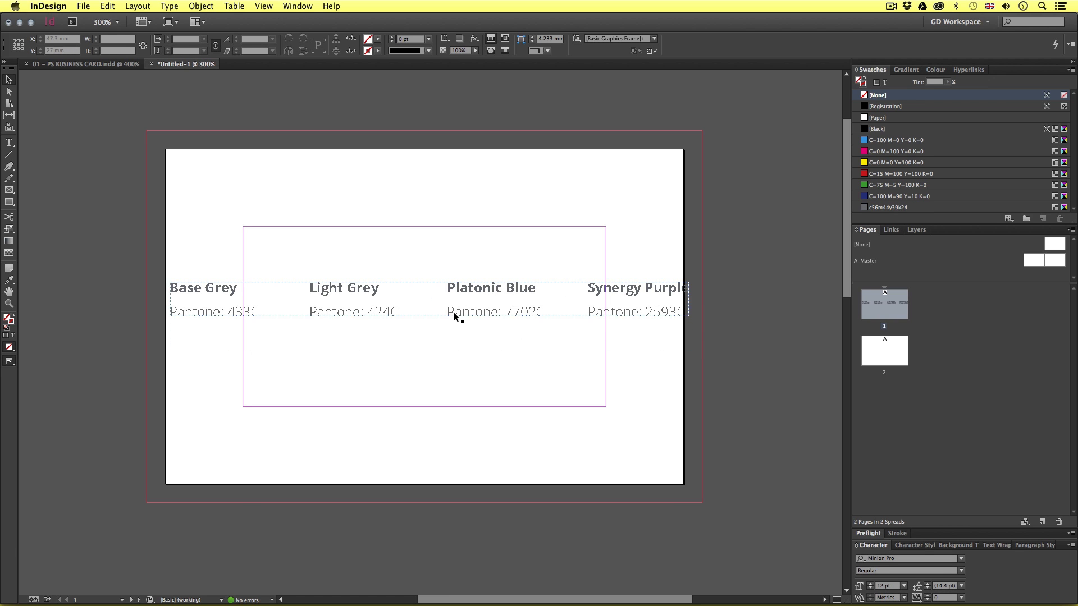
pyautogui.moveTo(454, 312); pyautogui.dragTo(453, 273)
pyautogui.click(454, 319)
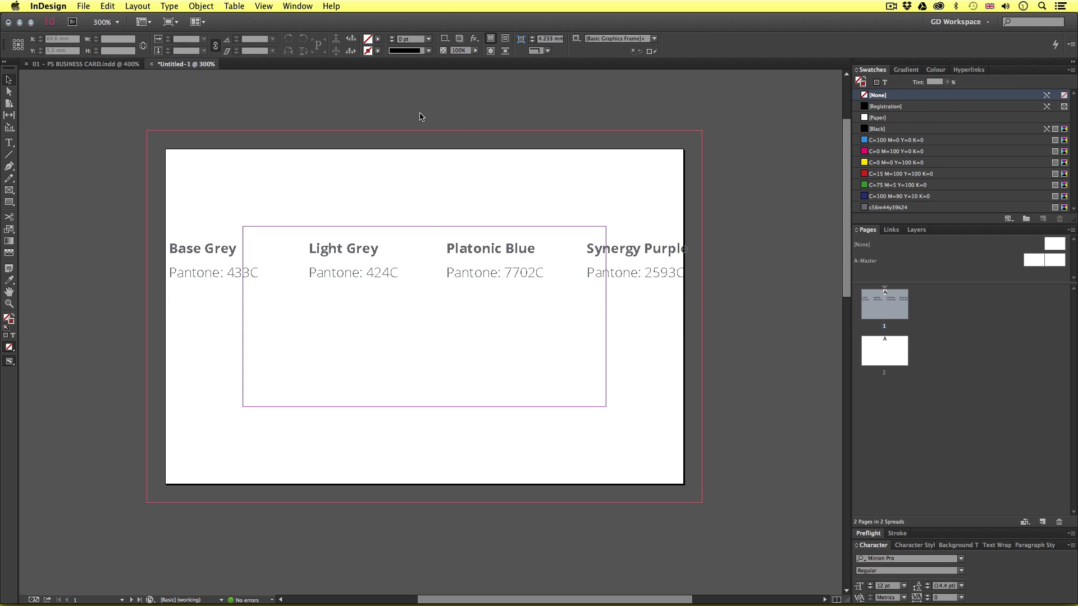
# - Start a new colour swatch and set its colour mode to PANTONE+ Solid Coated
pyautogui.click(292, 5)
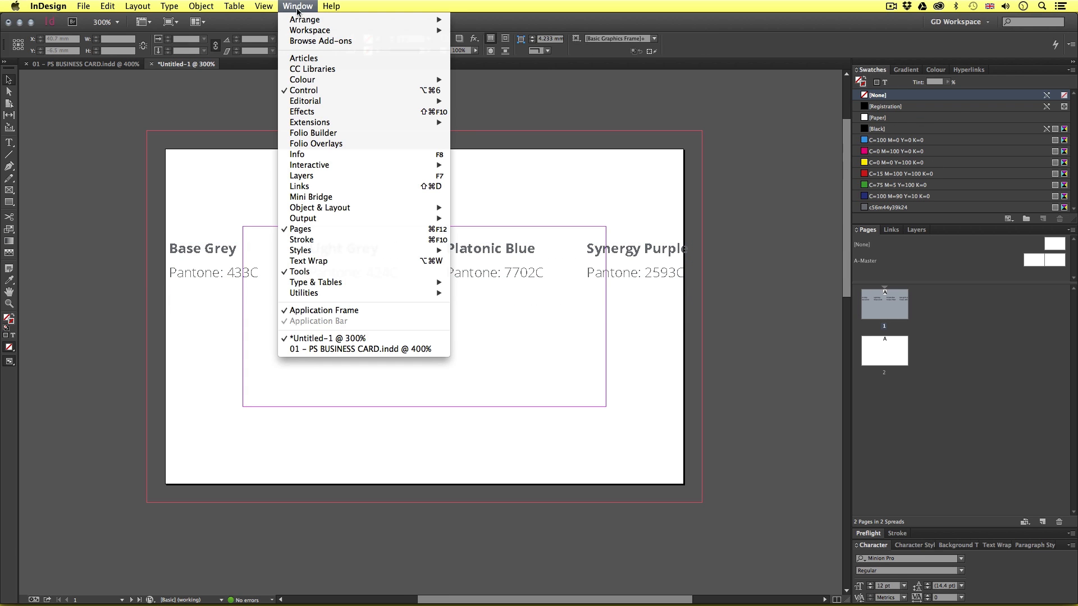
pyautogui.moveTo(331, 80)
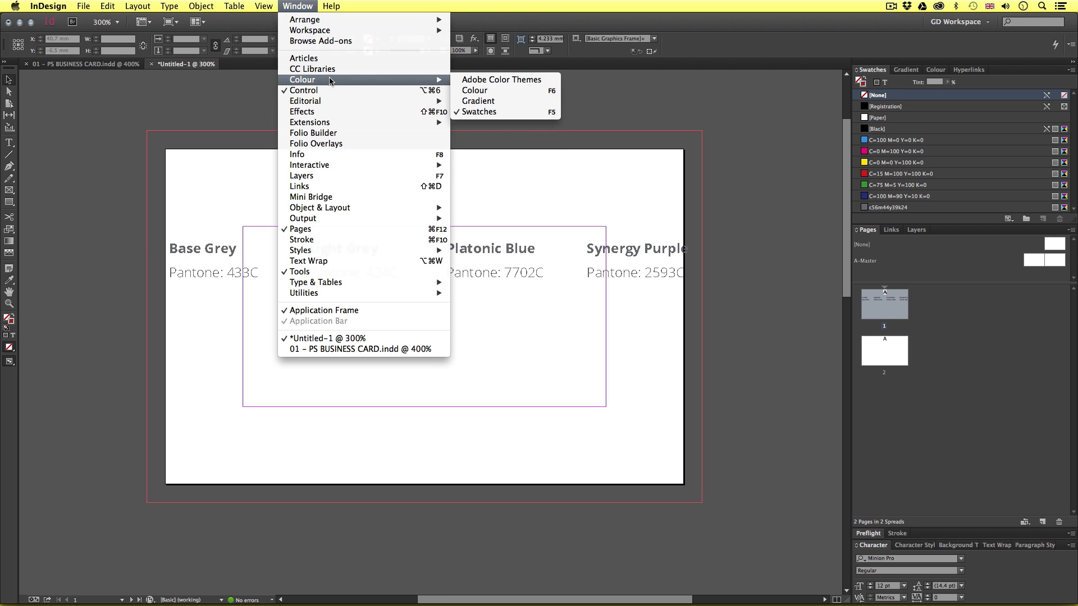
pyautogui.click(495, 113)
pyautogui.click(1072, 71)
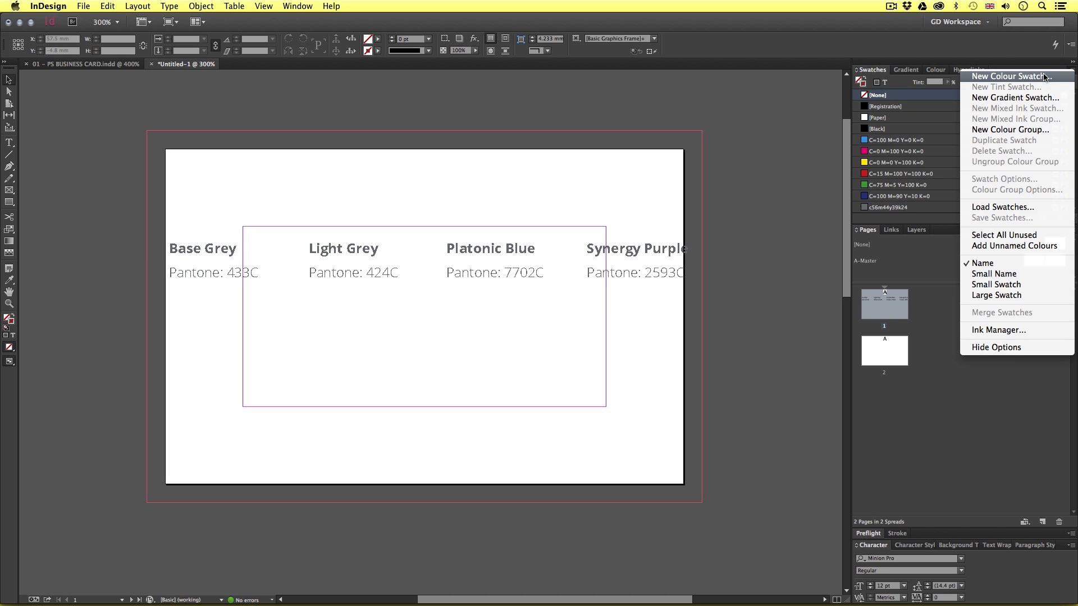
pyautogui.click(1000, 77)
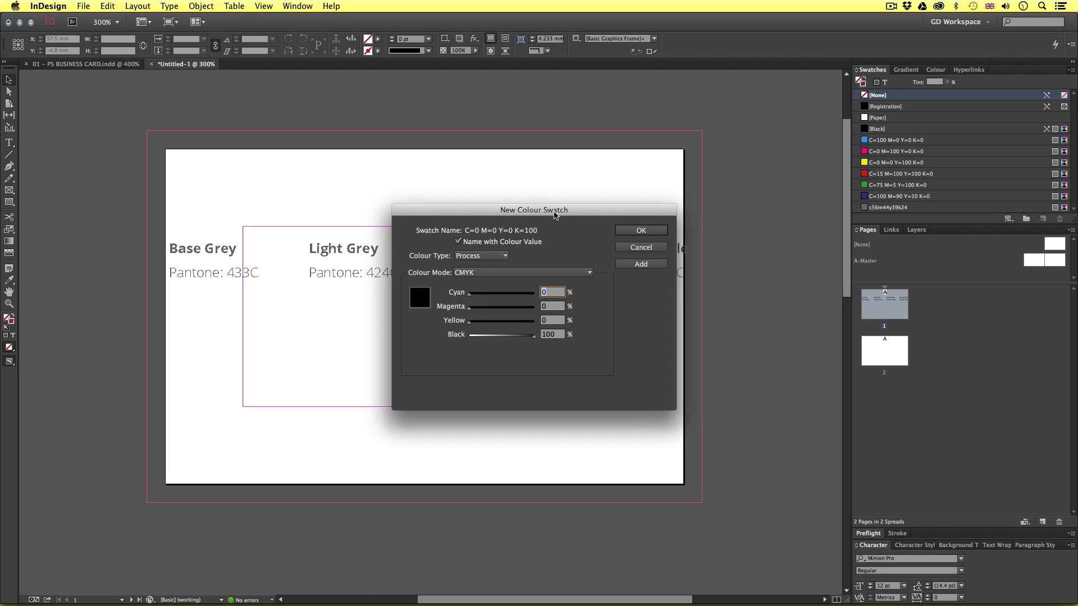
pyautogui.moveTo(554, 215); pyautogui.dragTo(471, 321)
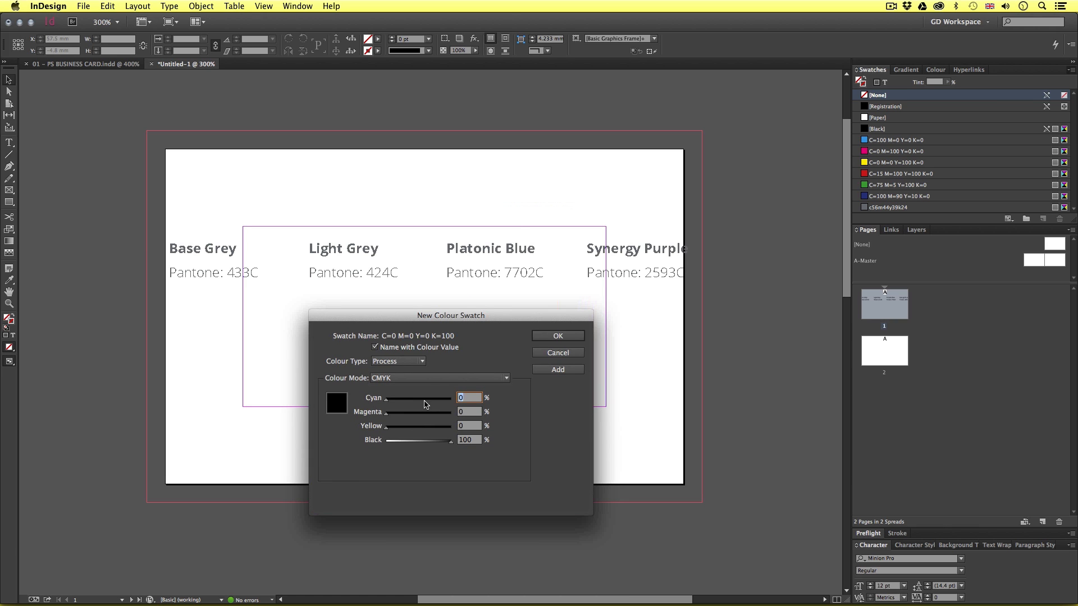
pyautogui.click(424, 378)
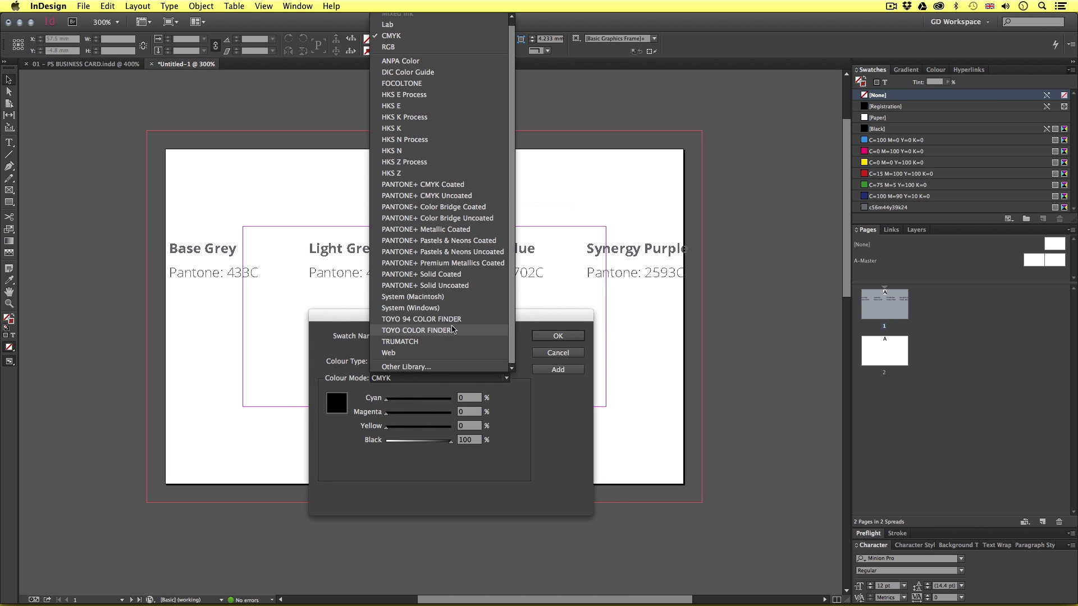
pyautogui.click(442, 275)
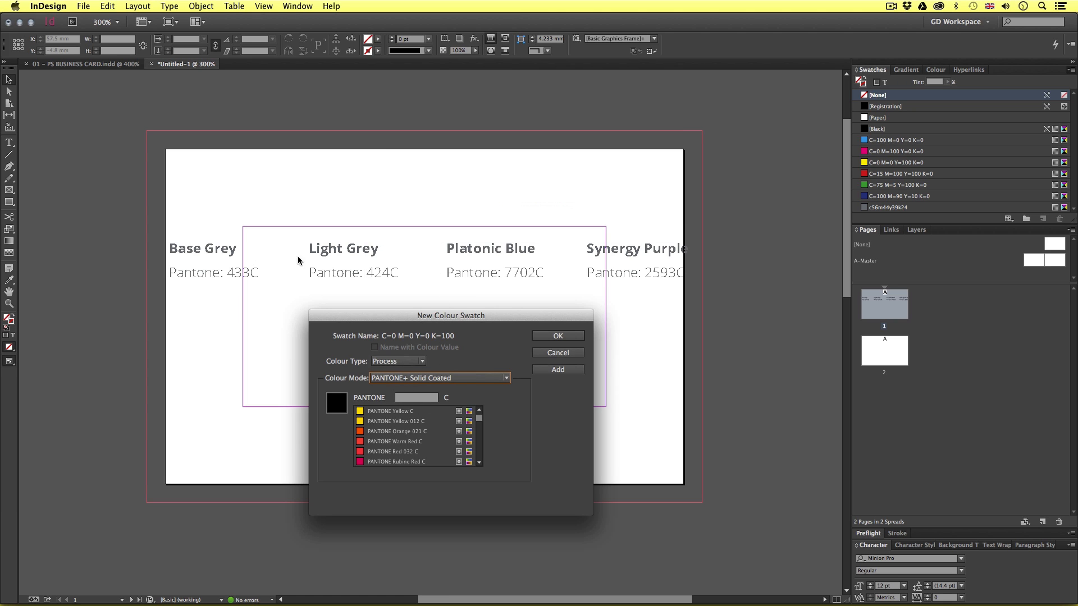
# - Find PANTONE 433 C for Base Grey and add it to the document swatches
pyautogui.moveTo(383, 320); pyautogui.dragTo(378, 331)
pyautogui.click(406, 411)
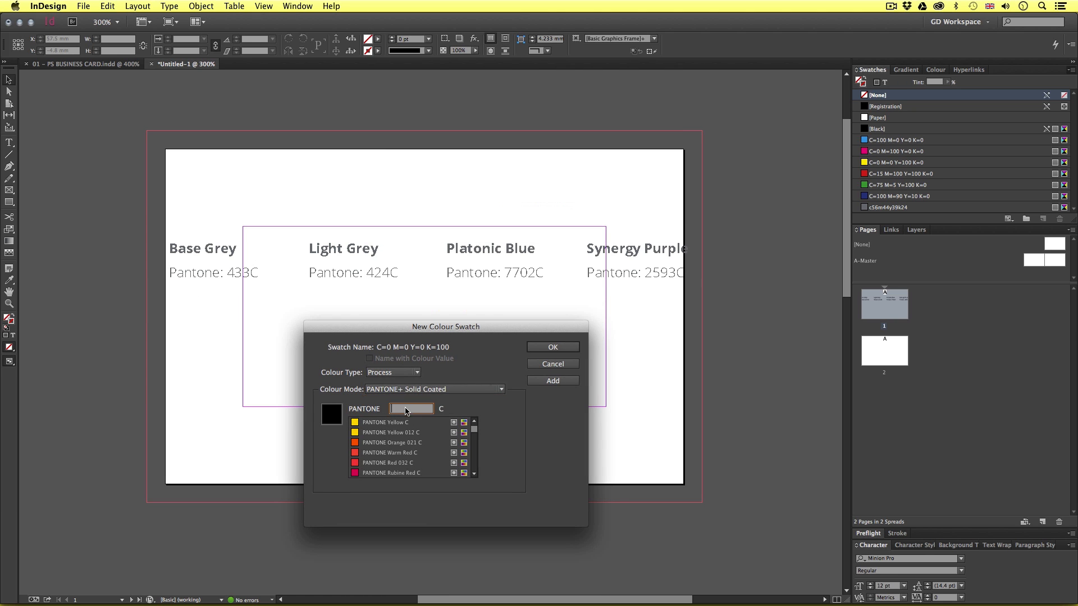
pyautogui.write('489')
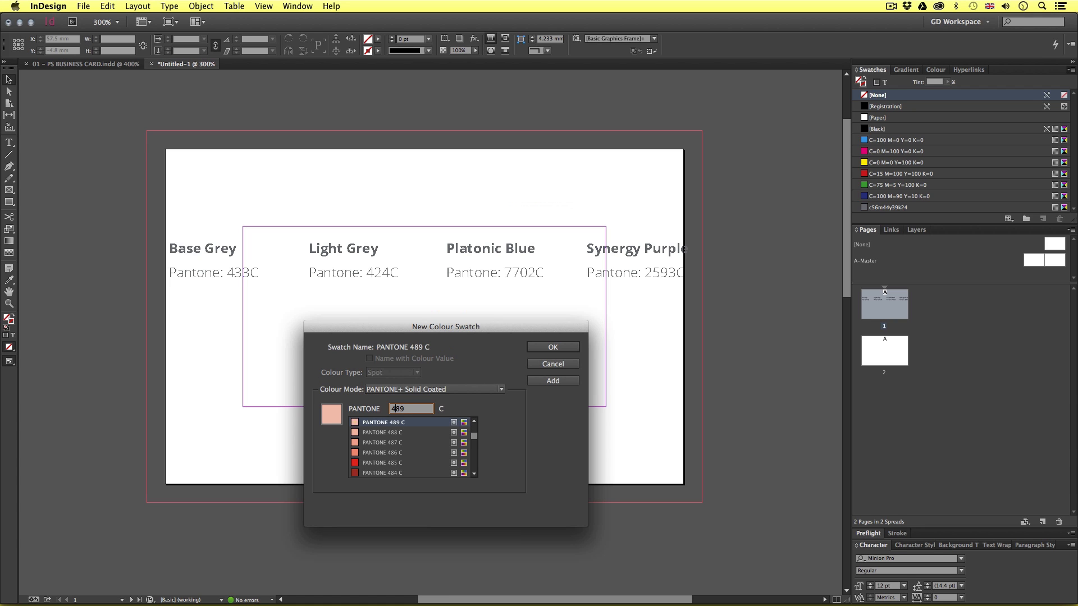
pyautogui.write('433')
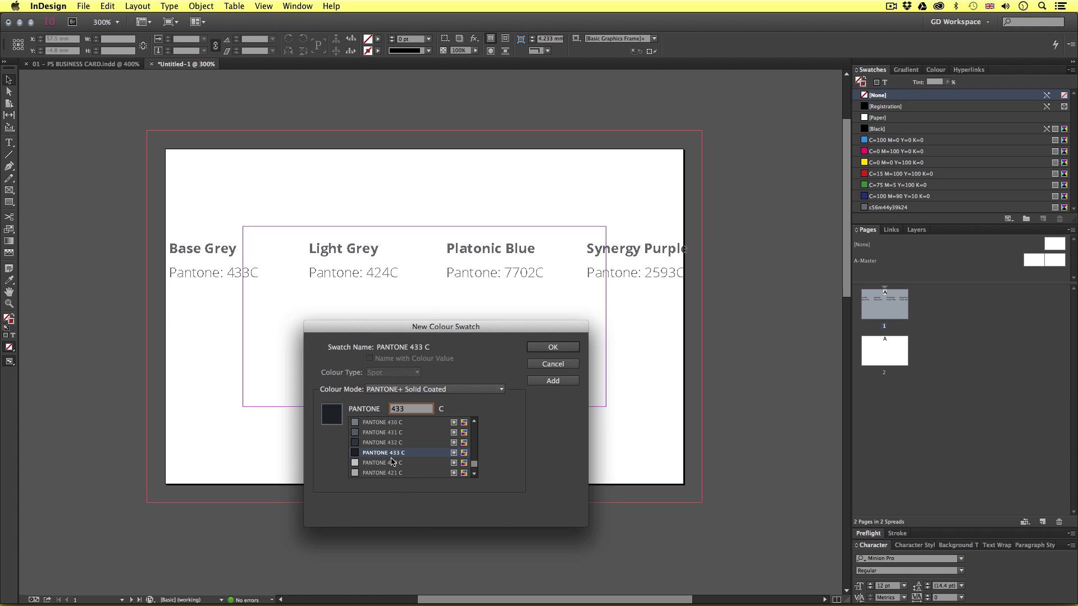
pyautogui.click(420, 457)
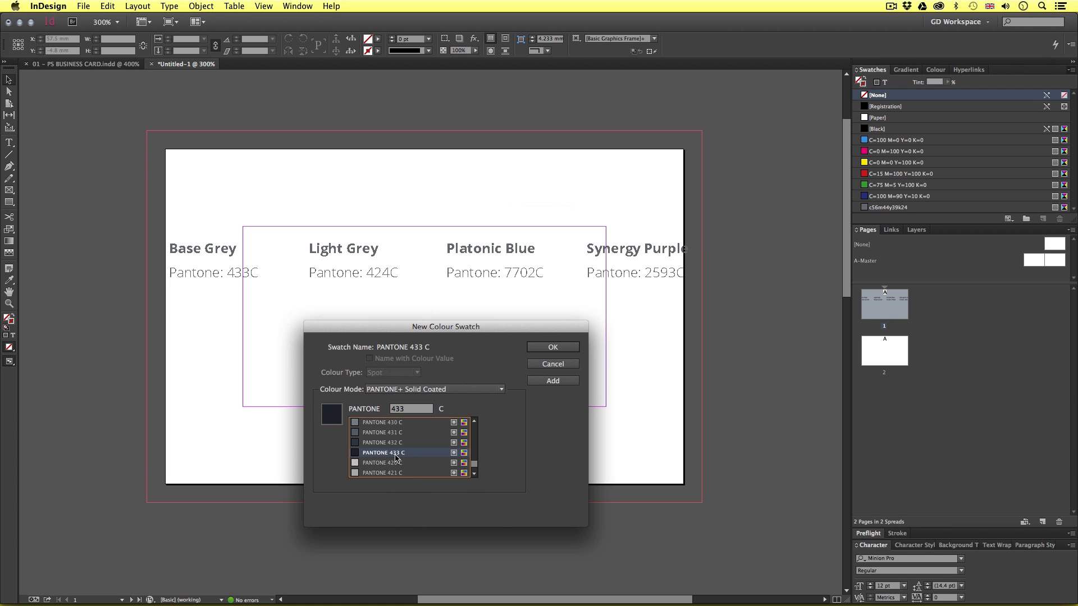
pyautogui.click(552, 382)
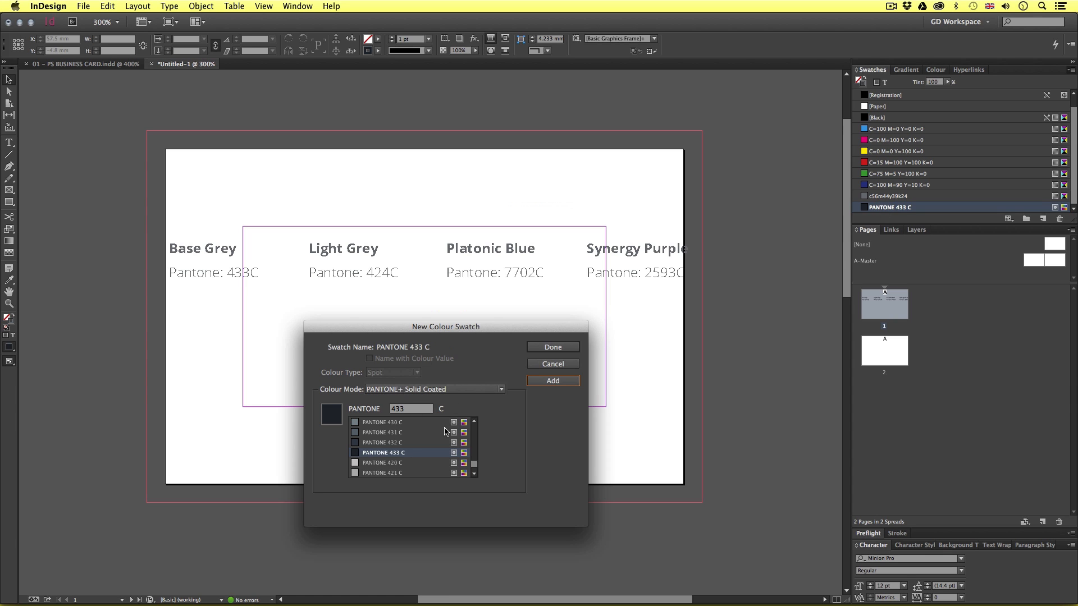
# - Add PANTONE 424 C for Light Grey to the document swatches
pyautogui.click(404, 409)
pyautogui.doubleClick(414, 407)
pyautogui.write('424')
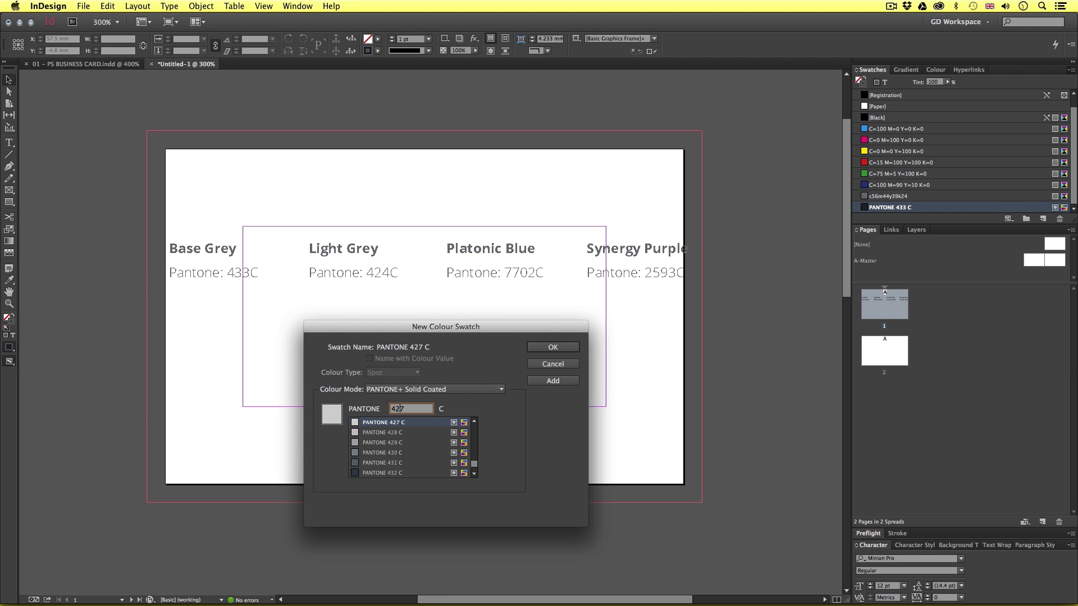
pyautogui.click(551, 383)
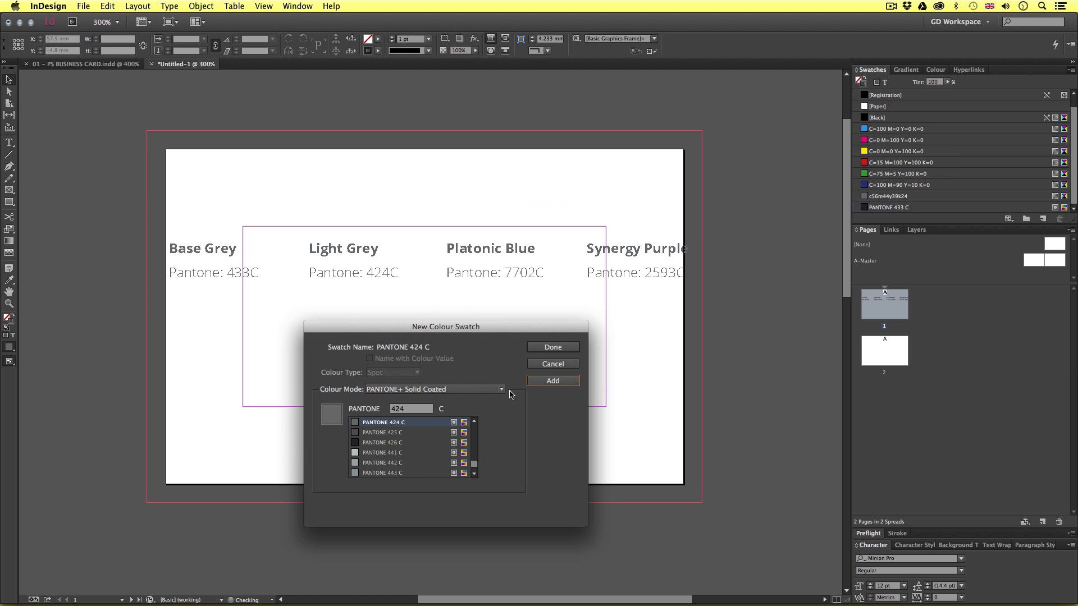
# - Add PANTONE 7702 C for Platonic Blue to the document swatches
pyautogui.write('7700')
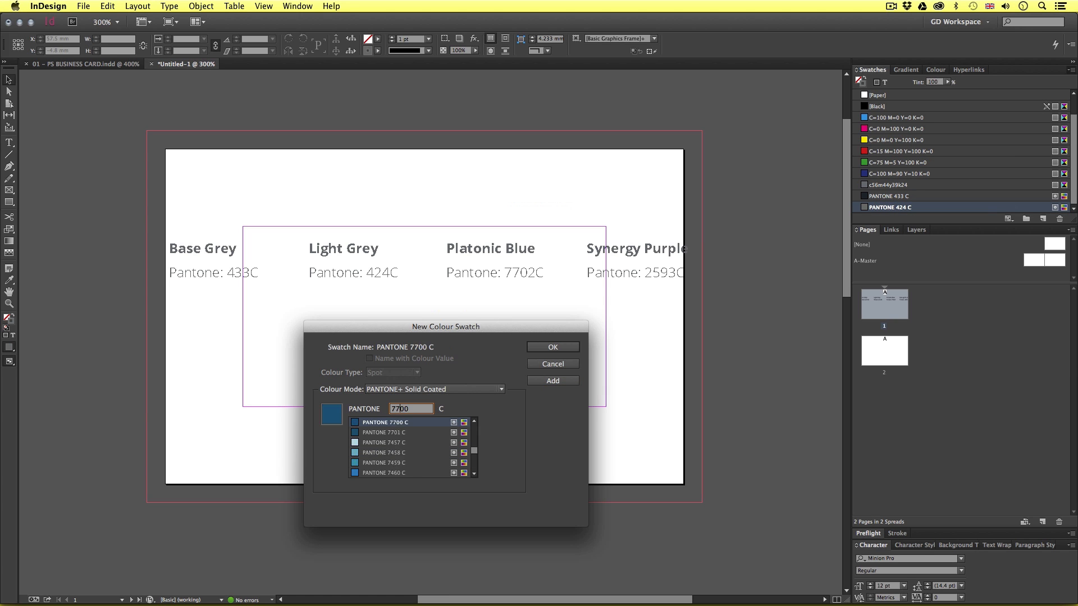
pyautogui.press('BackSpace')
pyautogui.write('2')
pyautogui.click(547, 382)
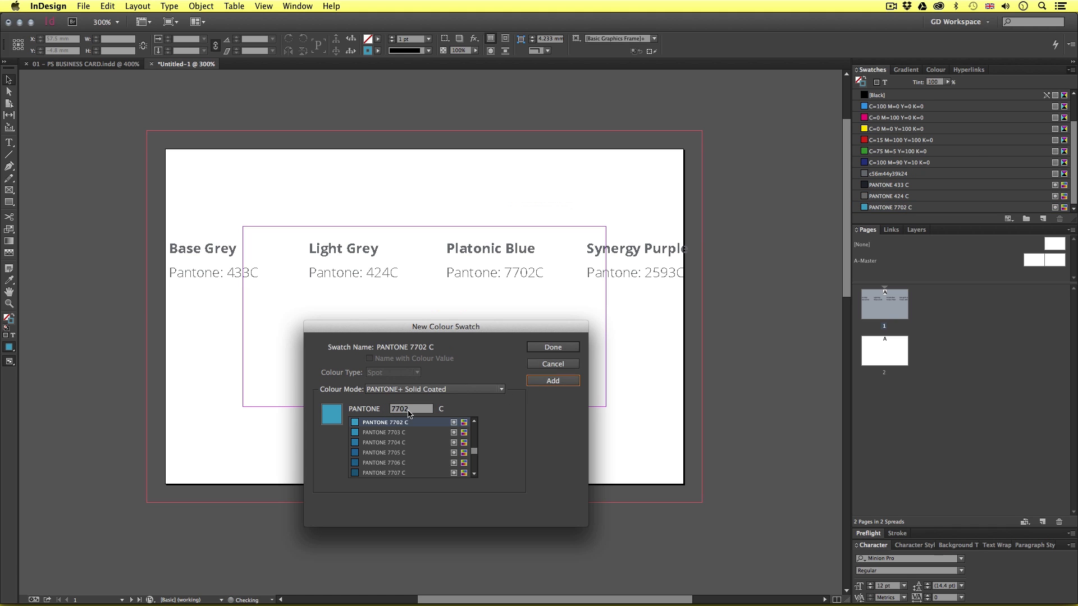
# - Add PANTONE 2593 C for Synergy Purple to the document swatches and finish creating swatches
pyautogui.write('2592')
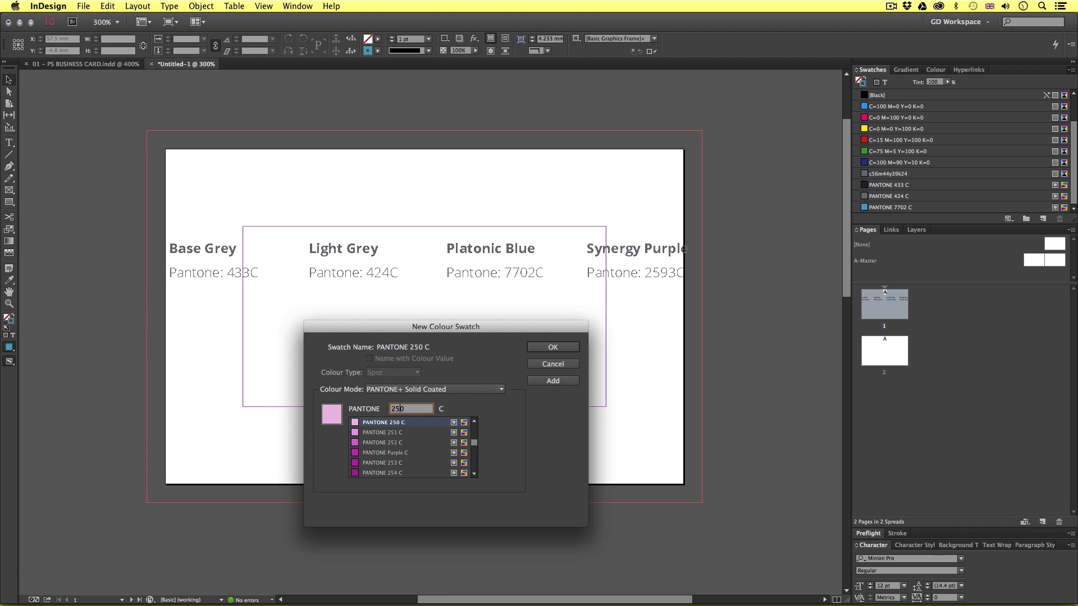
pyautogui.press('BackSpace')
pyautogui.write('3')
pyautogui.click(551, 382)
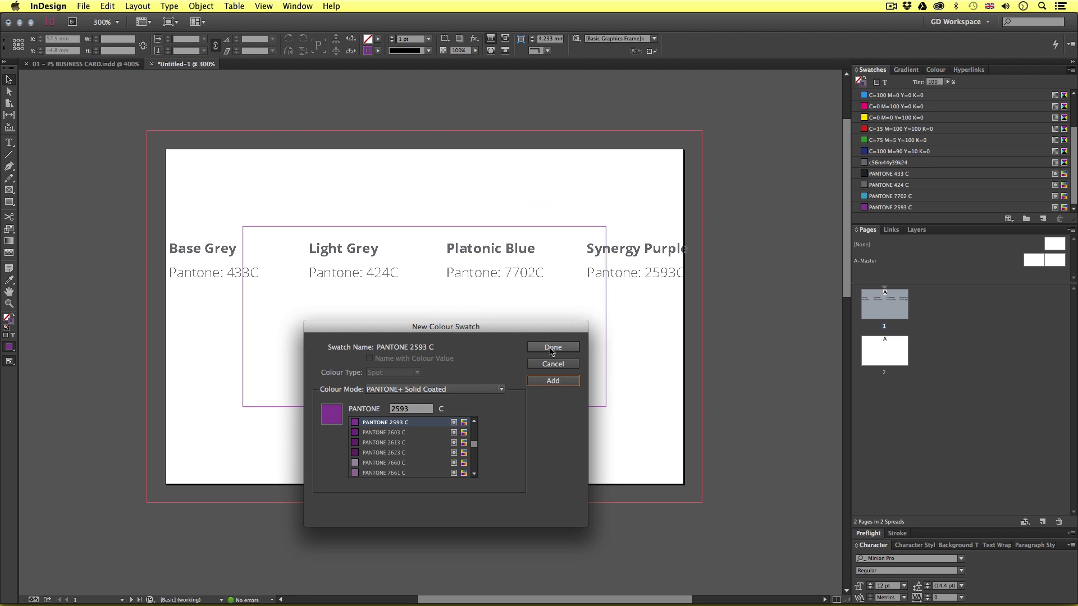
pyautogui.click(551, 348)
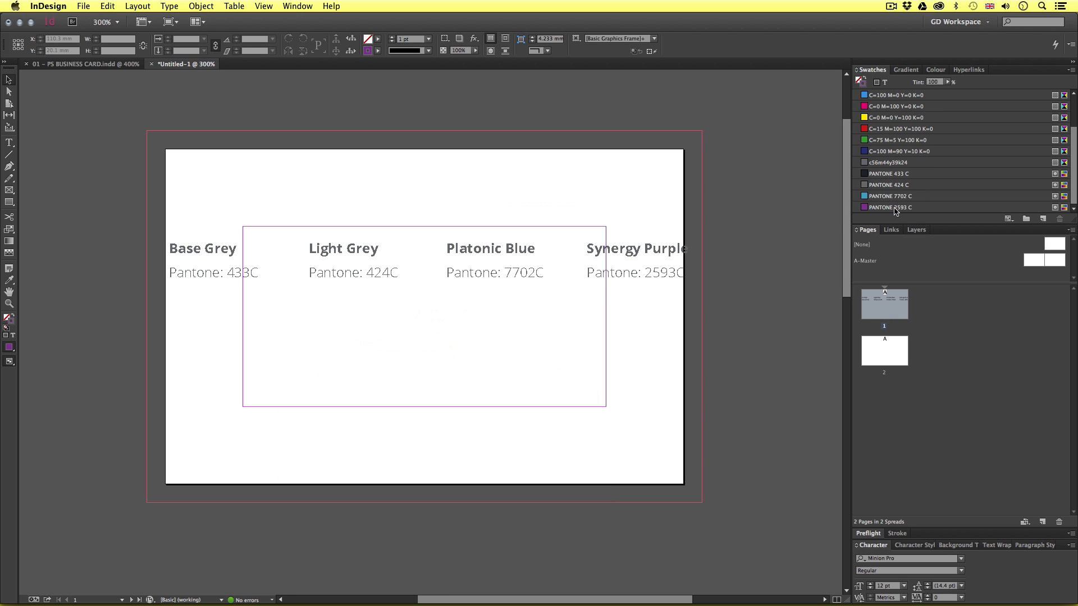
# - Delete the pasted group of Pantone names and codes from page 1
pyautogui.click(476, 273)
pyautogui.moveTo(479, 272)
pyautogui.mouseDown()
pyautogui.moveTo(512, 271)
pyautogui.moveTo(497, 270)
pyautogui.mouseUp()
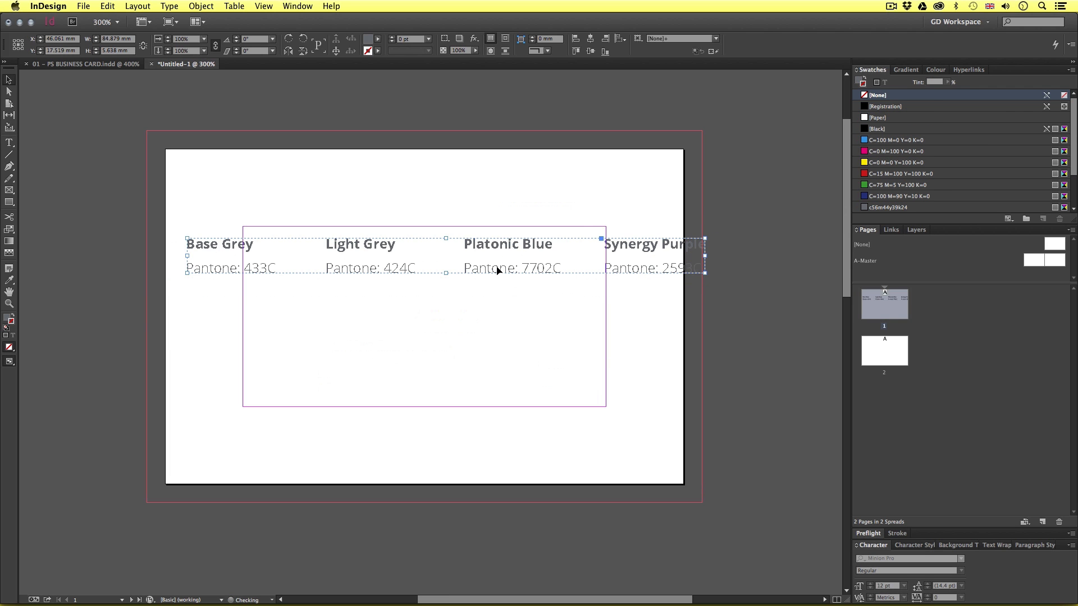
pyautogui.press('Delete')
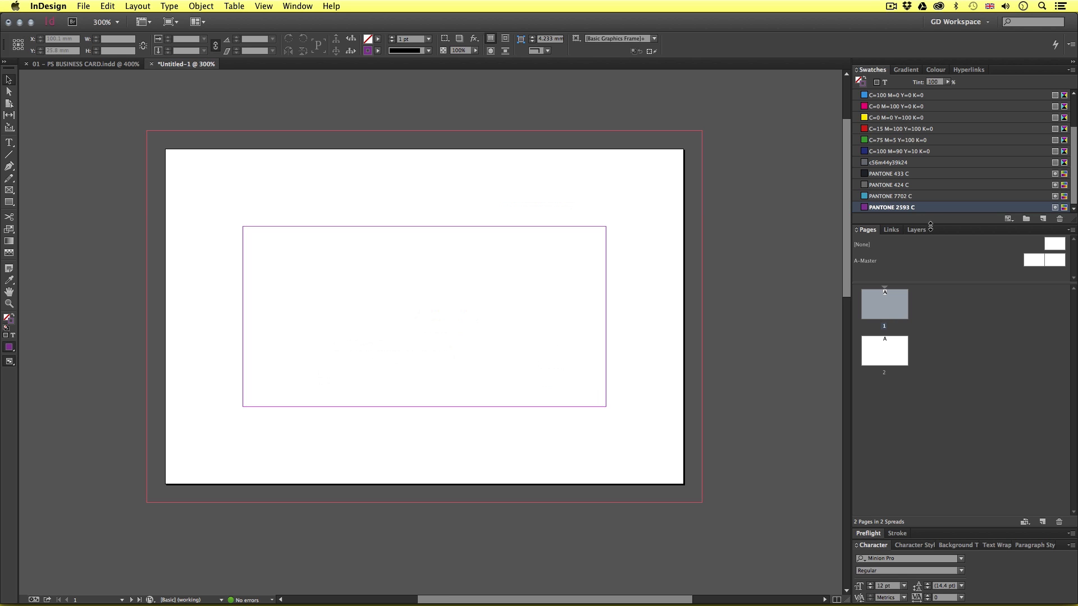
# - Delete all default CMYK colour swatches from C=100 M=0 Y=0 K=0 through c56m44y39k24, keeping the Pantone swatches
pyautogui.scroll(3, 901, 157)
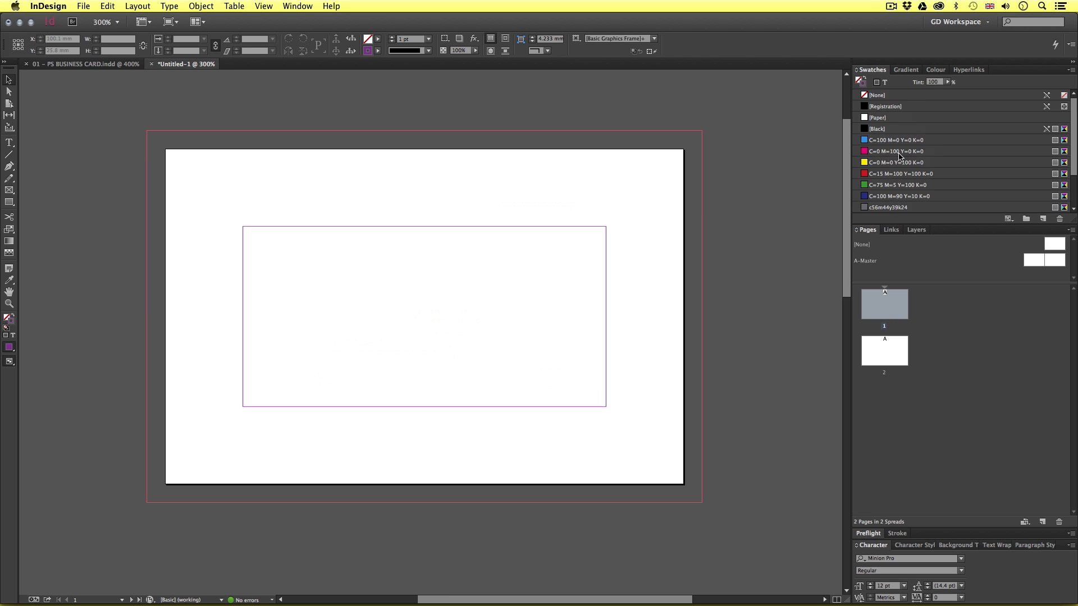
pyautogui.click(893, 141)
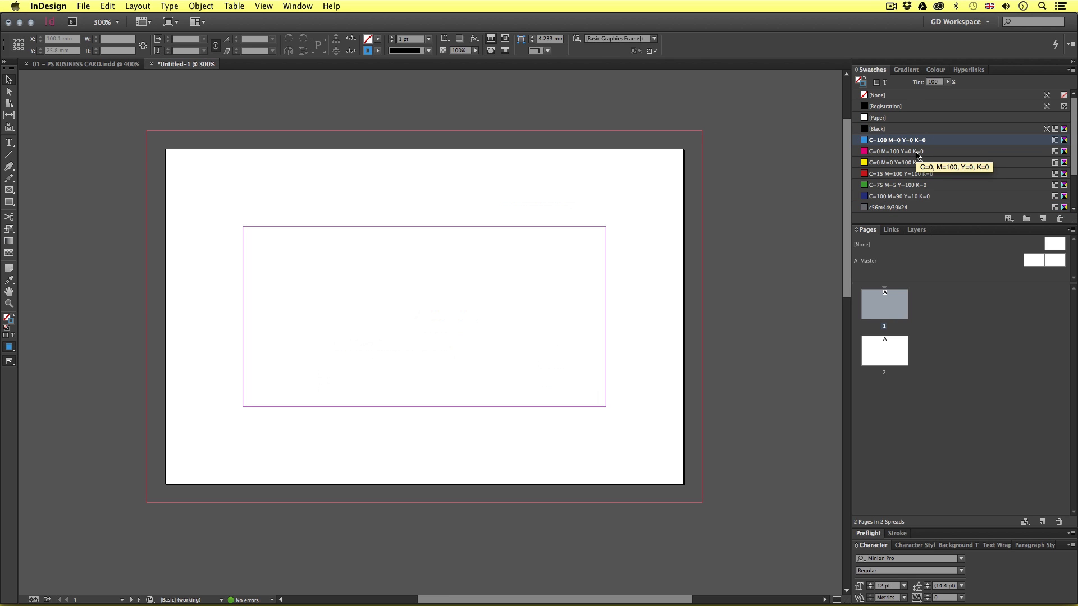
pyautogui.keyDown('shift'); pyautogui.click(902, 209); pyautogui.keyUp('shift')
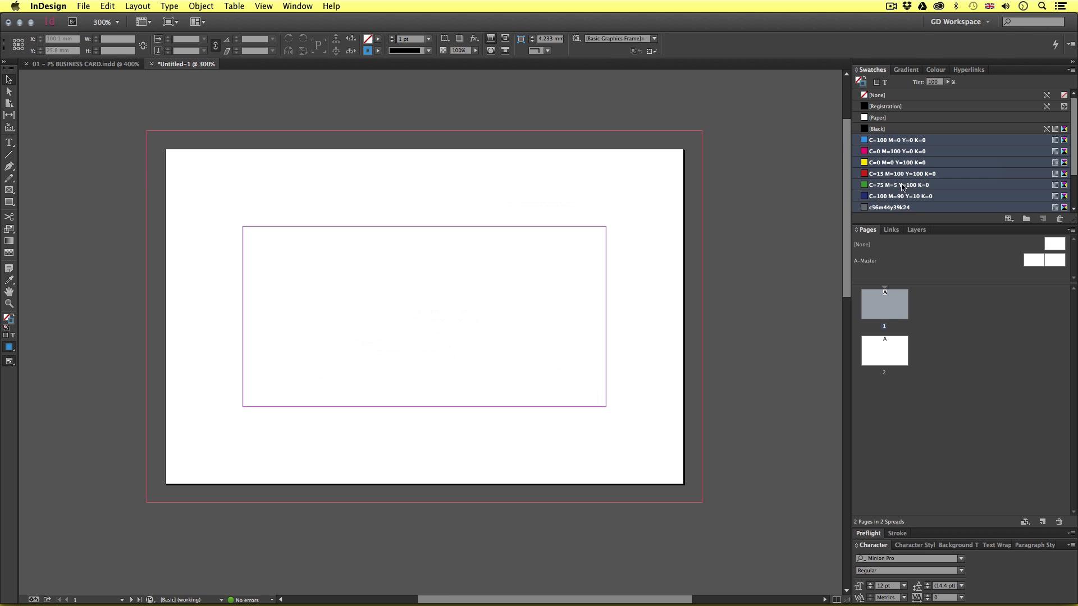
pyautogui.scroll(-1, 902, 173)
pyautogui.scroll(-2, 902, 172)
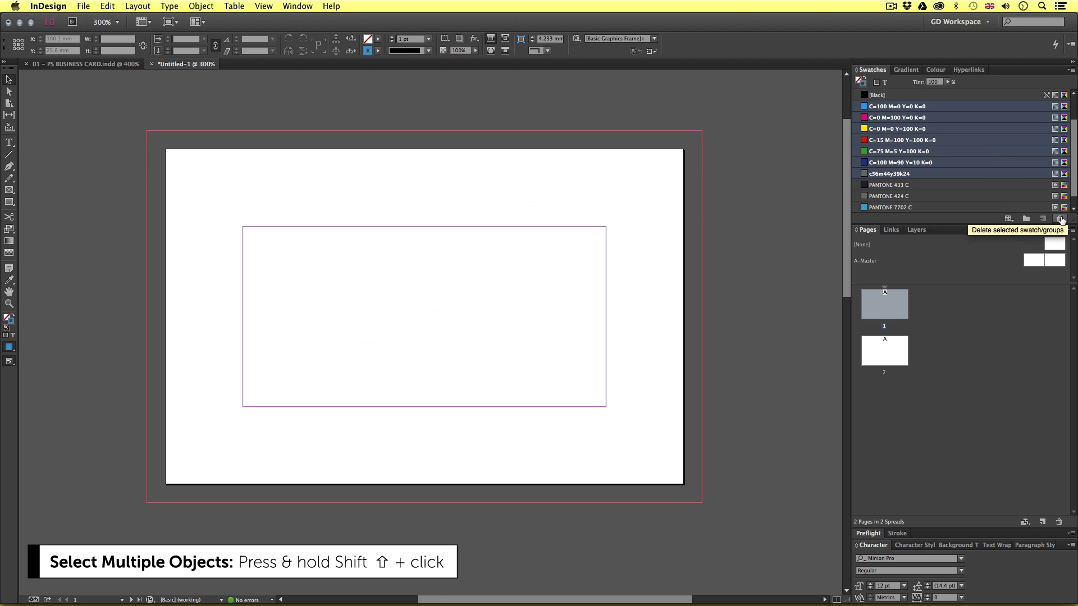
pyautogui.click(1060, 219)
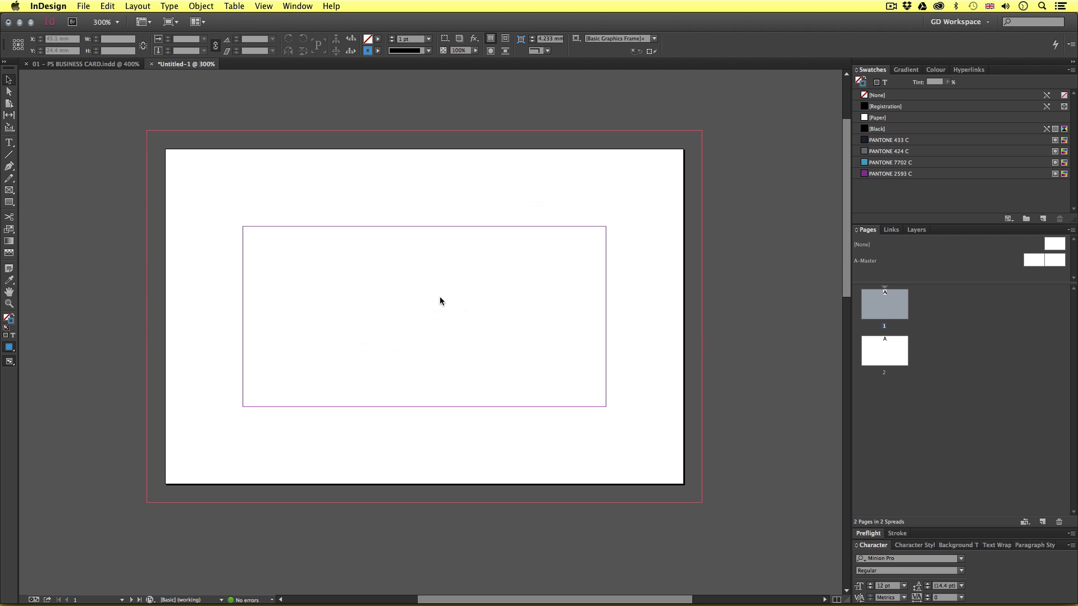
# - Examine both sides of the finished card in 01 - PS BUSINESS CARD.indd, and return to the untitled document
pyautogui.click(84, 64)
pyautogui.press('z')
pyautogui.keyDown('alt'); pyautogui.click(452, 260); pyautogui.keyUp('alt')
pyautogui.keyDown('alt'); pyautogui.click(456, 263); pyautogui.keyUp('alt')
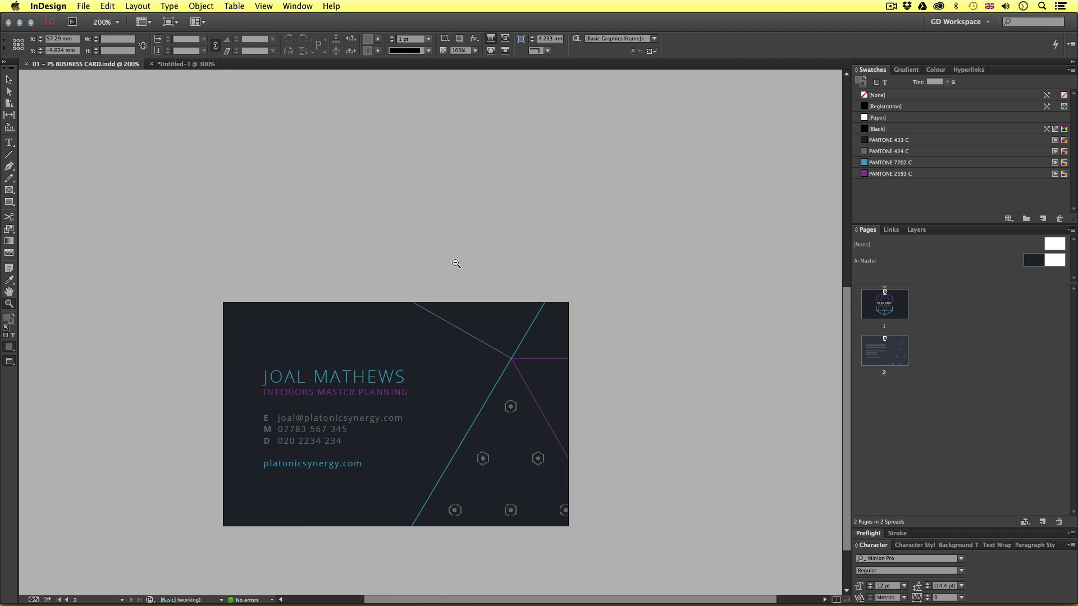
pyautogui.keyDown('alt'); pyautogui.click(456, 264); pyautogui.keyUp('alt')
pyautogui.scroll(5, 453, 299)
pyautogui.scroll(-3, 451, 299)
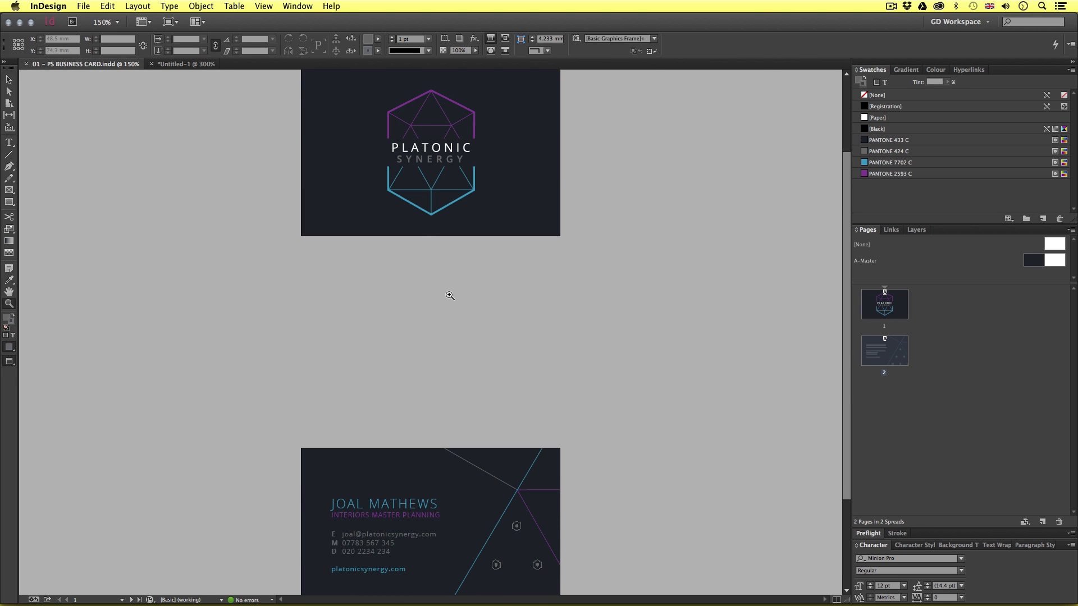
pyautogui.click(174, 64)
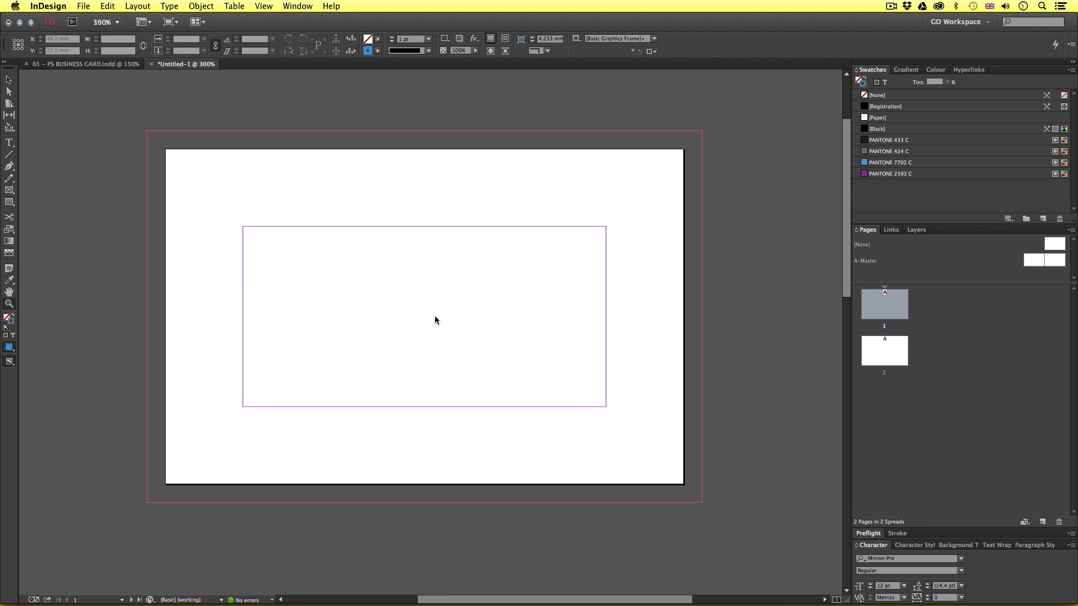
pyautogui.press('v')
pyautogui.click(971, 323)
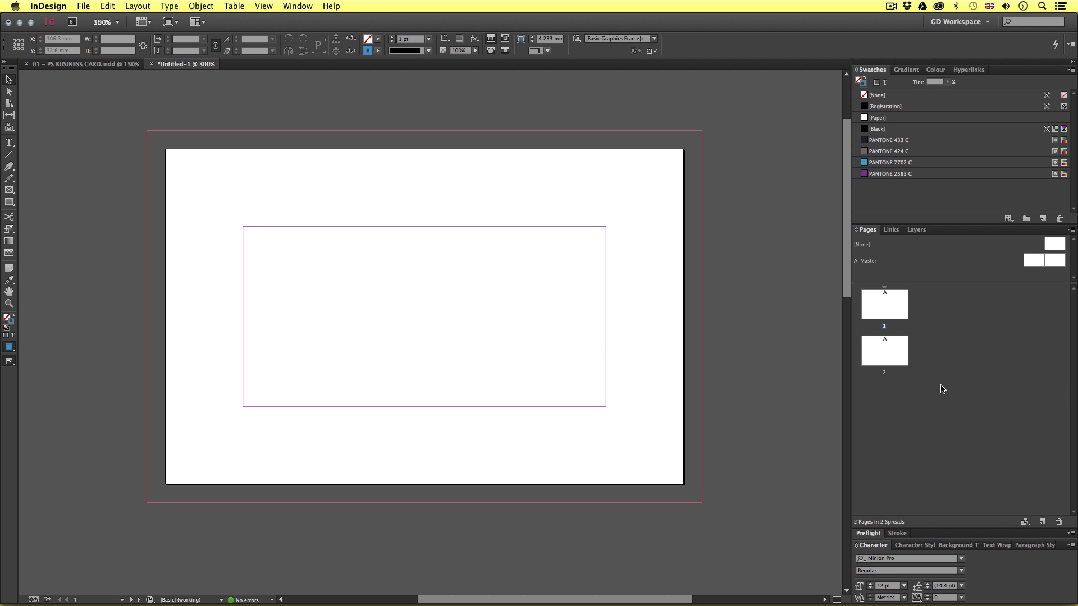
# - Enlarge the master pages area and open the A-Master spread for editing, with both master pages in view
pyautogui.moveTo(947, 283); pyautogui.dragTo(946, 307)
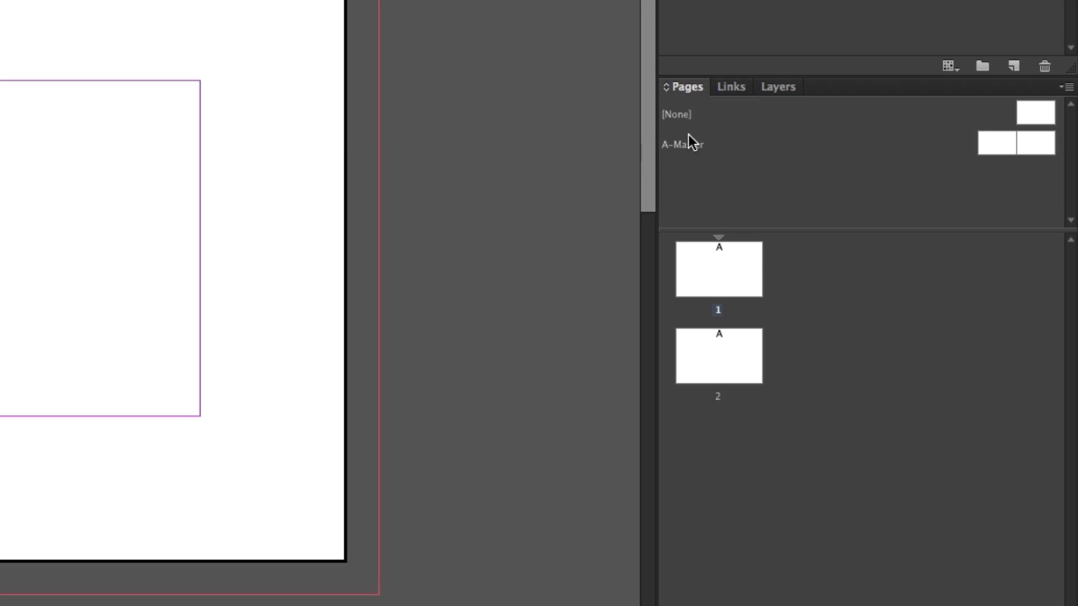
pyautogui.click(998, 145)
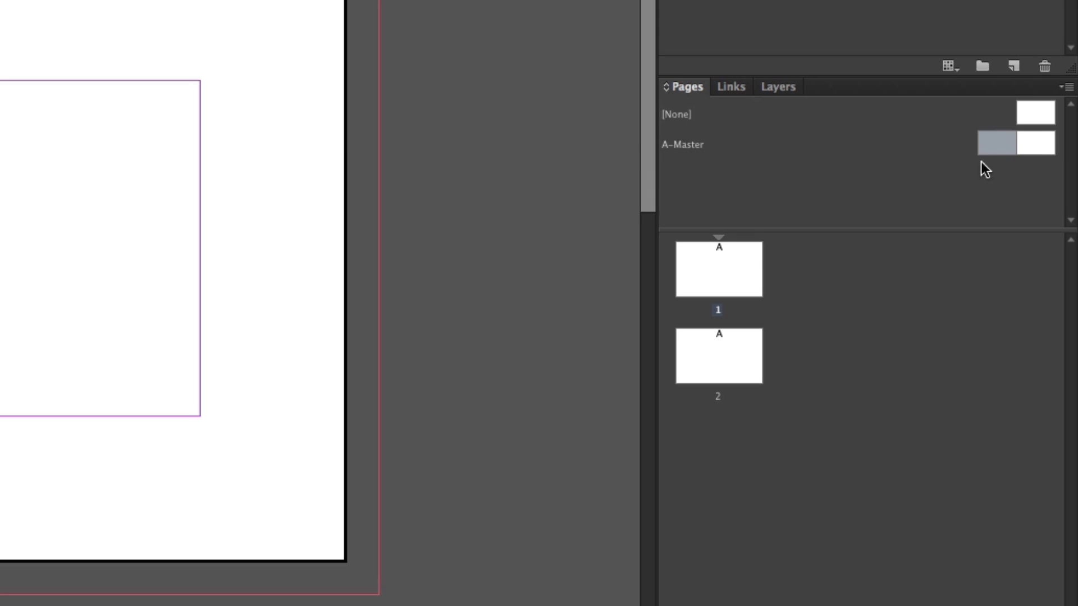
pyautogui.doubleClick(999, 143)
pyautogui.press('z')
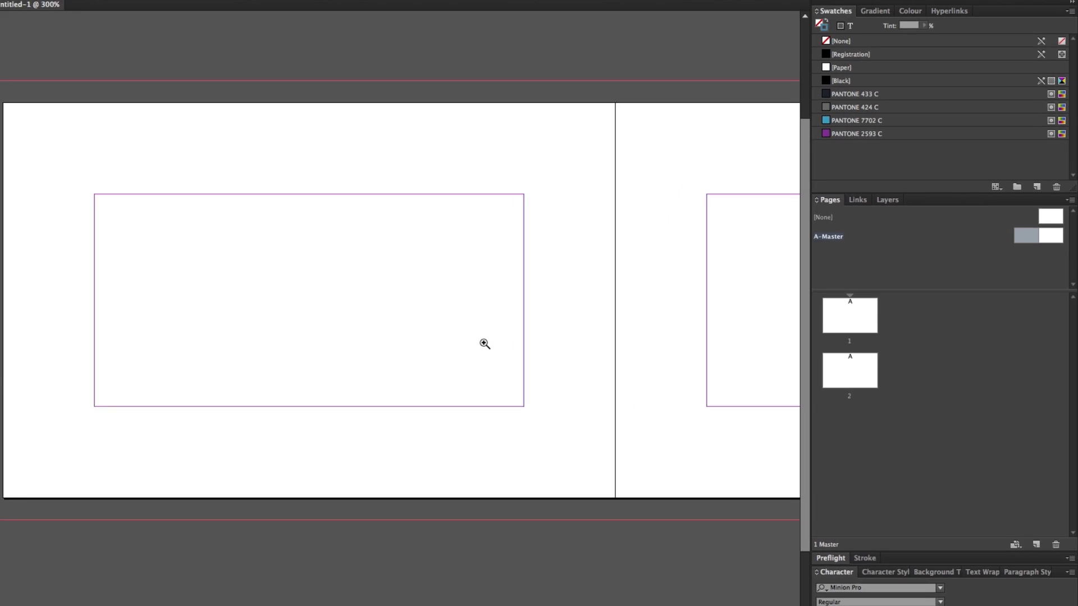
pyautogui.keyDown('alt'); pyautogui.click(128, 312); pyautogui.keyUp('alt')
pyautogui.moveTo(614, 357); pyautogui.dragTo(552, 358)
pyautogui.press('v')
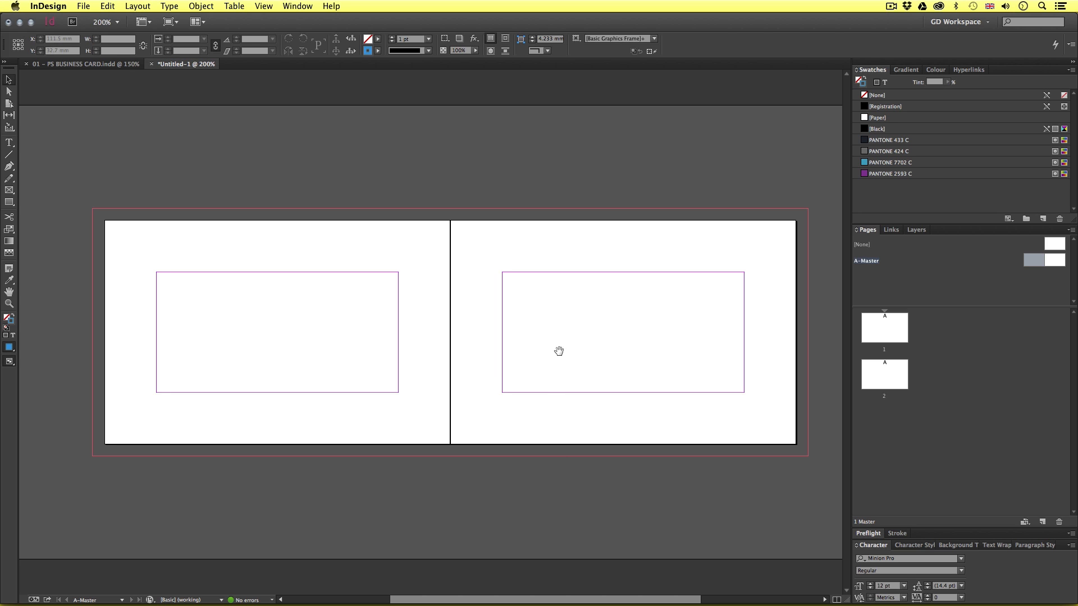
pyautogui.moveTo(558, 351); pyautogui.dragTo(552, 337)
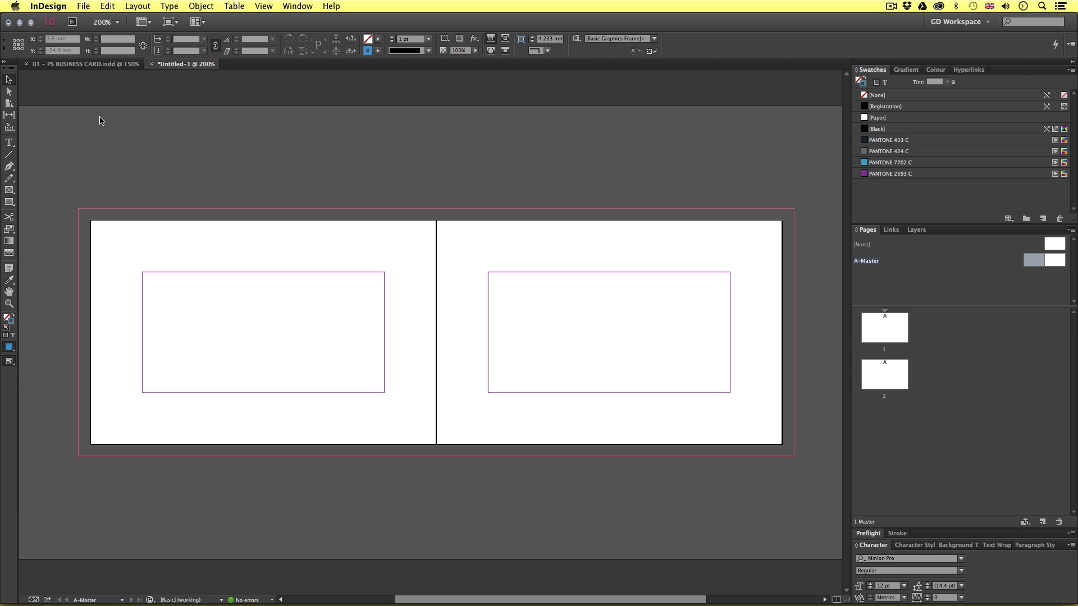
# - Draw a rectangle about 92.5 by 61 mm over the left A-Master page, starting from the bleed corner
pyautogui.click(10, 204)
pyautogui.click(36, 203)
pyautogui.moveTo(78, 209); pyautogui.dragTo(455, 458)
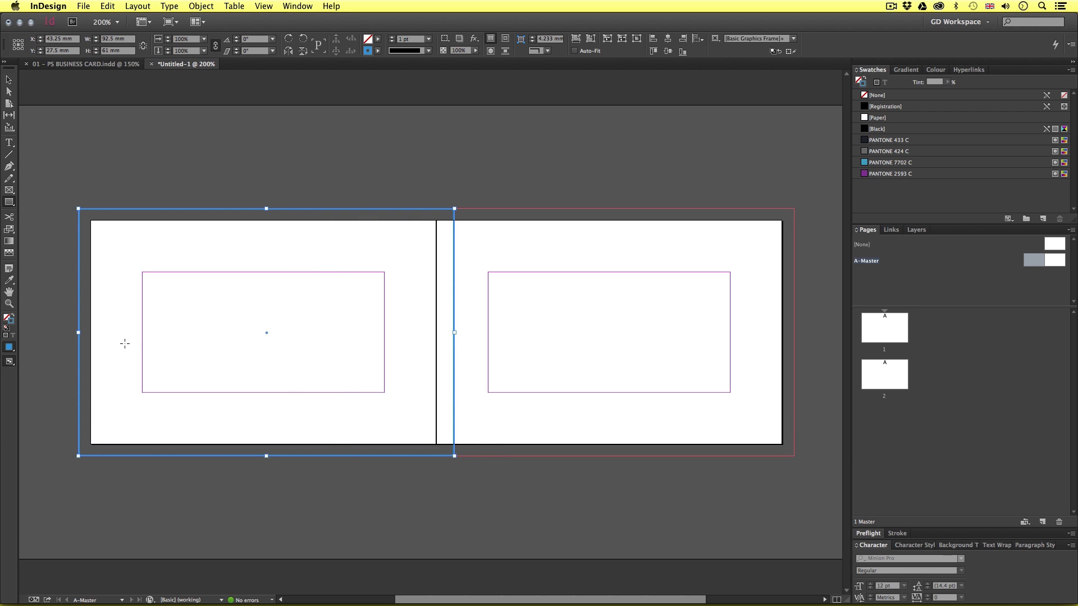
# - Fill the master page rectangle with PANTONE 433 C and set its stroke to None
pyautogui.click(8, 320)
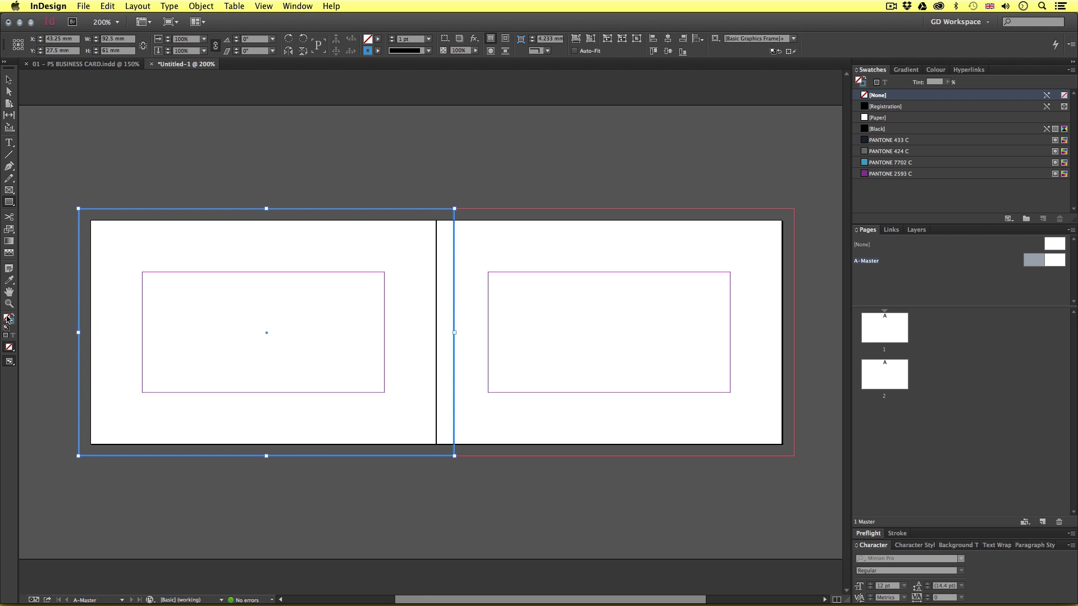
pyautogui.click(902, 141)
pyautogui.click(11, 323)
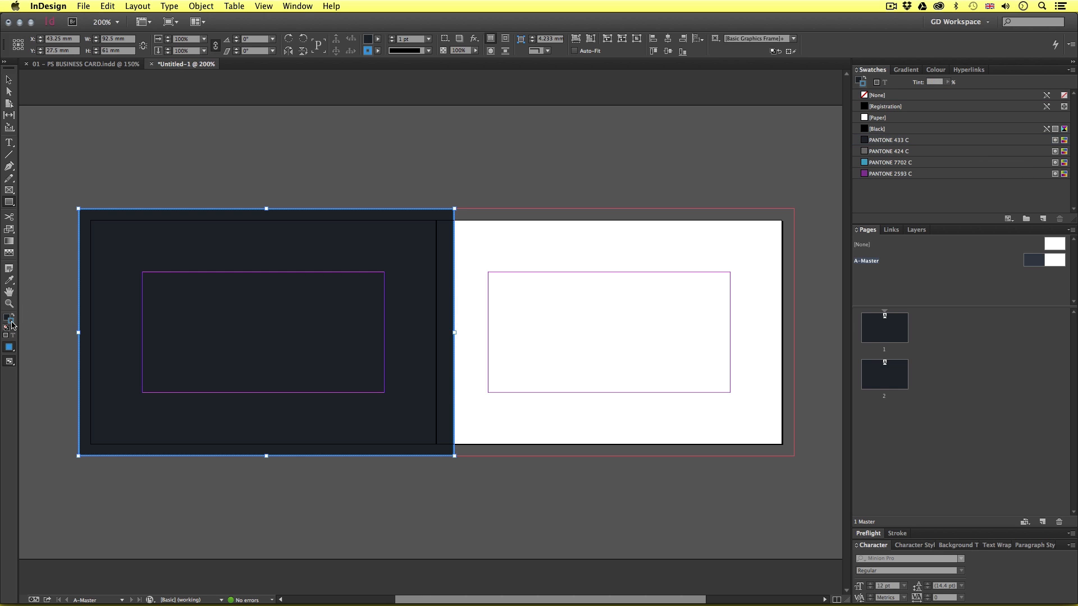
pyautogui.click(864, 96)
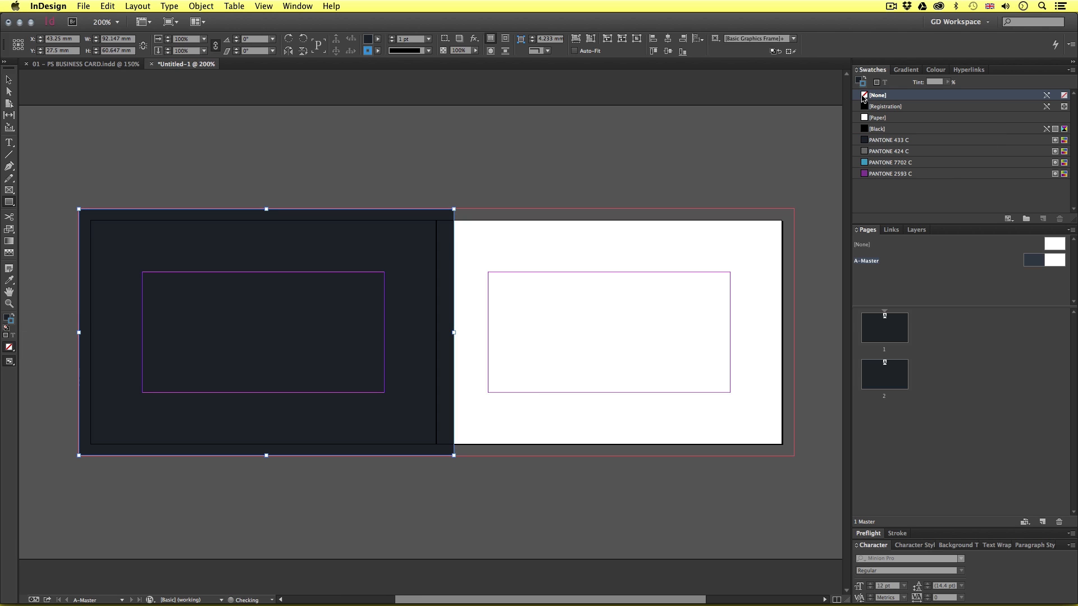
pyautogui.click(154, 145)
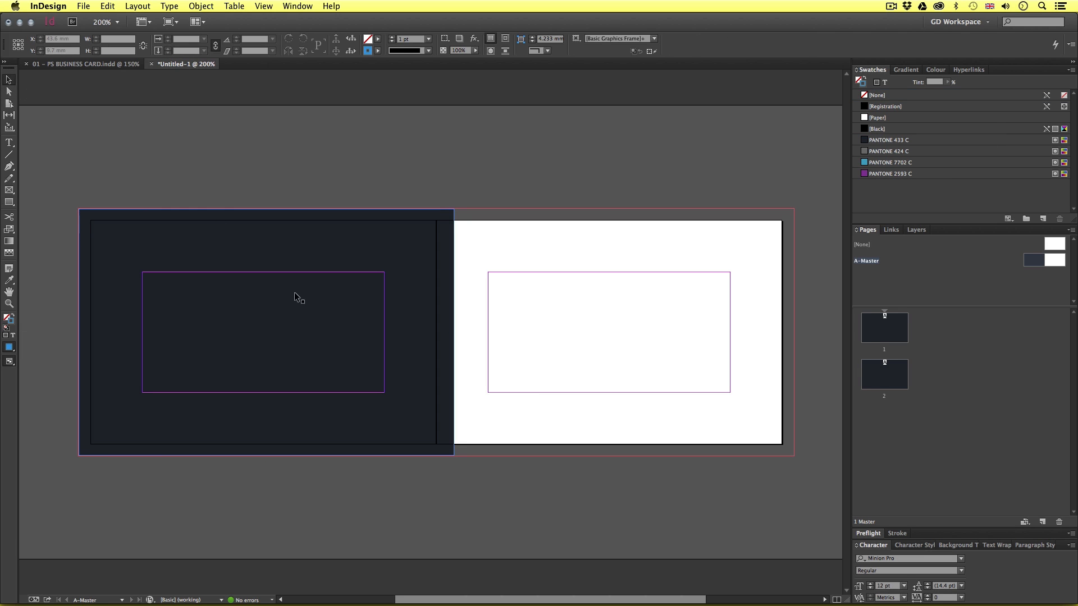
# - Extend the dark rectangle's upper-left corner and lower edge to the bleed guides, making it about 92.3 by 61 mm
pyautogui.keyDown('super'); pyautogui.click(339, 302); pyautogui.keyUp('super')
pyautogui.moveTo(342, 349); pyautogui.dragTo(435, 313)
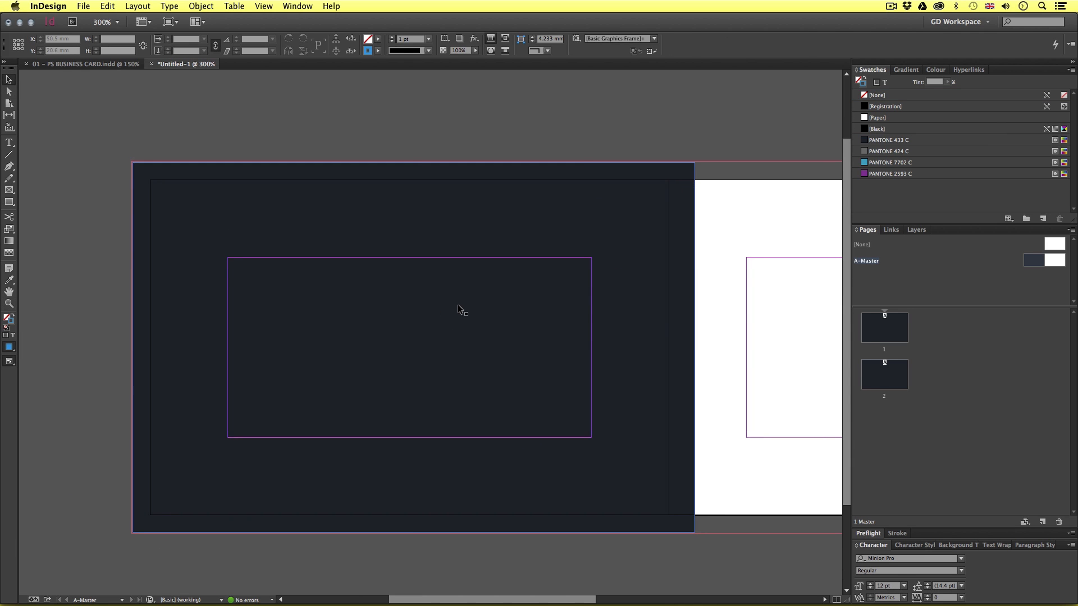
pyautogui.click(458, 306)
pyautogui.moveTo(132, 163); pyautogui.dragTo(130, 161)
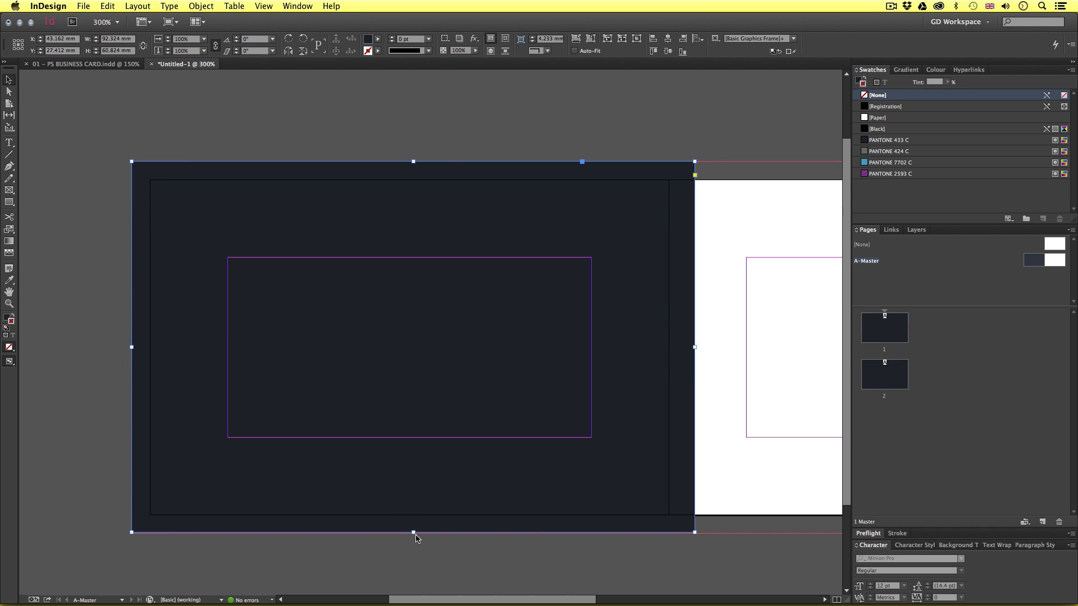
pyautogui.moveTo(414, 532); pyautogui.dragTo(413, 534)
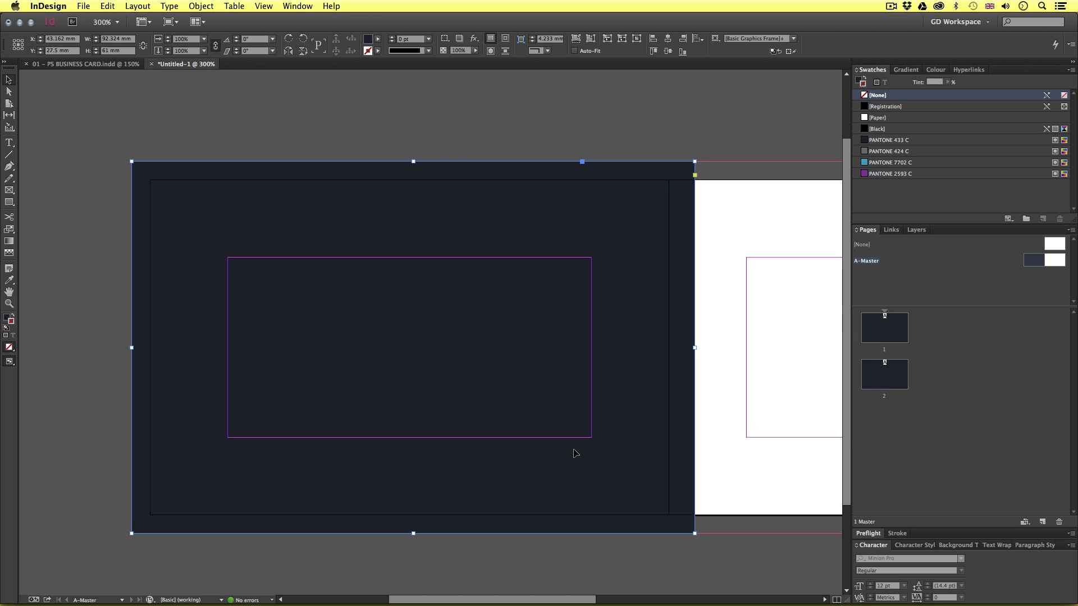
# - Show the rulers and place a vertical and a horizontal guide through the dark rectangle's centre on the master page
pyautogui.press('super+r')
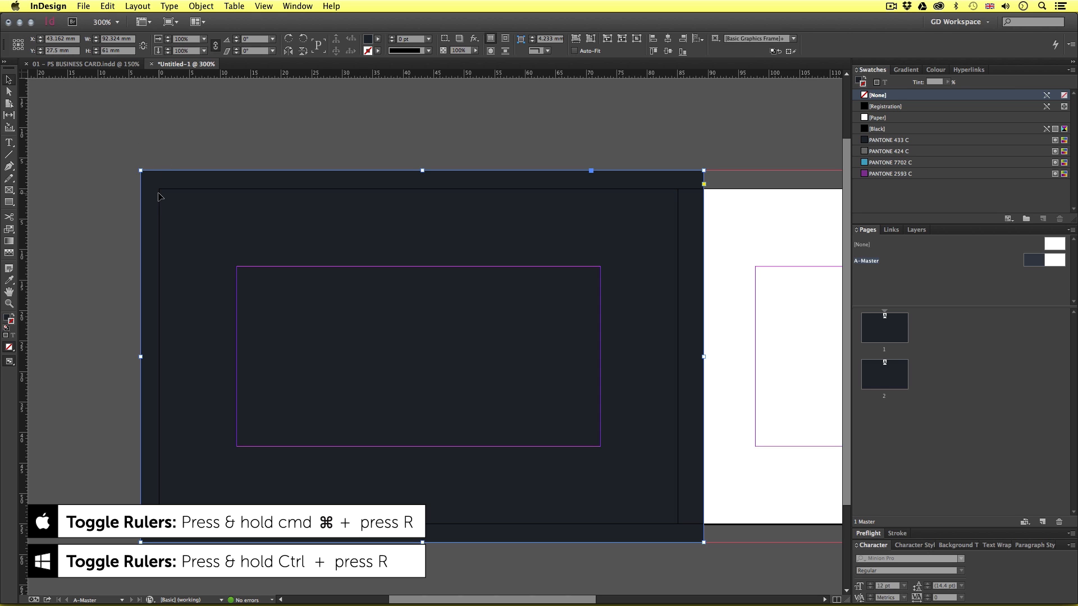
pyautogui.moveTo(21, 202); pyautogui.dragTo(422, 127)
pyautogui.moveTo(379, 76); pyautogui.dragTo(84, 361)
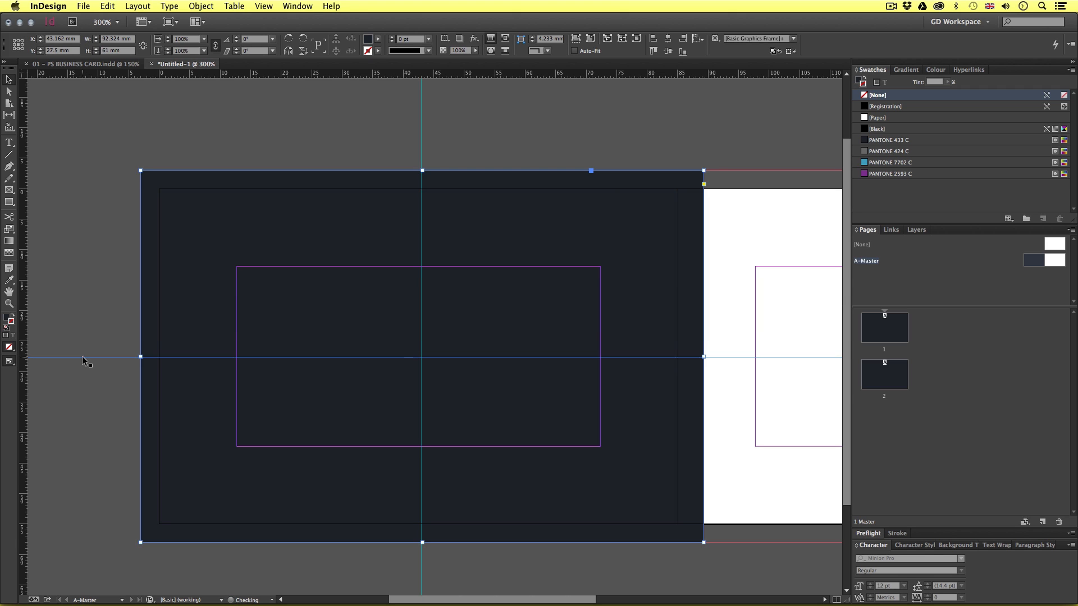
pyautogui.click(84, 361)
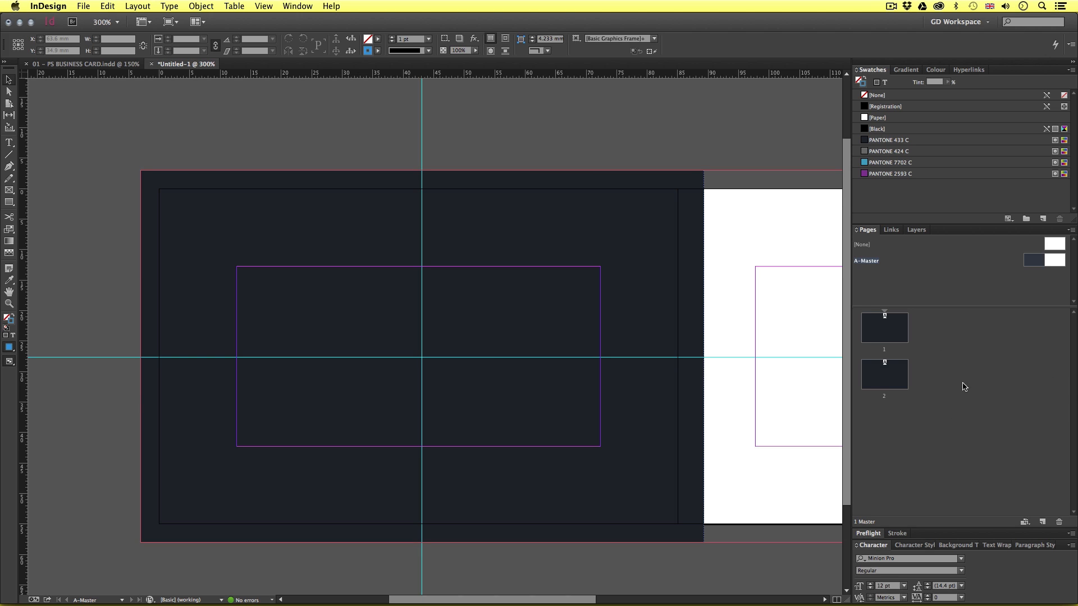
# - Open page 1 and check the master background and guides on both document pages
pyautogui.doubleClick(886, 329)
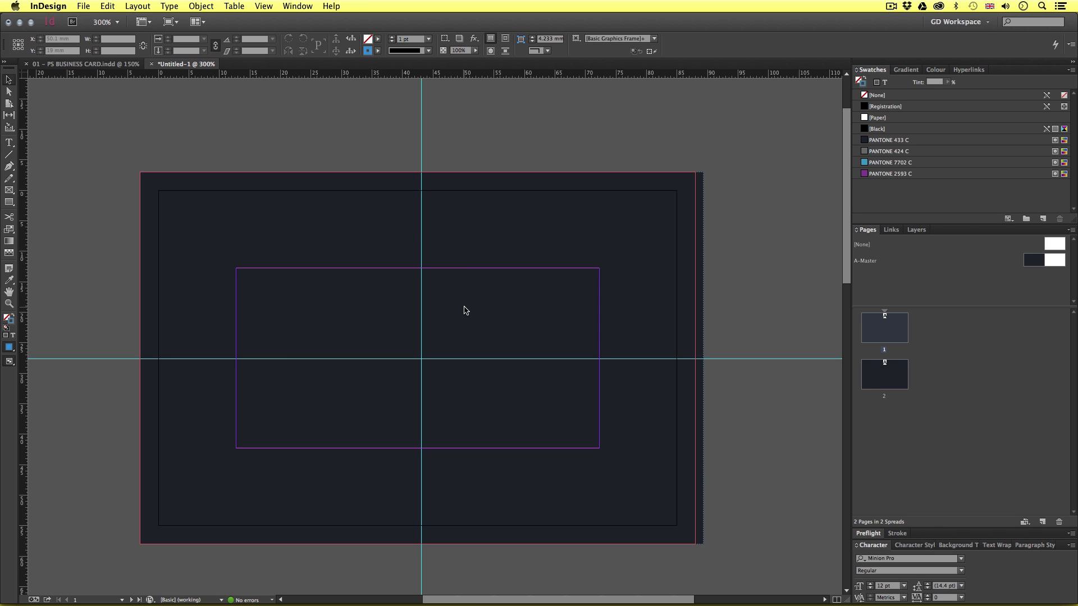
pyautogui.press('z')
pyautogui.keyDown('alt'); pyautogui.click(478, 327); pyautogui.keyUp('alt')
pyautogui.keyDown('alt'); pyautogui.click(468, 330); pyautogui.keyUp('alt')
pyautogui.keyDown('alt'); pyautogui.click(447, 336); pyautogui.keyUp('alt')
pyautogui.keyDown('alt'); pyautogui.click(448, 337); pyautogui.keyUp('alt')
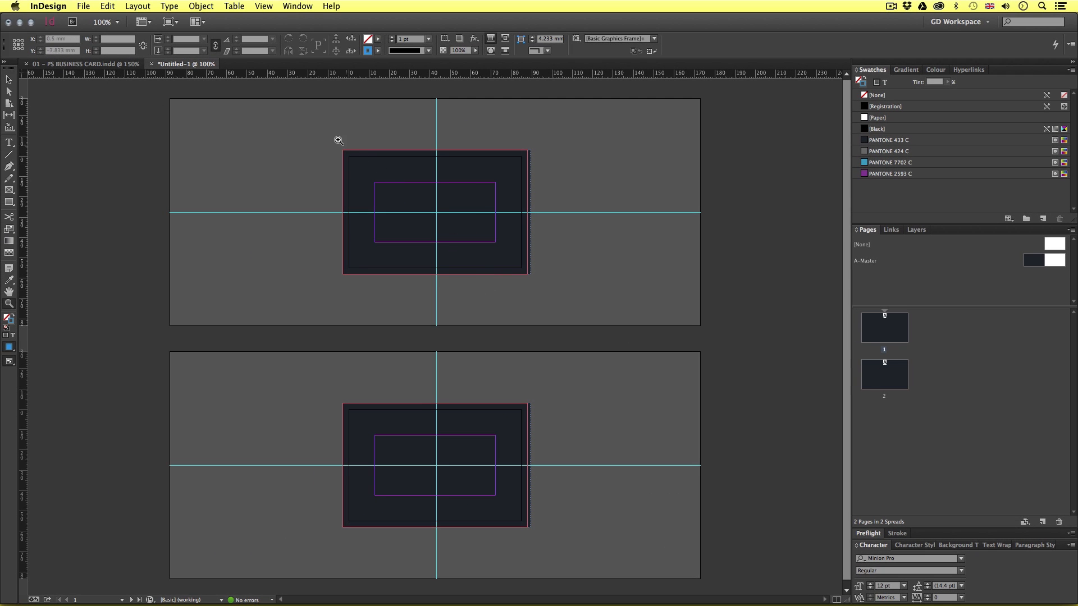
pyautogui.moveTo(326, 134); pyautogui.dragTo(557, 301)
# - Switch to Illustrator and bring the whole brand sheet in BRANDING.ai into view
pyautogui.press('super+Tab')
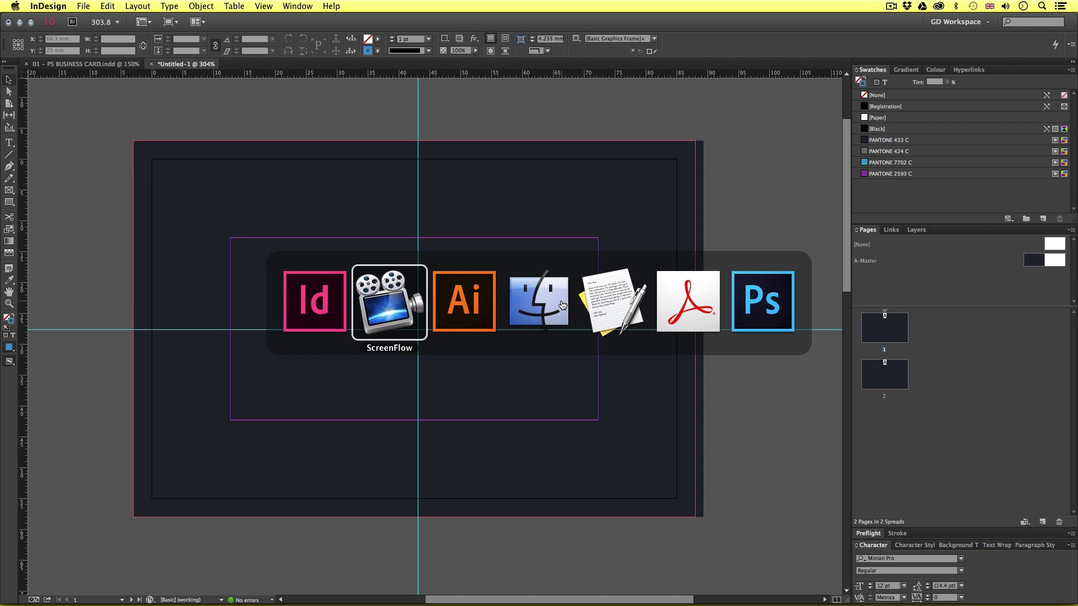
pyautogui.press('super+Tab')
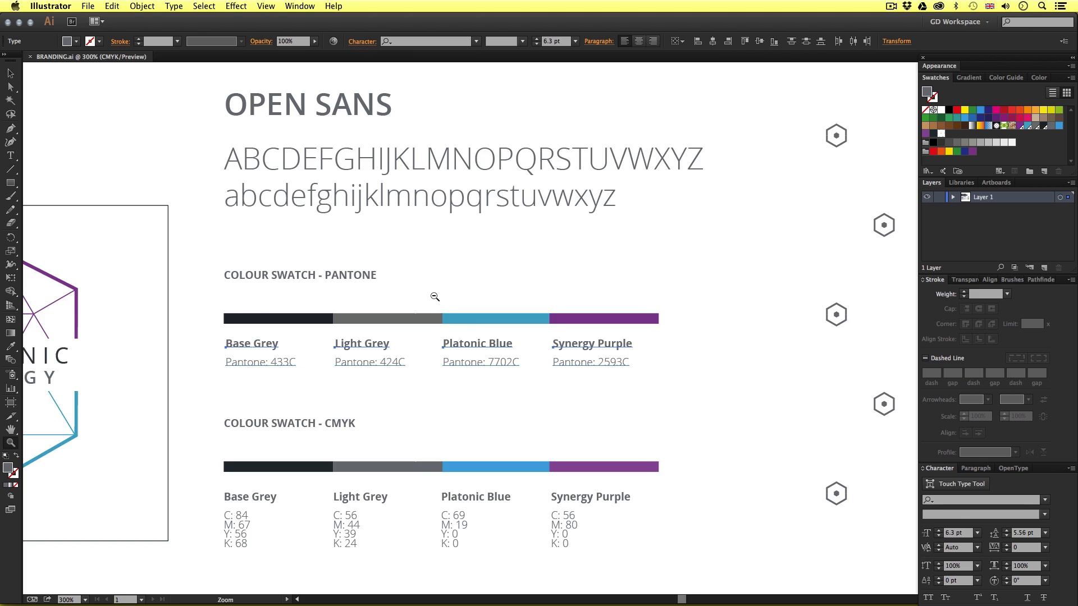
pyautogui.keyDown('alt'); pyautogui.keyDown('super'); pyautogui.click(331, 297); pyautogui.keyUp('super'); pyautogui.keyUp('alt')
pyautogui.keyDown('alt'); pyautogui.keyDown('super'); pyautogui.click(332, 298); pyautogui.keyUp('super'); pyautogui.keyUp('alt')
pyautogui.moveTo(547, 247); pyautogui.dragTo(402, 336)
pyautogui.click(279, 356)
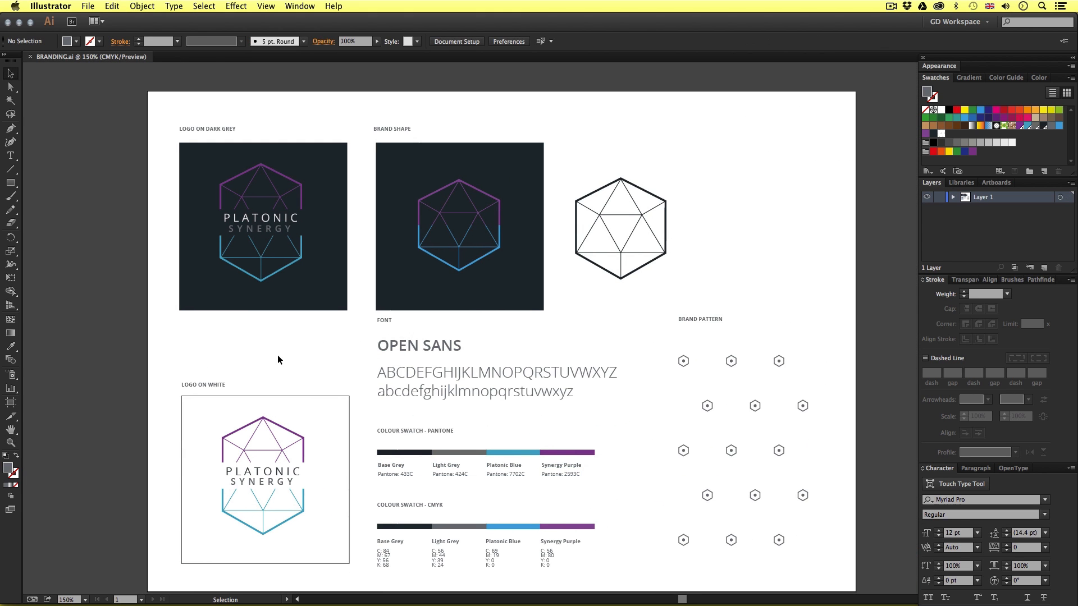
# - Select the complete Platonic Synergy logo group on the dark grey square, and switch back to InDesign
pyautogui.click(282, 274)
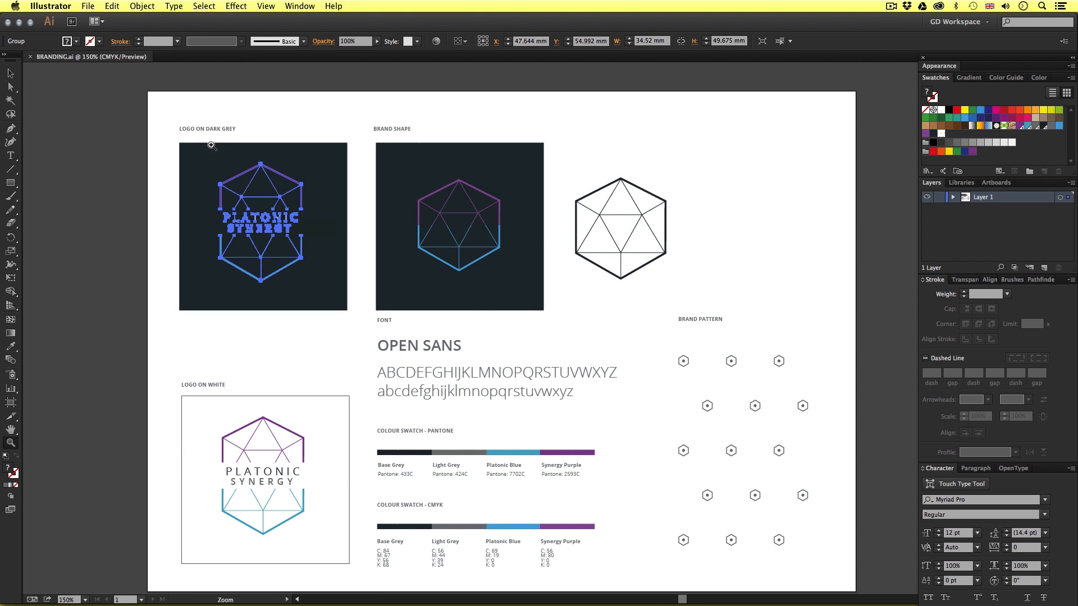
pyautogui.press('super+space')
pyautogui.moveTo(147, 97); pyautogui.dragTo(416, 365)
pyautogui.moveTo(632, 364); pyautogui.dragTo(575, 357)
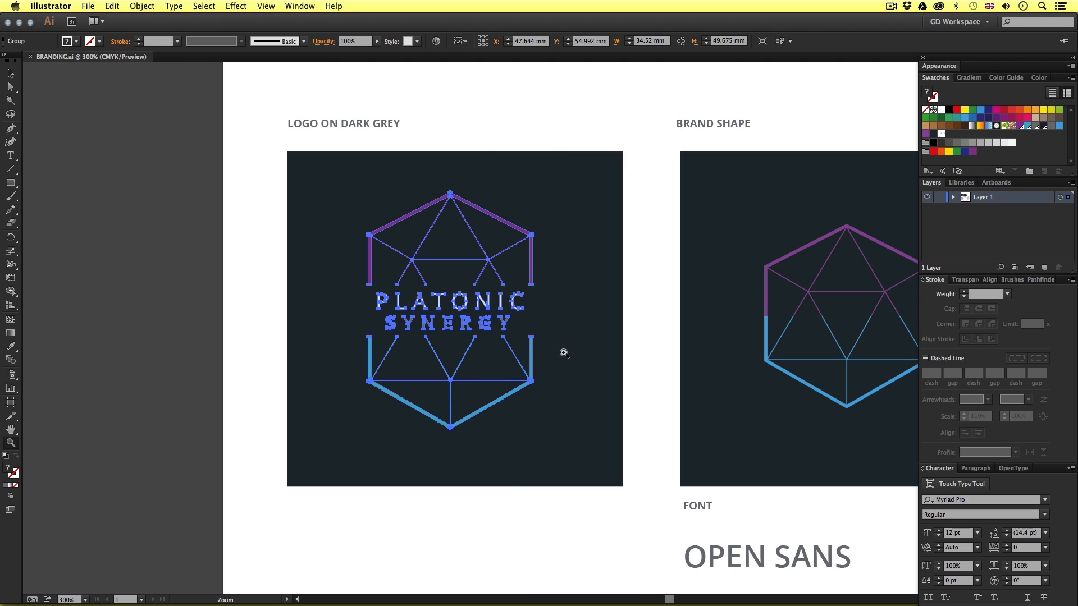
pyautogui.click(631, 508)
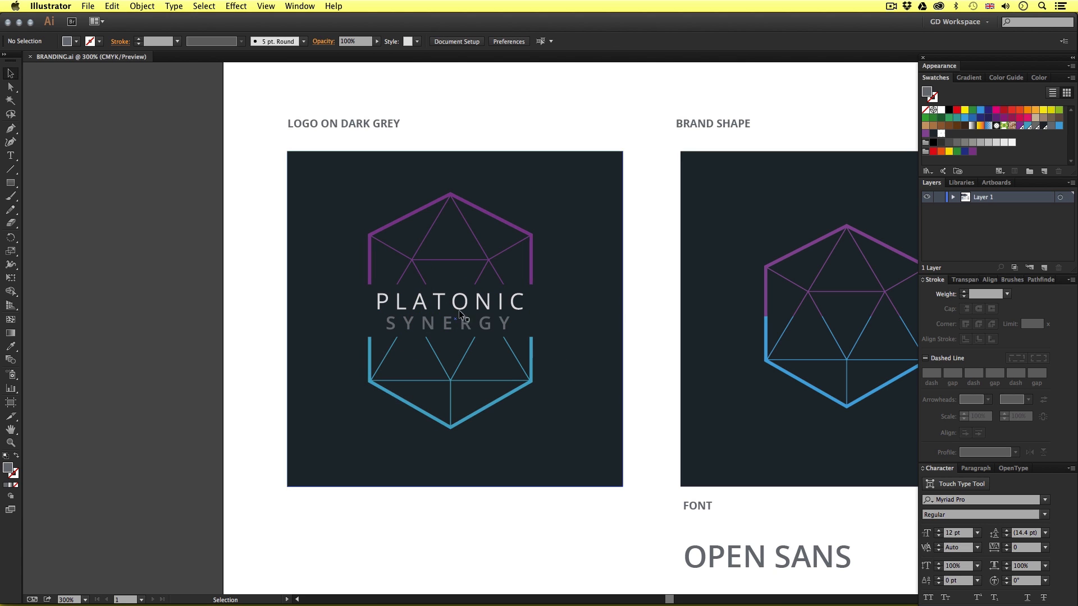
pyautogui.click(530, 268)
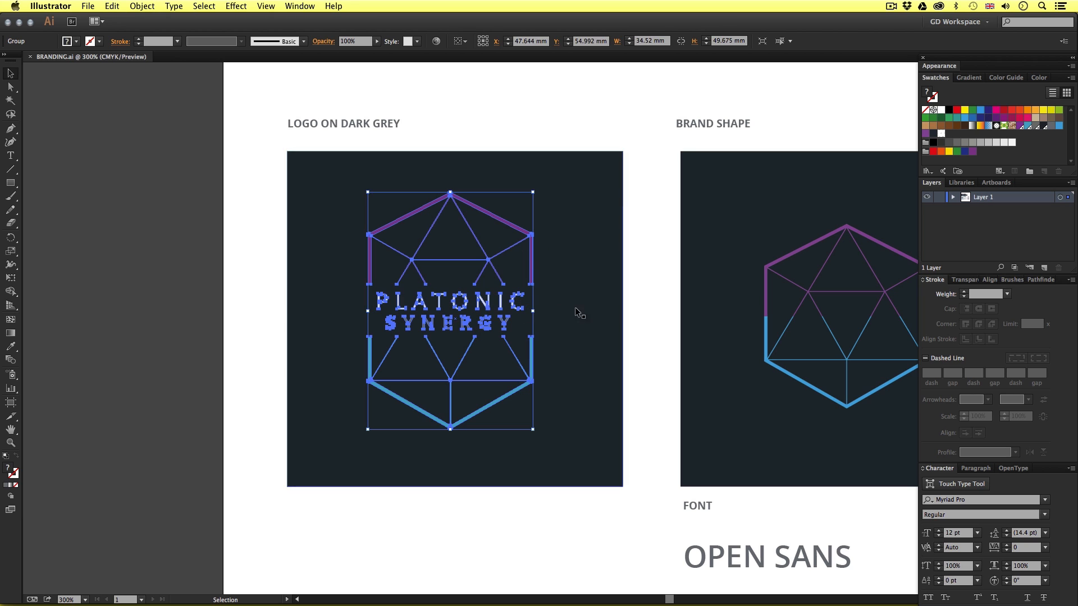
pyautogui.press('a')
pyautogui.press('super+Tab')
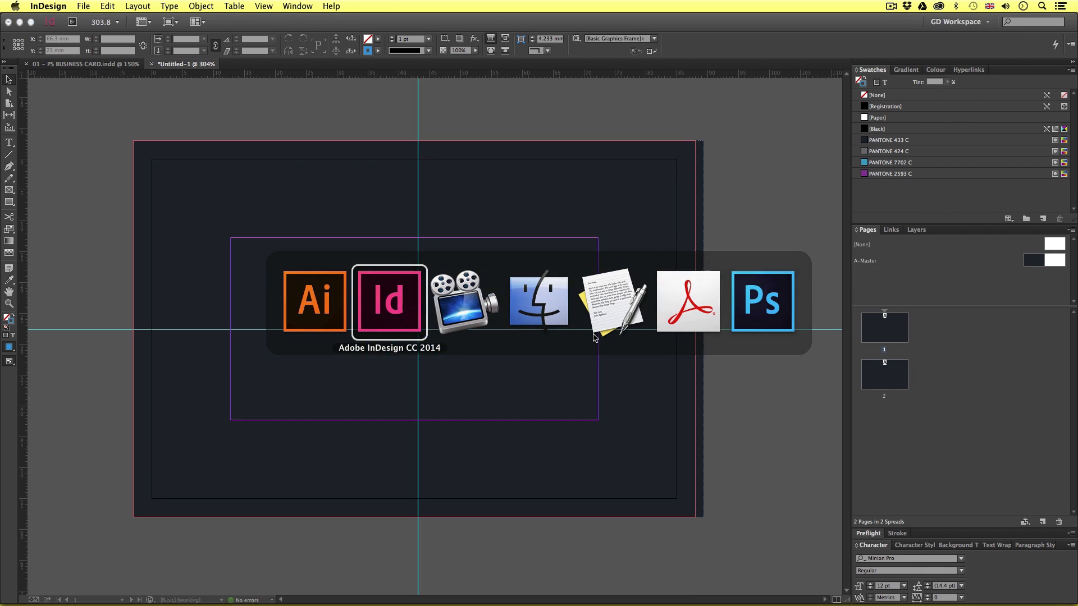
# - Paste the Platonic Synergy logo onto page 1, centre it on the two guides, and preview the page
pyautogui.press('super+v')
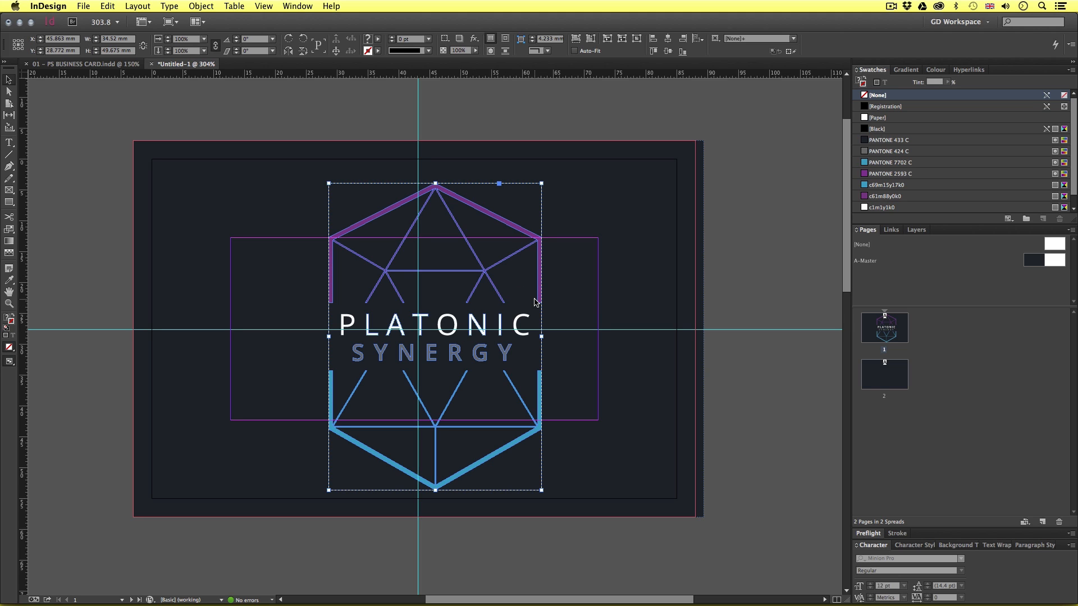
pyautogui.moveTo(539, 300); pyautogui.dragTo(521, 285)
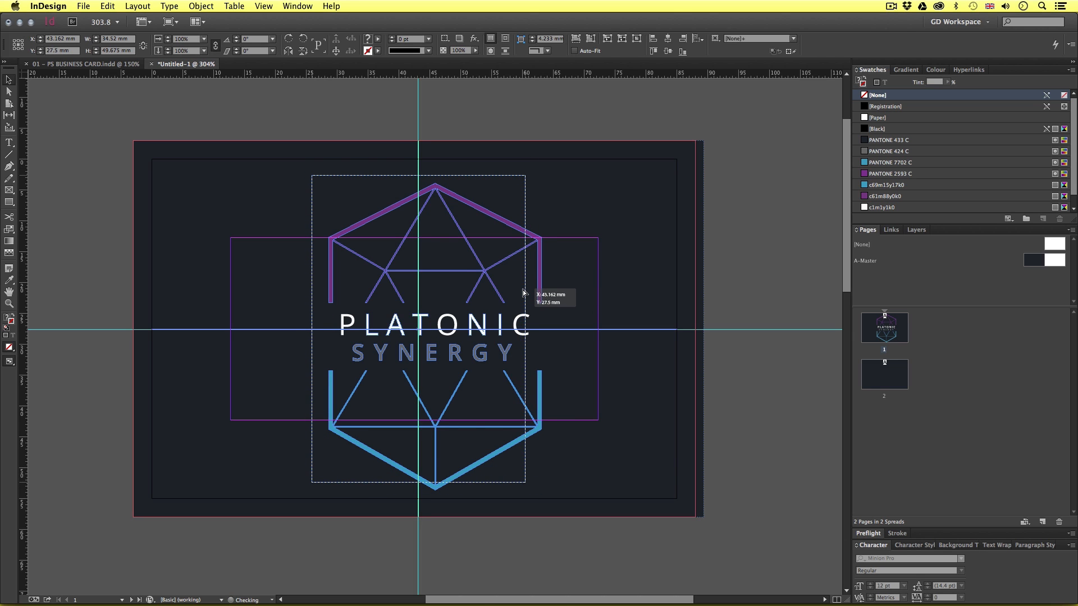
pyautogui.moveTo(522, 292); pyautogui.dragTo(522, 293)
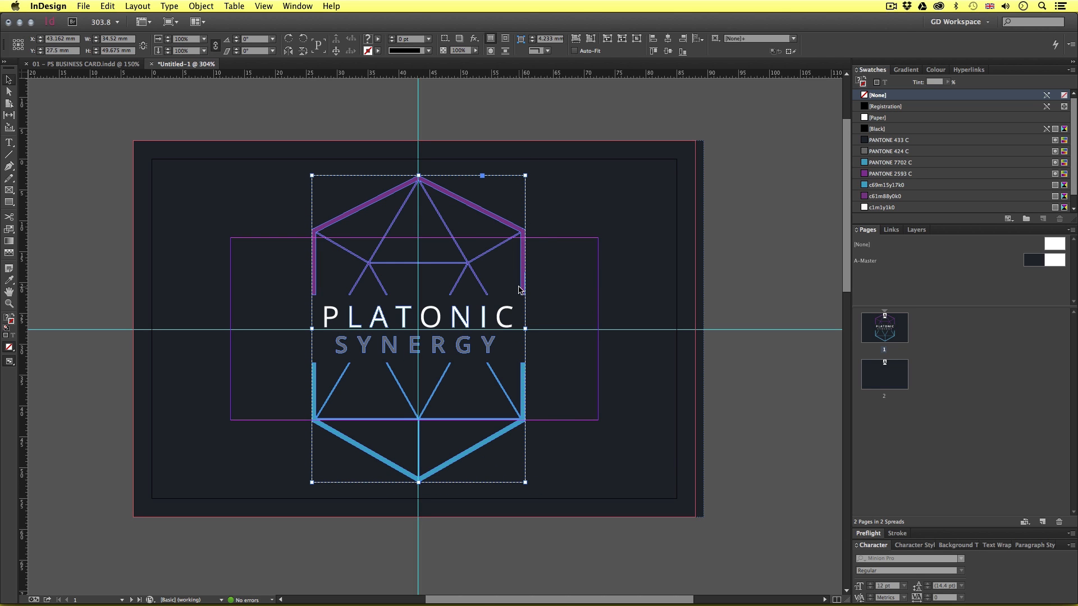
pyautogui.press('w')
pyautogui.click(747, 324)
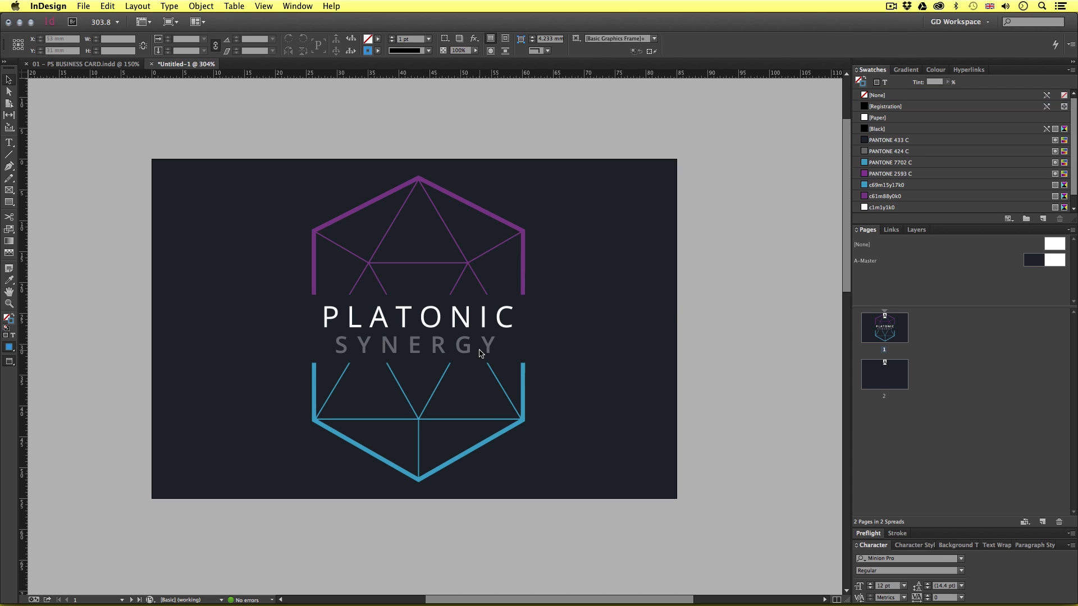
# - Scale the logo down proportionally from its centre to about 30 × 44 mm, nudge it down slightly, and preview the result
pyautogui.click(521, 425)
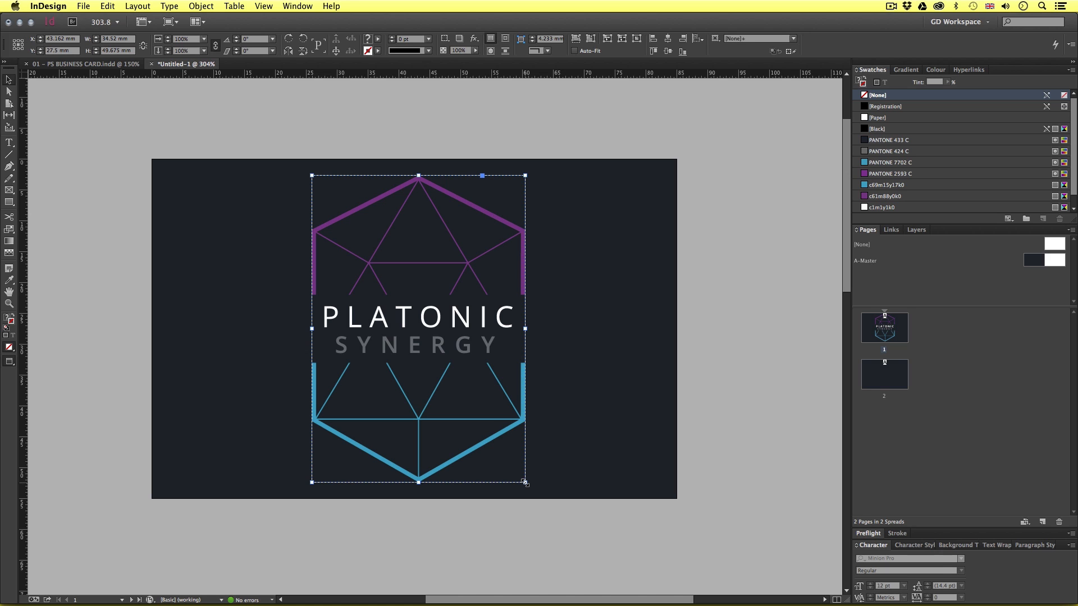
pyautogui.moveTo(525, 483); pyautogui.dragTo(512, 457)
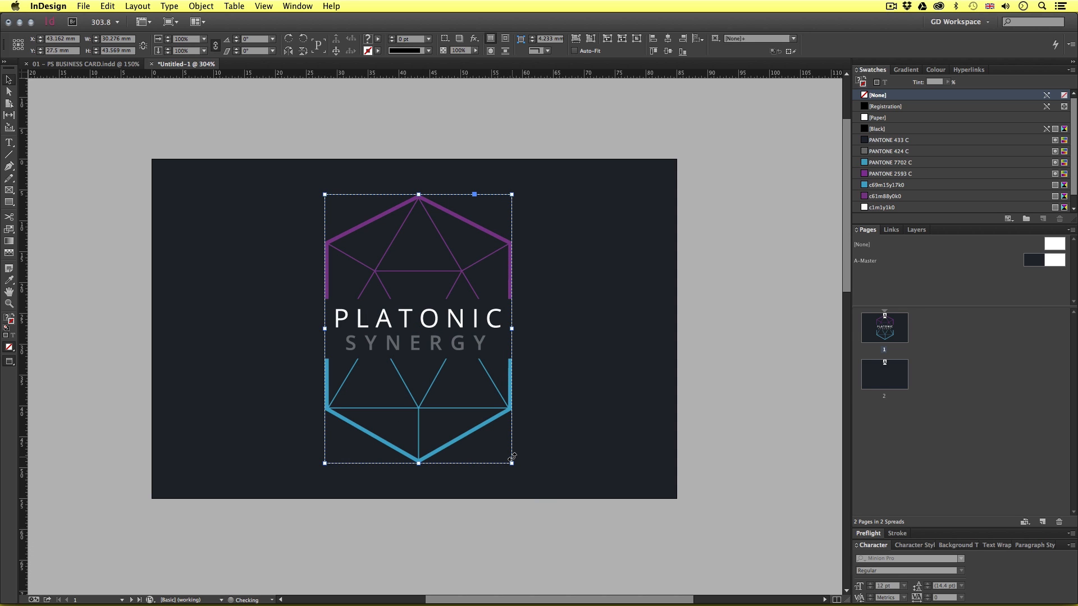
pyautogui.press('w')
pyautogui.press('Down')
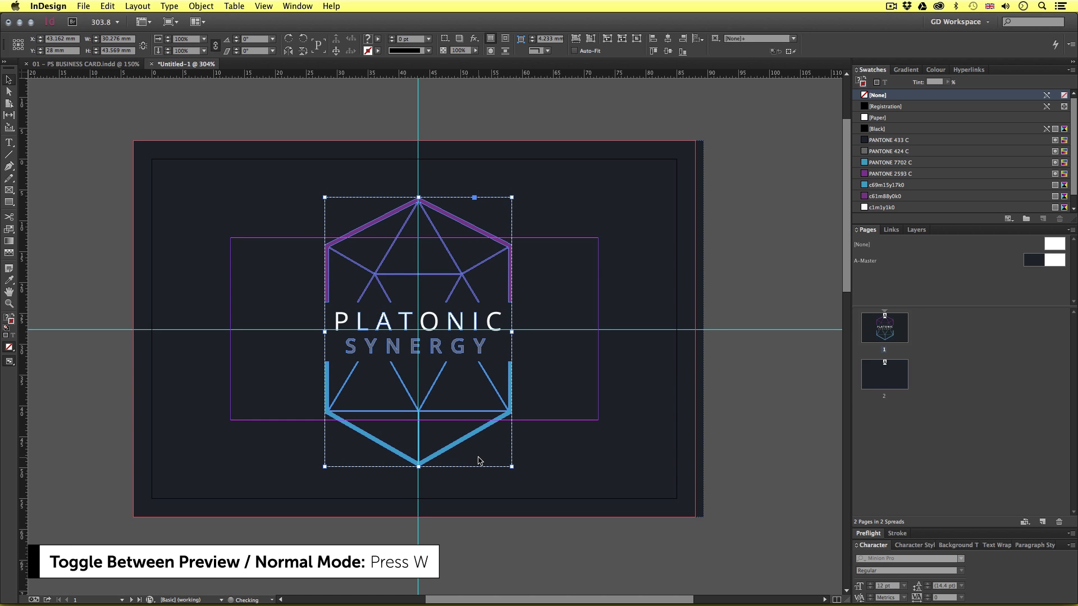
pyautogui.press('w')
pyautogui.click(698, 355)
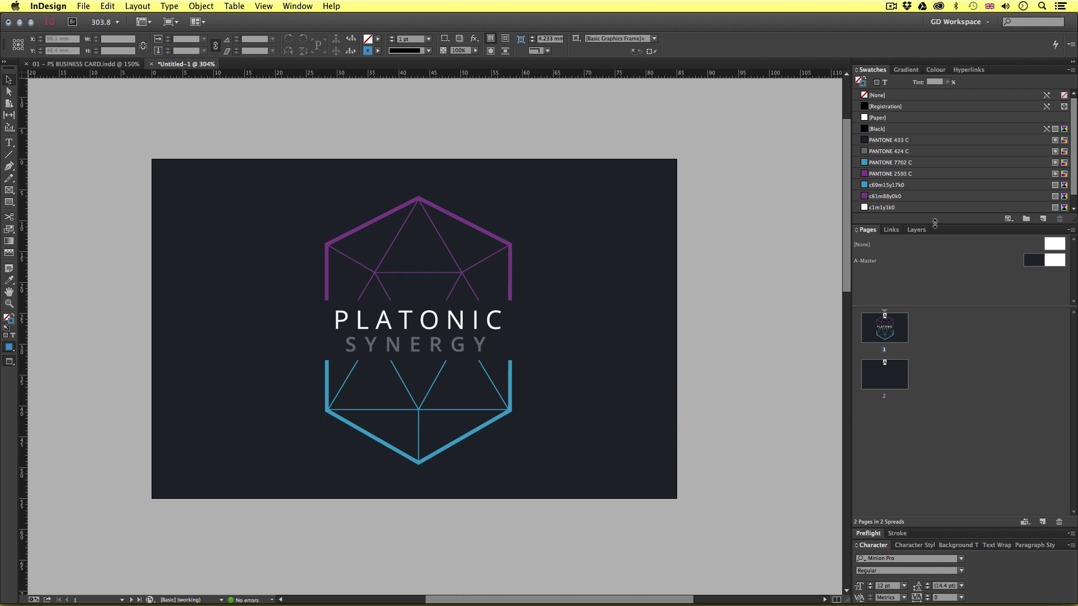
# - Extend the swatch list and compare the CMYK swatches imported with the logo against the four Pantone swatches
pyautogui.moveTo(935, 224); pyautogui.dragTo(936, 243)
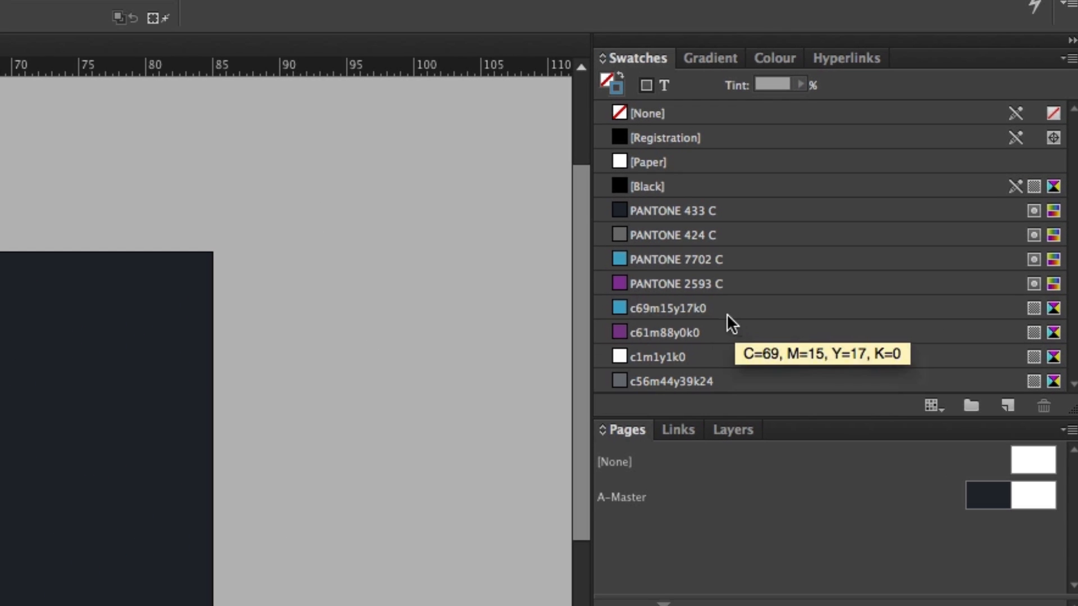
pyautogui.click(726, 313)
pyautogui.click(712, 336)
pyautogui.click(712, 359)
pyautogui.click(719, 382)
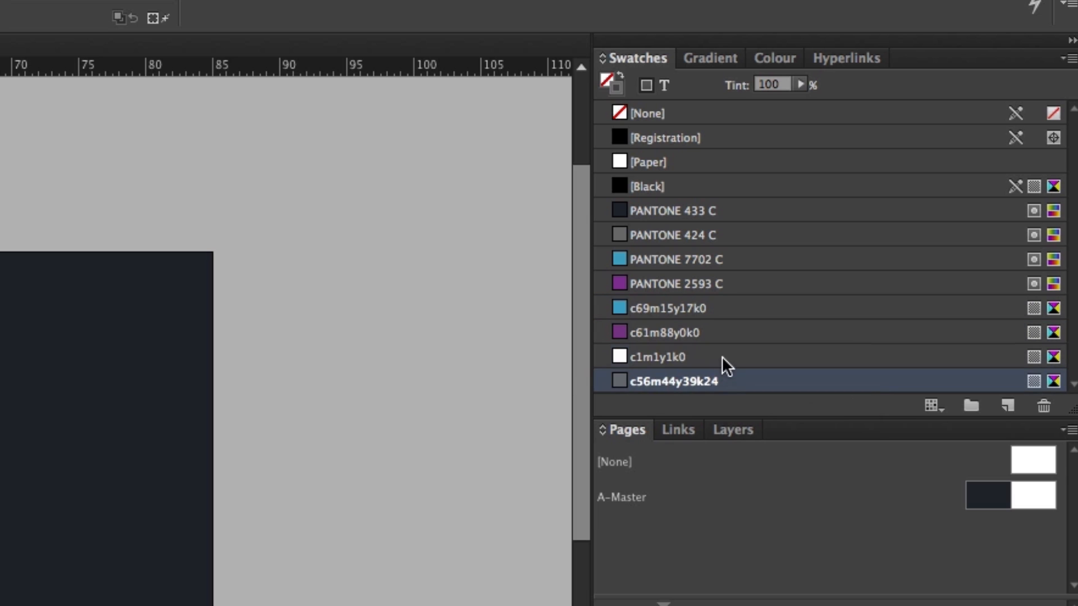
pyautogui.click(721, 333)
pyautogui.click(720, 308)
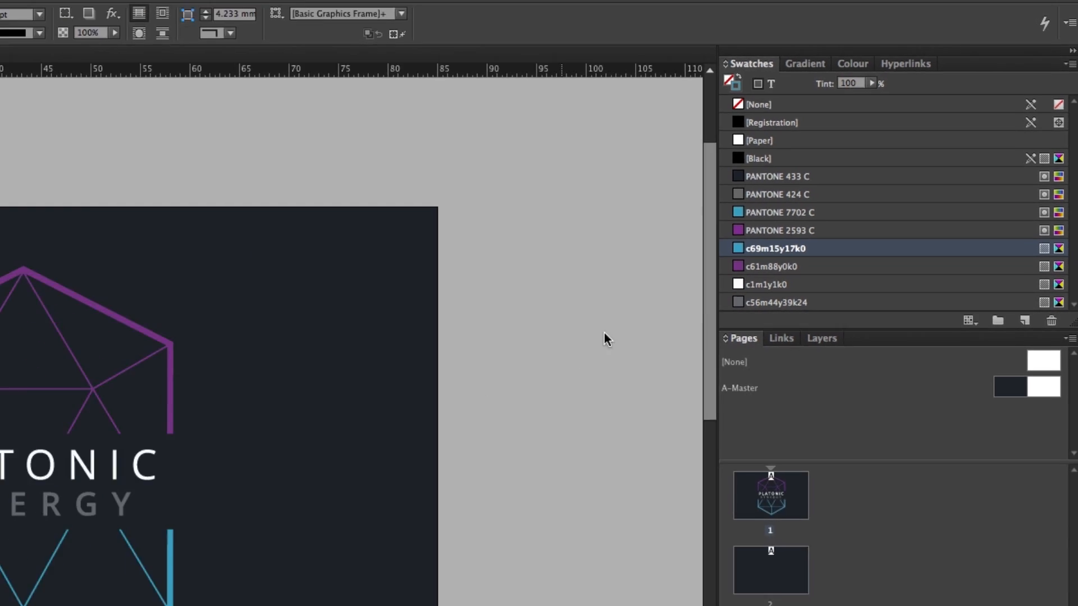
pyautogui.moveTo(843, 330); pyautogui.dragTo(842, 358)
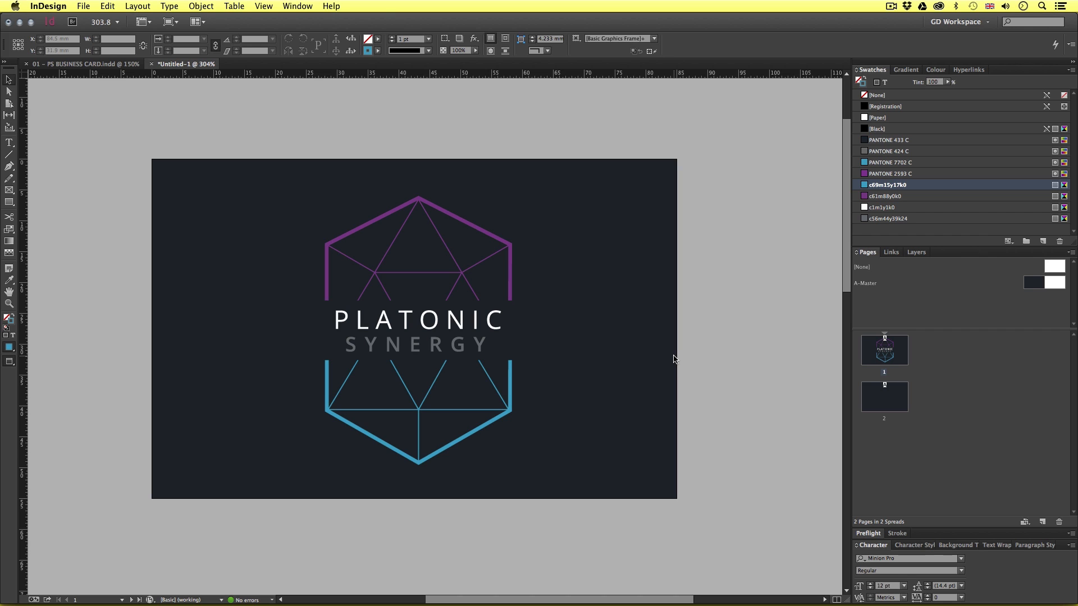
pyautogui.click(892, 140)
pyautogui.click(892, 151)
pyautogui.click(891, 163)
pyautogui.click(891, 174)
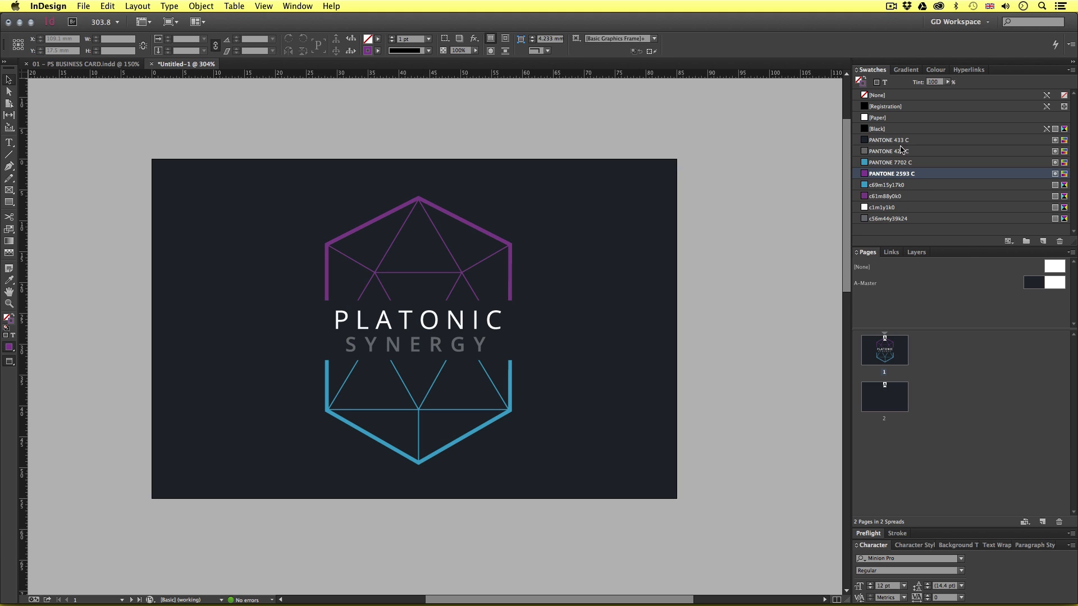
# - Delete the blue c69m15y17k0 swatch and replace it with PANTONE 7702 C
pyautogui.click(886, 189)
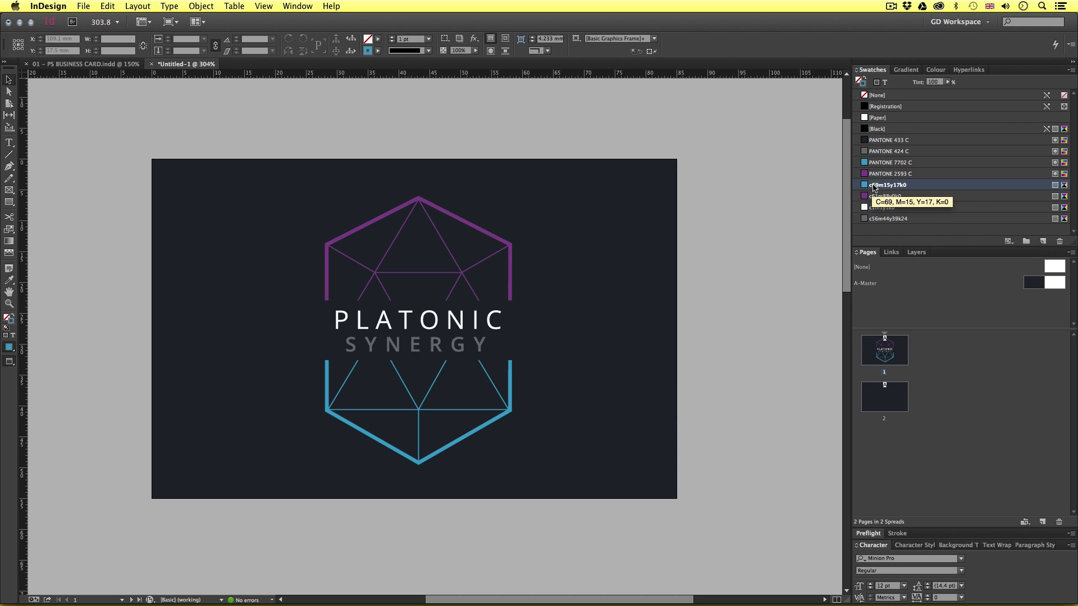
pyautogui.rightClick(886, 187)
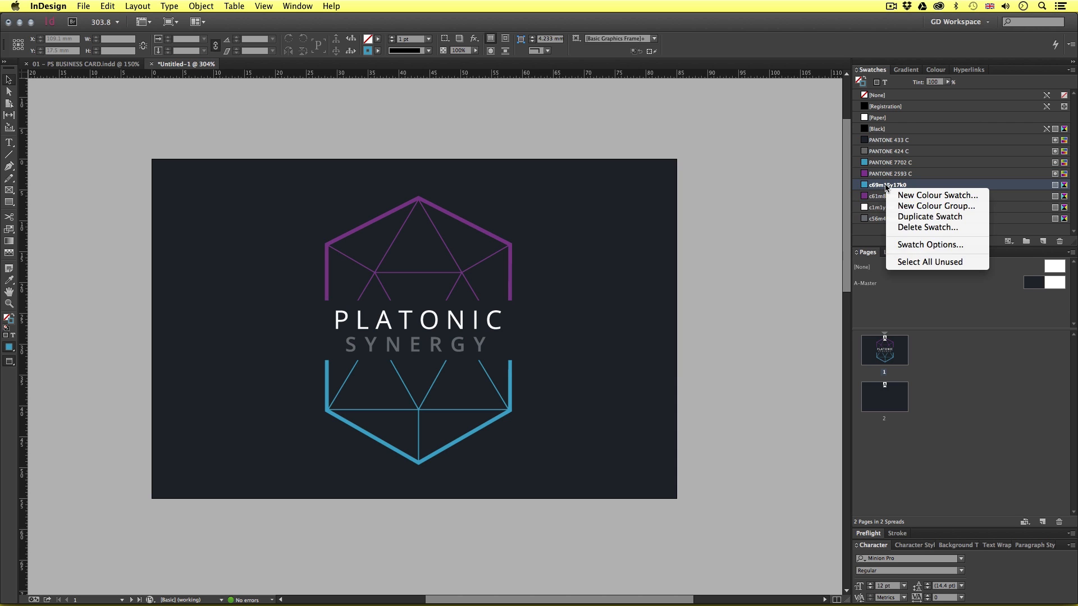
pyautogui.click(928, 227)
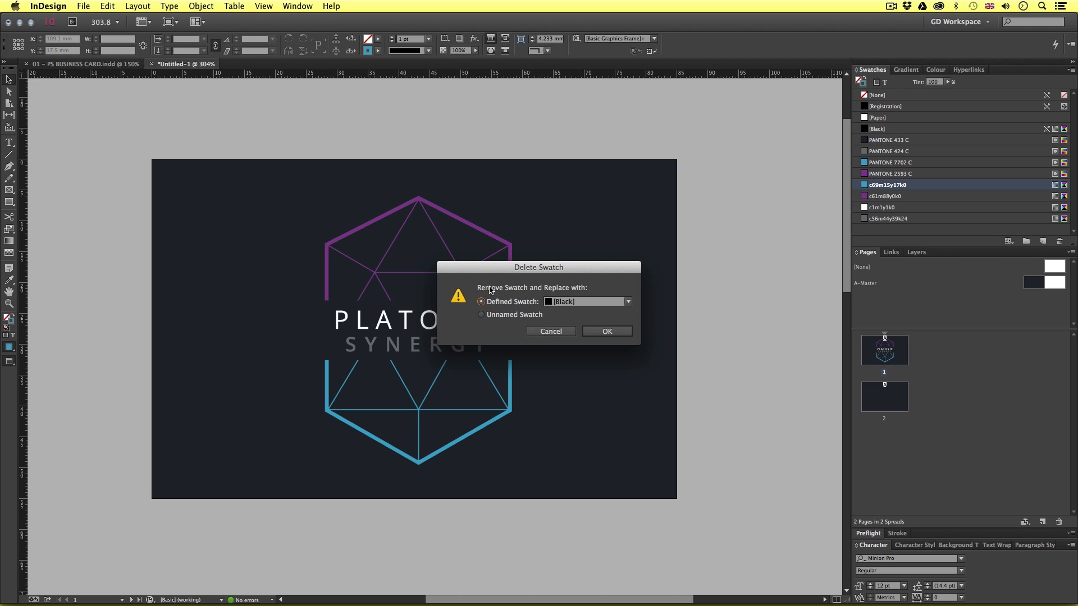
pyautogui.click(618, 301)
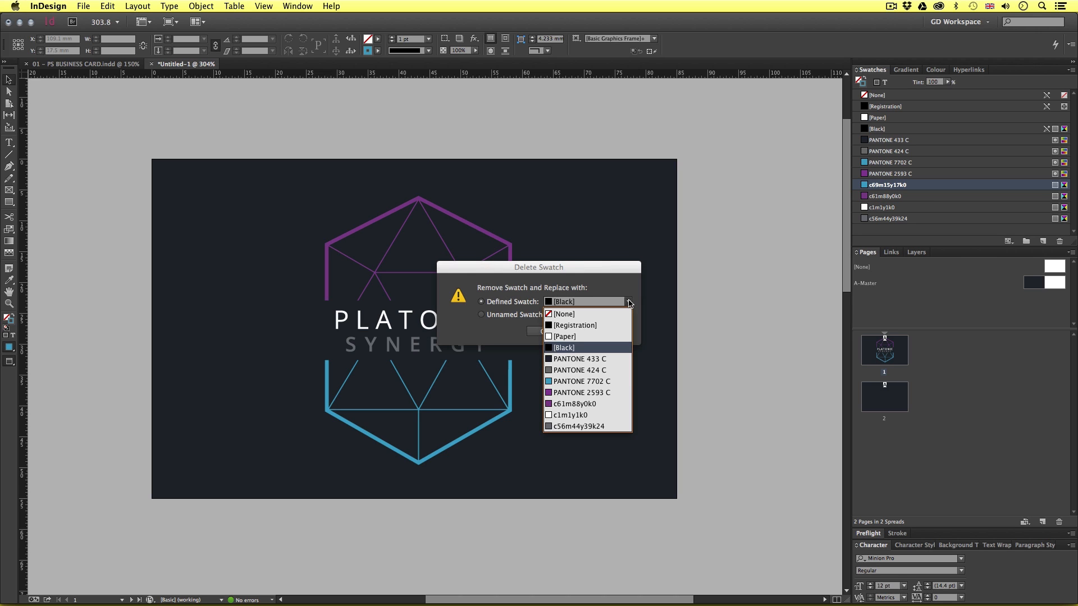
pyautogui.click(578, 384)
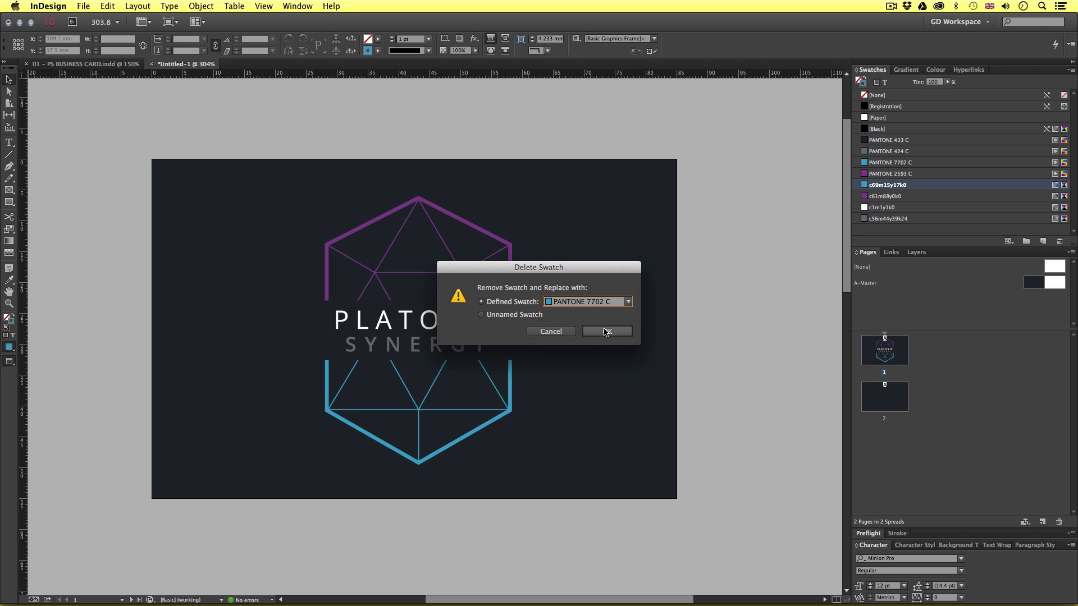
pyautogui.click(607, 333)
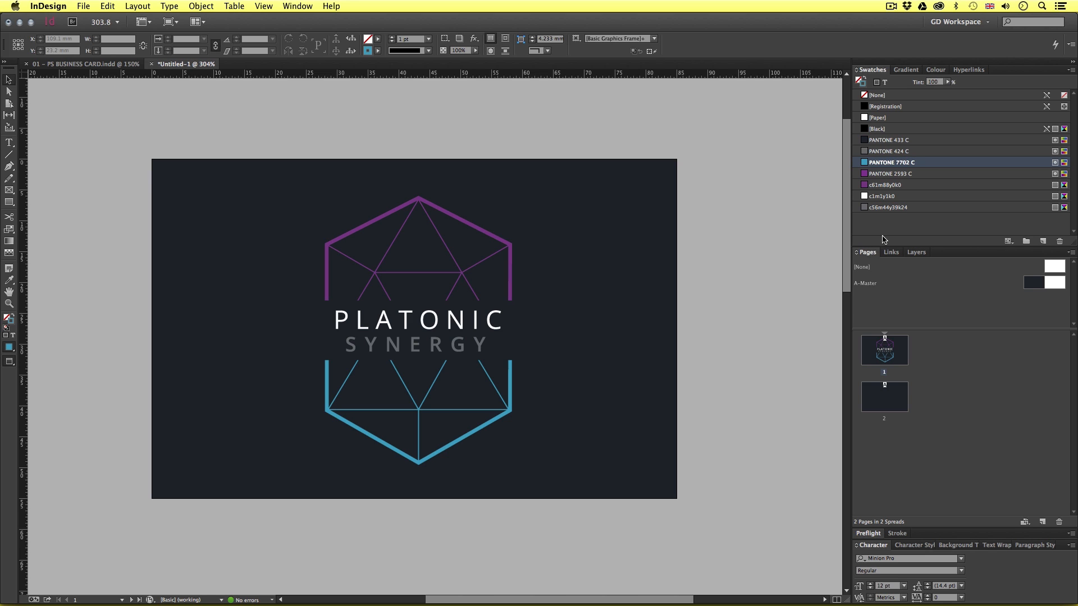
# - Delete the purple c61m88y0k0 swatch and replace it with PANTONE 2593 C
pyautogui.rightClick(910, 185)
pyautogui.click(946, 227)
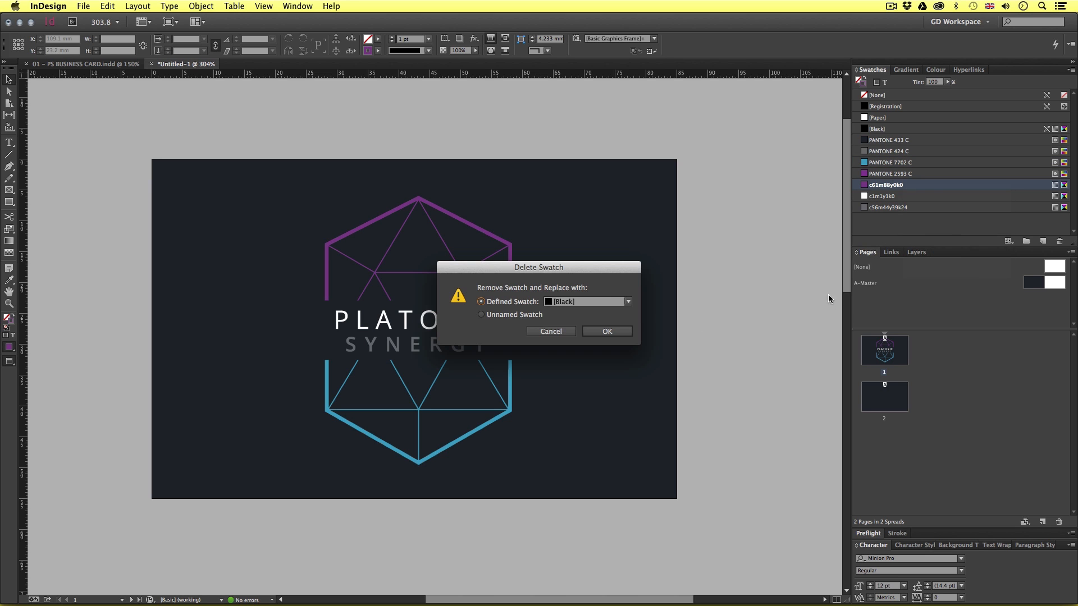
pyautogui.click(628, 303)
pyautogui.click(584, 397)
pyautogui.click(607, 332)
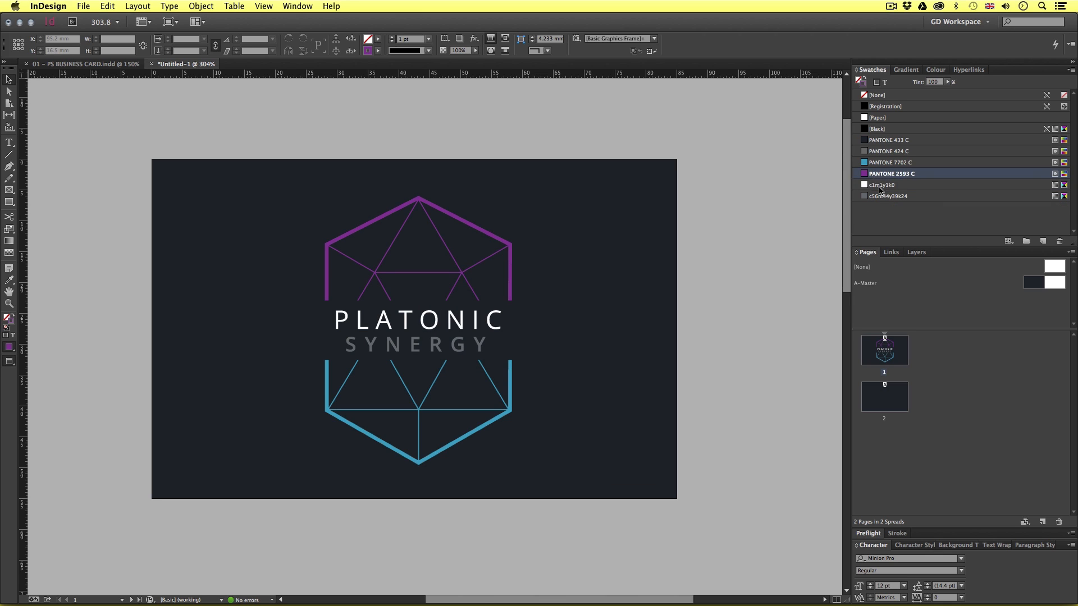
# - Delete the near-white c1m1y1k0 swatch and replace it with [Paper]
pyautogui.rightClick(907, 189)
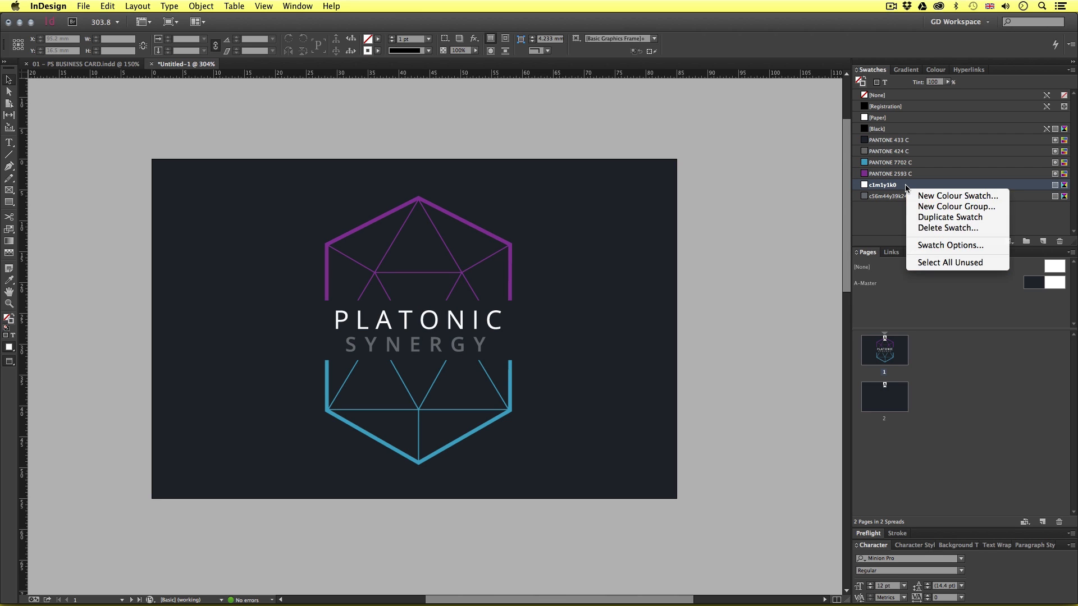
pyautogui.click(944, 227)
pyautogui.click(629, 303)
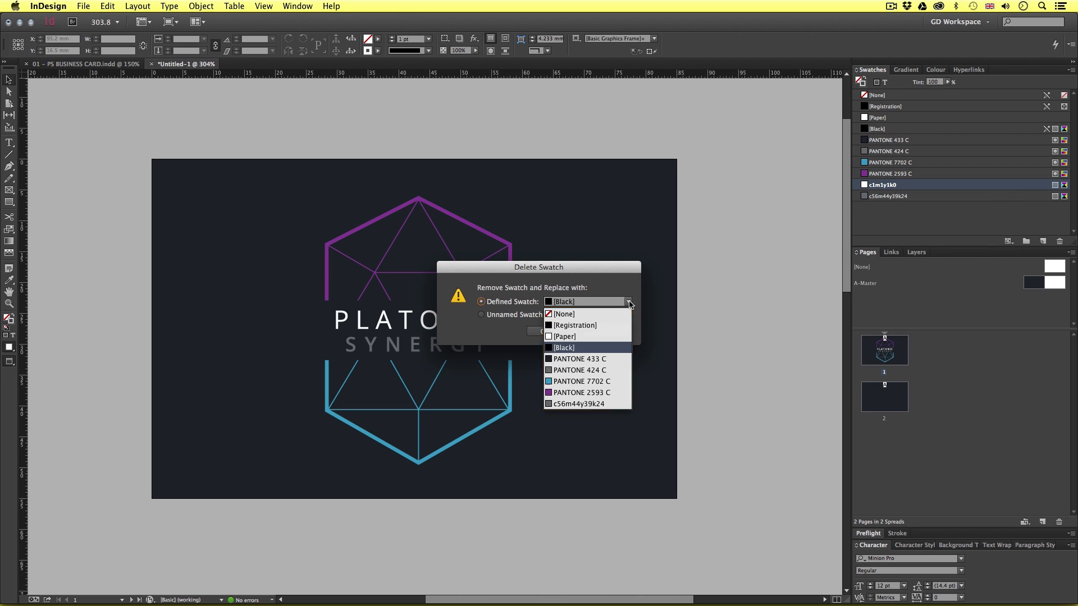
pyautogui.click(579, 337)
pyautogui.click(608, 331)
# - Try to delete the grey c56m44y39k24 swatch and replace it with PANTONE 424 C
pyautogui.rightClick(892, 189)
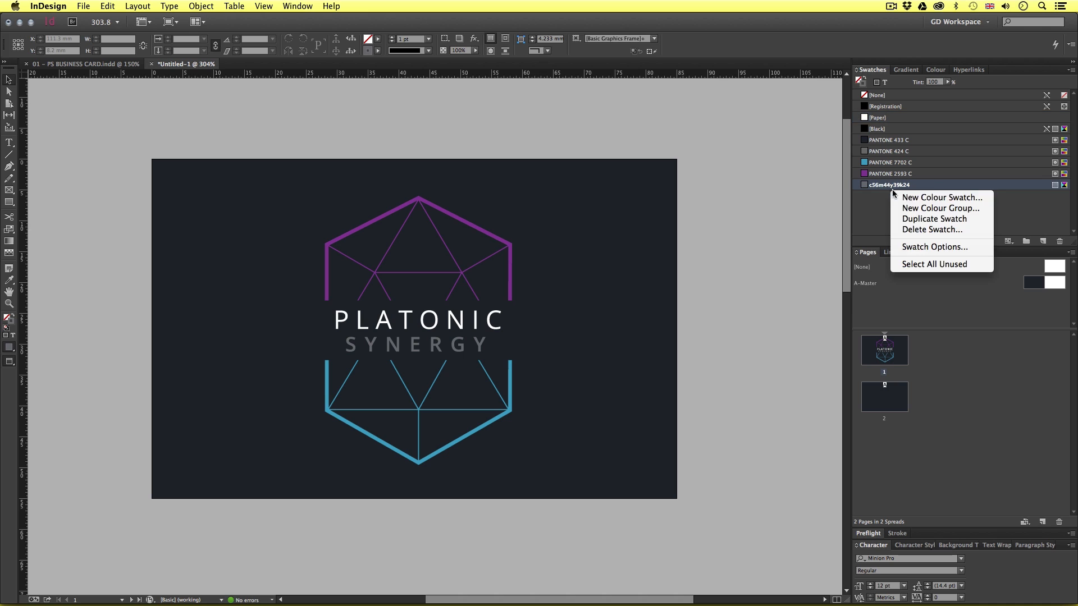
pyautogui.click(931, 230)
pyautogui.click(629, 302)
pyautogui.click(612, 371)
pyautogui.click(608, 331)
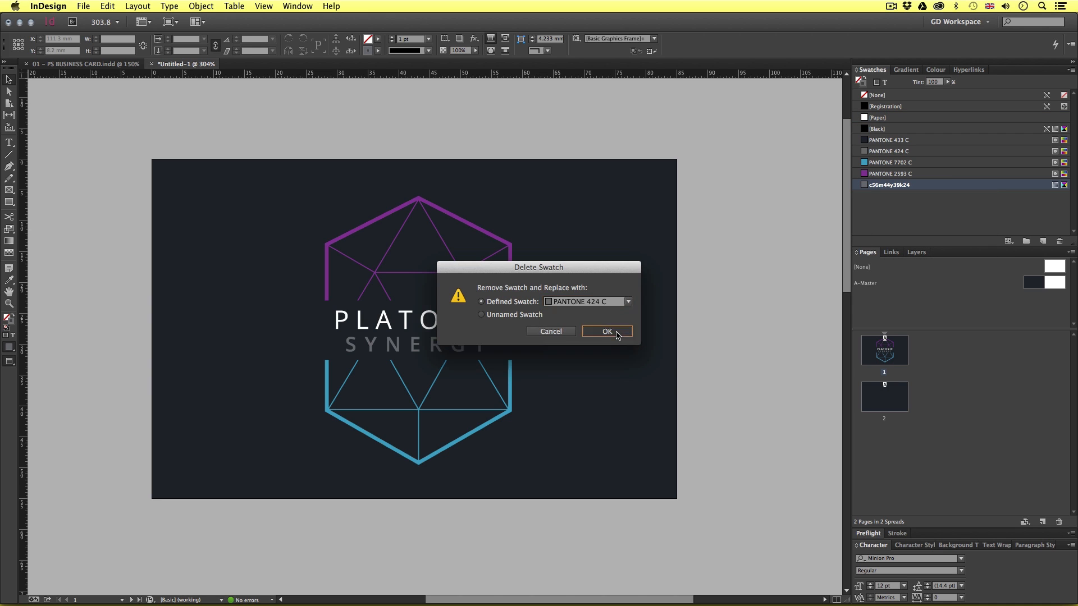
pyautogui.press('super+z')
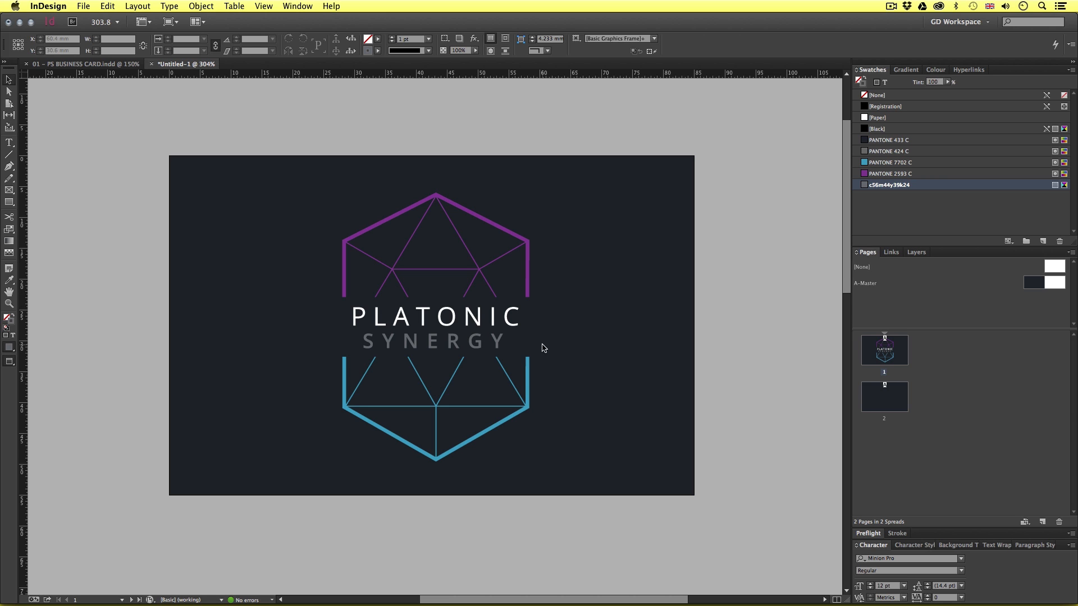
# - Bring page 2 into view, check the business card sketches in DESIGN PROCESS.pdf in Acrobat, and return to InDesign
pyautogui.scroll(-10, 566, 365)
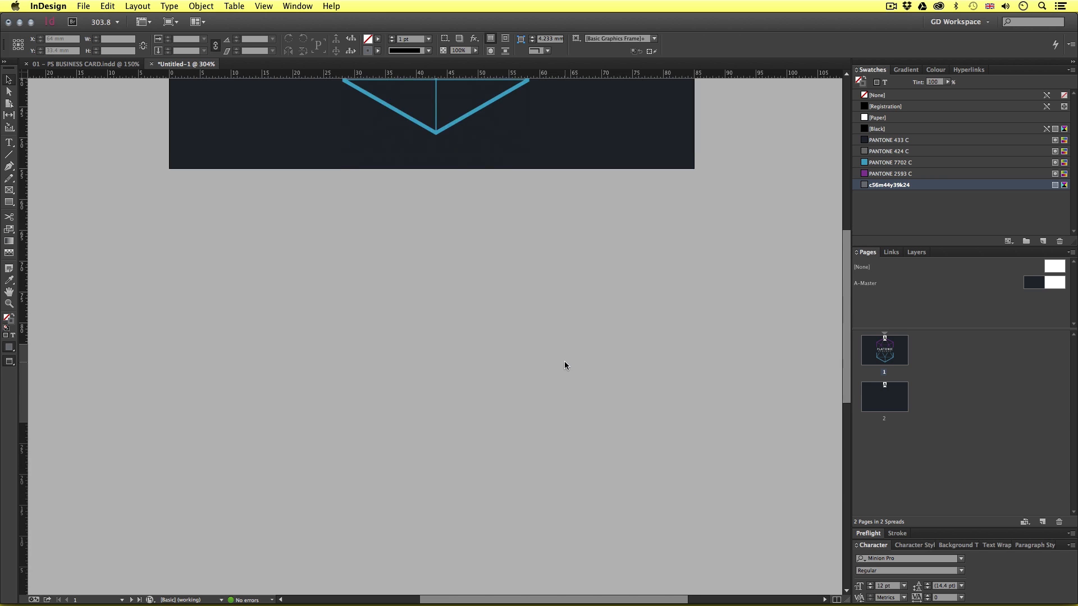
pyautogui.scroll(-5, 566, 365)
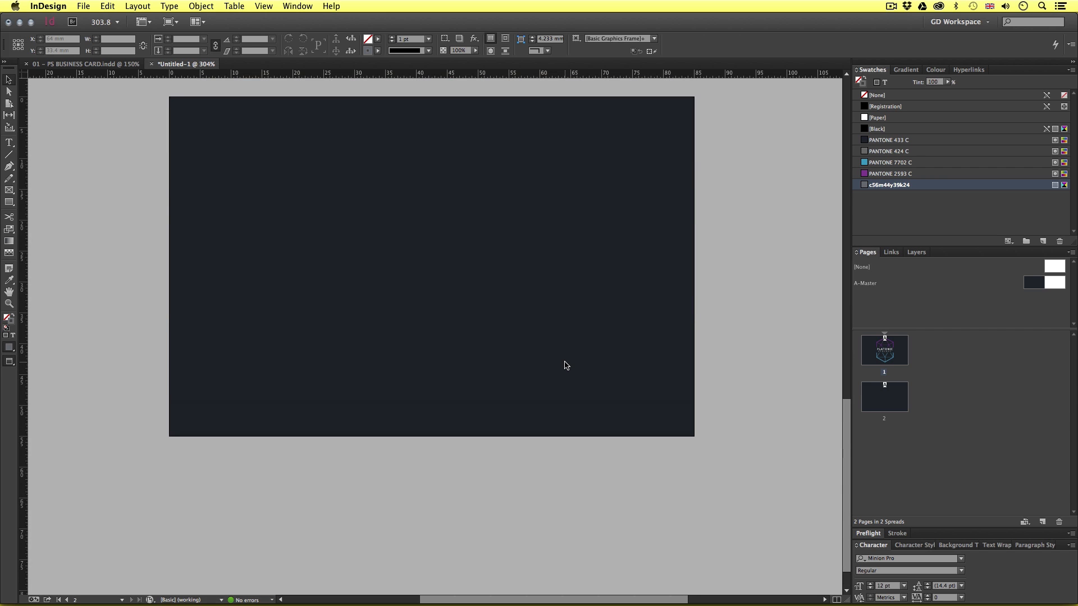
pyautogui.scroll(4, 565, 365)
pyautogui.scroll(-2, 565, 365)
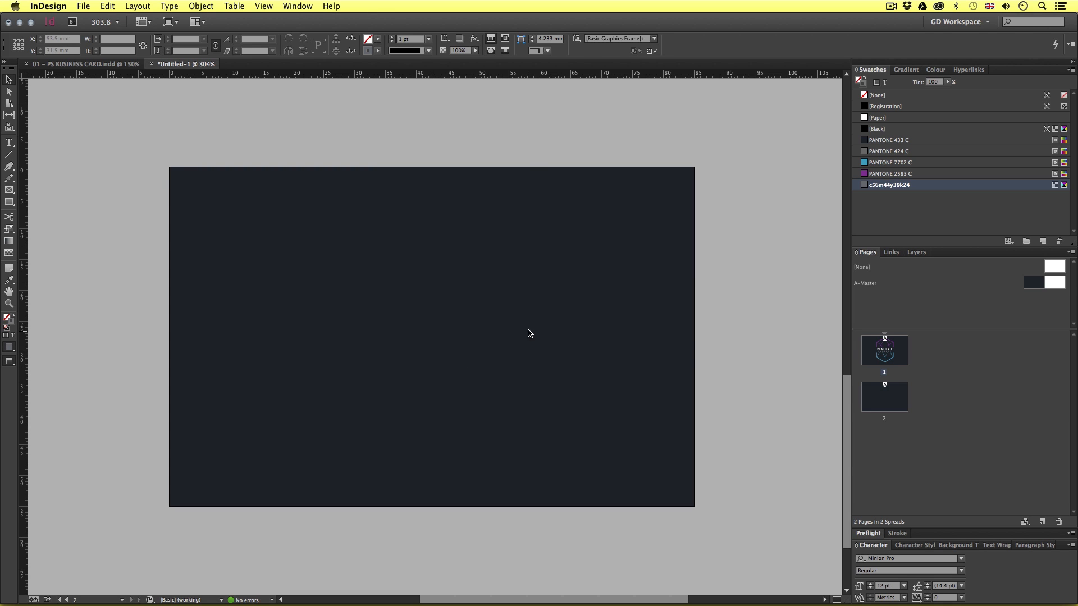
pyautogui.press('super+Tab')
pyautogui.press('super+Tab')
pyautogui.press('super+Tab')
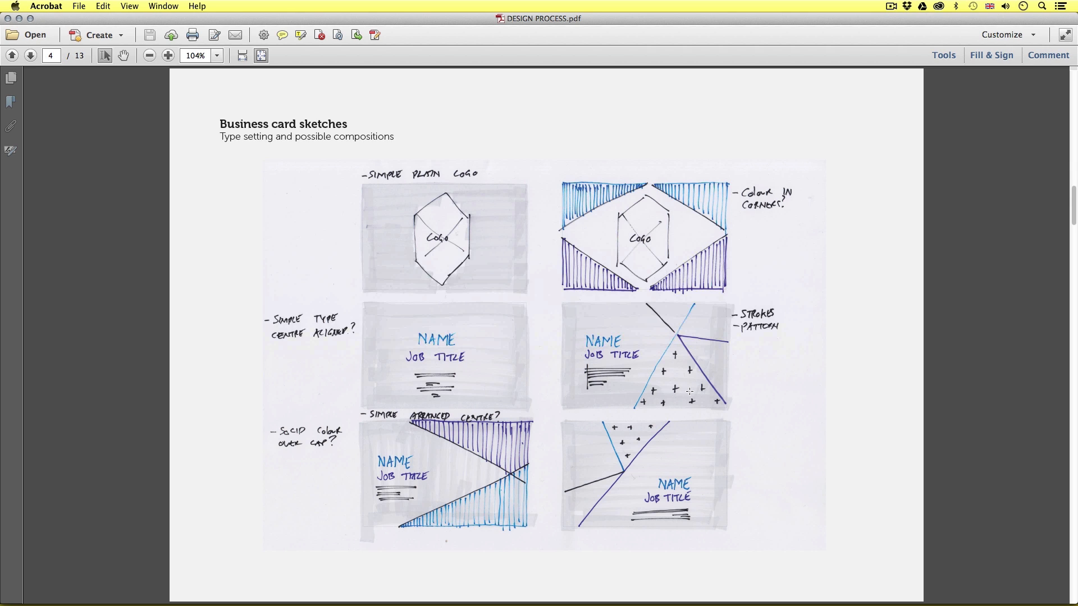
pyautogui.press('super+Tab')
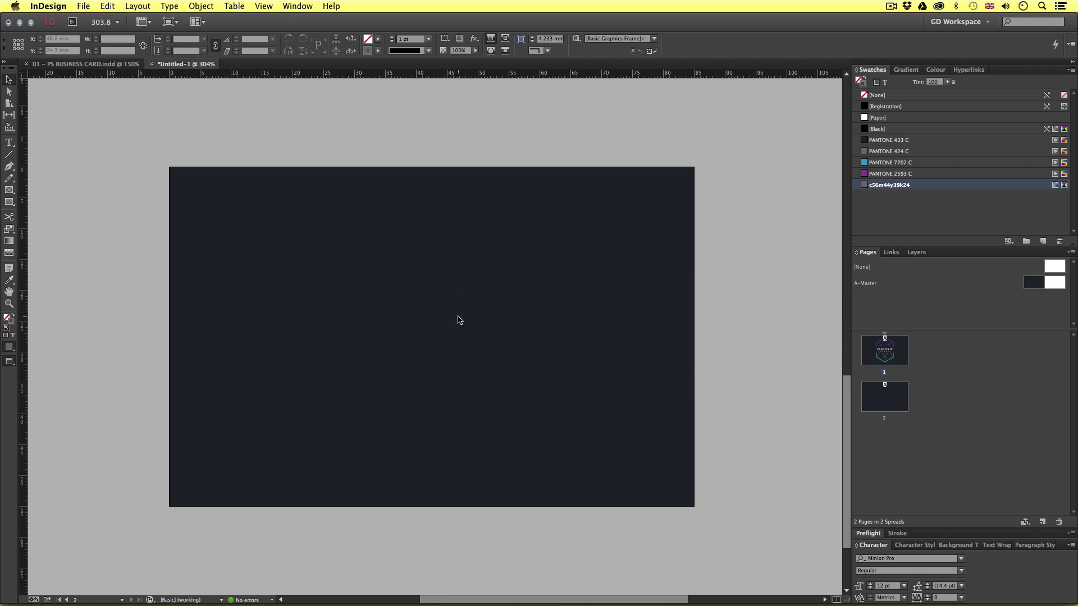
# - Return page 2 to normal view with guides and set all four margins to 10 mm
pyautogui.press('w')
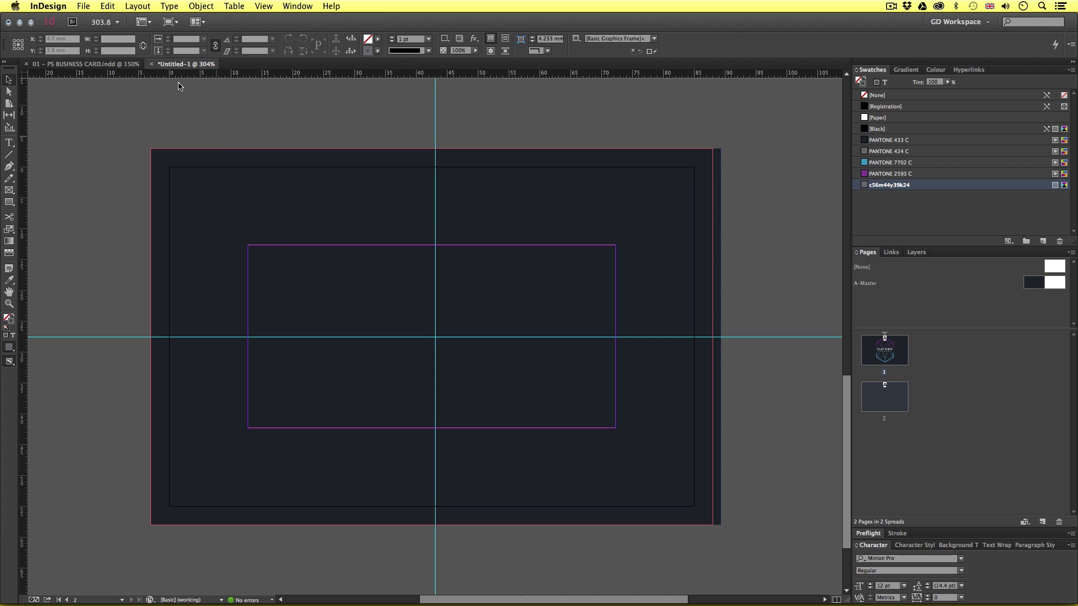
pyautogui.click(140, 7)
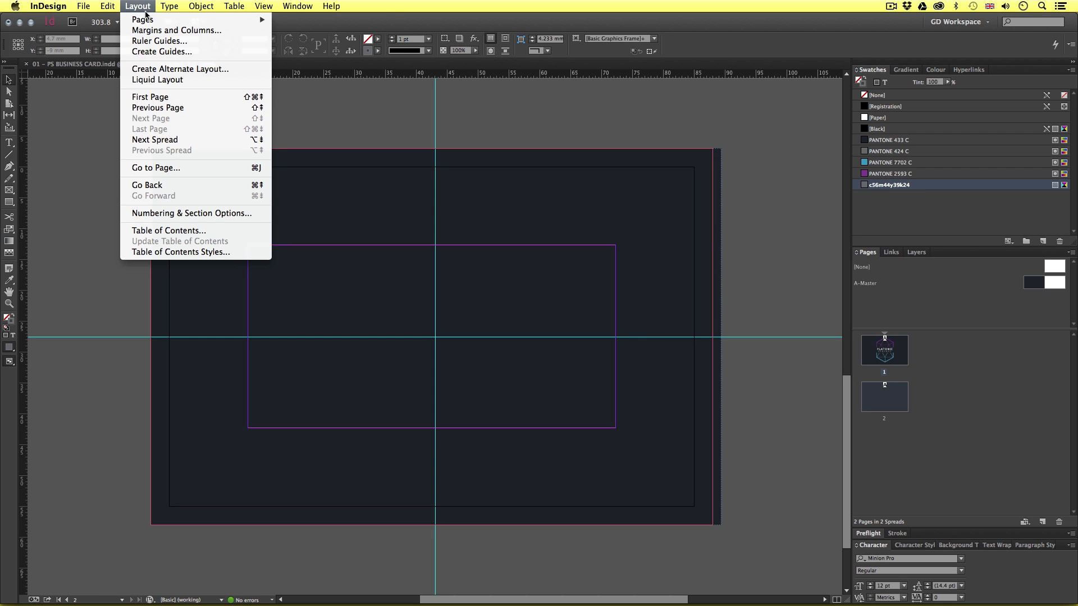
pyautogui.click(158, 32)
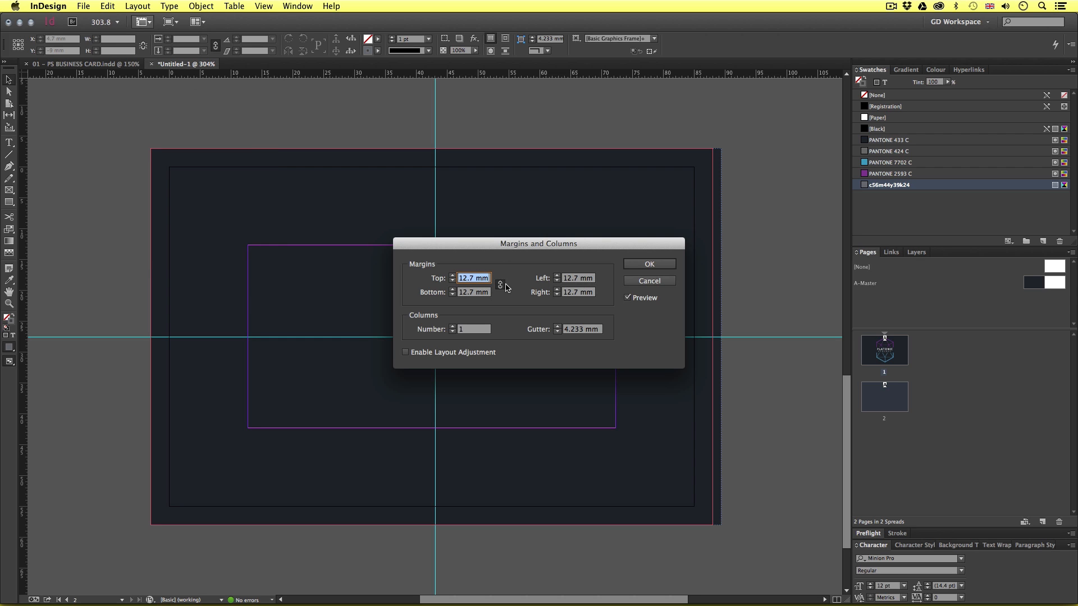
pyautogui.write('10')
pyautogui.press('Tab')
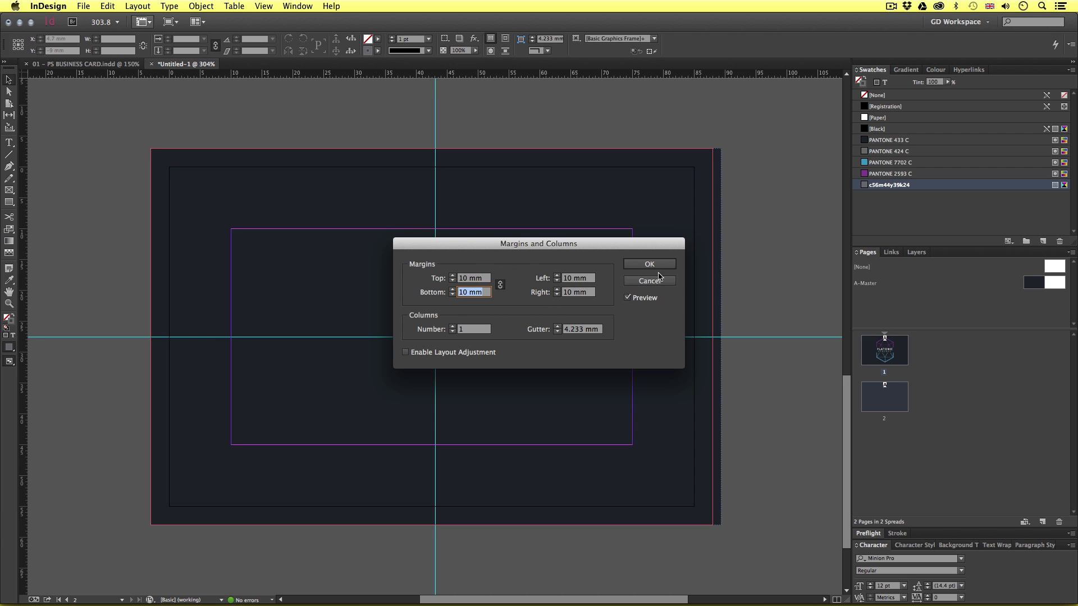
pyautogui.click(649, 264)
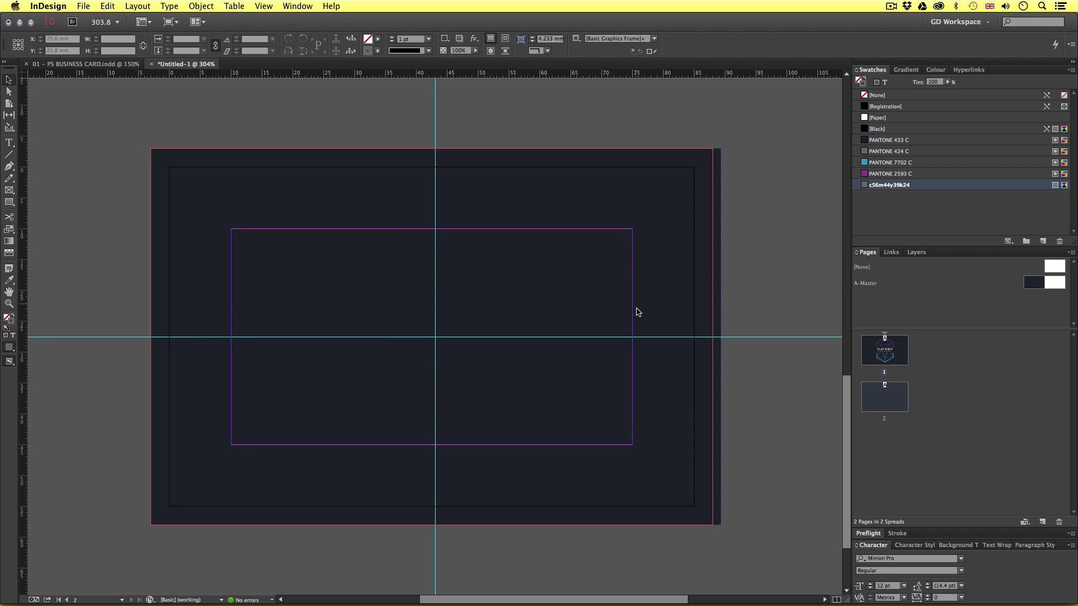
# - Switch to Finder, open 01 - BUSINESS CARD COPY from 04 - PROJECT ASSETS > 03 - COPY, and put the BRIEF window away
pyautogui.press('super+Tab')
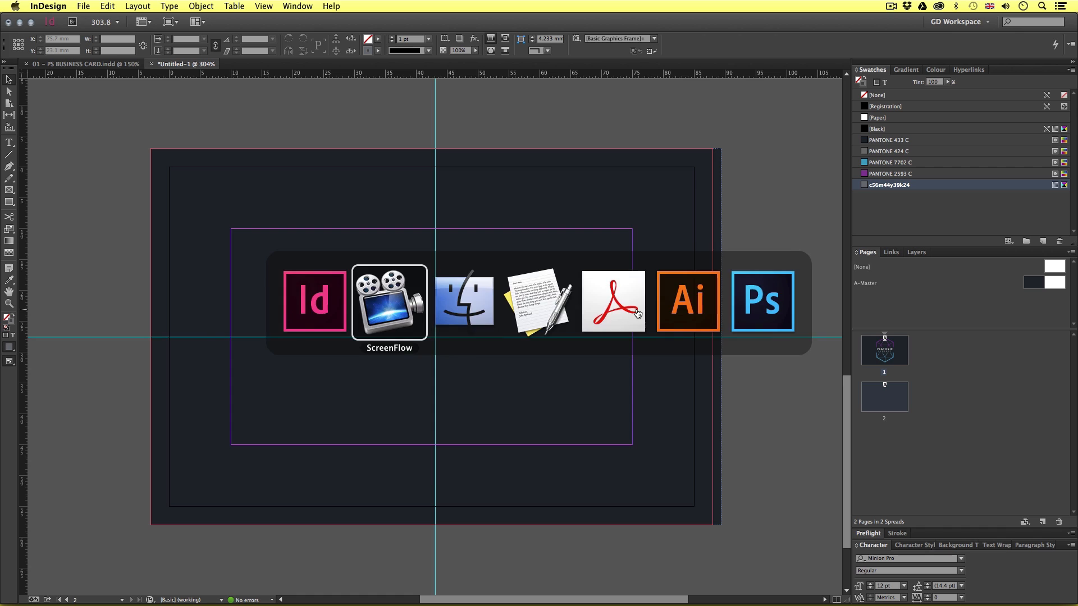
pyautogui.press('super+Tab')
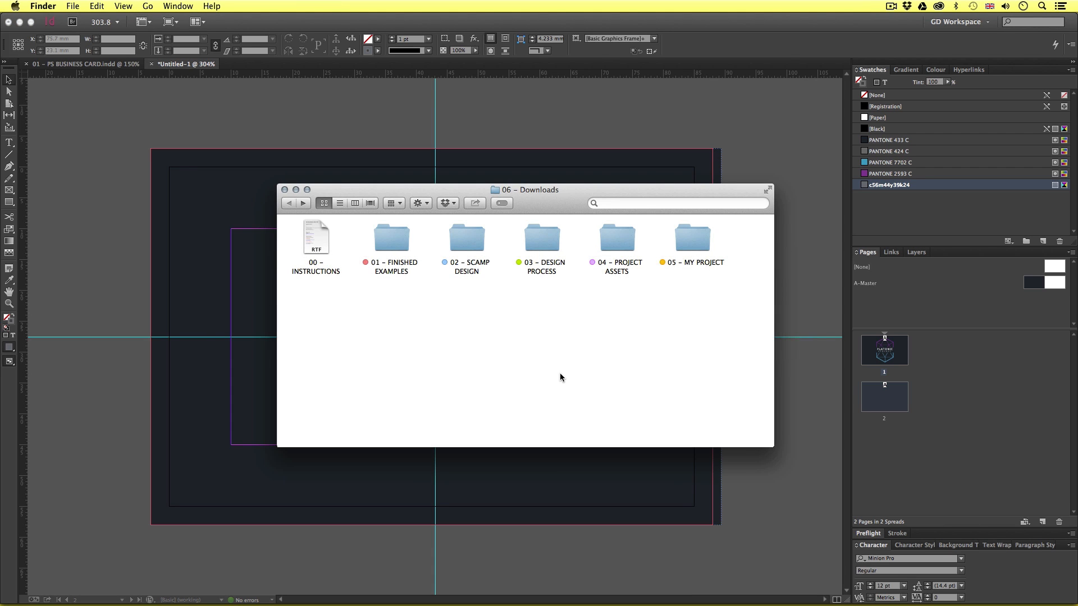
pyautogui.click(617, 240)
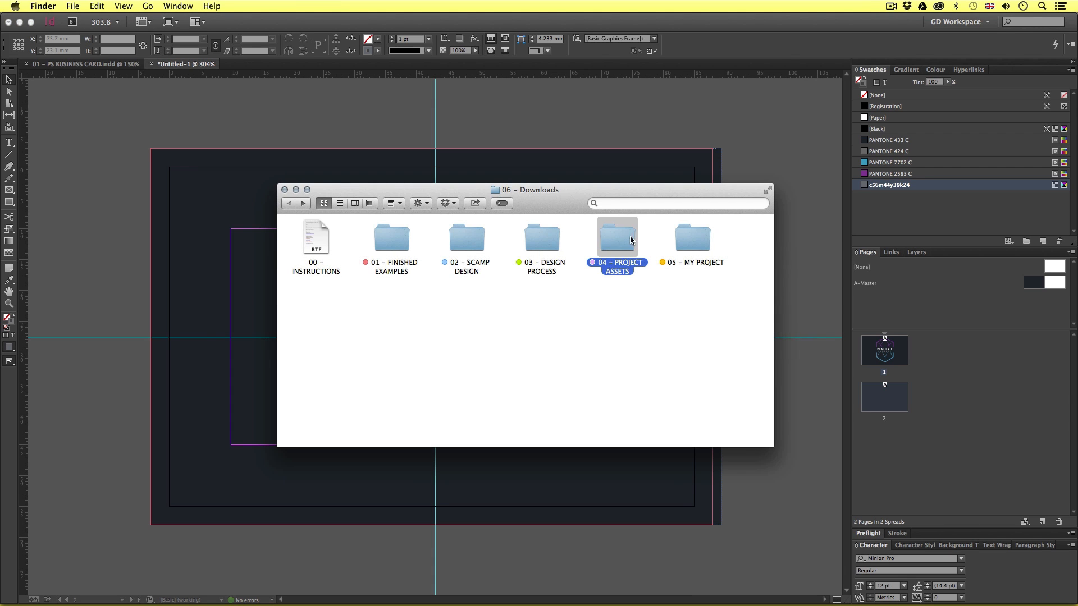
pyautogui.doubleClick(617, 240)
pyautogui.click(467, 238)
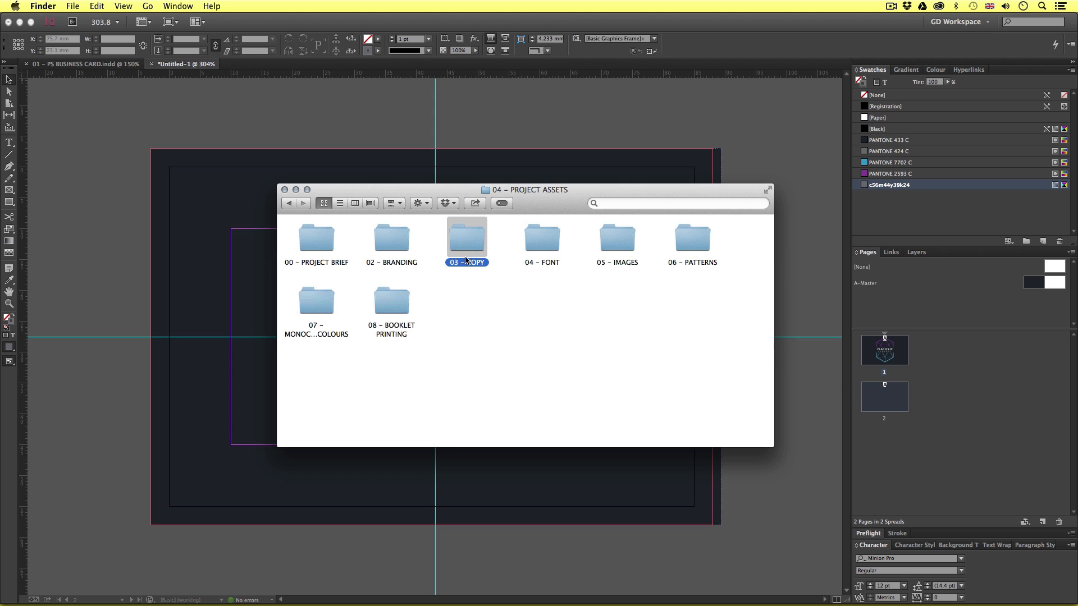
pyautogui.doubleClick(468, 239)
pyautogui.click(318, 238)
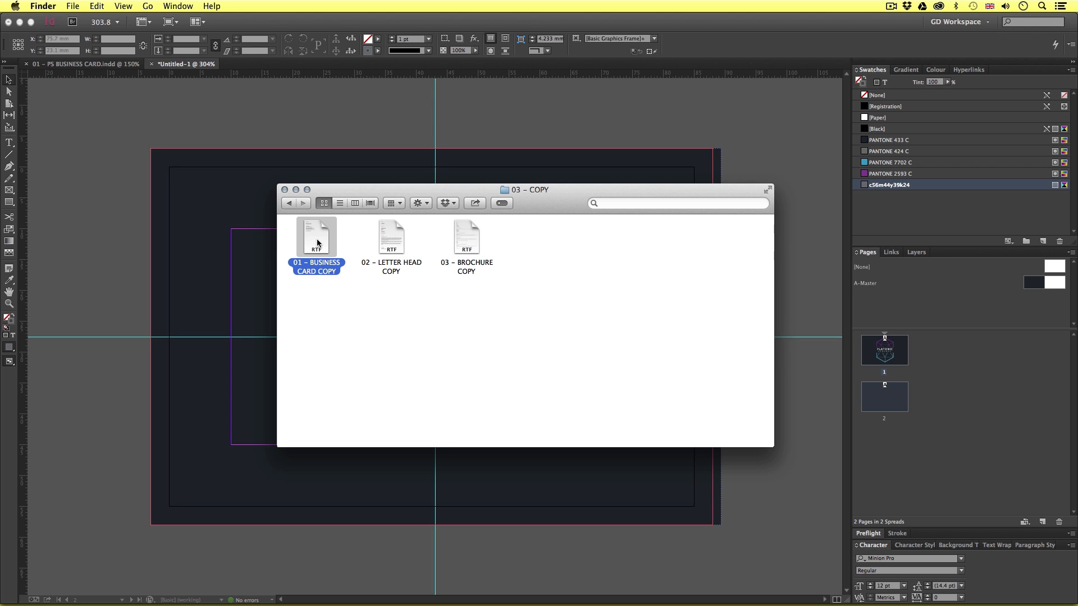
pyautogui.doubleClick(317, 240)
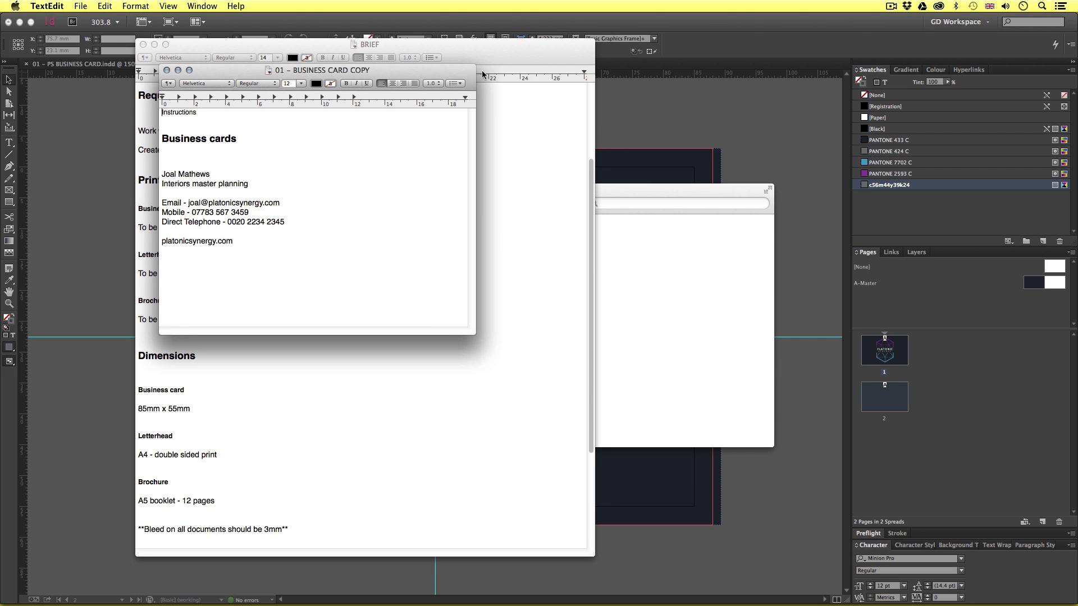
pyautogui.click(154, 45)
pyautogui.moveTo(250, 69); pyautogui.dragTo(426, 171)
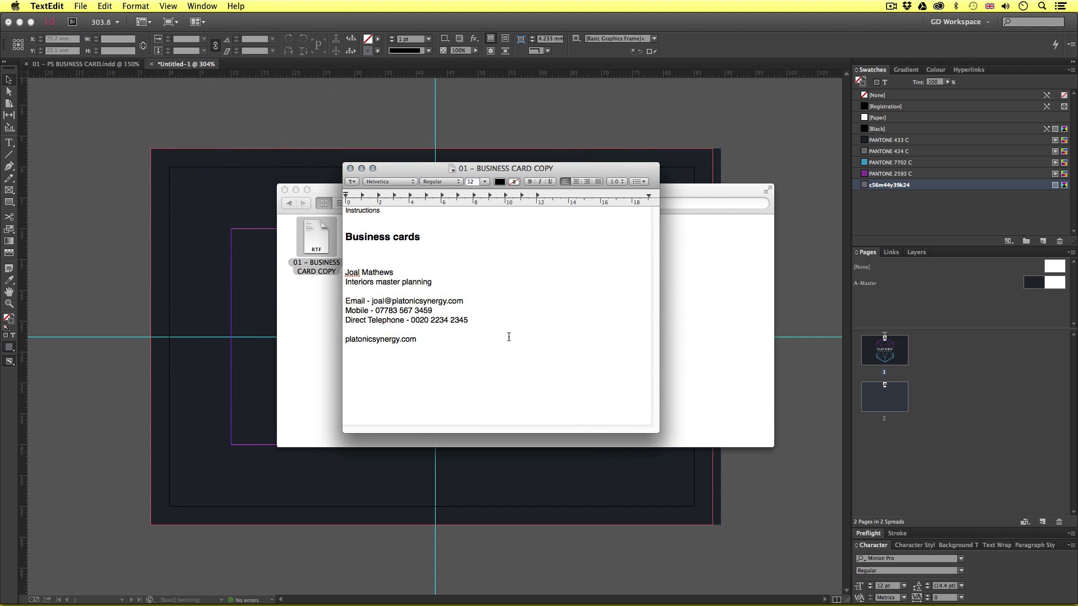
# - Return to InDesign and draw a text frame about 40 x 7 mm from the left margin, just above the horizontal centre guide
pyautogui.press('super+Tab')
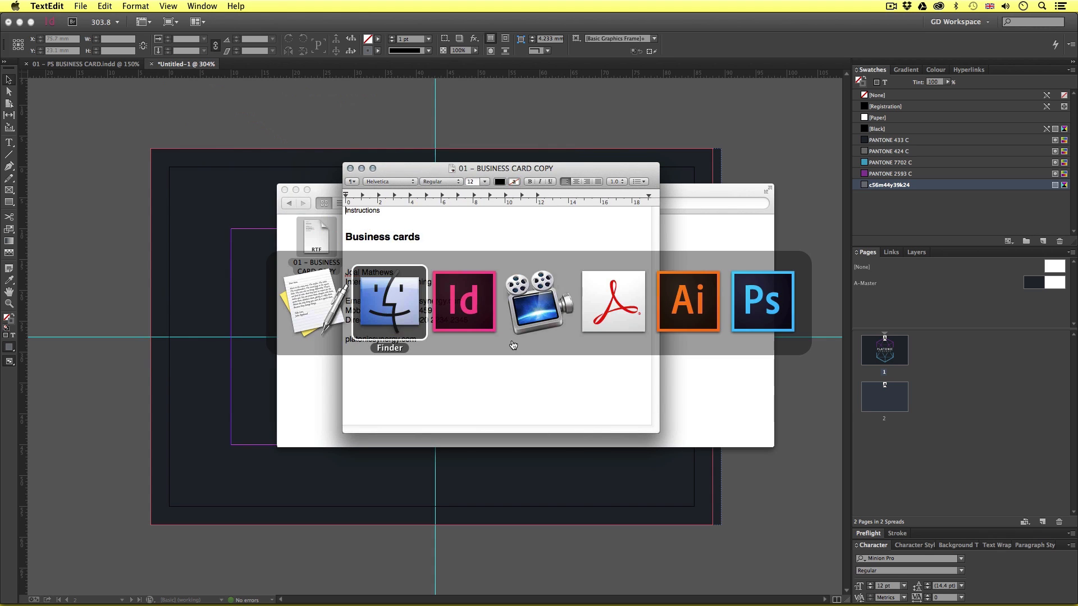
pyautogui.press('super+Tab')
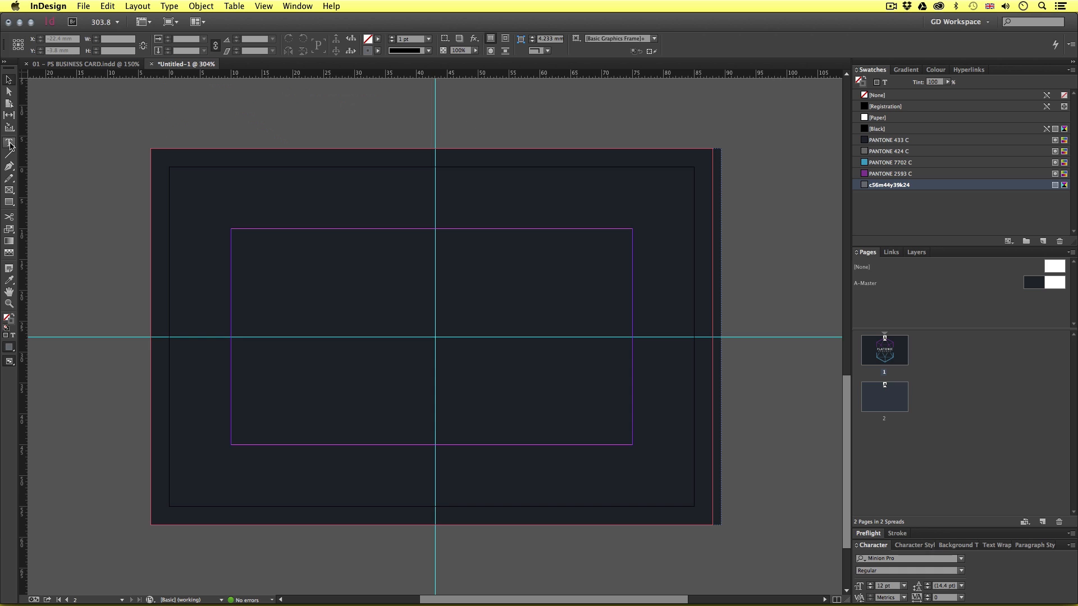
pyautogui.click(9, 144)
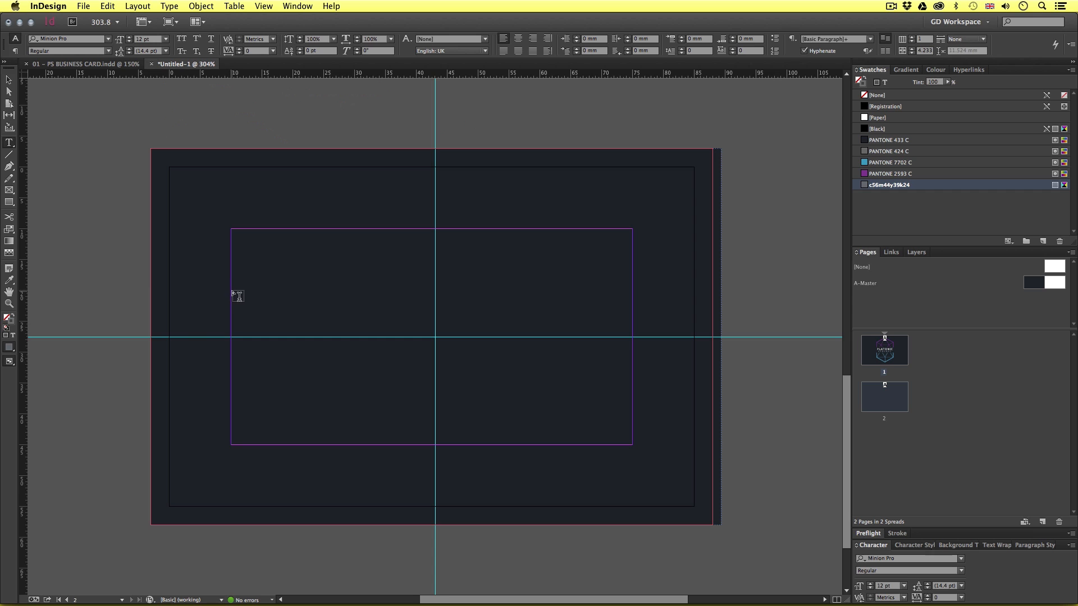
pyautogui.moveTo(231, 290); pyautogui.dragTo(481, 332)
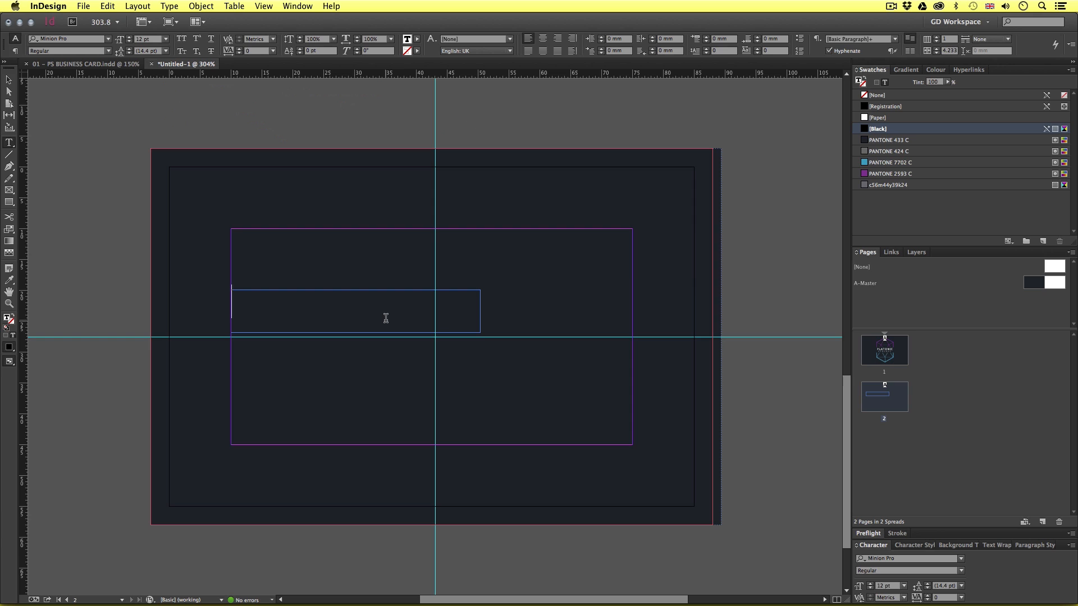
# - Set the empty frame's type to Open Sans Light with PANTONE 7702 C as the text colour
pyautogui.click(234, 308)
pyautogui.click(73, 41)
pyautogui.write('open')
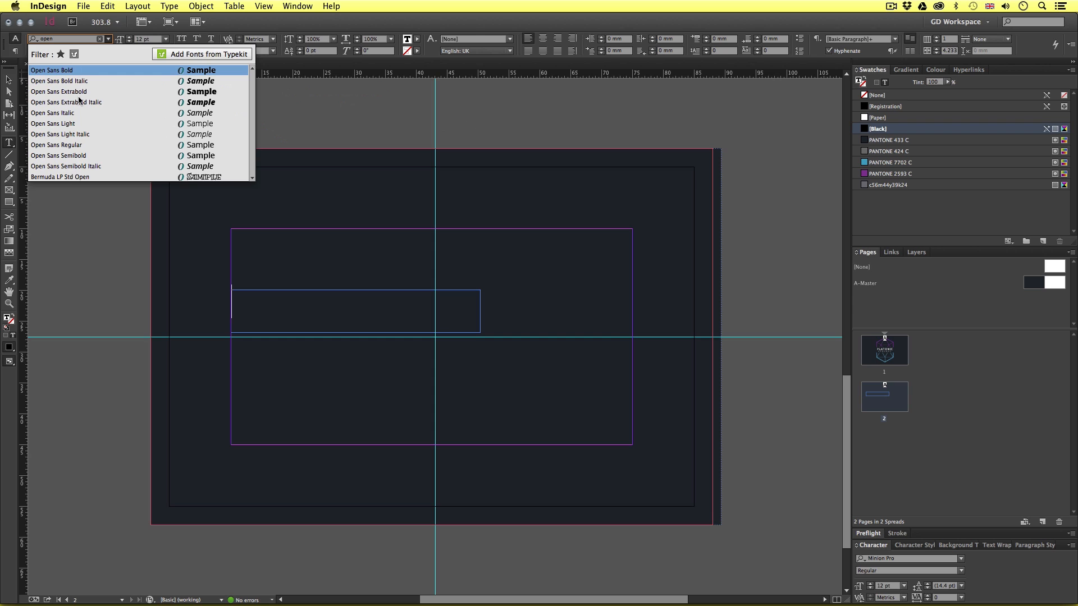
pyautogui.click(55, 125)
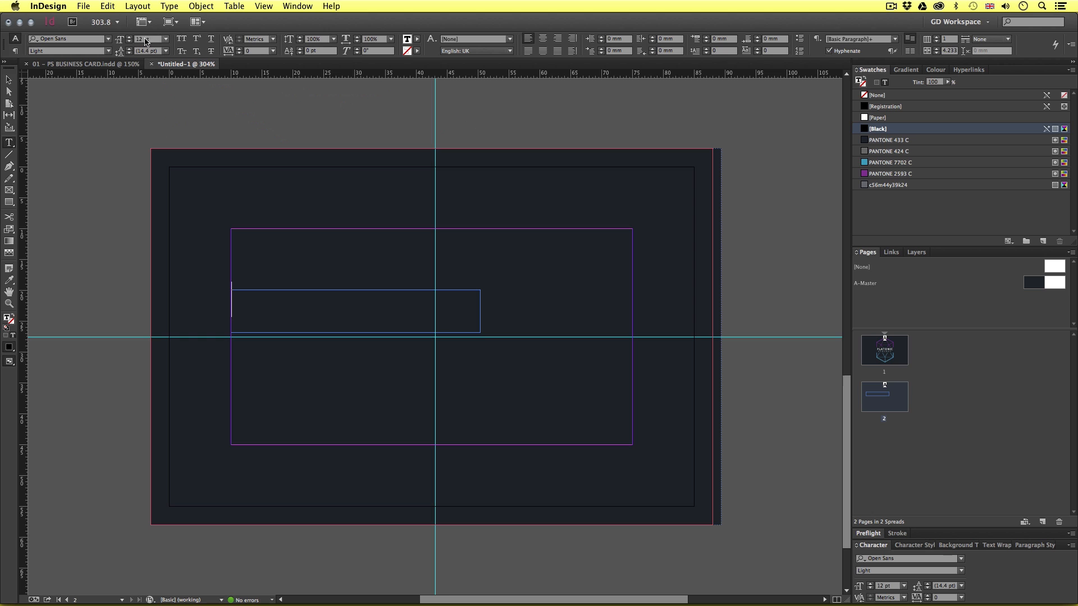
pyautogui.click(127, 39)
pyautogui.doubleClick(7, 318)
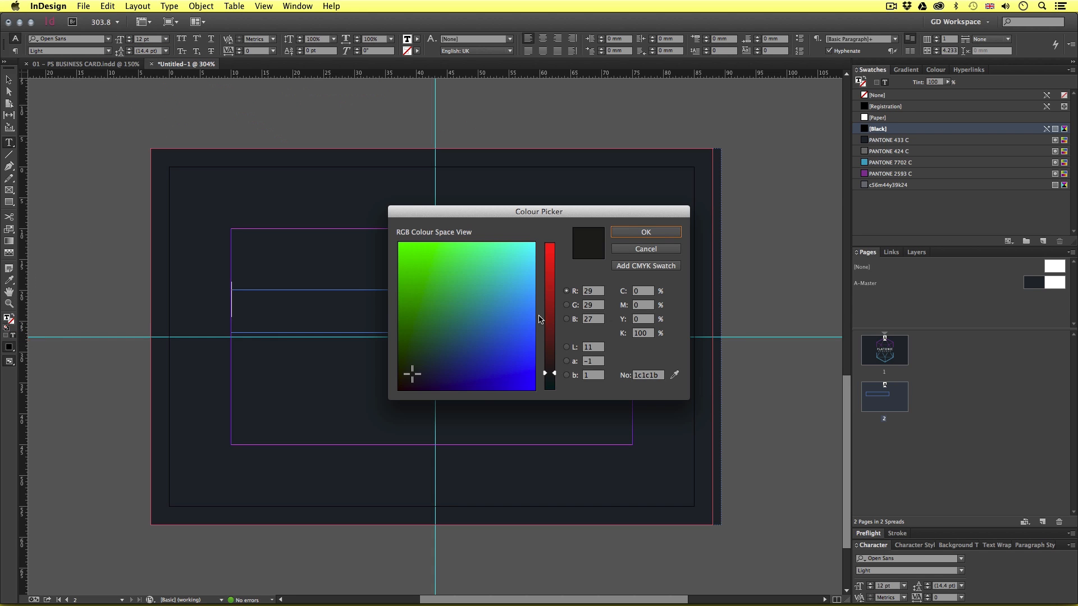
pyautogui.click(646, 250)
pyautogui.click(868, 164)
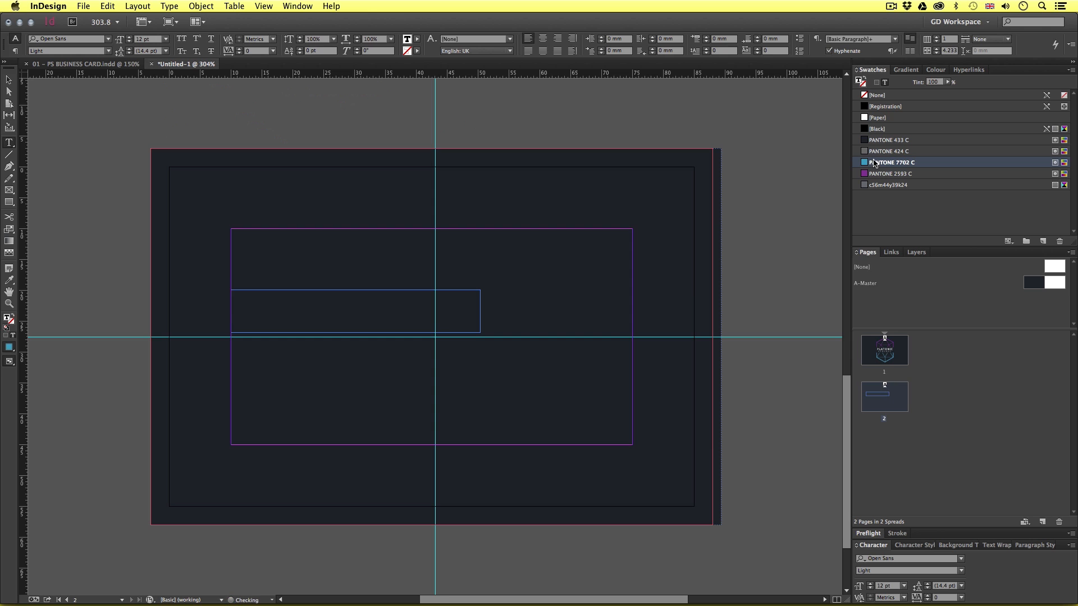
# - Copy the contact's full name from the business card copy in TextEdit and paste it into the InDesign text frame
pyautogui.press('super+Tab')
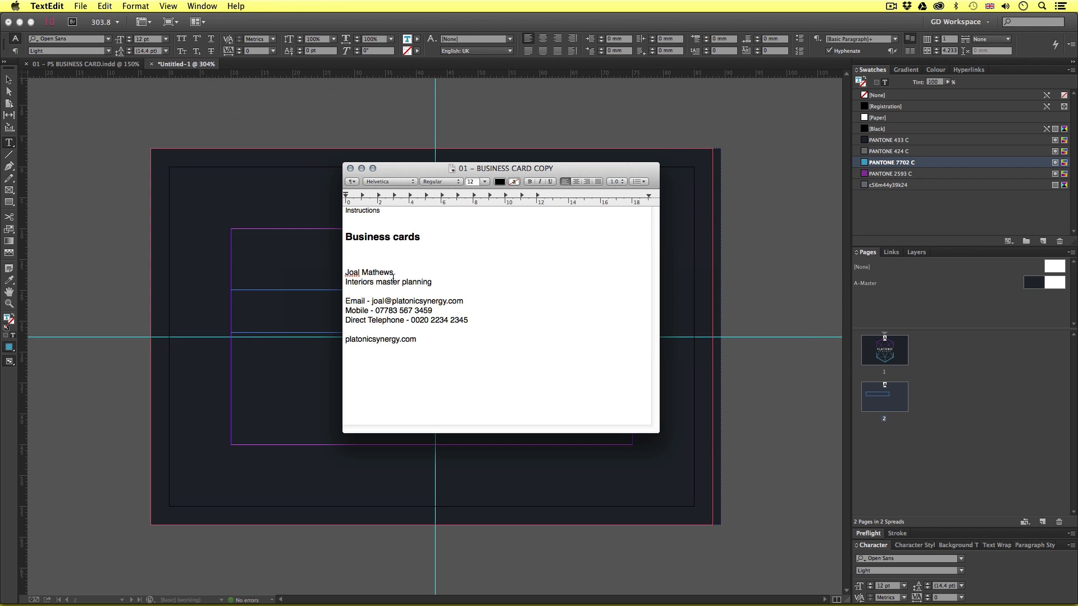
pyautogui.moveTo(395, 273); pyautogui.dragTo(338, 271)
pyautogui.press('super+c')
pyautogui.click(337, 269)
pyautogui.click(296, 317)
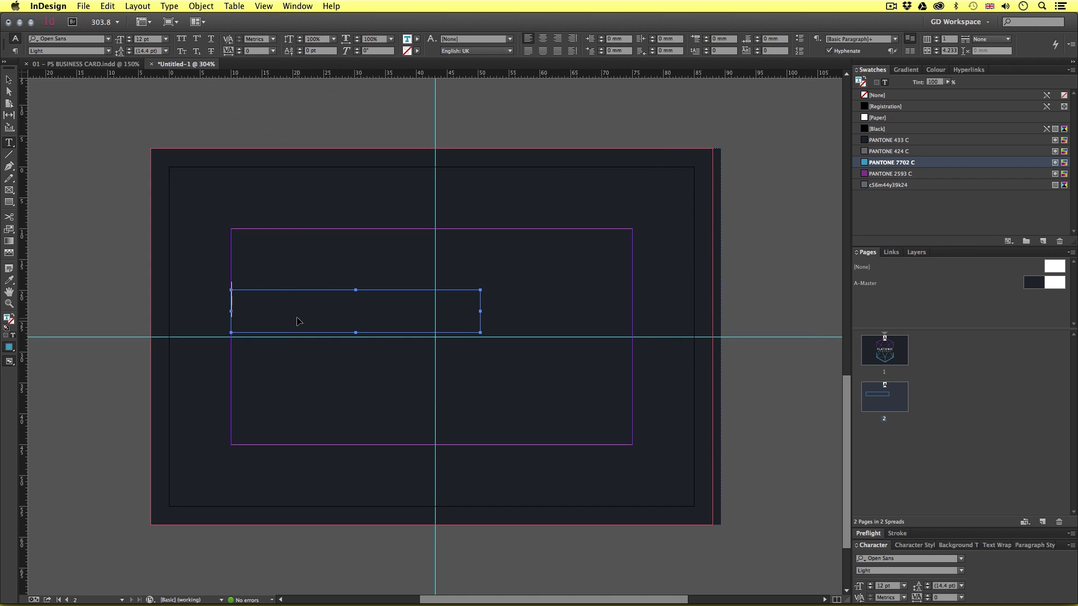
pyautogui.press('super+v')
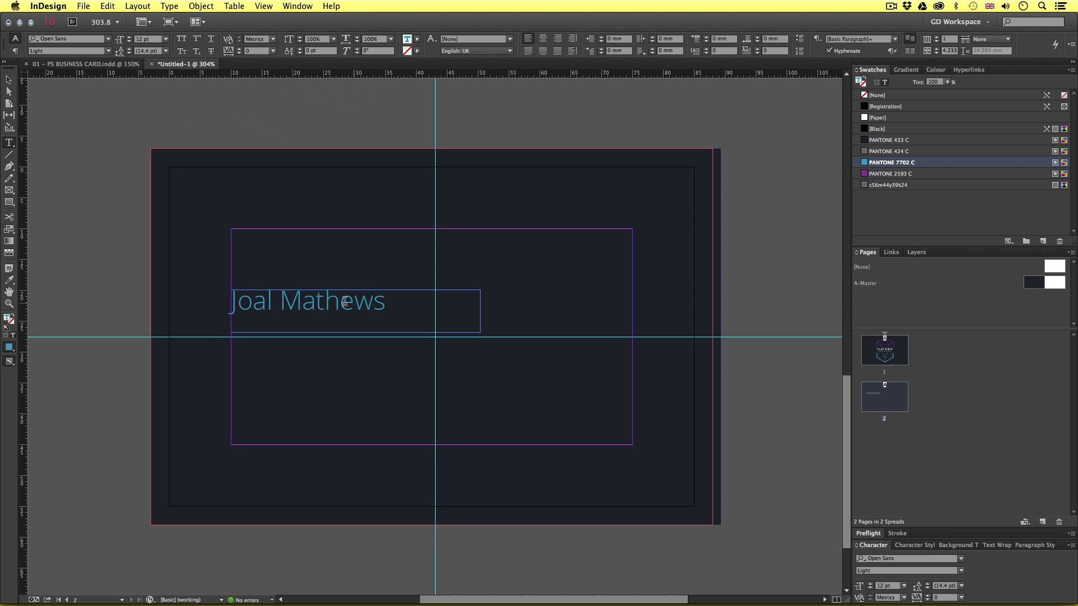
# - Set the contact name in All Caps with a tracking of 100
pyautogui.moveTo(384, 301); pyautogui.dragTo(228, 301)
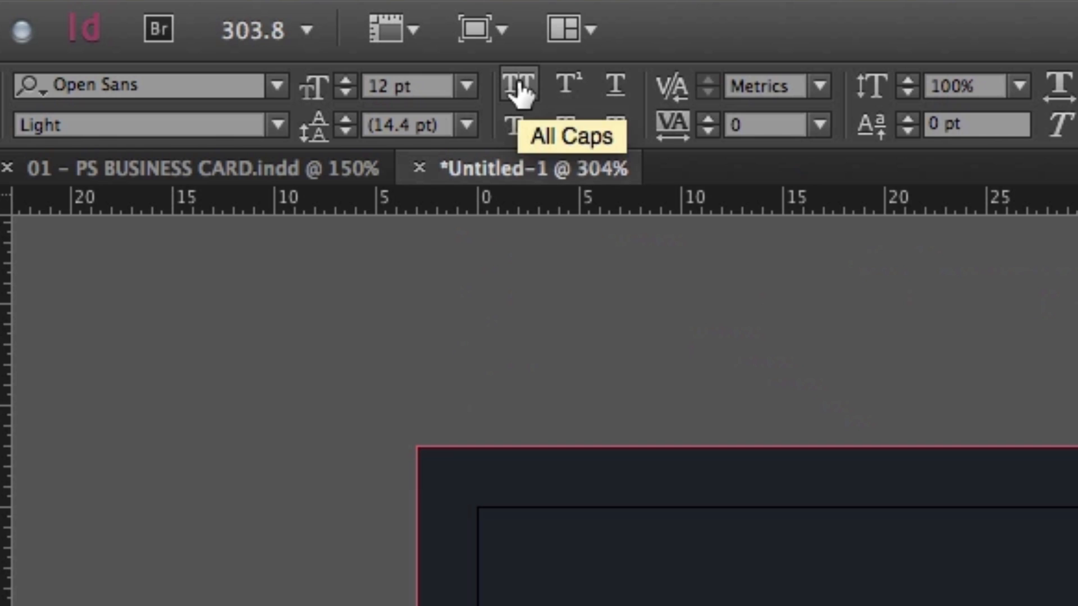
pyautogui.click(519, 87)
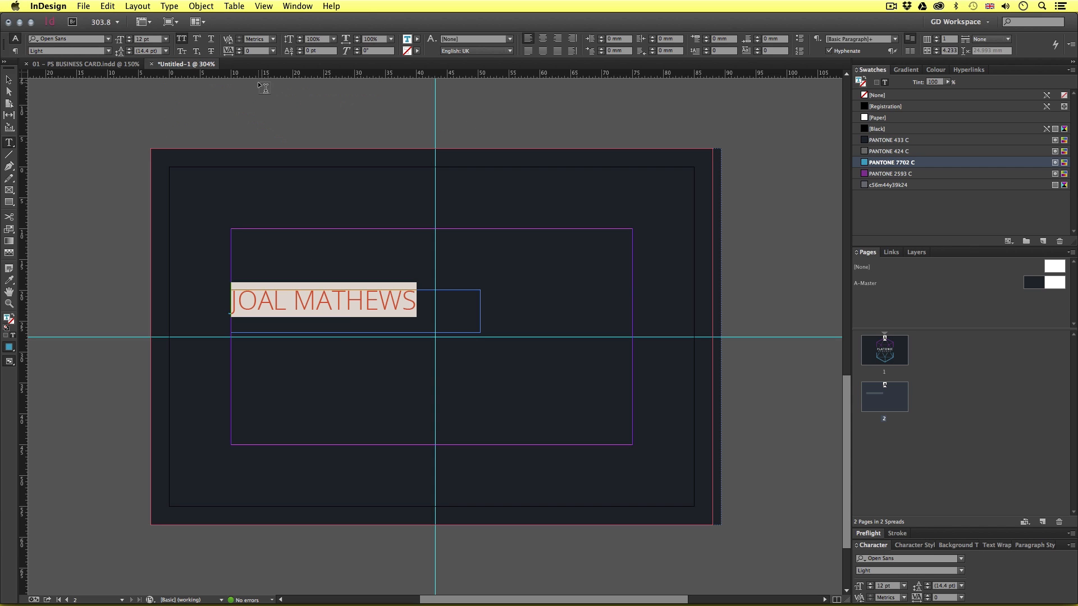
pyautogui.click(245, 51)
pyautogui.press('Return')
pyautogui.click(273, 51)
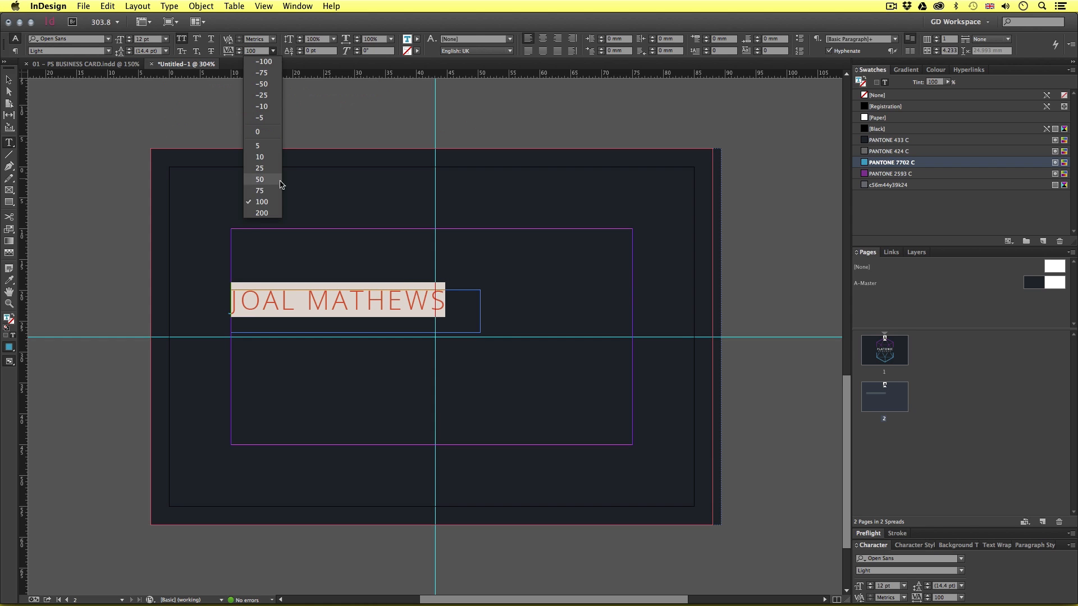
pyautogui.click(267, 204)
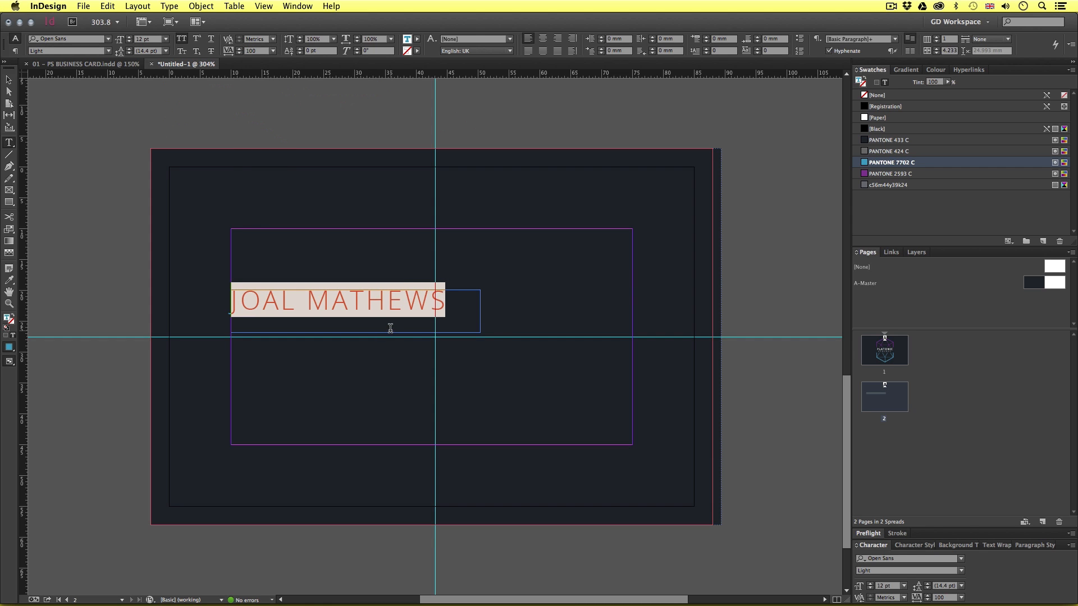
# - Shorten the name's text frame from its bottom edge to a height of about 4.2 mm
pyautogui.click(8, 80)
pyautogui.click(84, 180)
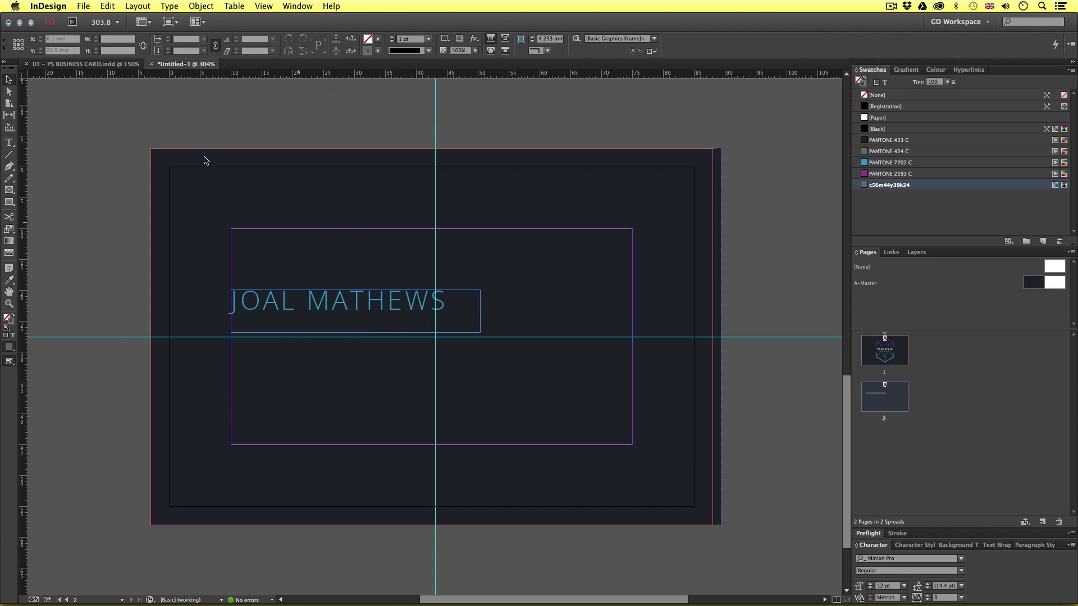
pyautogui.click(355, 335)
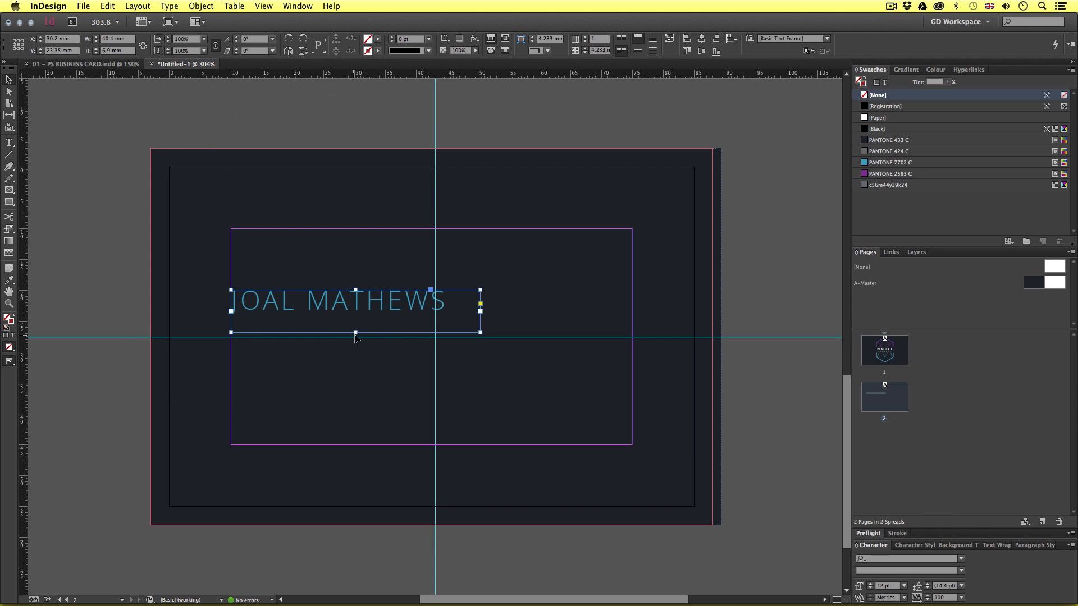
pyautogui.moveTo(357, 332); pyautogui.dragTo(356, 316)
pyautogui.press('z')
pyautogui.moveTo(134, 137); pyautogui.dragTo(742, 546)
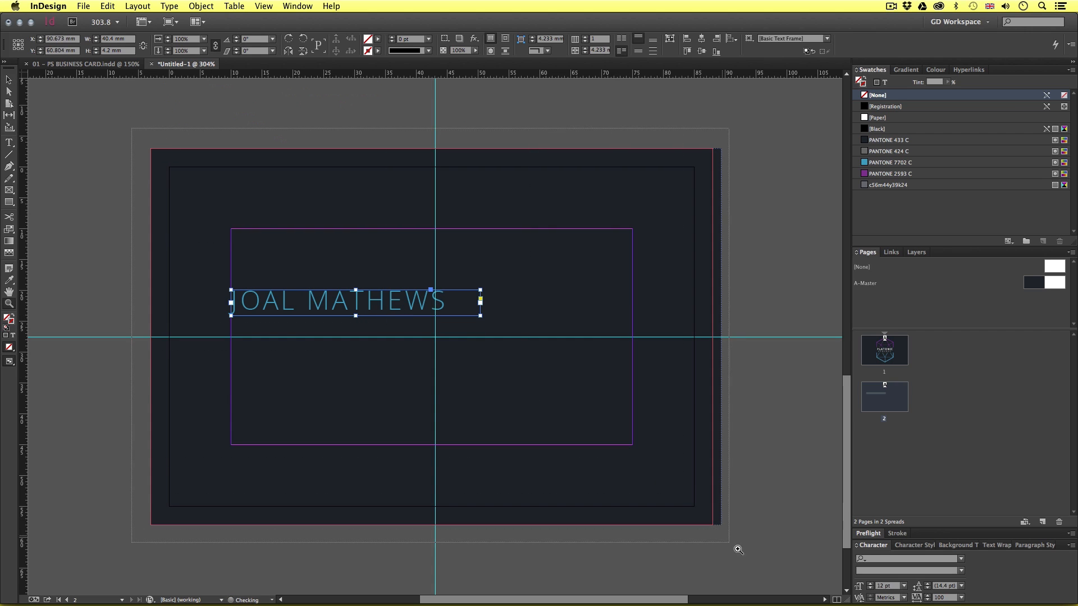
pyautogui.press('v')
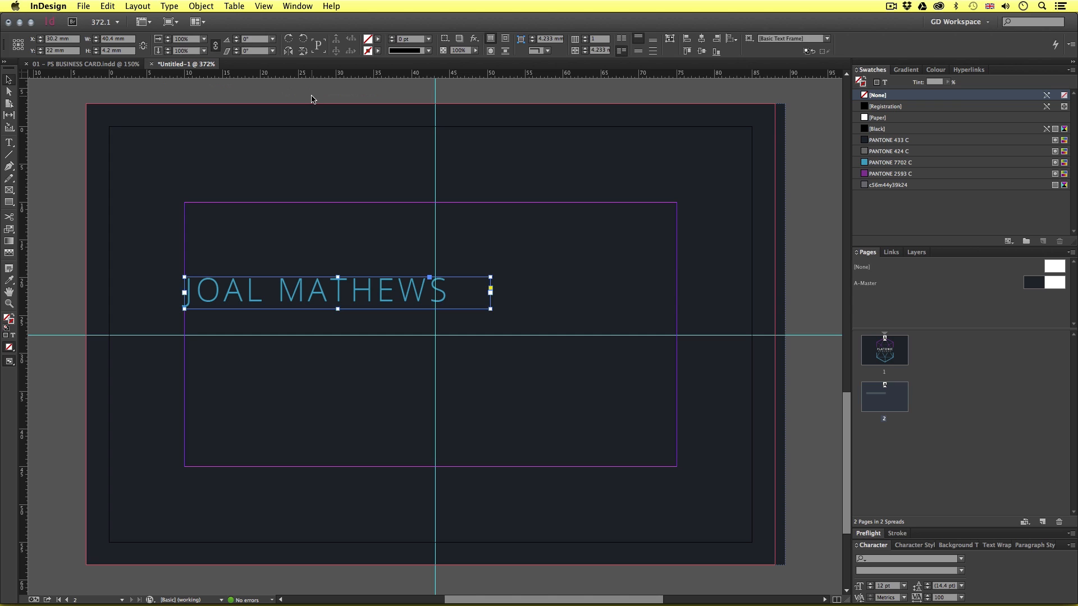
pyautogui.click(331, 226)
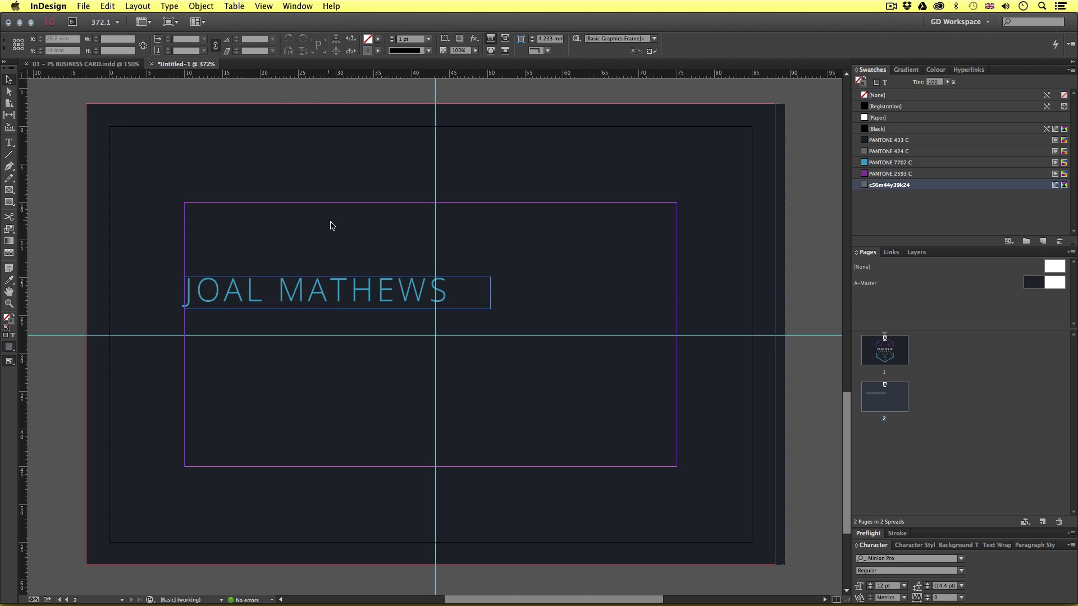
# - Duplicate the name frame directly below the original and position both frames just above the horizontal centre guide
pyautogui.click(362, 302)
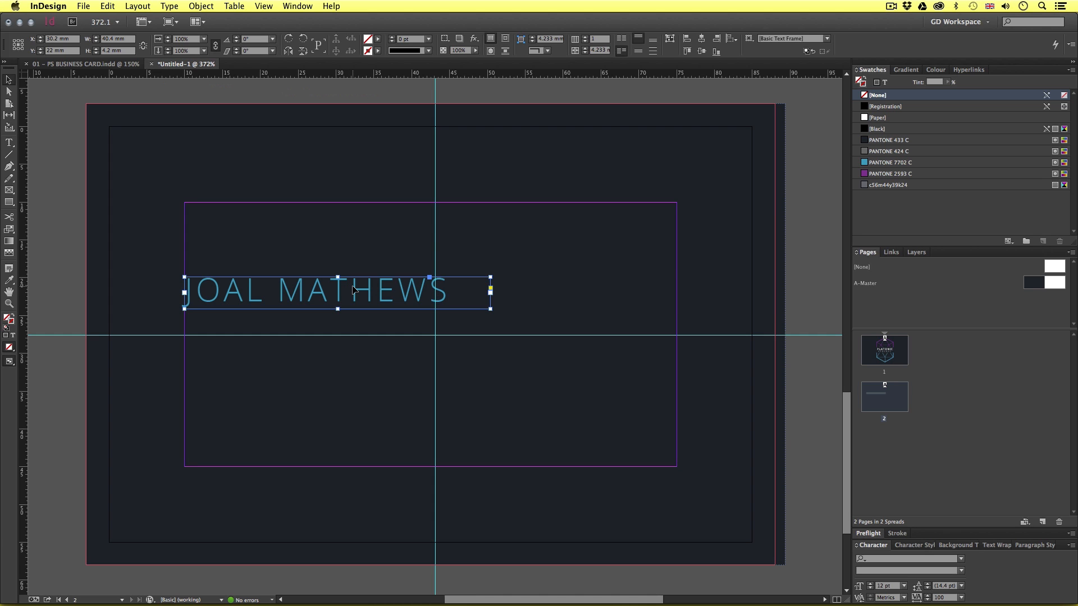
pyautogui.moveTo(355, 287)
pyautogui.mouseDown()
pyautogui.moveTo(355, 323)
pyautogui.moveTo(368, 284)
pyautogui.mouseUp()
pyautogui.keyDown('shift'); pyautogui.click(384, 294); pyautogui.keyUp('shift')
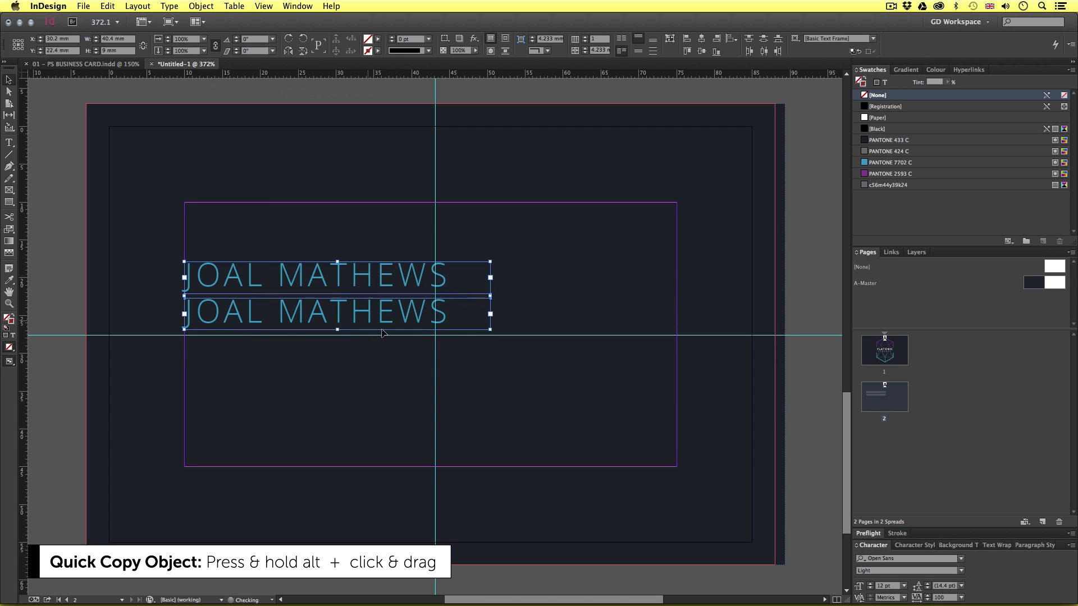
pyautogui.click(356, 231)
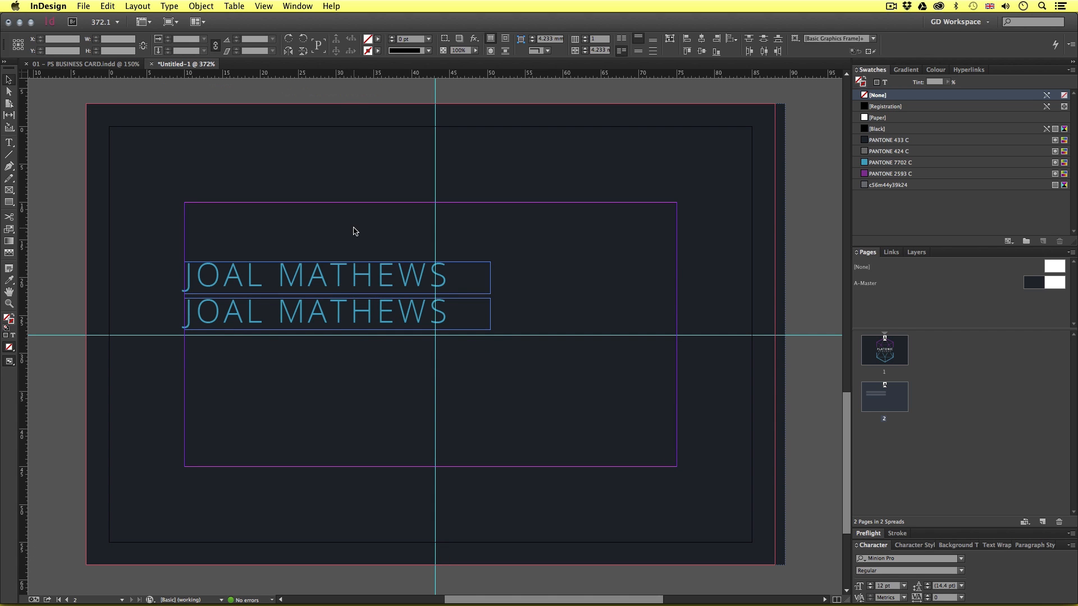
# - Colour the text in the lower duplicate name frame PANTONE 2593 C and set its size to 6 pt
pyautogui.doubleClick(359, 314)
pyautogui.moveTo(448, 312); pyautogui.dragTo(183, 310)
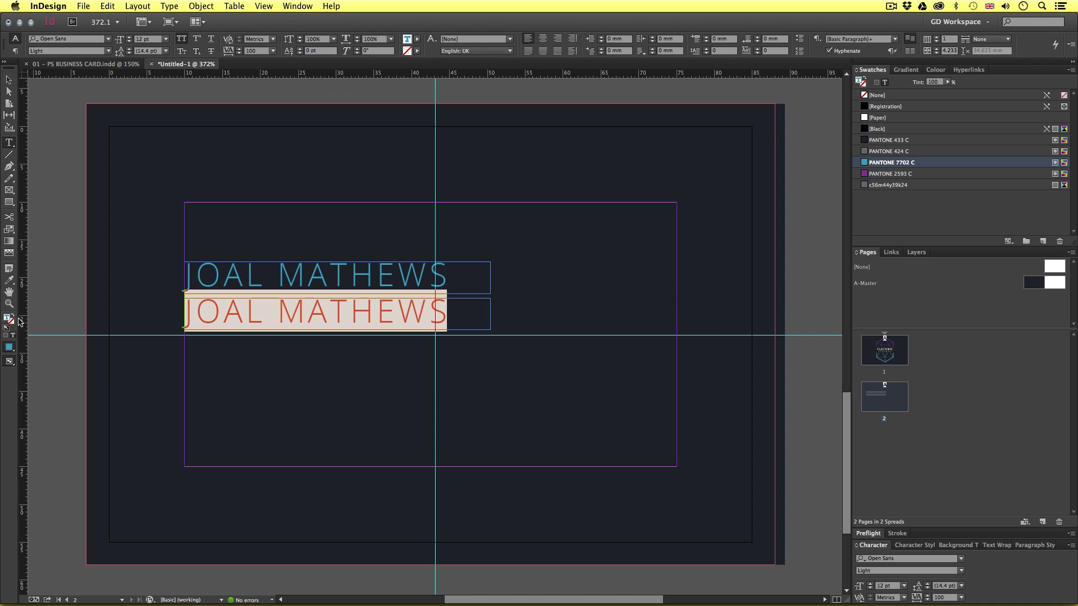
pyautogui.click(894, 174)
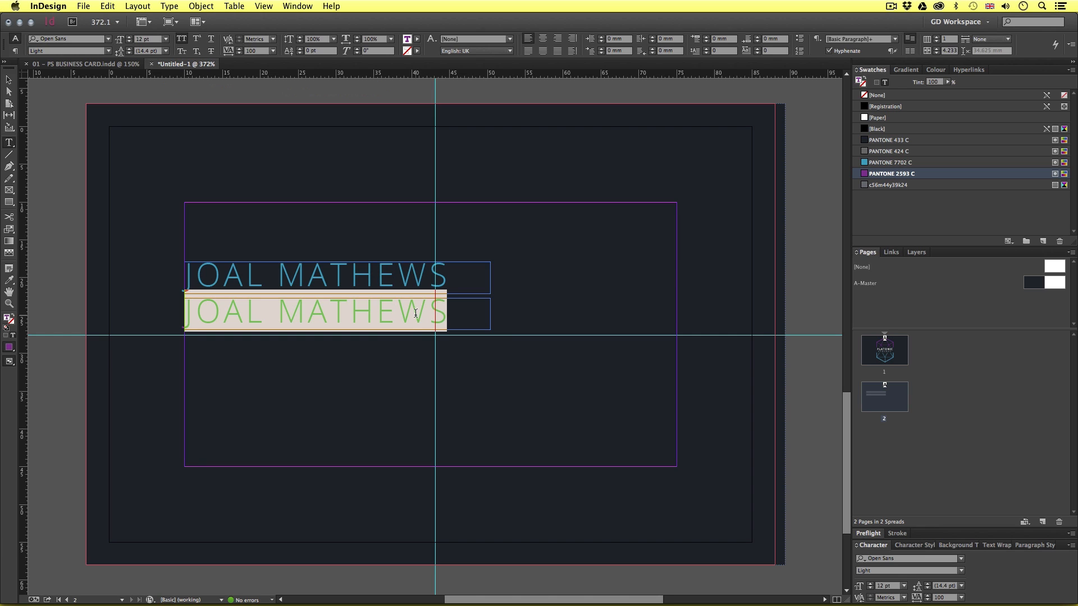
pyautogui.doubleClick(140, 39)
pyautogui.write('6')
pyautogui.press('Return')
# - Copy "Interiors master planning" from the business card copy in TextEdit and paste it over the duplicated name in InDesign
pyautogui.press('super+Tab')
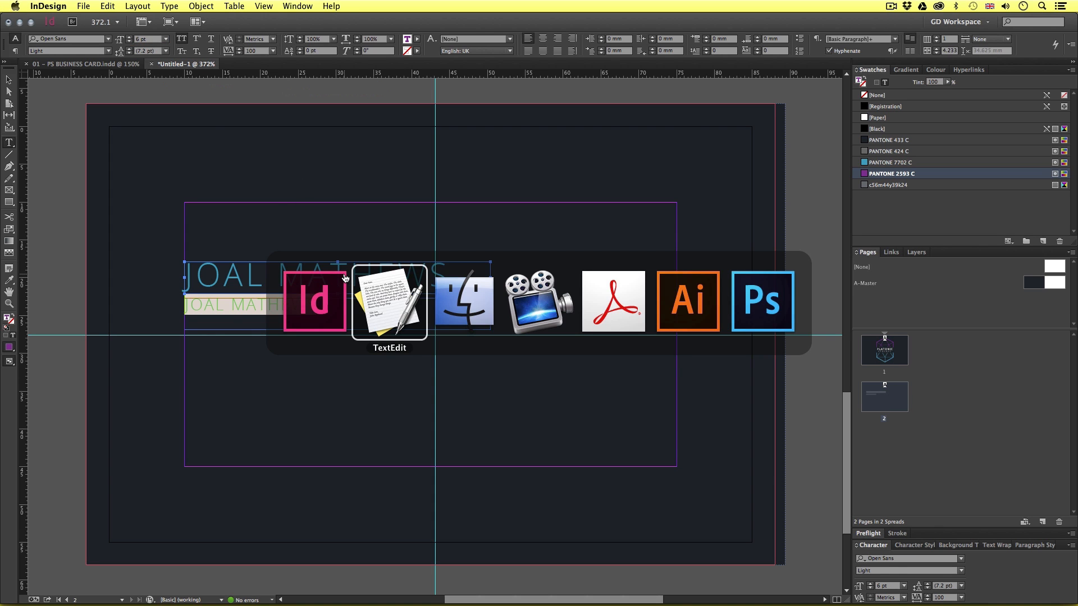
pyautogui.moveTo(444, 284); pyautogui.dragTo(341, 279)
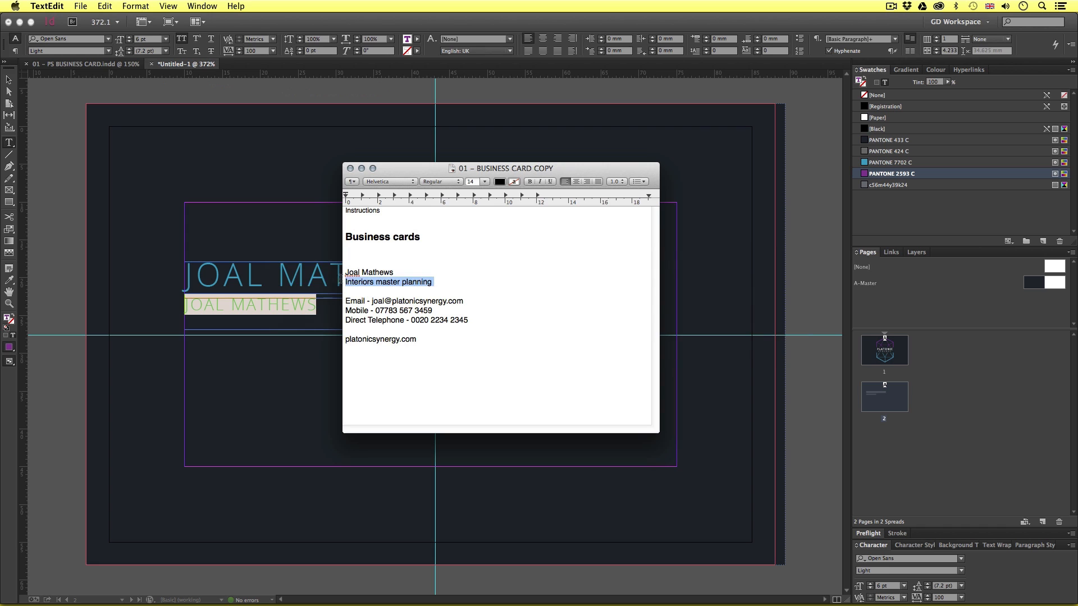
pyautogui.press('super+c')
pyautogui.press('super+Tab')
pyautogui.press('super+v')
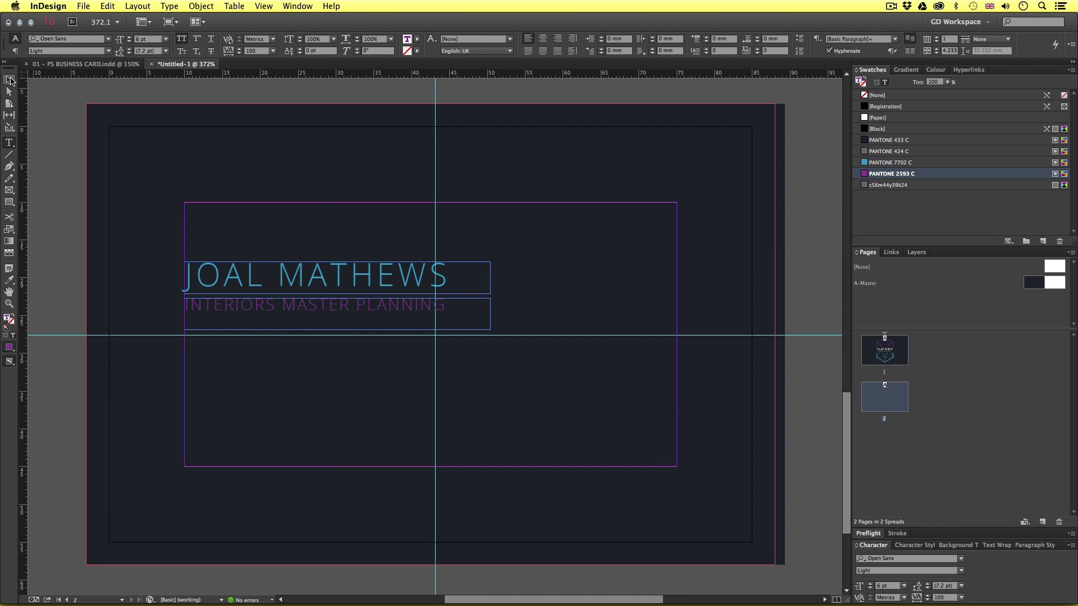
pyautogui.click(9, 81)
pyautogui.click(242, 188)
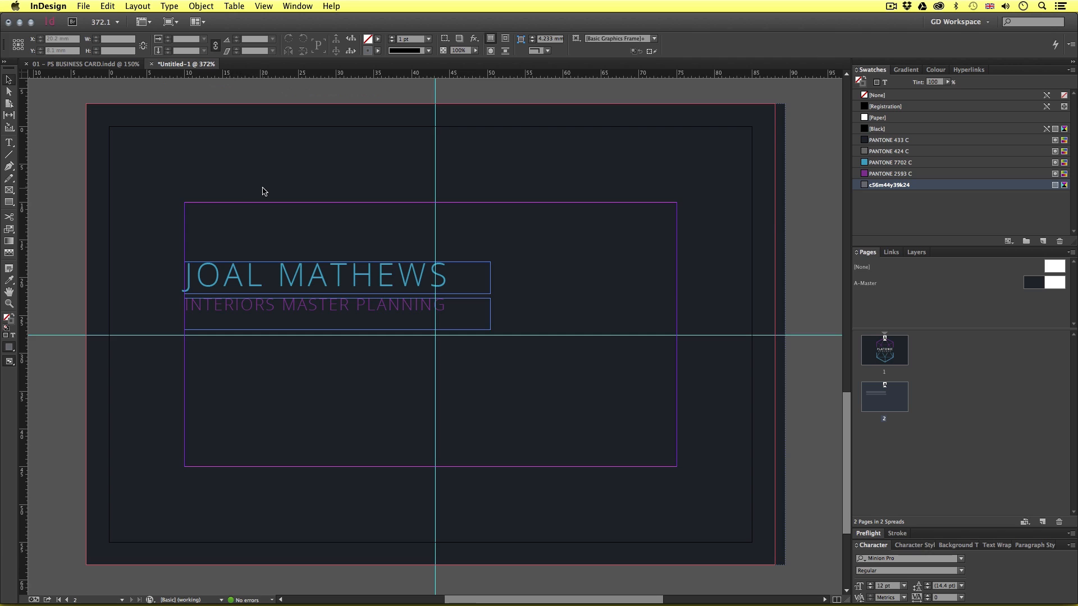
# - Preview the card without guides and set the job title's font style to Open Sans Regular
pyautogui.press('w')
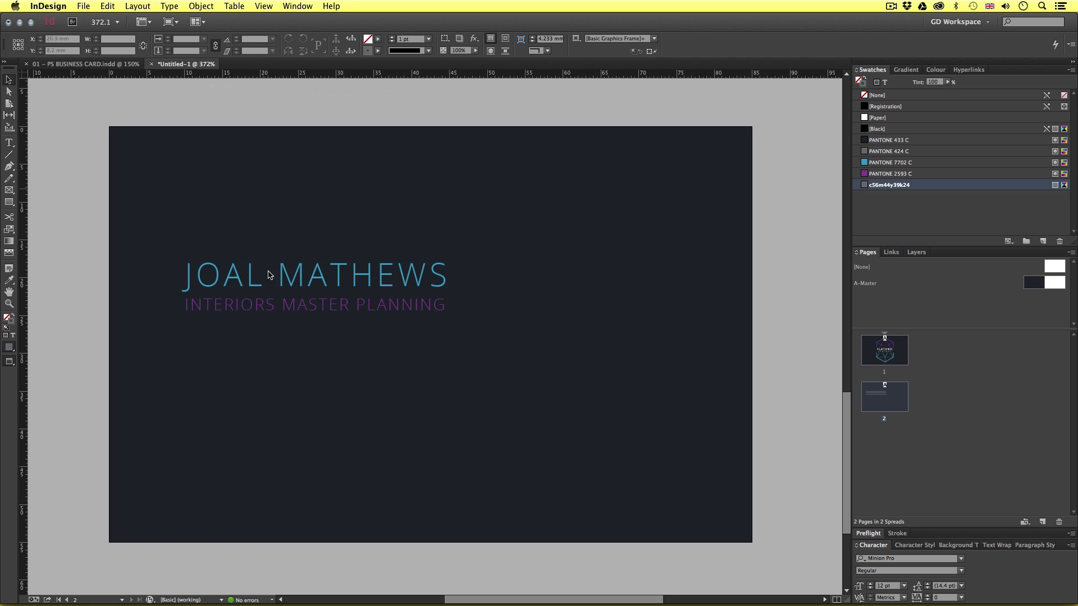
pyautogui.click(347, 313)
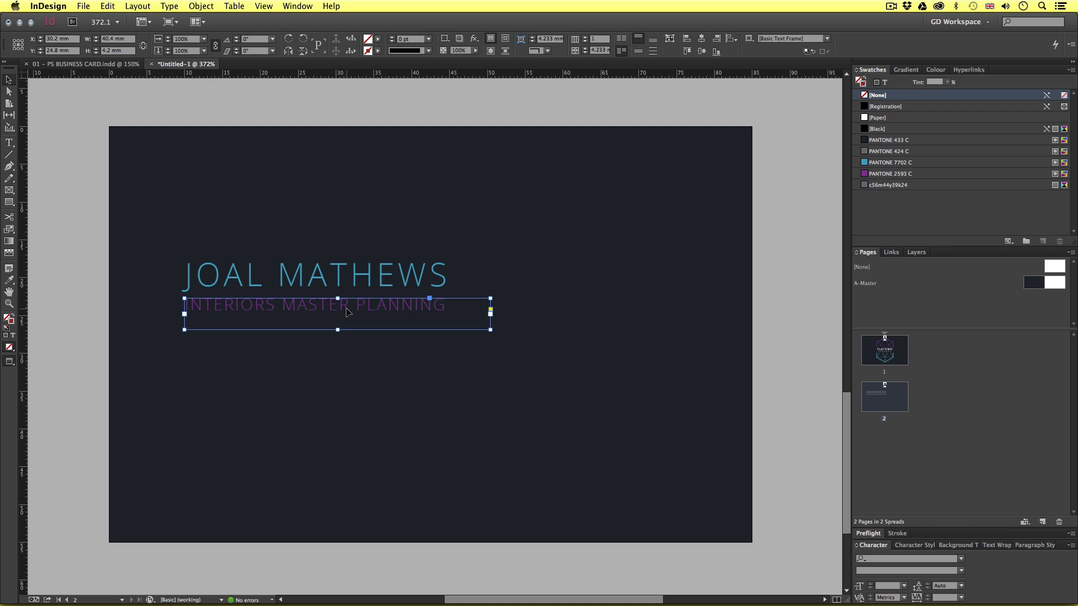
pyautogui.doubleClick(348, 313)
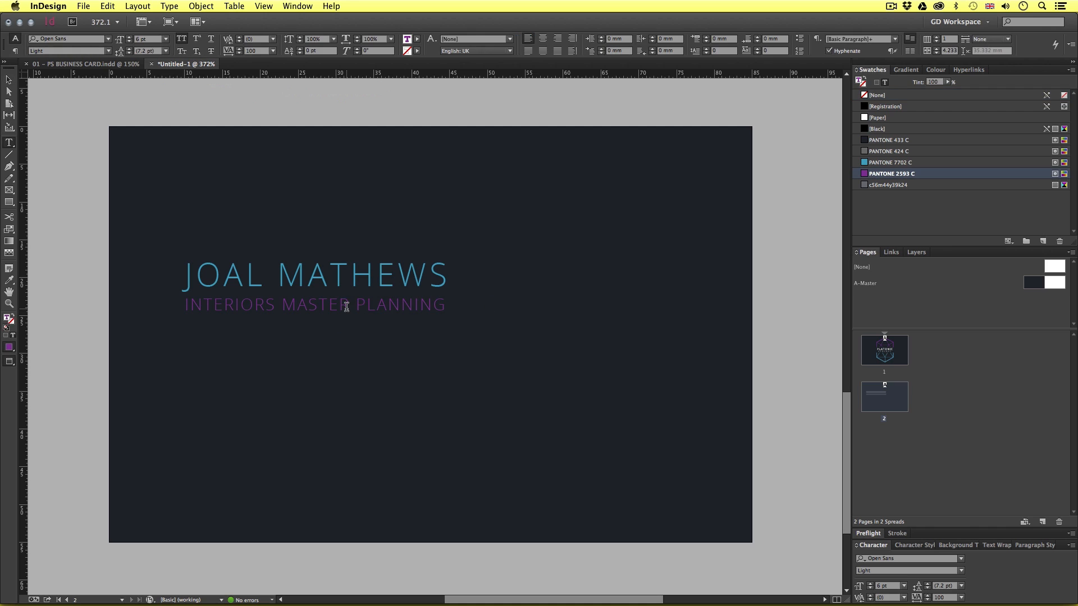
pyautogui.tripleClick(410, 304)
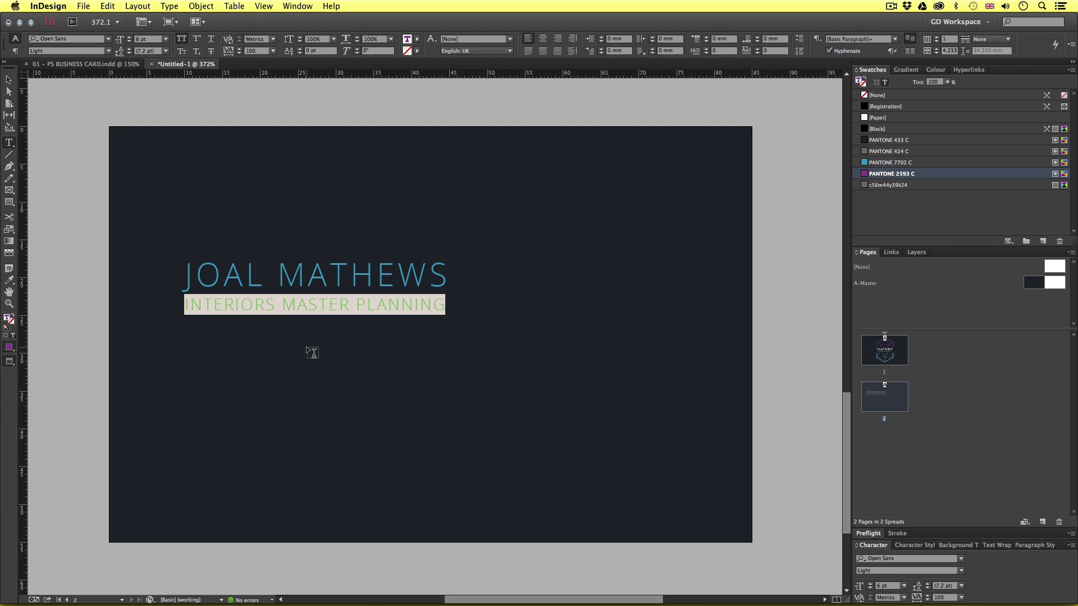
pyautogui.click(109, 51)
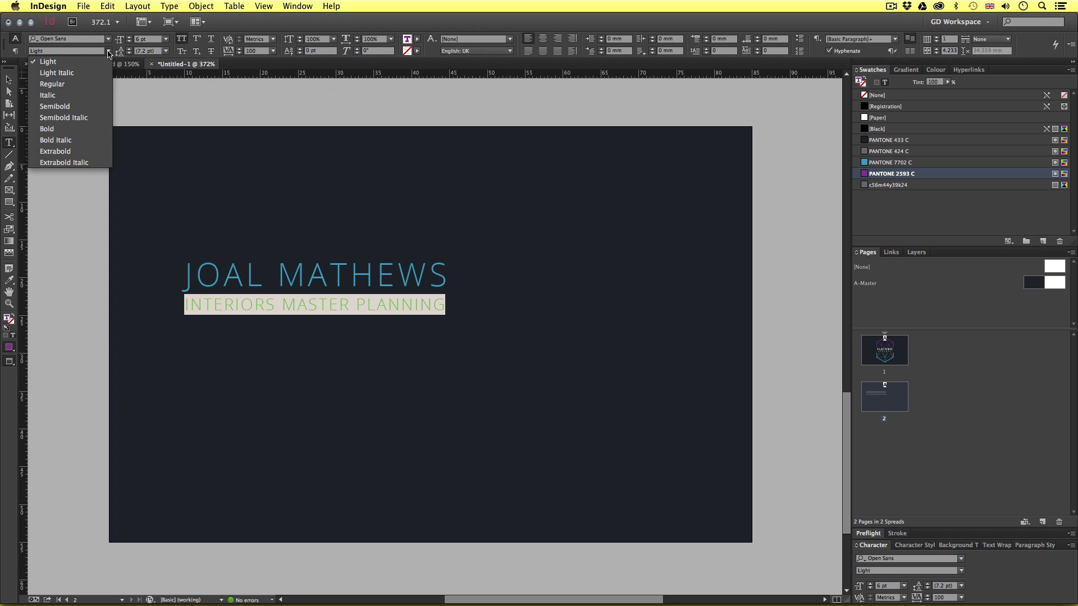
pyautogui.click(84, 85)
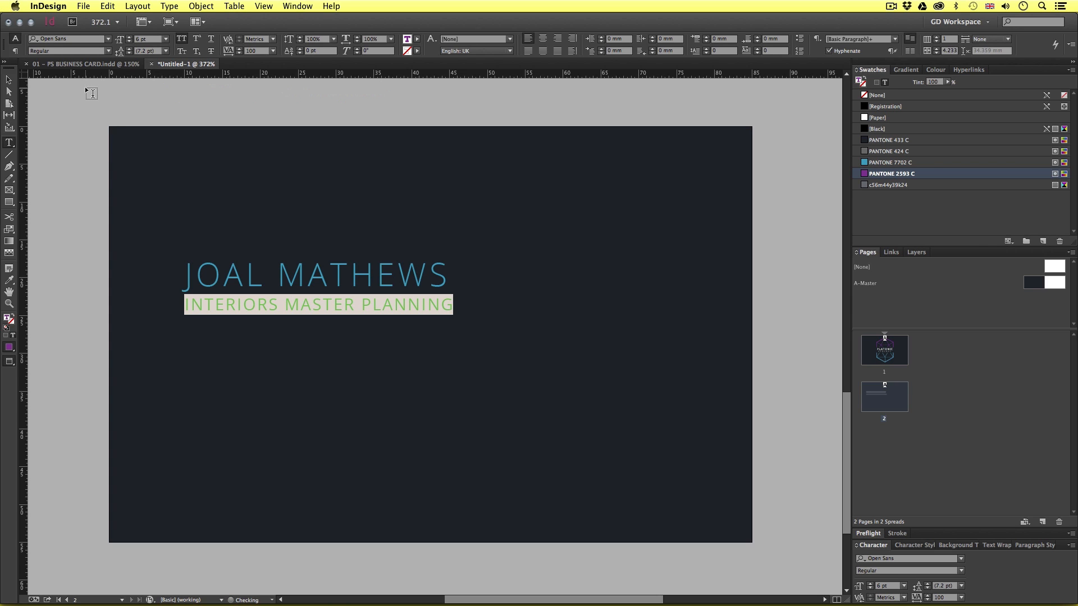
pyautogui.click(9, 81)
pyautogui.click(276, 148)
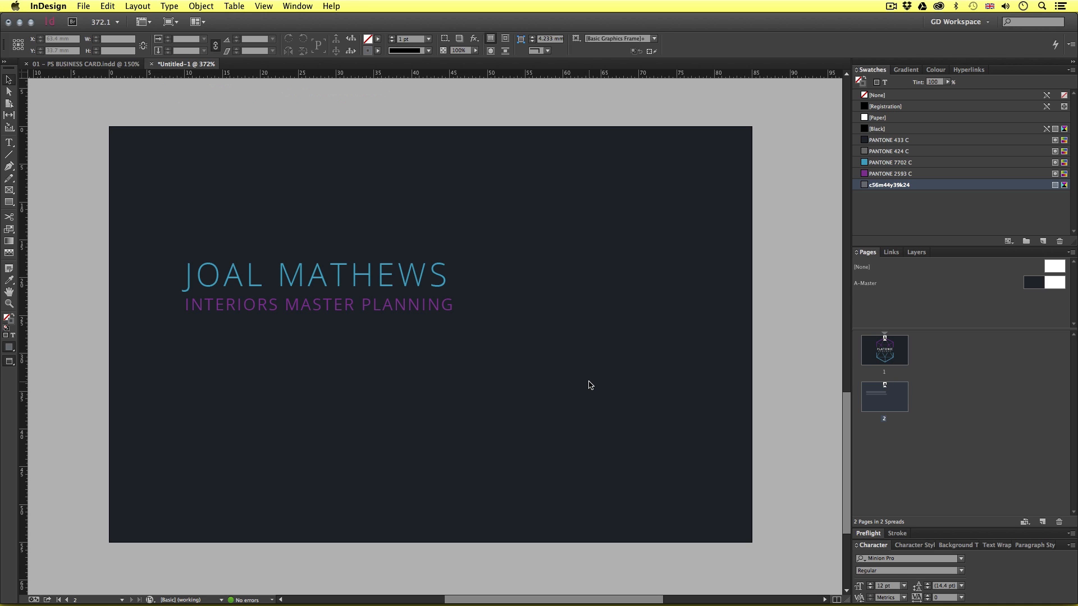
# - Return to normal view and shorten the job title's frame from its bottom edge to about 2 mm high
pyautogui.press('w')
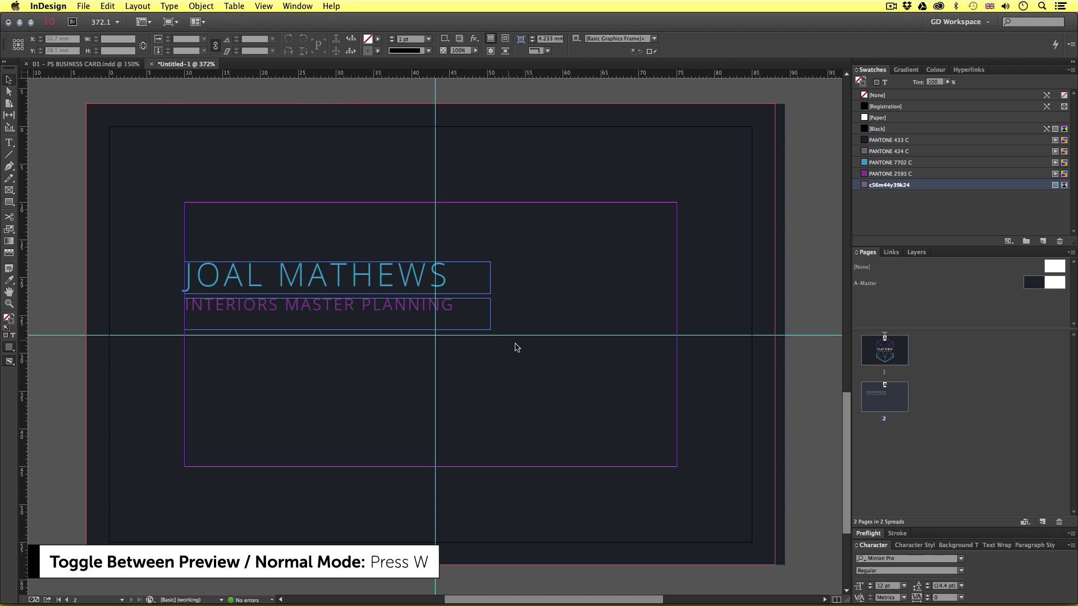
pyautogui.click(393, 325)
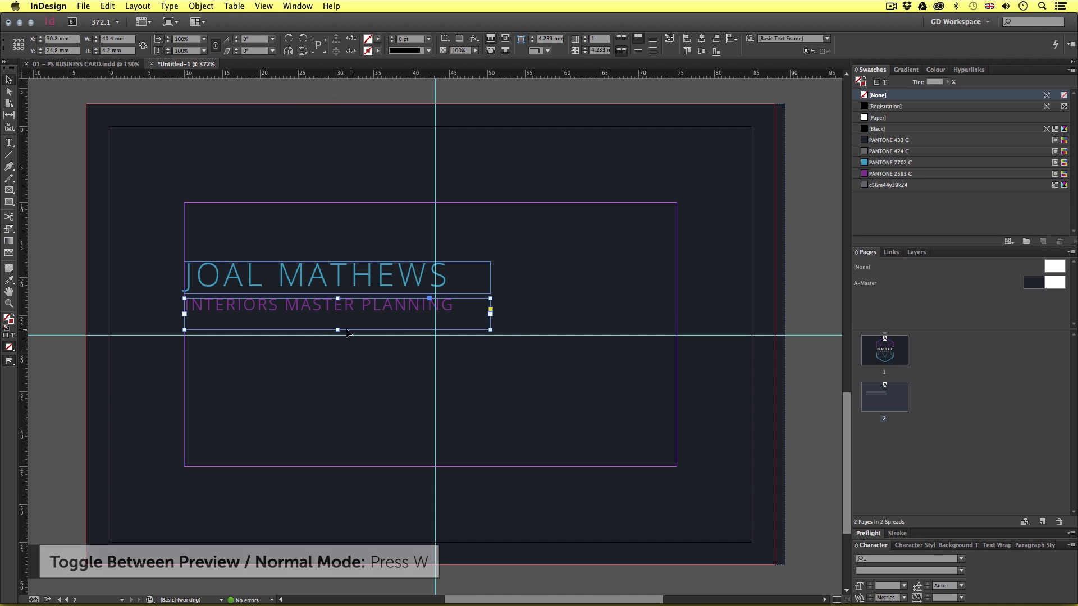
pyautogui.moveTo(337, 329); pyautogui.dragTo(337, 314)
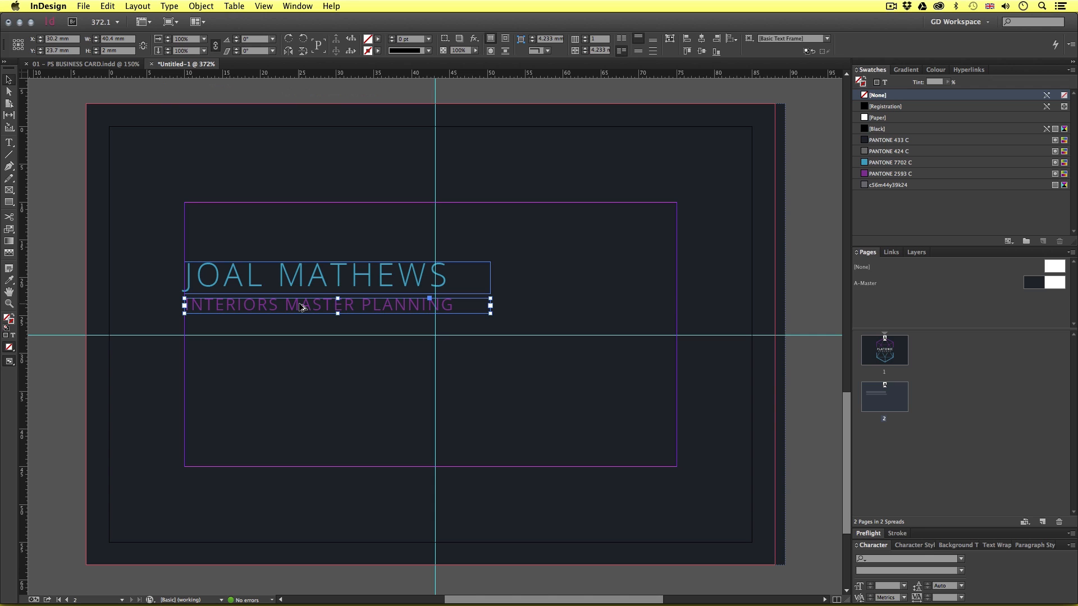
# - Duplicate the job title frame directly below the horizontal centre guide and extend the copy to the bottom margin, about 17.4 mm high
pyautogui.moveTo(301, 307); pyautogui.dragTo(299, 346)
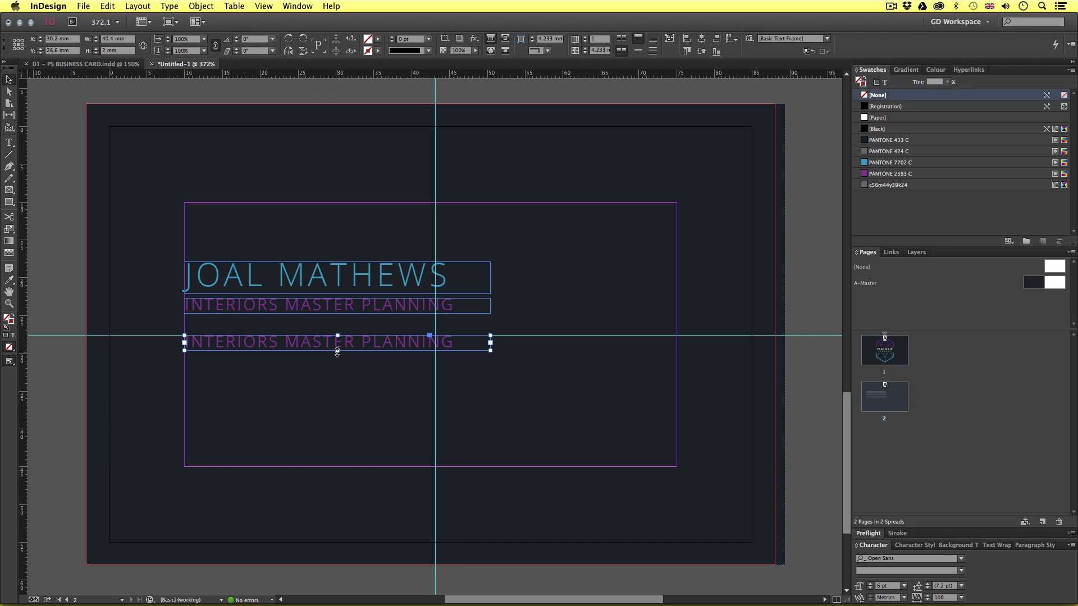
pyautogui.moveTo(337, 352); pyautogui.dragTo(338, 466)
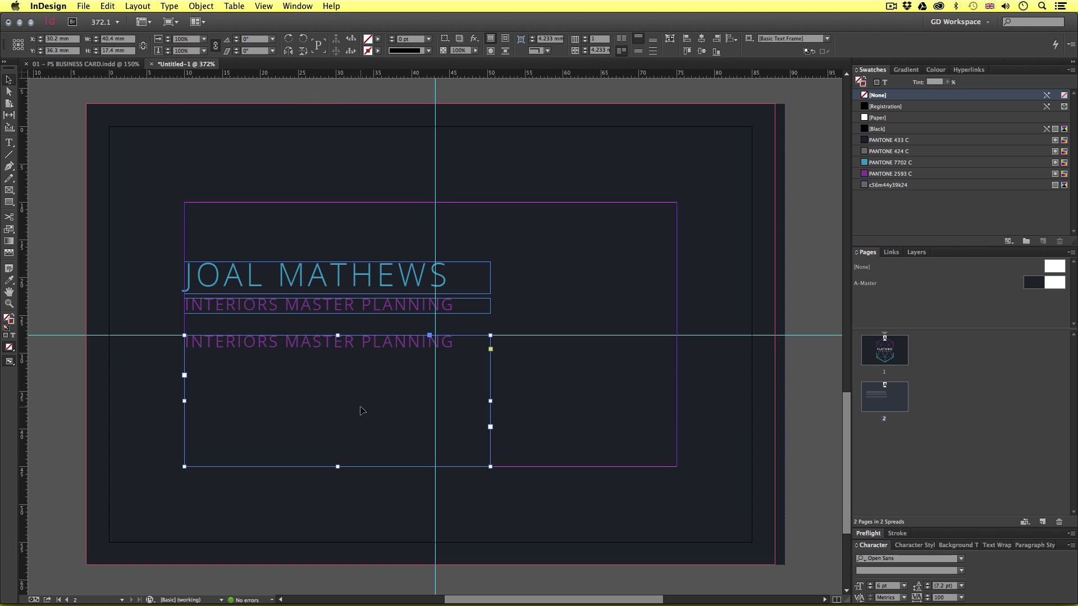
# - Copy the e-mail, mobile, direct telephone and website lines from TextEdit and paste them over the text in the lower InDesign frame
pyautogui.press('super+Tab')
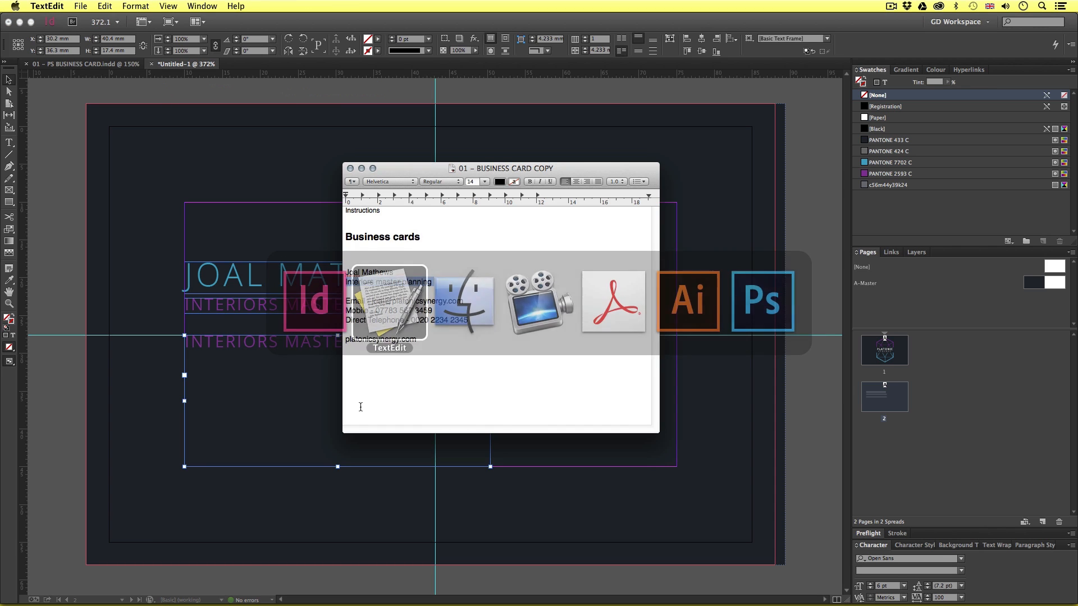
pyautogui.click(472, 320)
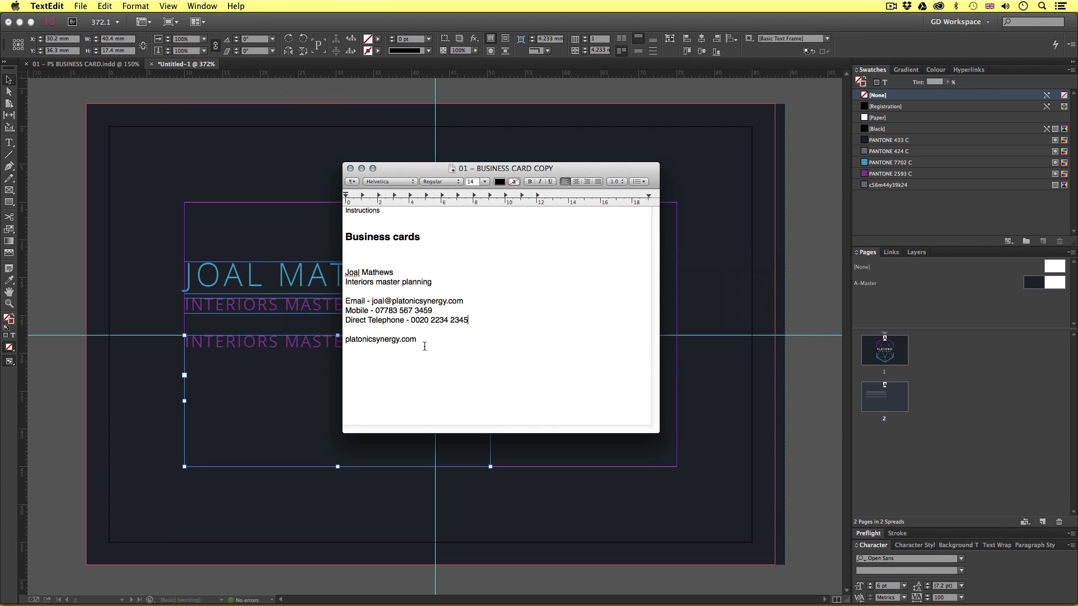
pyautogui.moveTo(435, 344); pyautogui.dragTo(344, 300)
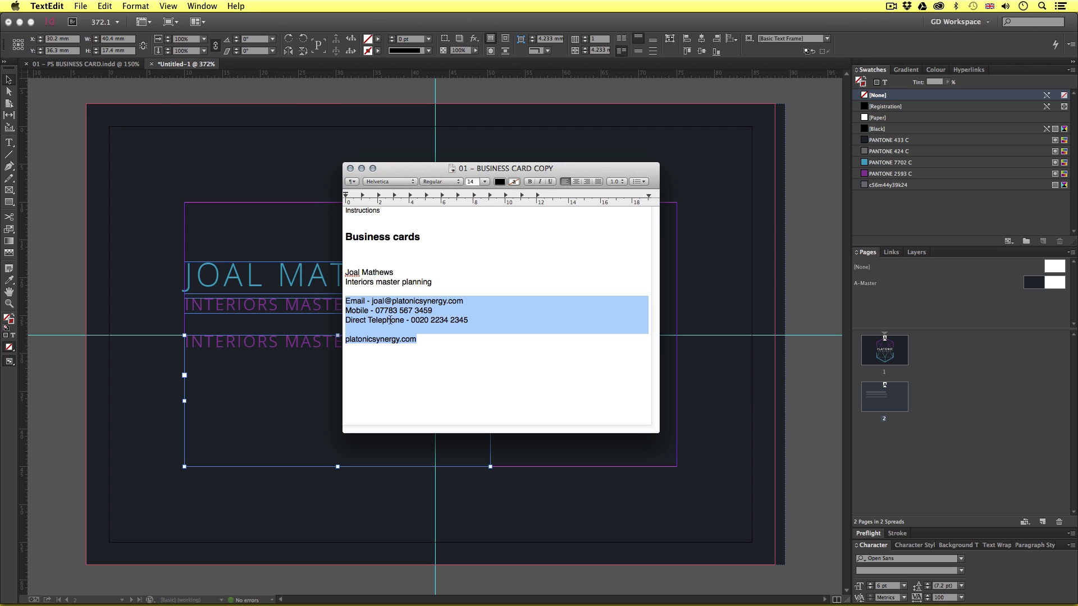
pyautogui.press('super+Tab')
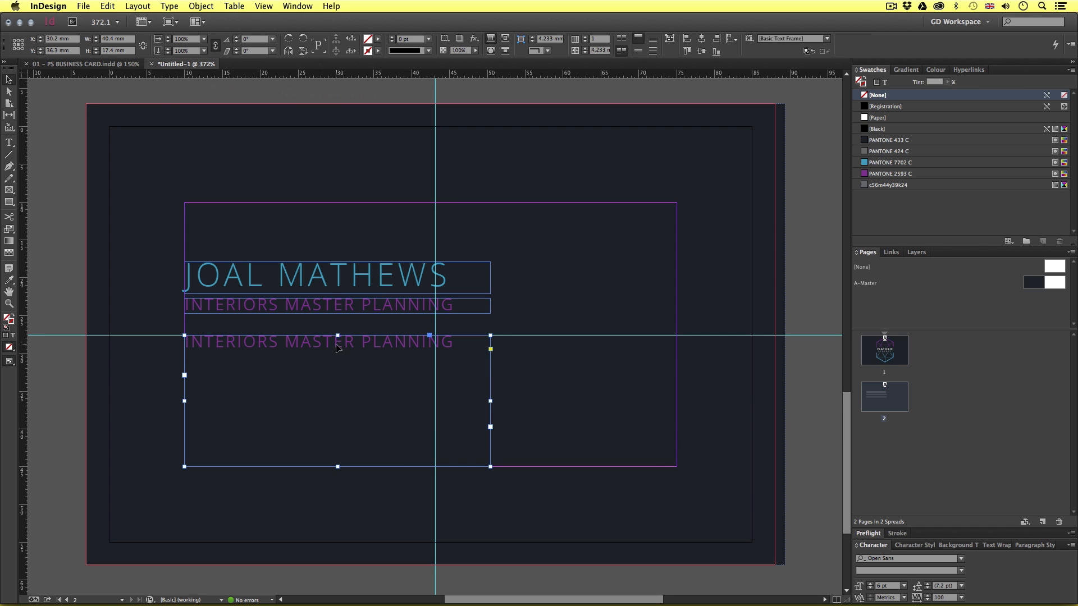
pyautogui.doubleClick(362, 342)
pyautogui.moveTo(454, 343); pyautogui.dragTo(177, 348)
pyautogui.press('super+v')
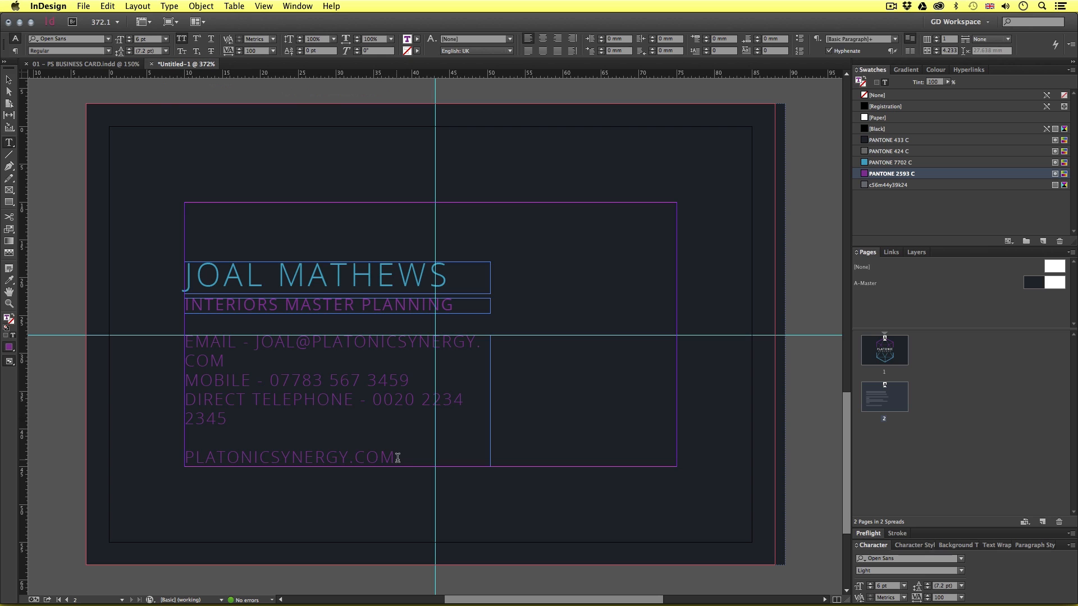
# - Turn off All Caps for the contact details and colour them PANTONE 424 C
pyautogui.moveTo(396, 457); pyautogui.dragTo(178, 333)
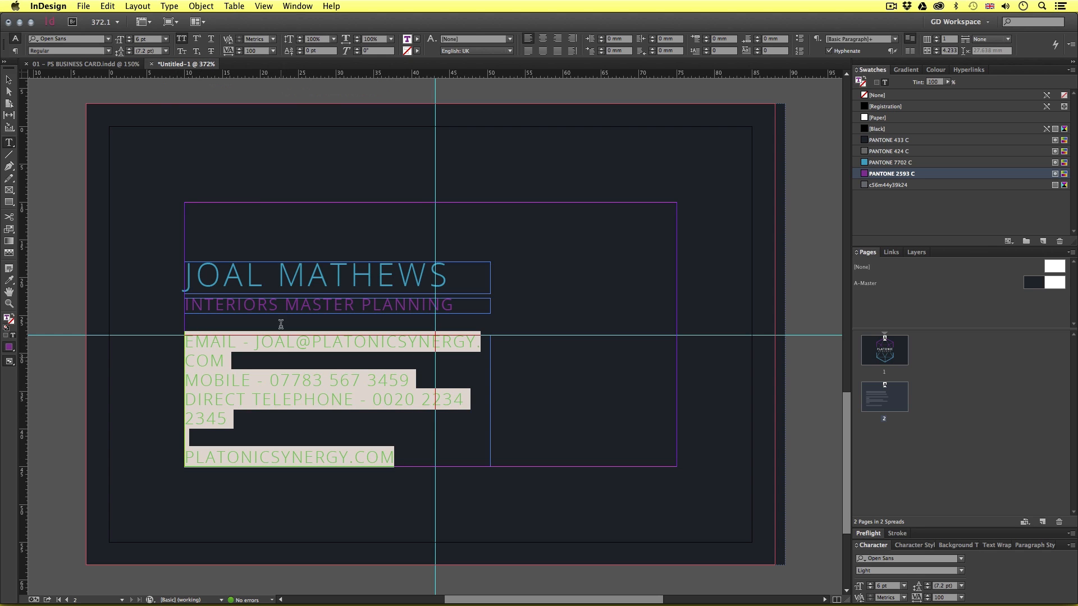
pyautogui.click(181, 39)
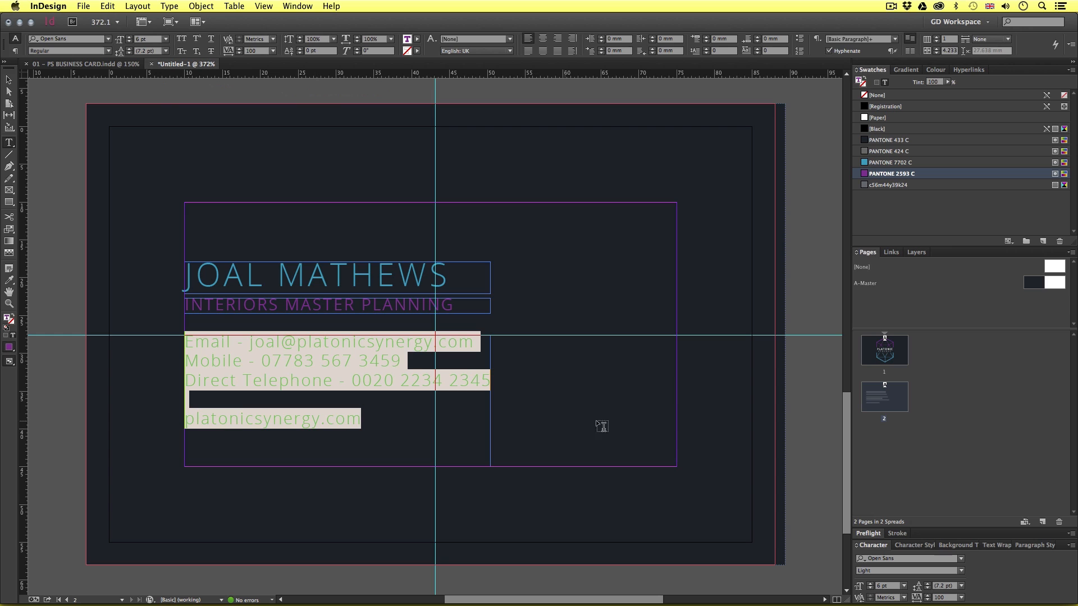
pyautogui.click(884, 152)
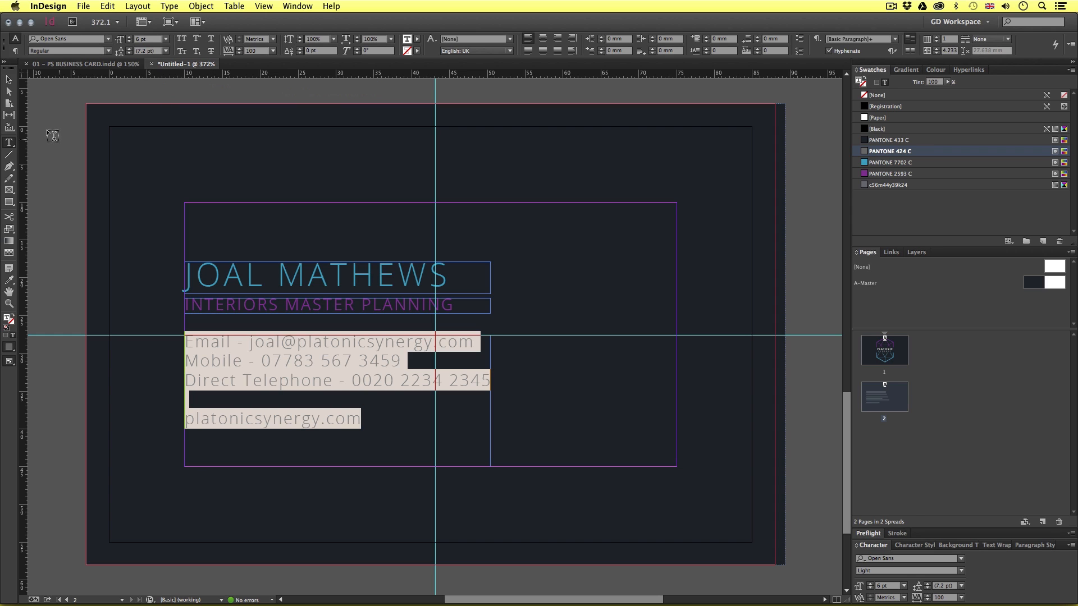
# - Shorten the Email, Mobile and Direct Telephone labels to E, M and D, removing the dashes and spaces after them
pyautogui.click(263, 360)
pyautogui.moveTo(250, 342); pyautogui.dragTo(195, 342)
pyautogui.press('BackSpace')
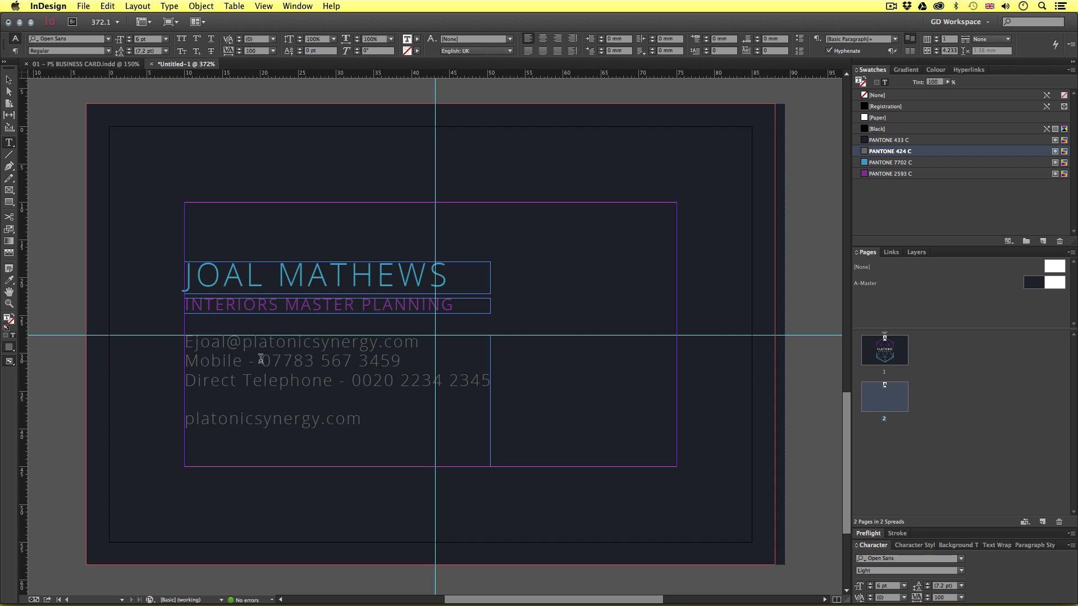
pyautogui.moveTo(263, 361); pyautogui.dragTo(197, 360)
pyautogui.press('BackSpace')
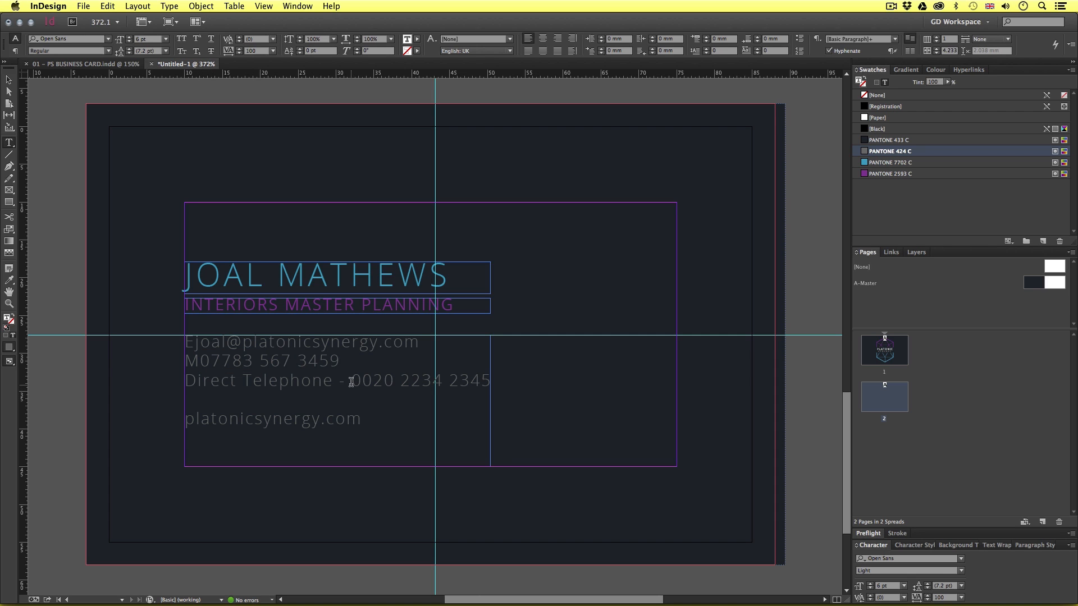
pyautogui.moveTo(352, 380); pyautogui.dragTo(198, 380)
pyautogui.press('BackSpace')
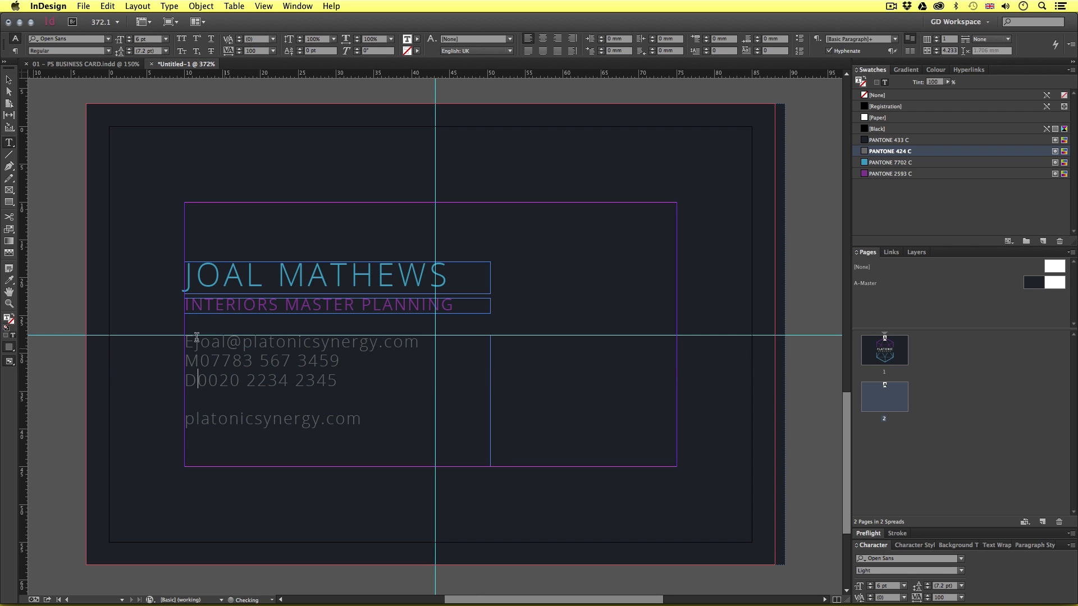
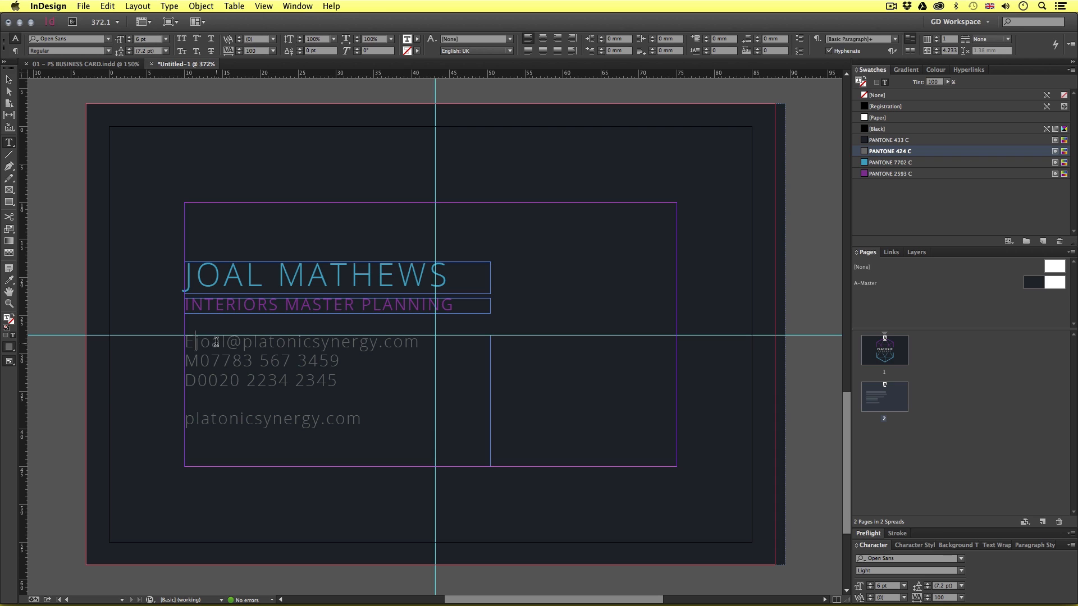
# - Insert a tab after each of the E, M and D labels in the contact details
pyautogui.press('Tab')
pyautogui.click(201, 378)
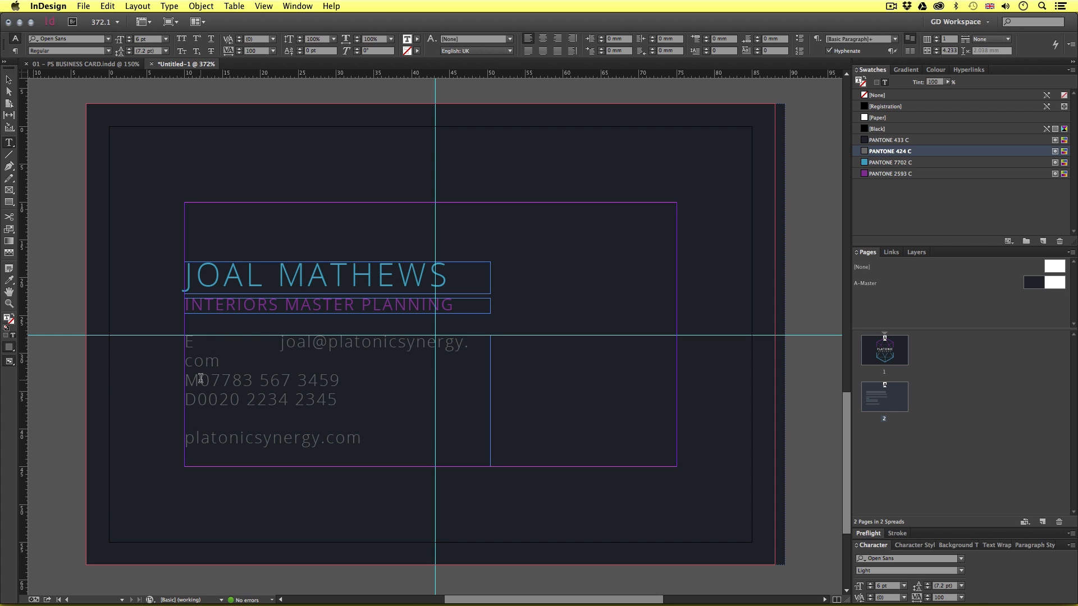
pyautogui.press('Tab')
pyautogui.click(198, 398)
pyautogui.press('Tab')
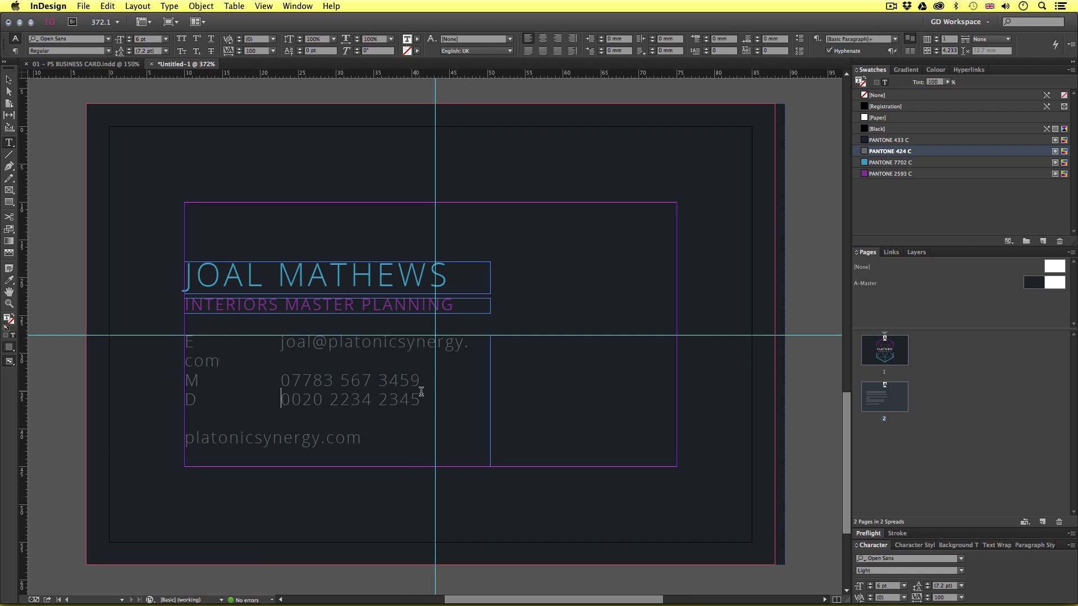
# - Set a left tab stop at about 3 mm for the E, M and D contact lines
pyautogui.moveTo(425, 398); pyautogui.dragTo(184, 345)
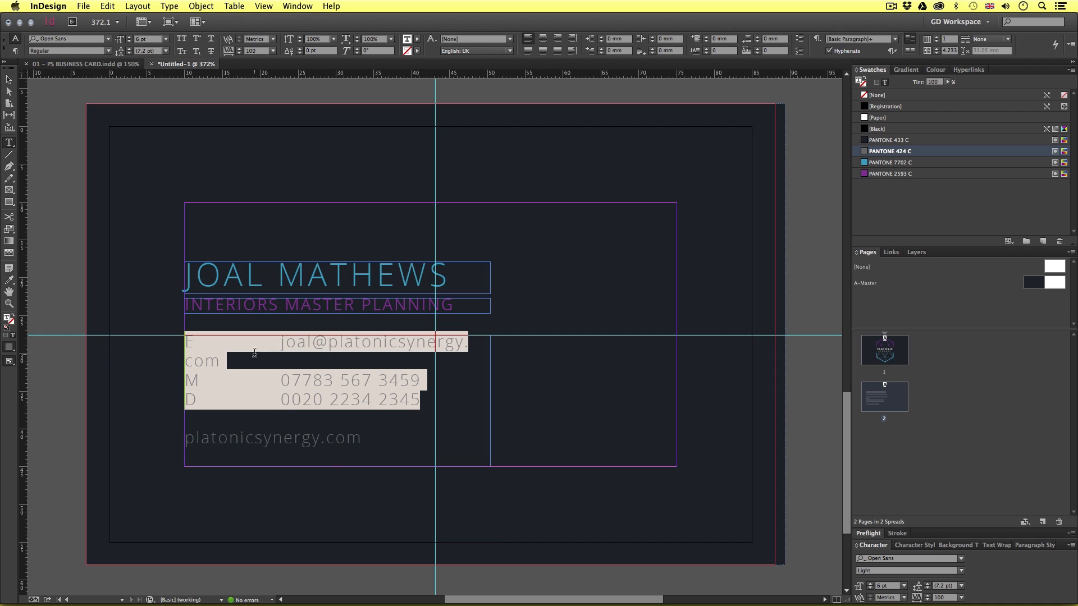
pyautogui.press('super')
pyautogui.press('super+shift+t')
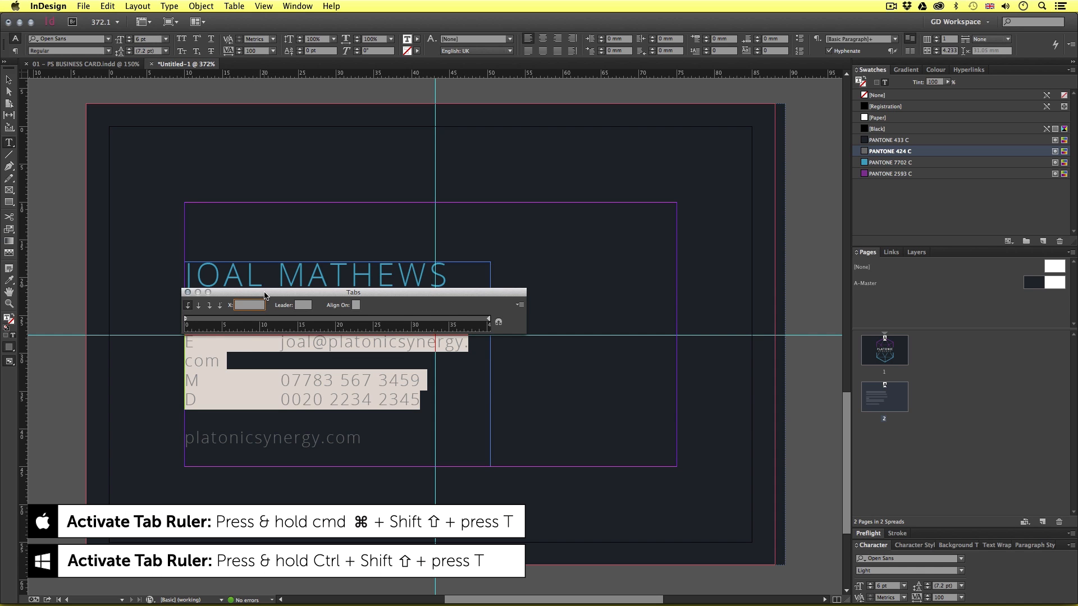
pyautogui.moveTo(264, 296); pyautogui.dragTo(265, 280)
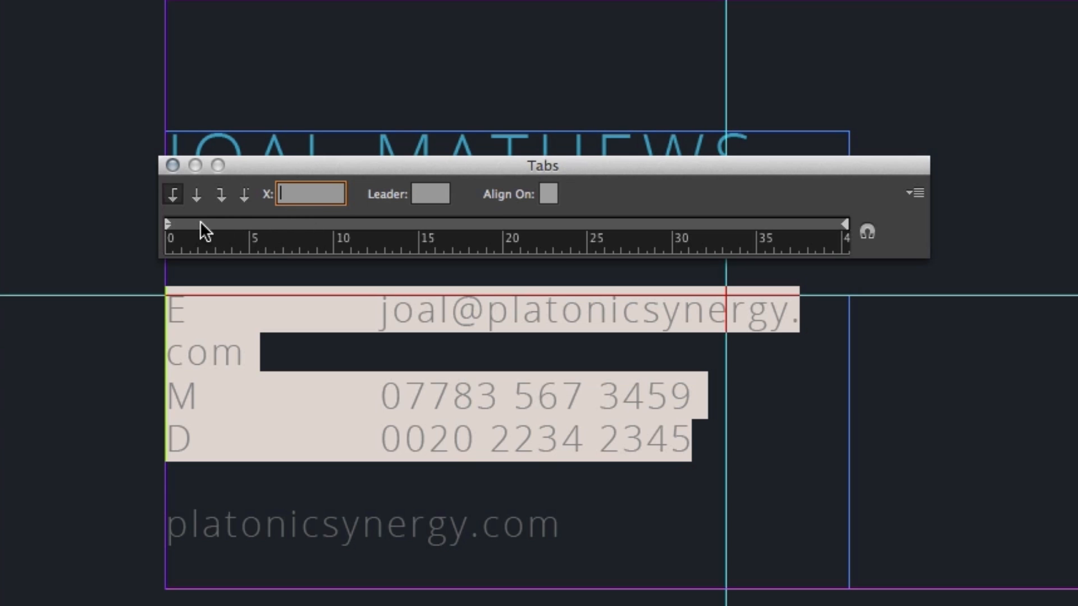
pyautogui.click(224, 223)
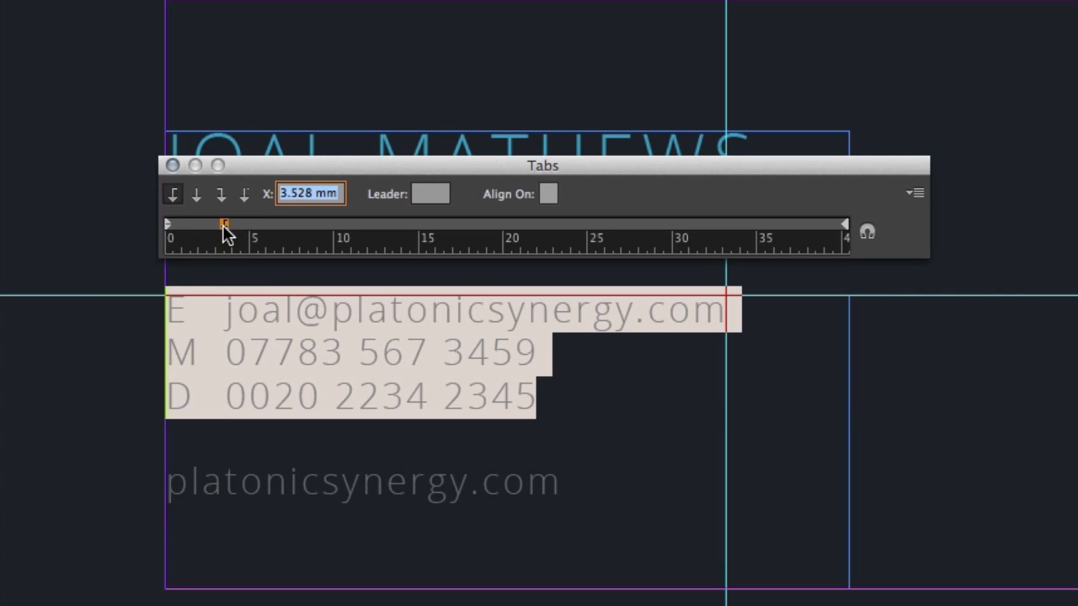
pyautogui.moveTo(224, 225)
pyautogui.mouseDown()
pyautogui.moveTo(450, 225)
pyautogui.moveTo(194, 225)
pyautogui.moveTo(216, 225)
pyautogui.mouseUp()
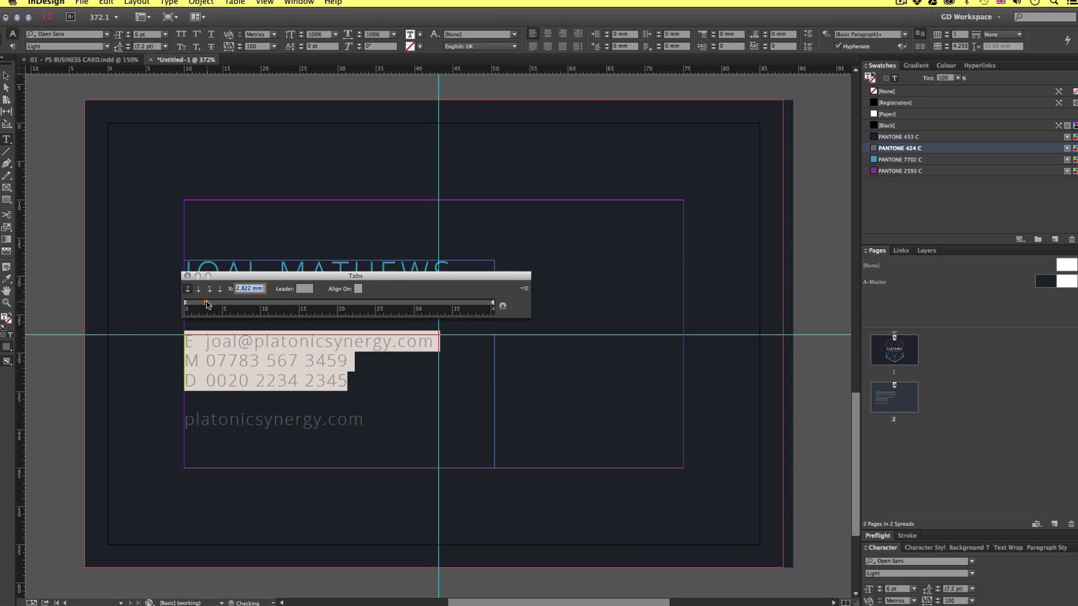
pyautogui.moveTo(208, 305); pyautogui.dragTo(211, 305)
pyautogui.click(188, 276)
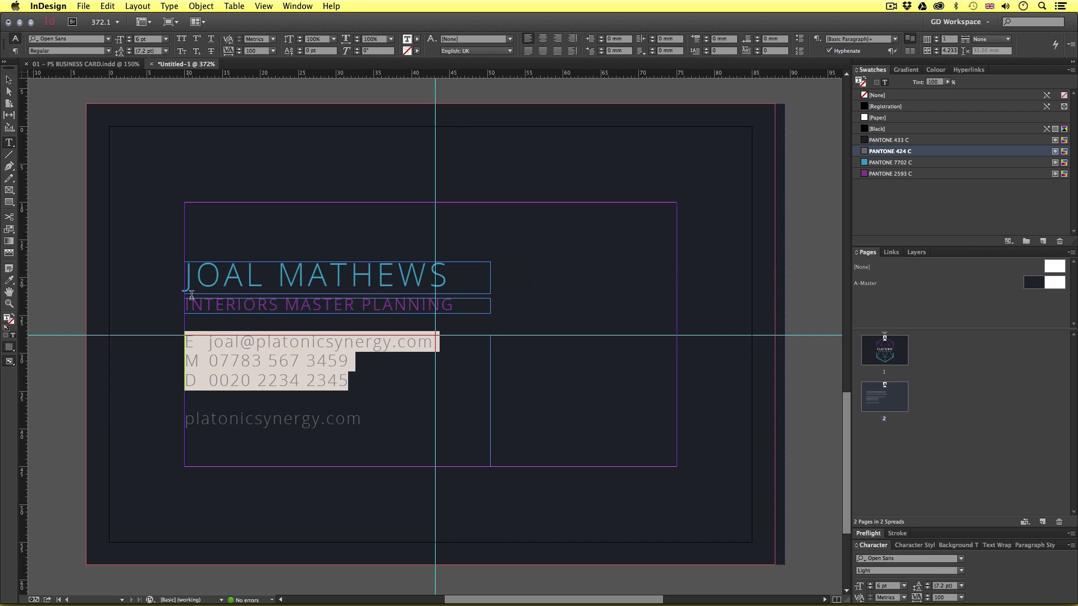
# - Set the E, M and D labels in Open Sans Bold and preview the card without guides
pyautogui.click(192, 341)
pyautogui.moveTo(194, 341); pyautogui.dragTo(183, 340)
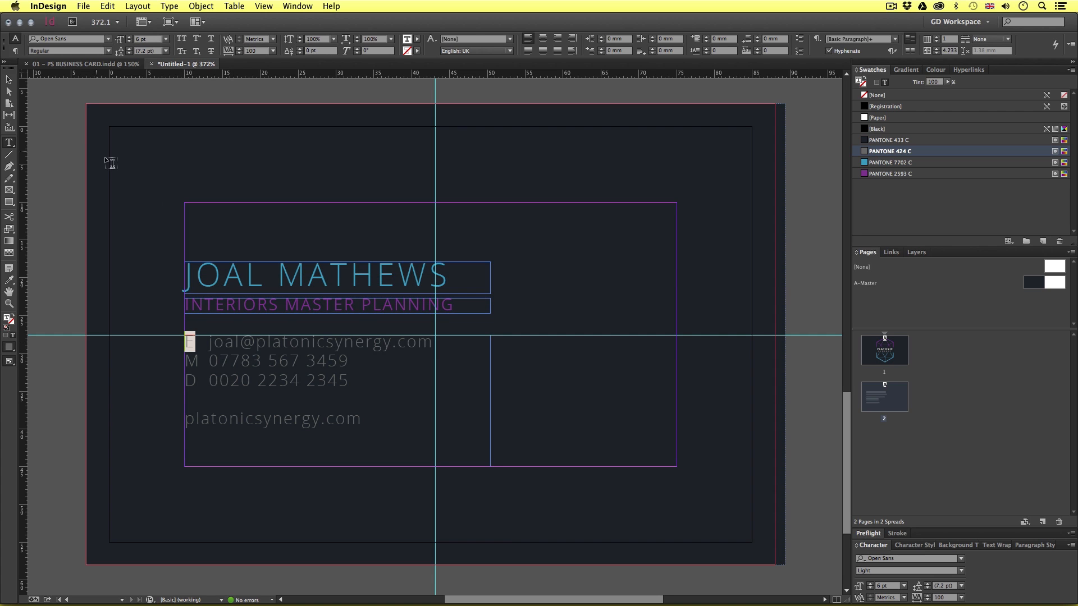
pyautogui.click(108, 51)
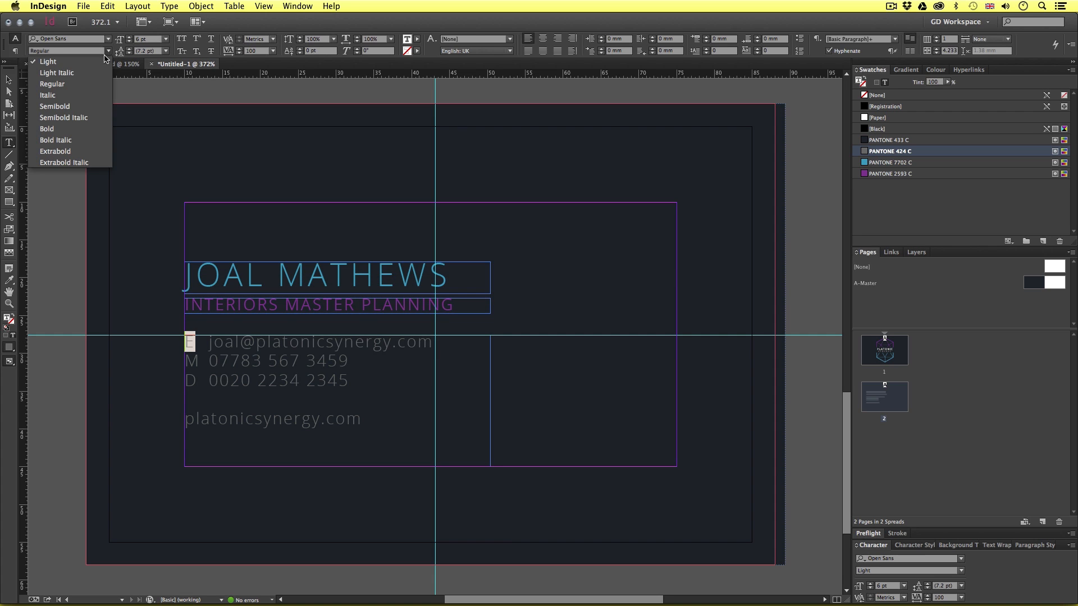
pyautogui.click(45, 129)
pyautogui.moveTo(200, 359); pyautogui.dragTo(184, 381)
pyautogui.click(108, 51)
pyautogui.click(66, 129)
pyautogui.click(108, 52)
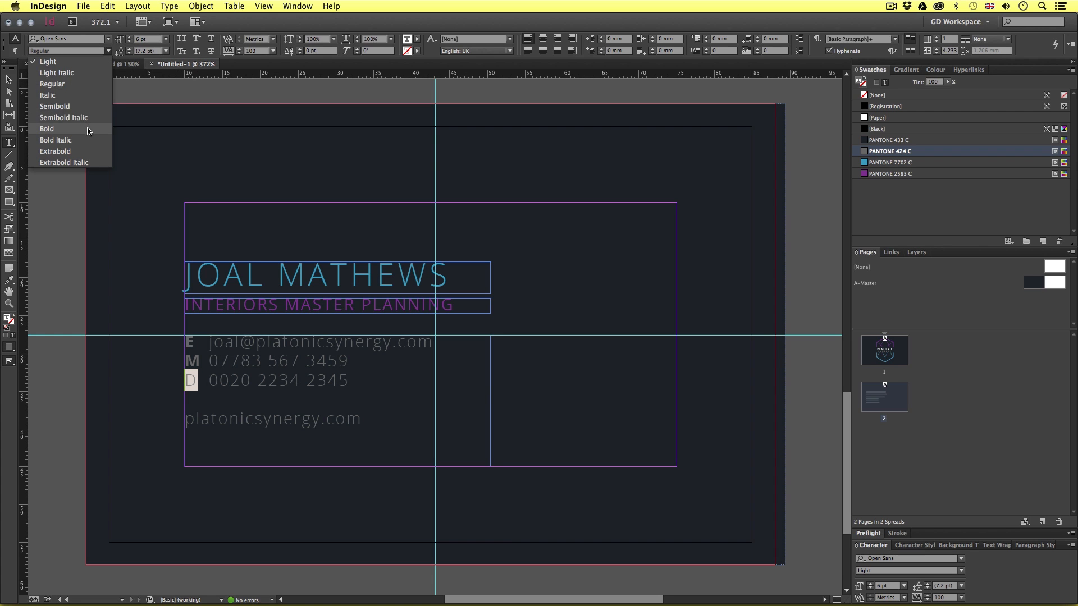
pyautogui.click(101, 129)
pyautogui.press('Escape')
pyautogui.click(76, 156)
pyautogui.press('w')
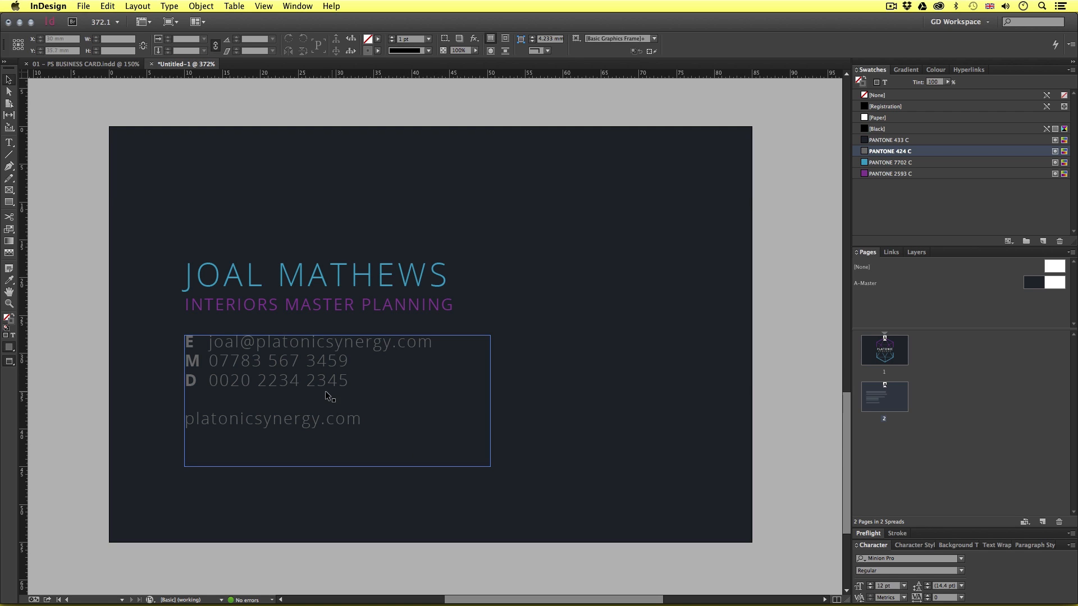
# - Set the leading of all the contact details, including the website line, to 8 pt
pyautogui.click(393, 343)
pyautogui.doubleClick(329, 375)
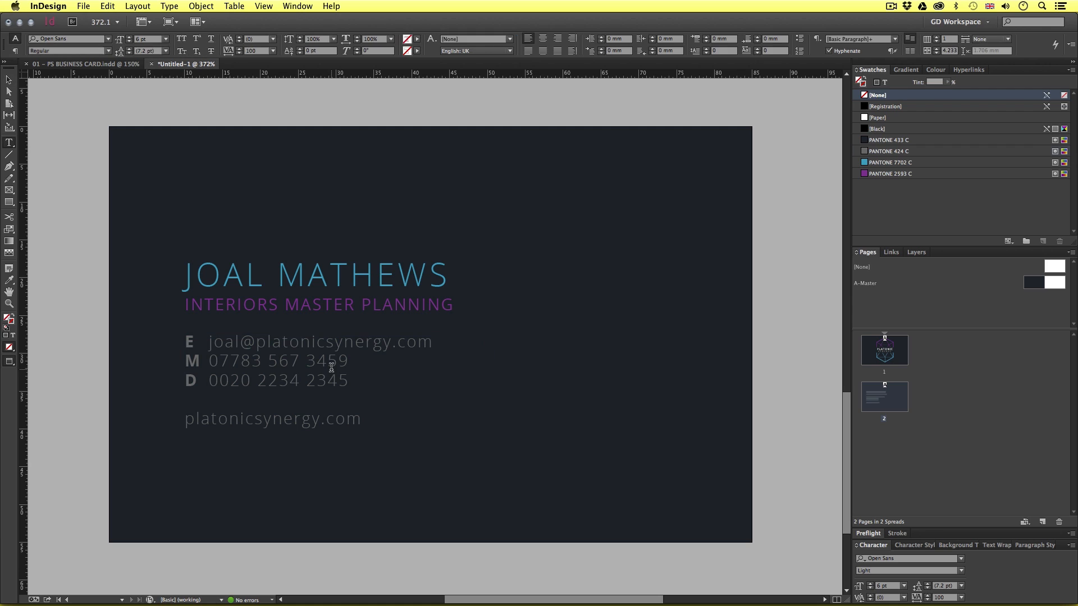
pyautogui.moveTo(371, 423); pyautogui.dragTo(208, 120)
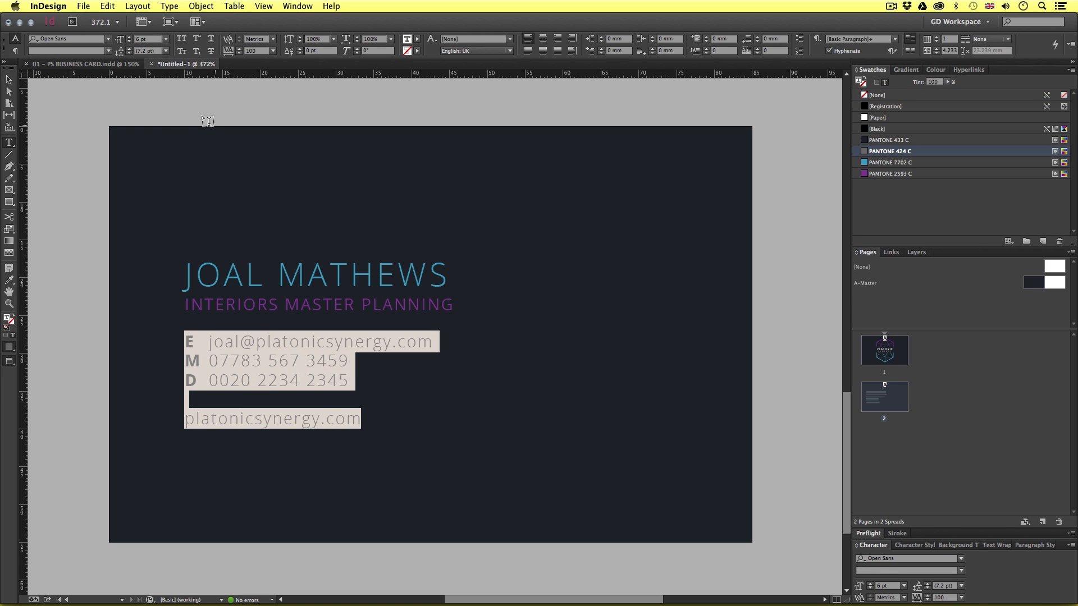
pyautogui.click(130, 48)
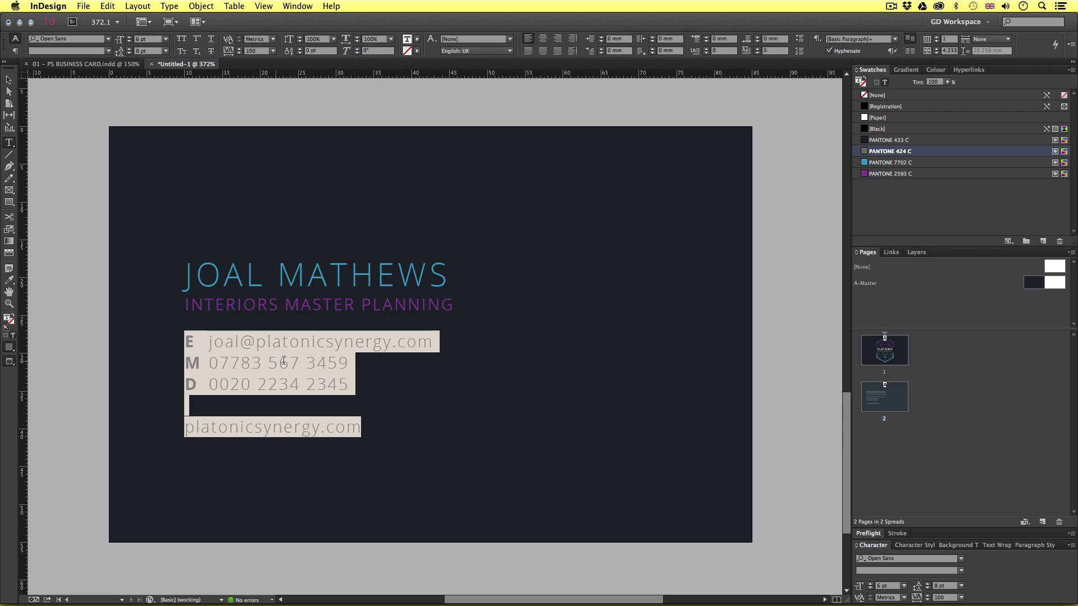
pyautogui.click(323, 346)
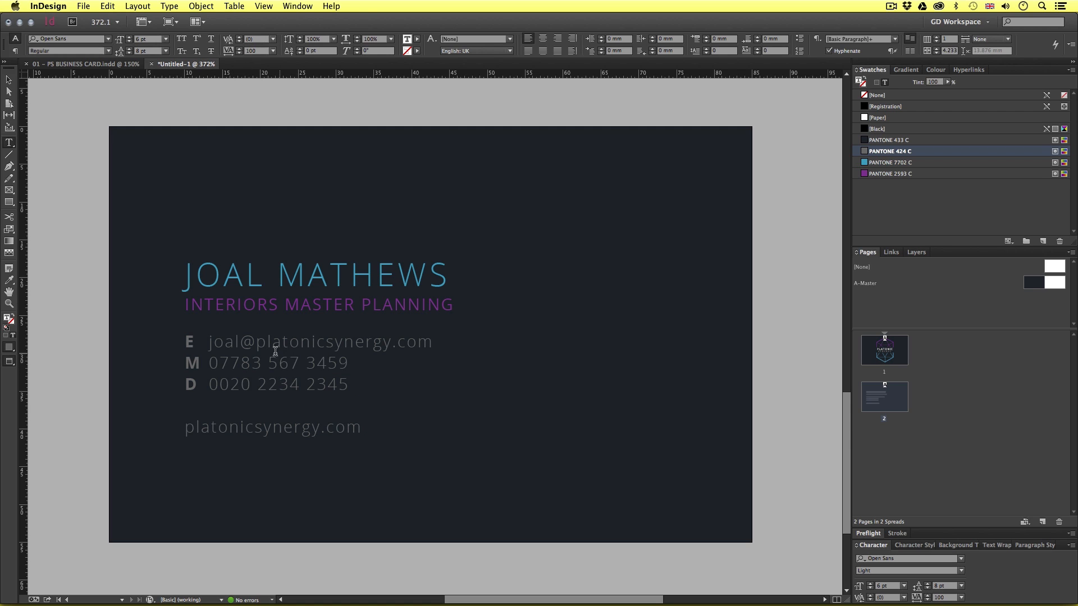
# - Colour the platonicsynergy.com line PANTONE 7702 C
pyautogui.click(290, 365)
pyautogui.moveTo(363, 427); pyautogui.dragTo(183, 426)
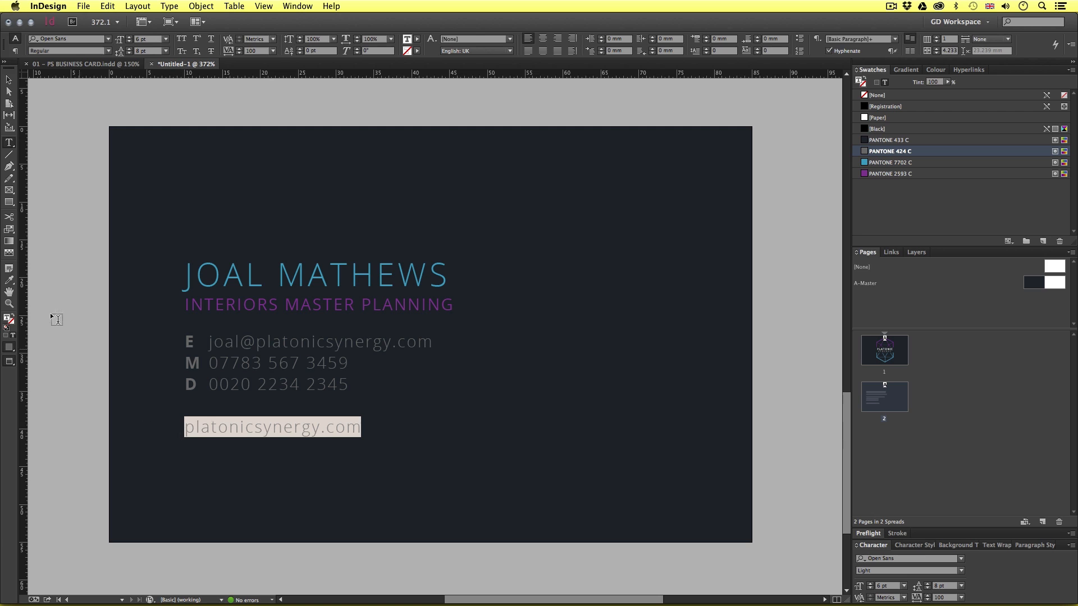
pyautogui.click(877, 162)
pyautogui.press('Escape')
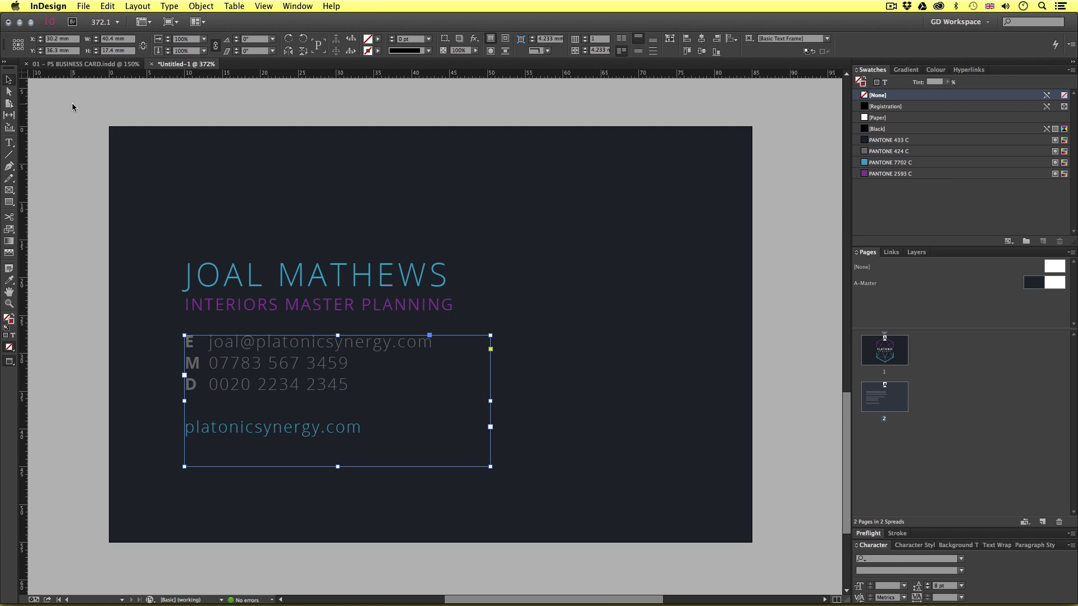
pyautogui.click(72, 107)
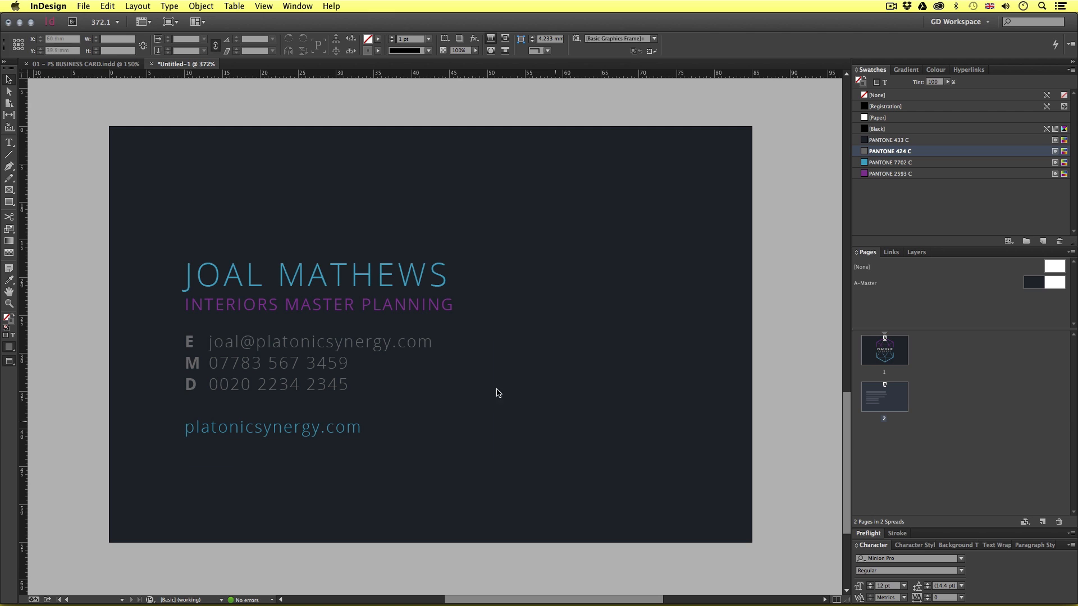
# - Nudge the name's text frame up to Y 19.5 mm and check it against the guides
pyautogui.click(329, 283)
pyautogui.press('Up')
pyautogui.press('Up')
pyautogui.press('w')
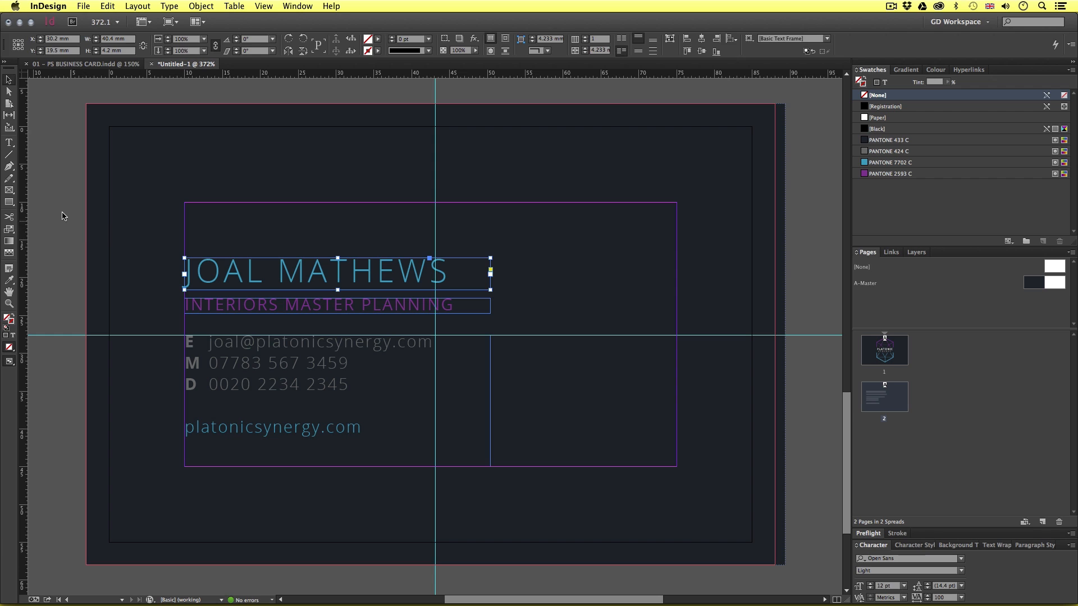
pyautogui.click(62, 216)
pyautogui.press('w')
# - Nudge the INTERIORS MASTER PLANNING text frame slightly up towards the name
pyautogui.click(320, 303)
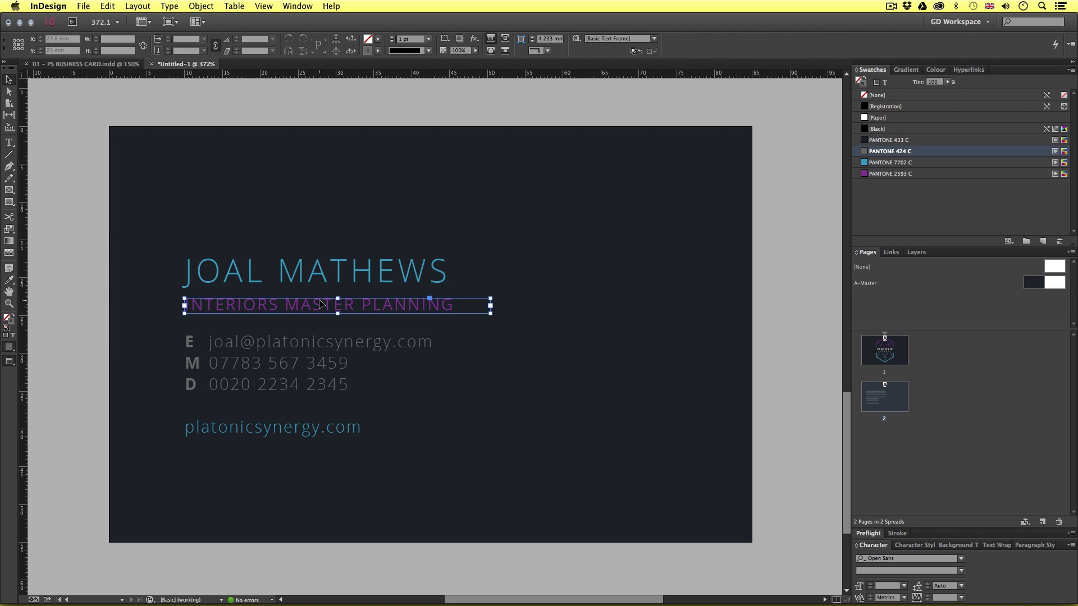
pyautogui.press('Up')
pyautogui.press('Up')
pyautogui.click(264, 112)
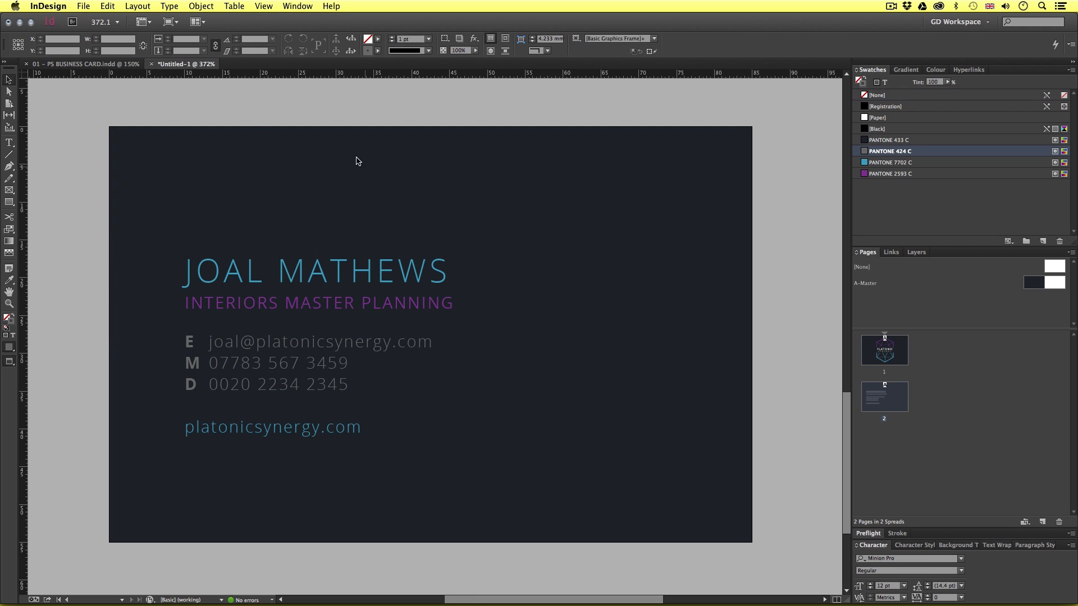
# - Examine the line and pattern design on page 2 of the reference document 01 – PS BUSINESS CARD.indd, and return to the untitled card
pyautogui.click(84, 65)
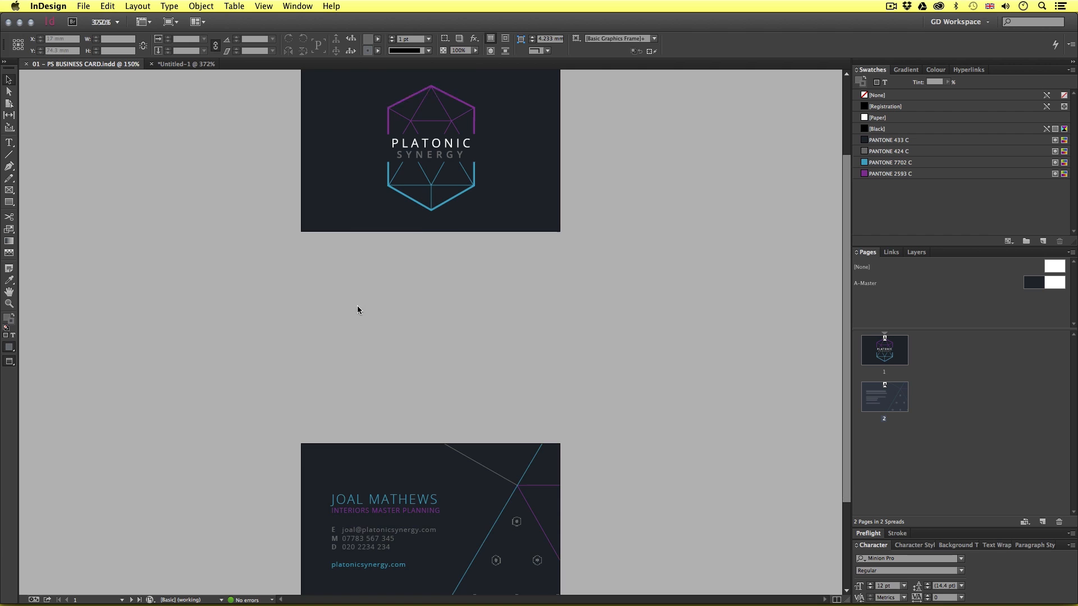
pyautogui.scroll(-5, 359, 308)
pyautogui.press('z')
pyautogui.click(469, 386)
pyautogui.click(418, 344)
pyautogui.moveTo(372, 353); pyautogui.dragTo(400, 345)
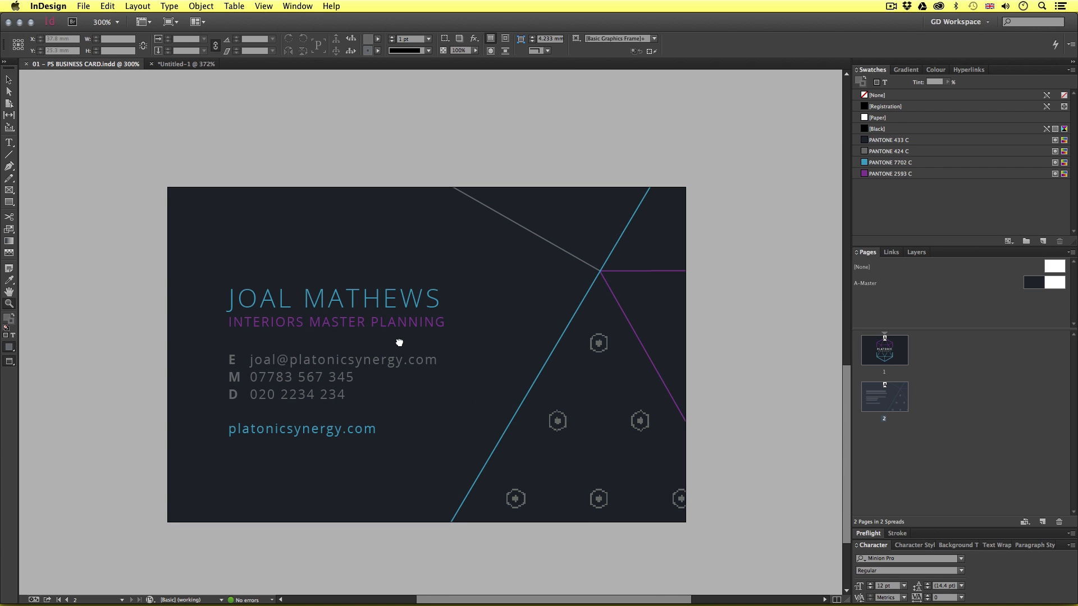
pyautogui.press('v')
pyautogui.click(178, 64)
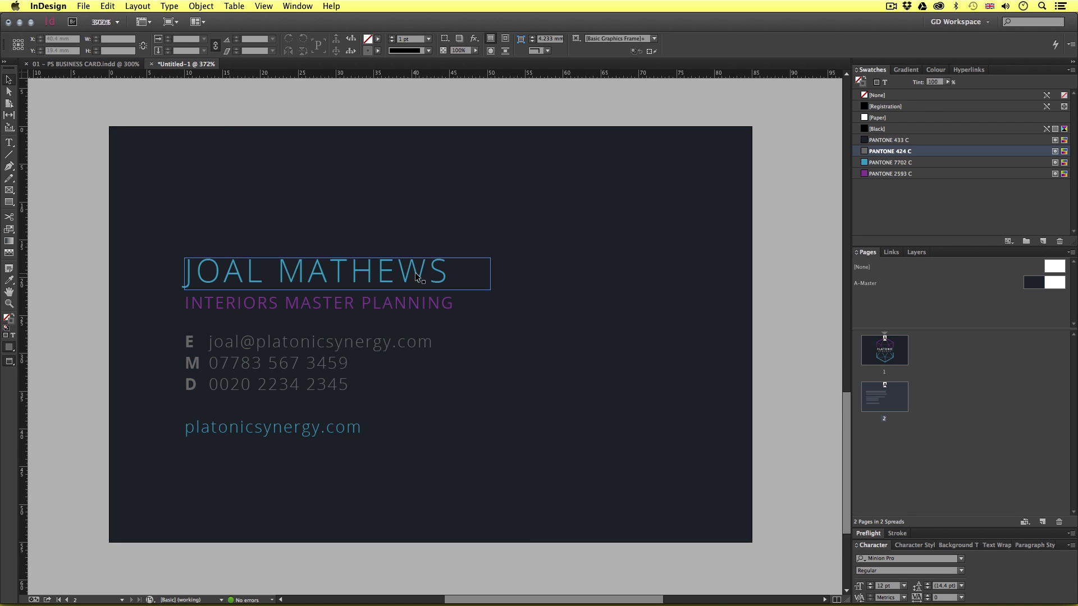
# - Draw a diagonal PANTONE 7702 C line about 69 mm long from the top bleed edge down to the bottom bleed edge, right of the text
pyautogui.press('w')
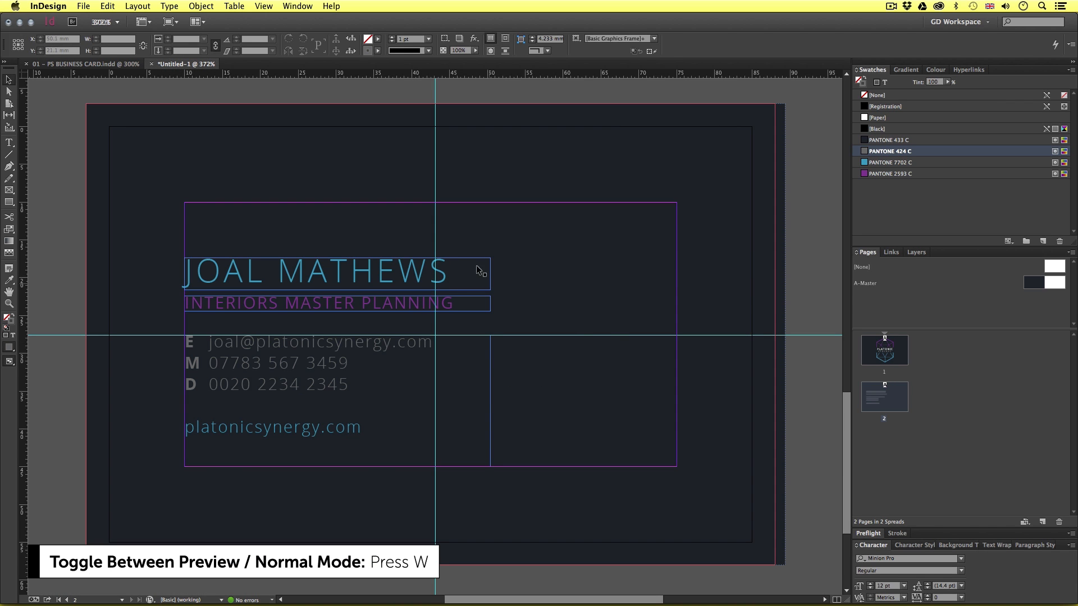
pyautogui.click(8, 156)
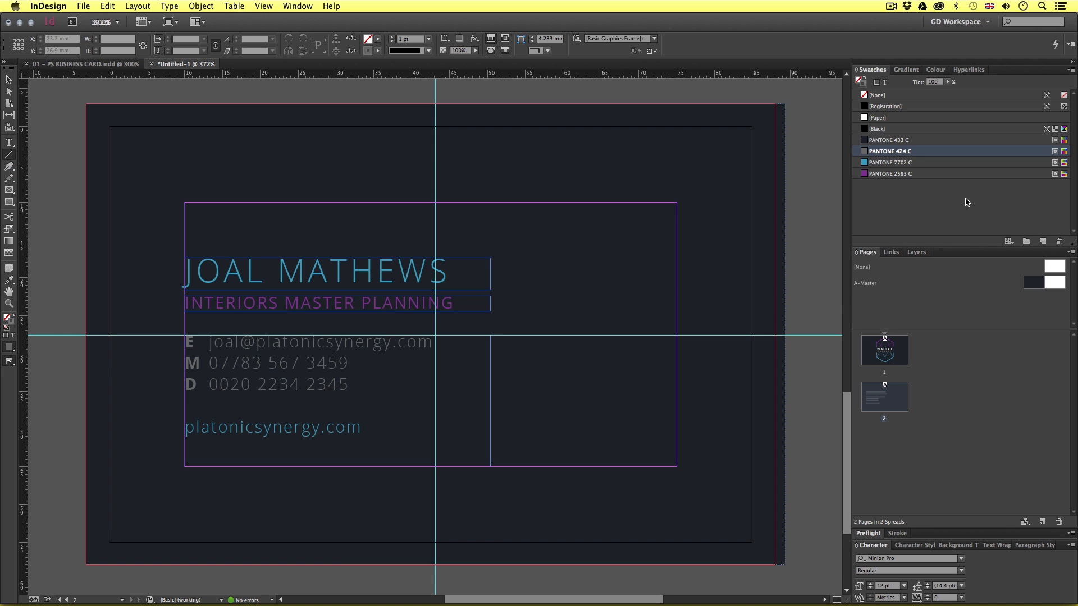
pyautogui.click(885, 163)
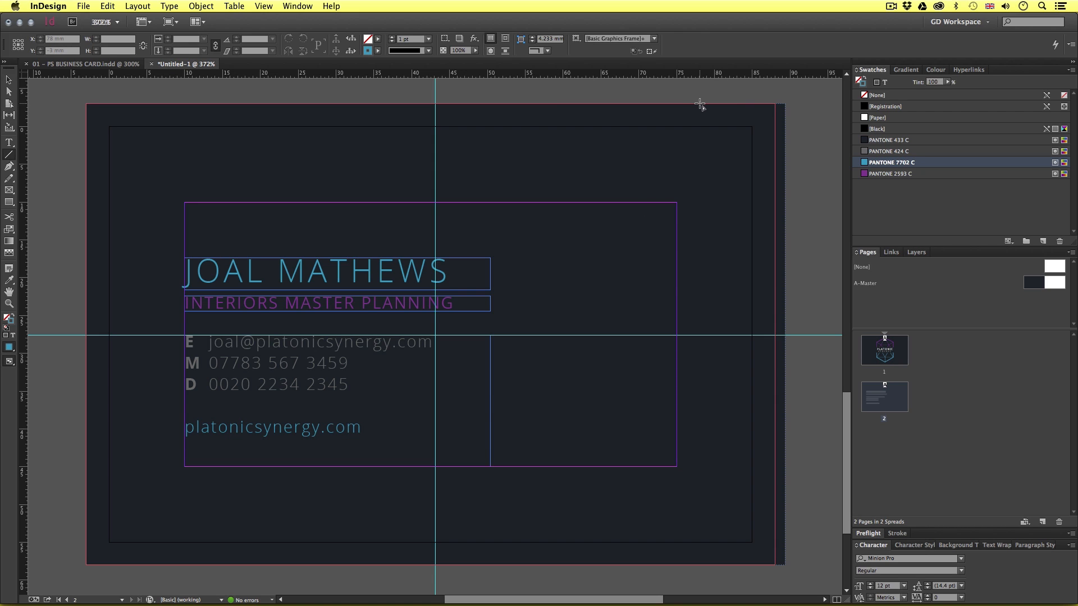
pyautogui.moveTo(699, 104)
pyautogui.mouseDown()
pyautogui.moveTo(645, 216)
pyautogui.moveTo(600, 390)
pyautogui.moveTo(591, 493)
pyautogui.moveTo(505, 568)
pyautogui.moveTo(450, 566)
pyautogui.mouseUp()
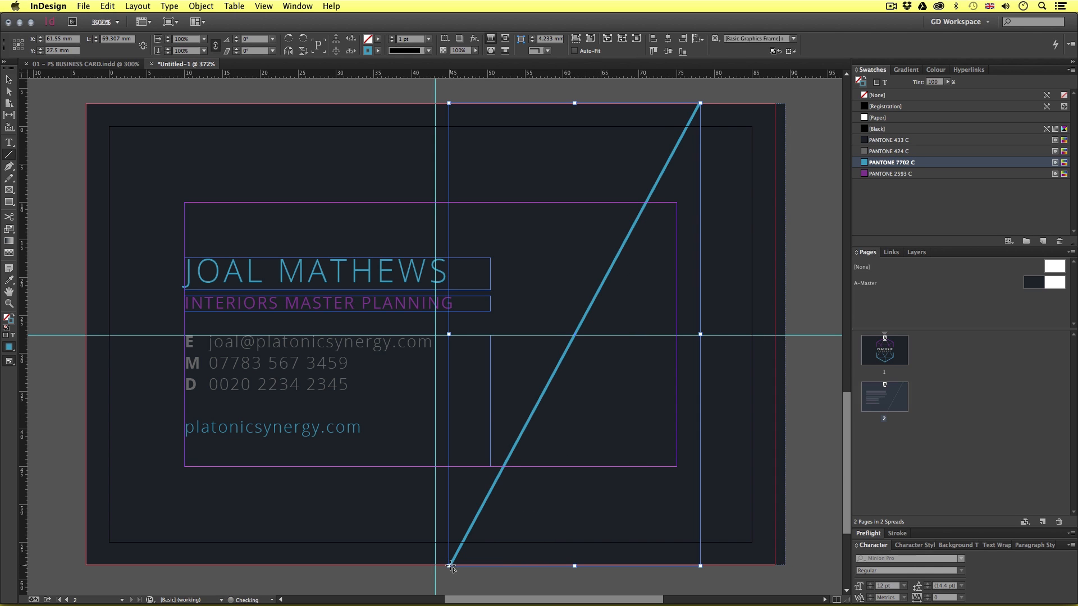
pyautogui.press('v')
# - Set the diagonal line's stroke weight to 0.5 pt and nudge it right to X 63.05 mm
pyautogui.click(897, 533)
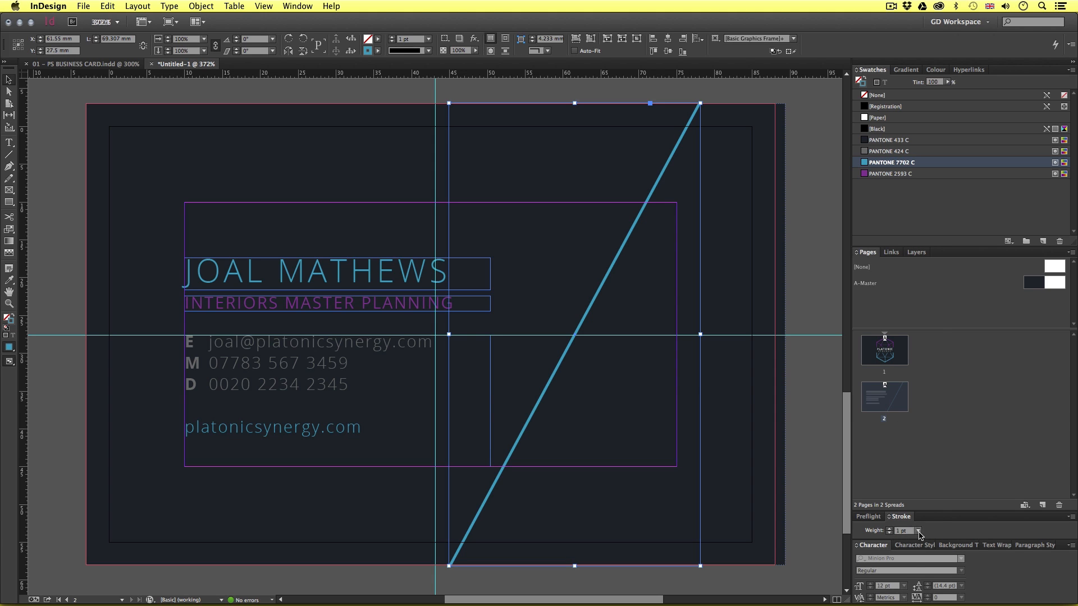
pyautogui.click(918, 530)
pyautogui.click(925, 303)
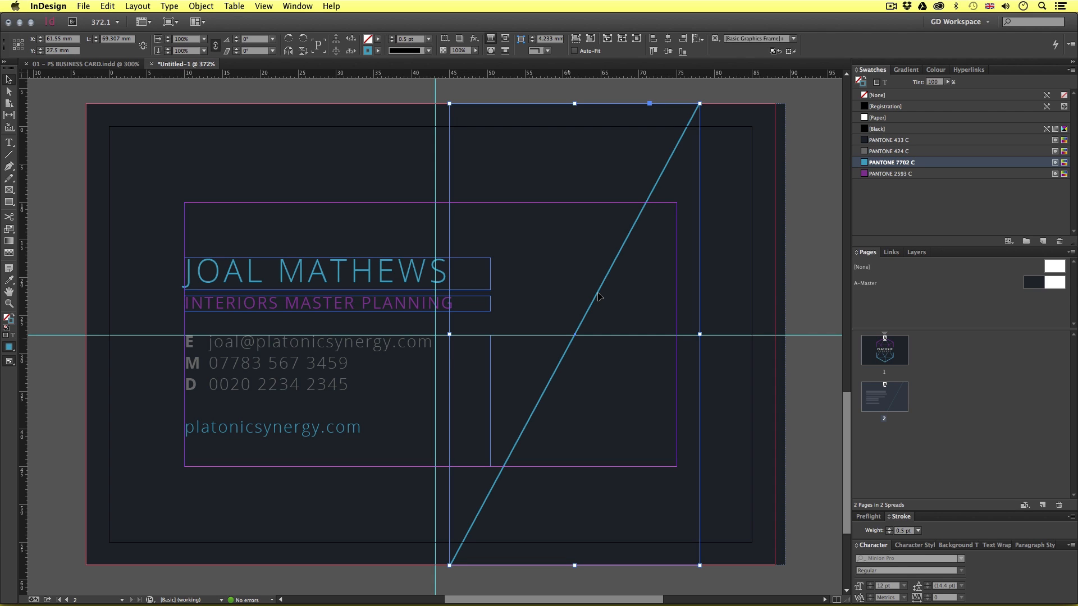
pyautogui.press('Right')
pyautogui.press('Right')
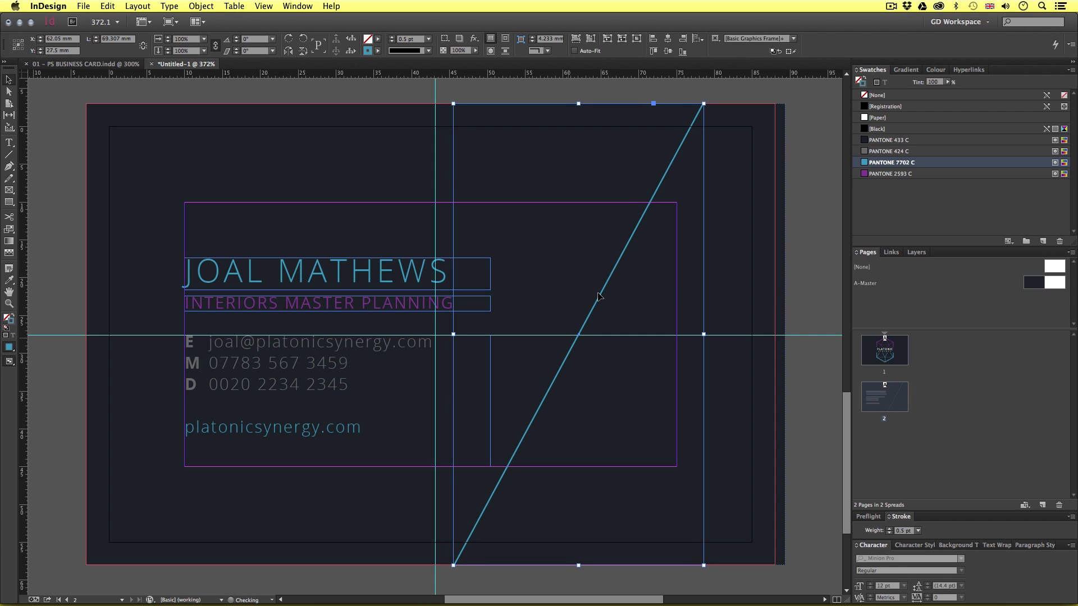
pyautogui.press('Right')
pyautogui.press('Right')
pyautogui.press('Right')
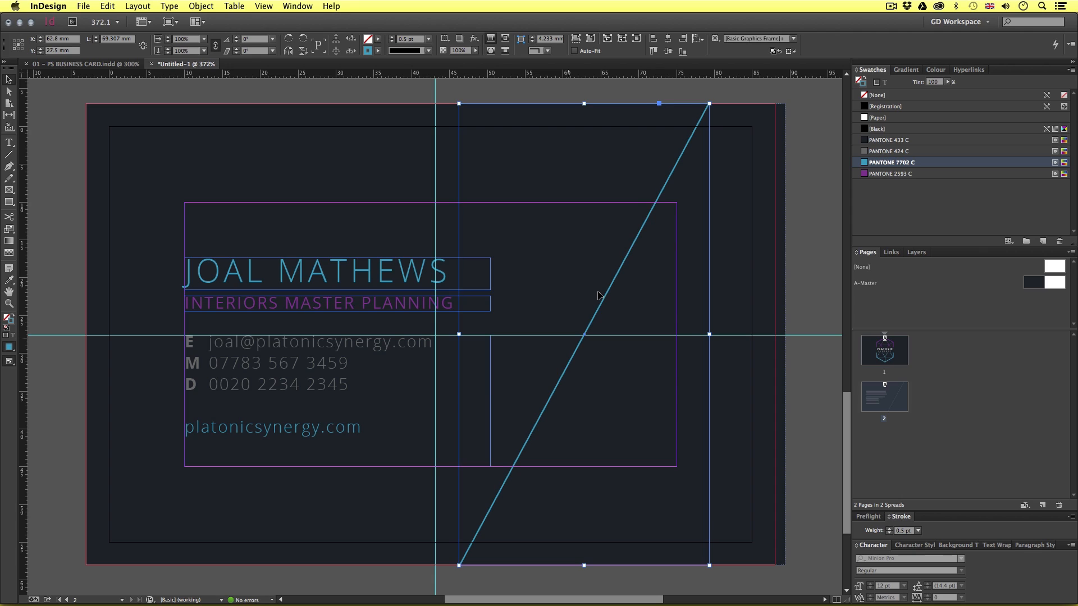
pyautogui.press('Right')
# - Check the business card sketches in DESIGN PROCESS.pdf in Acrobat and, back in InDesign, paste a copy of the blue diagonal line in place
pyautogui.press('super+Tab')
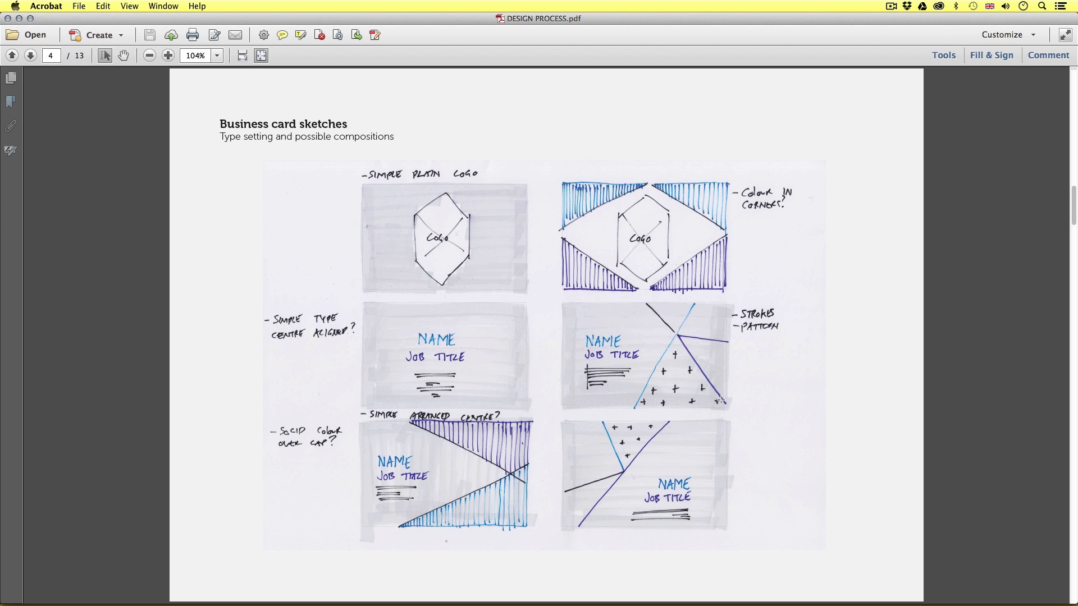
pyautogui.press('super+Tab')
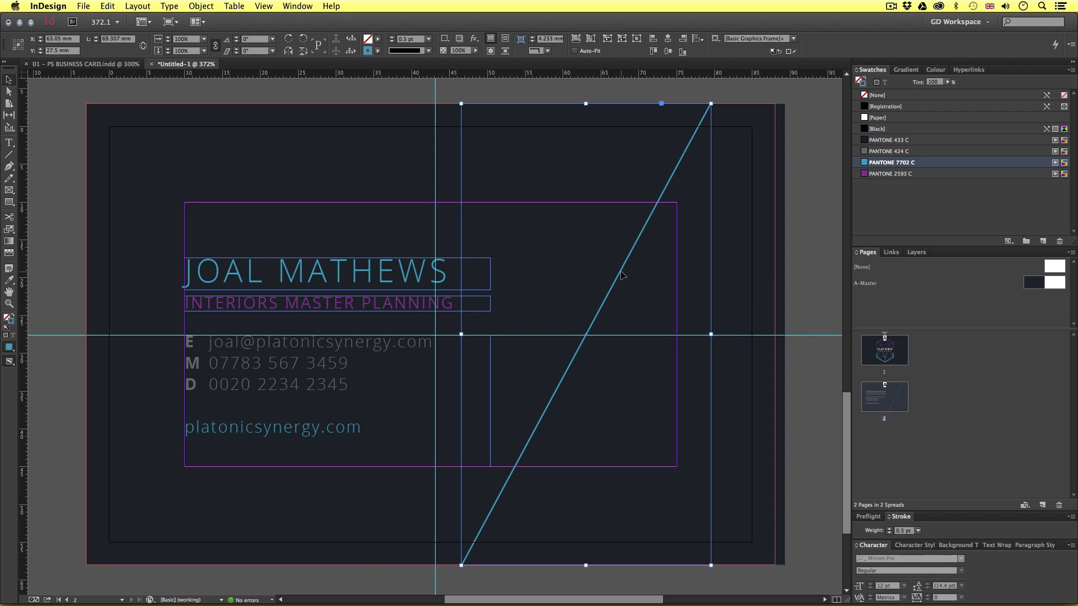
pyautogui.click(108, 7)
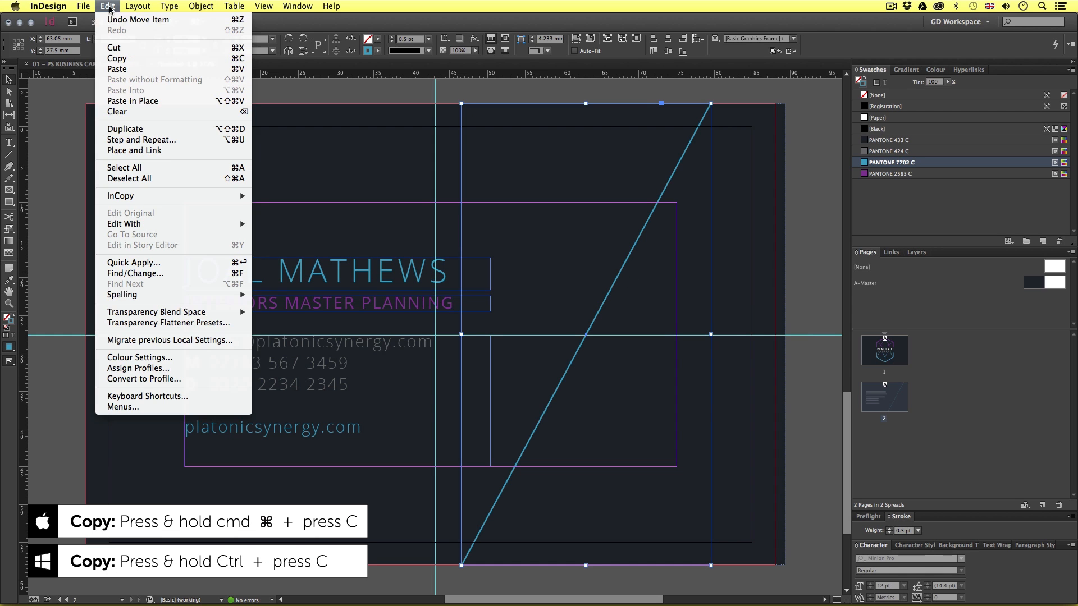
pyautogui.click(140, 102)
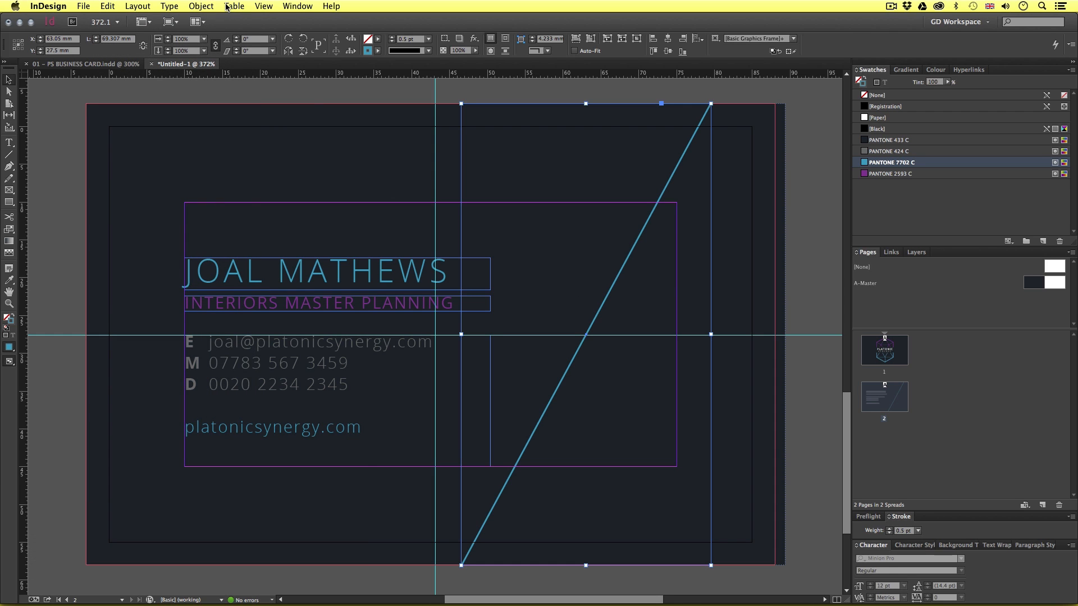
# - Flip the pasted blue diagonal line horizontally and move it right to X 78.55 mm so it crosses the original line
pyautogui.click(201, 6)
pyautogui.moveTo(227, 20)
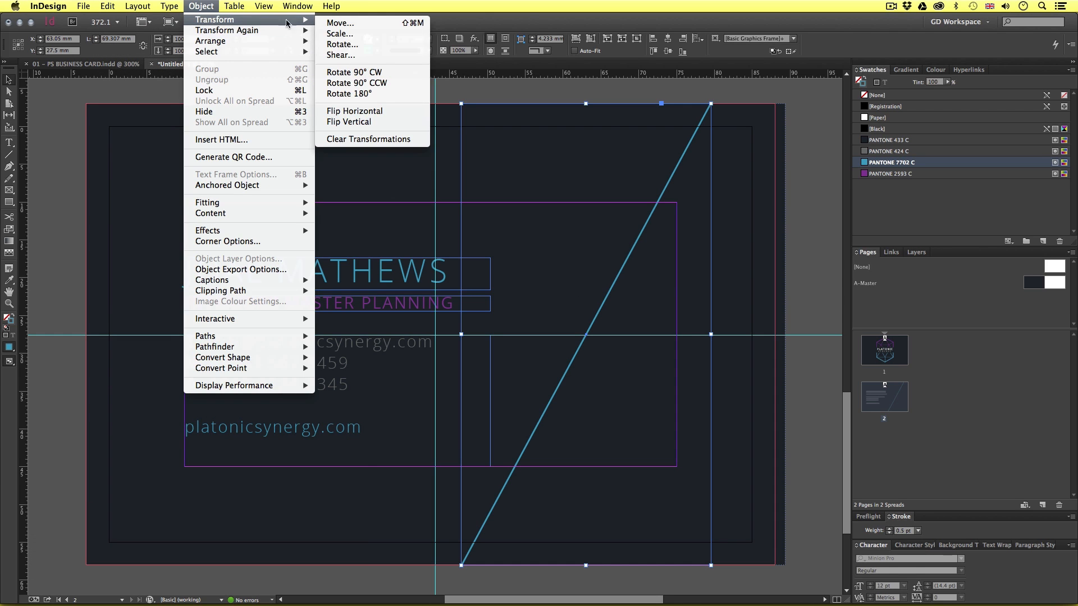
pyautogui.click(382, 110)
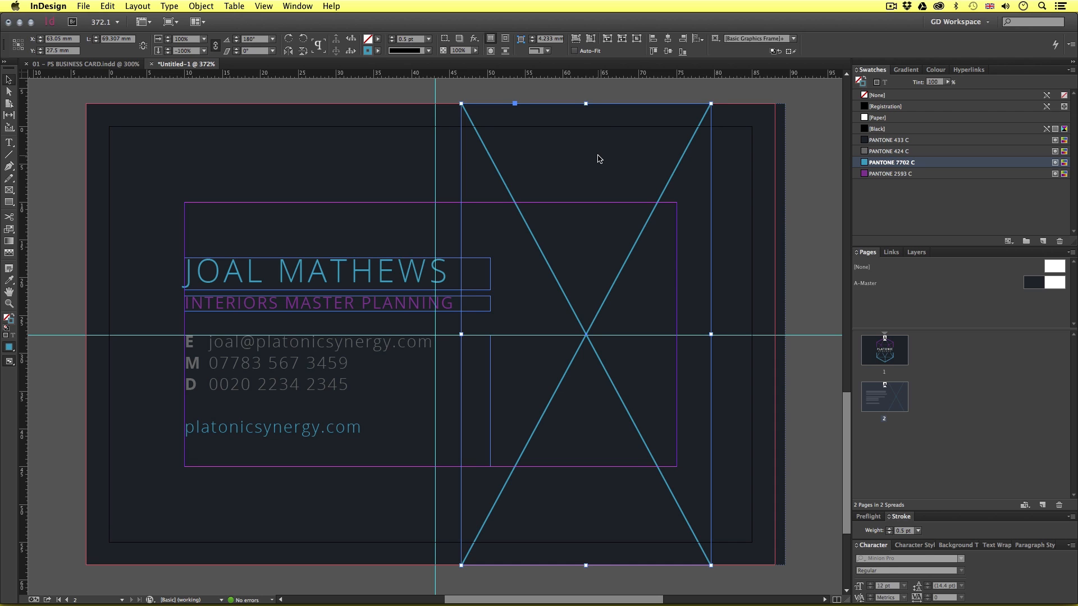
pyautogui.press('Right')
pyautogui.press('Right')
pyautogui.press('Right')
pyautogui.press('Right')
pyautogui.press('Right')
pyautogui.press('Right')
pyautogui.press('Right')
pyautogui.hotkey('shift', 'Right')
pyautogui.hotkey('shift', 'Right')
pyautogui.hotkey('shift', 'Right')
pyautogui.hotkey('shift', 'Right')
pyautogui.hotkey('shift', 'Right')
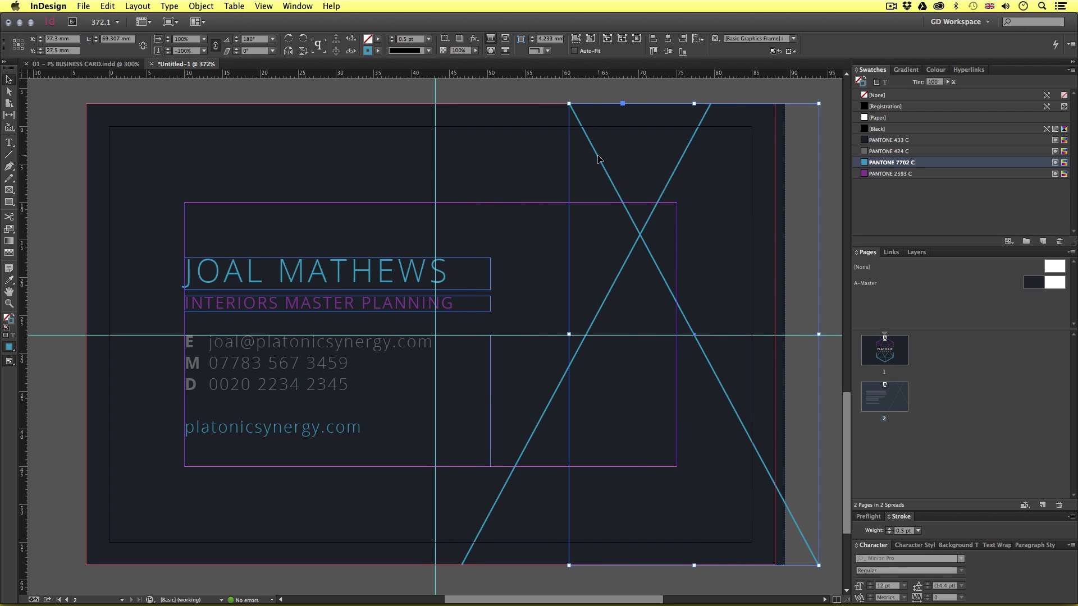
pyautogui.press('Right')
pyautogui.press('Right')
pyautogui.press('Right')
pyautogui.press('Right')
pyautogui.press('Right')
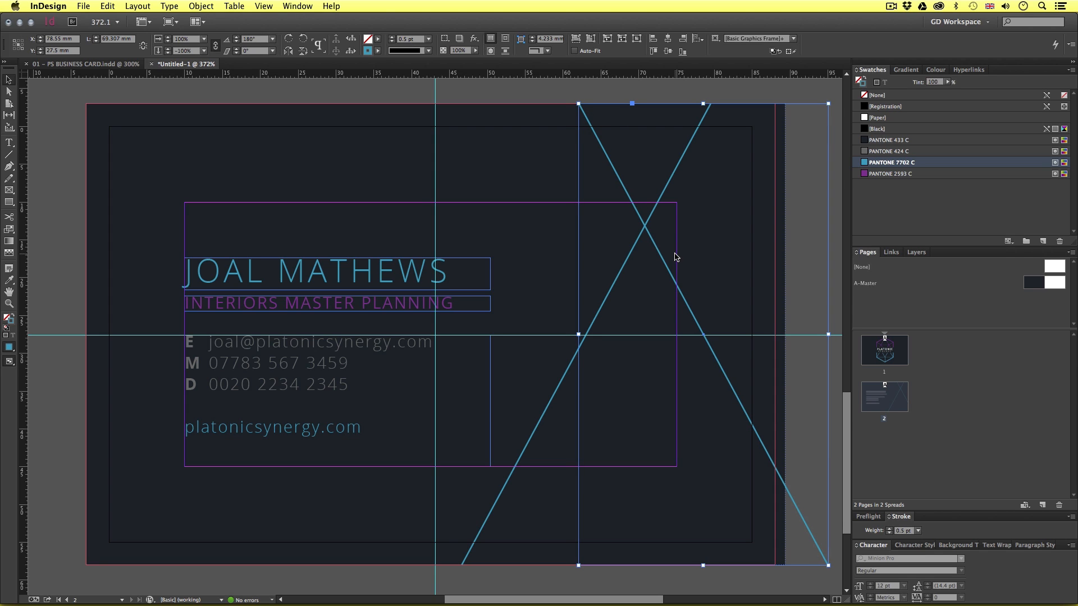
# - Draw an open PANTONE 2593 C path about 17.65 by 32.26 mm from the right bleed edge to the crossing and back along the flipped line
pyautogui.moveTo(9, 166); pyautogui.dragTo(38, 170)
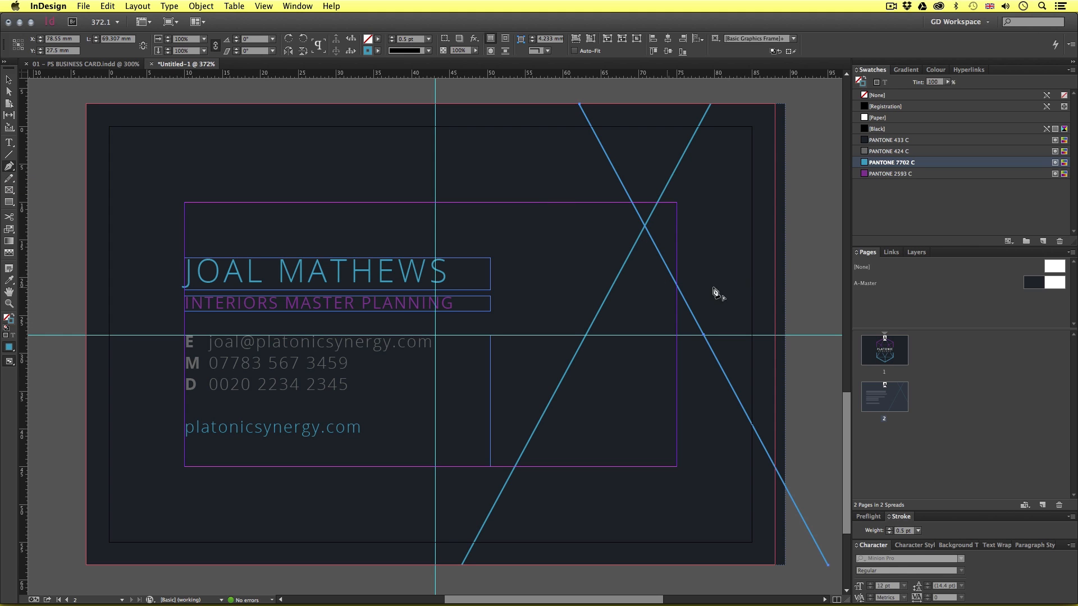
pyautogui.click(775, 228)
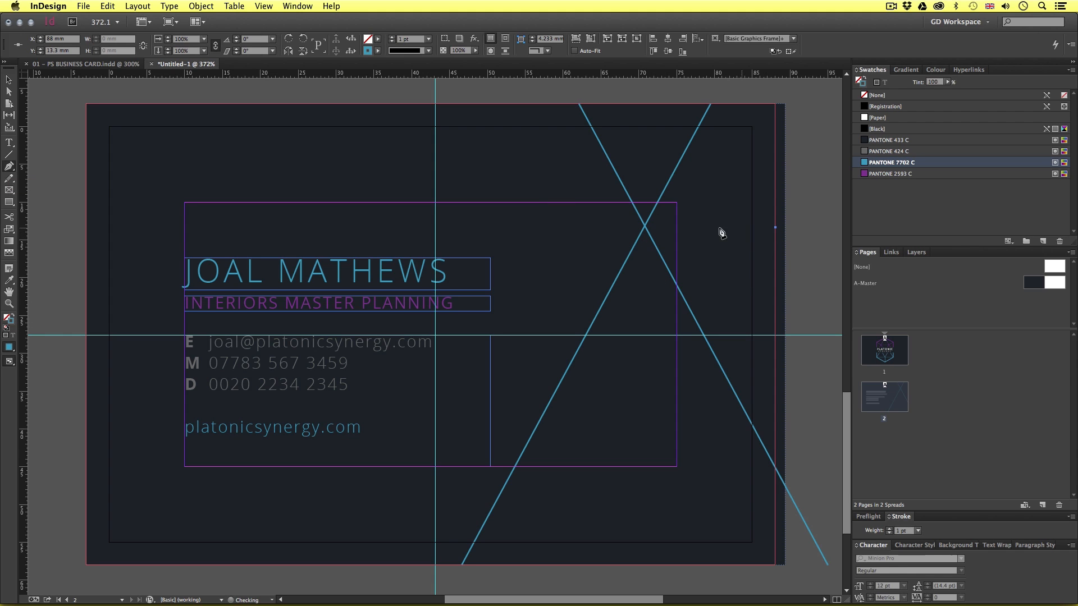
pyautogui.click(645, 227)
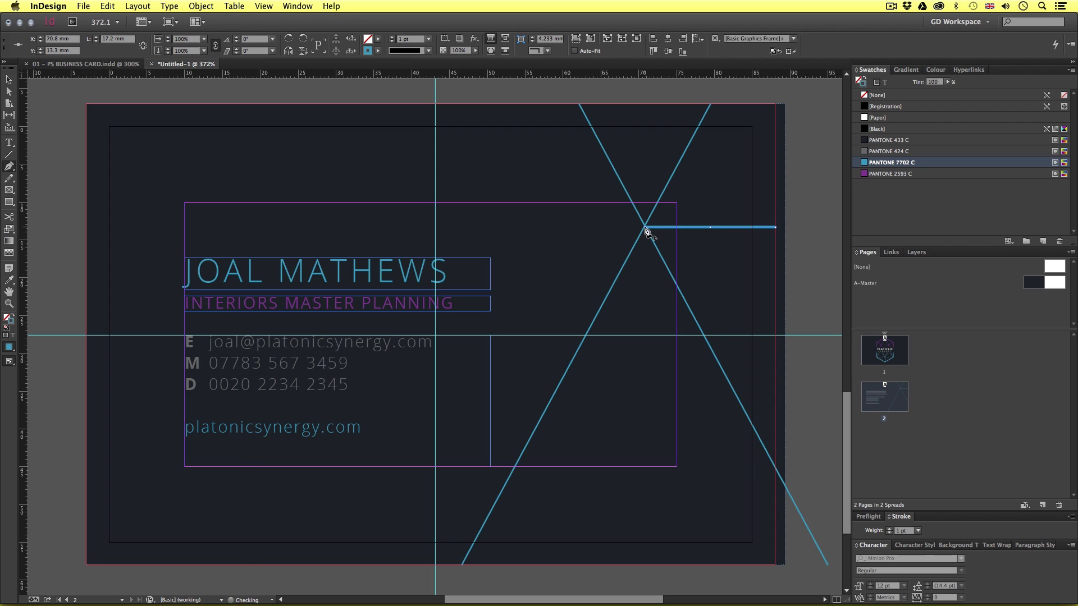
pyautogui.click(776, 471)
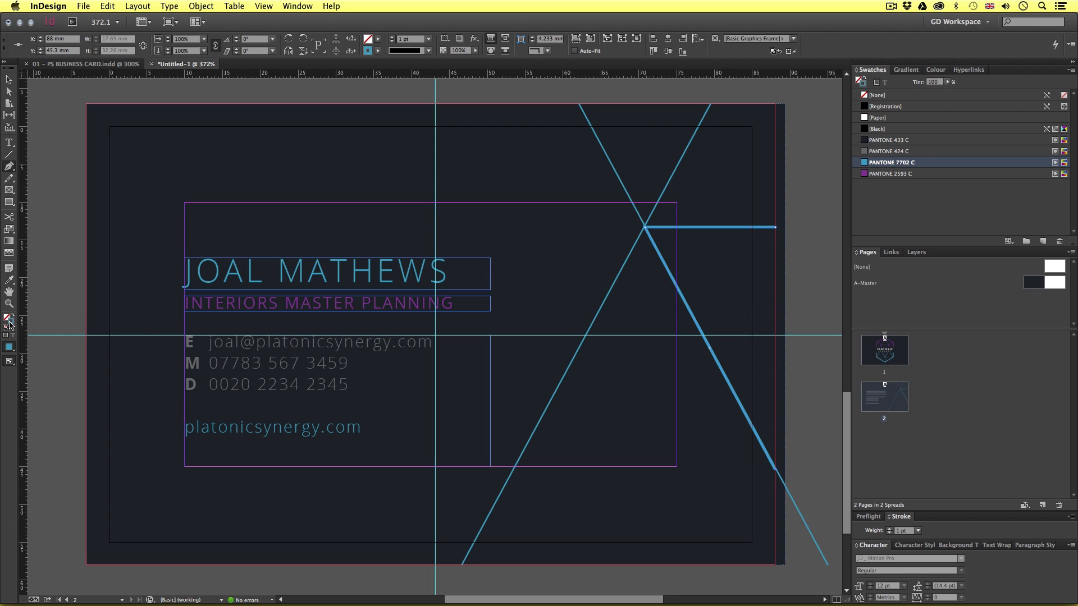
pyautogui.click(894, 174)
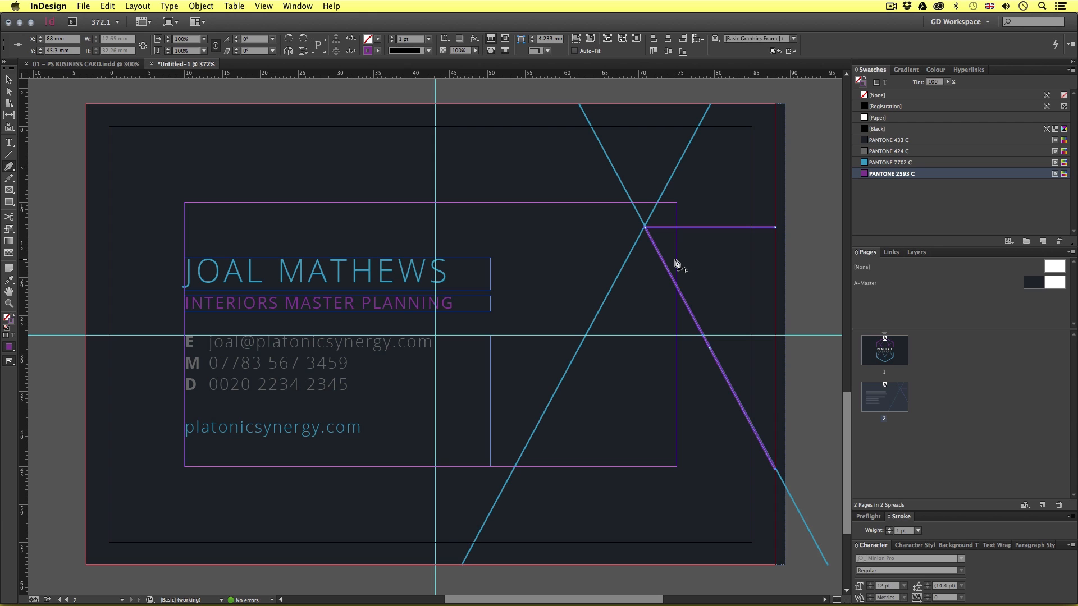
# - Delete the flipped blue line, keeping the original blue diagonal and the purple path
pyautogui.press('v')
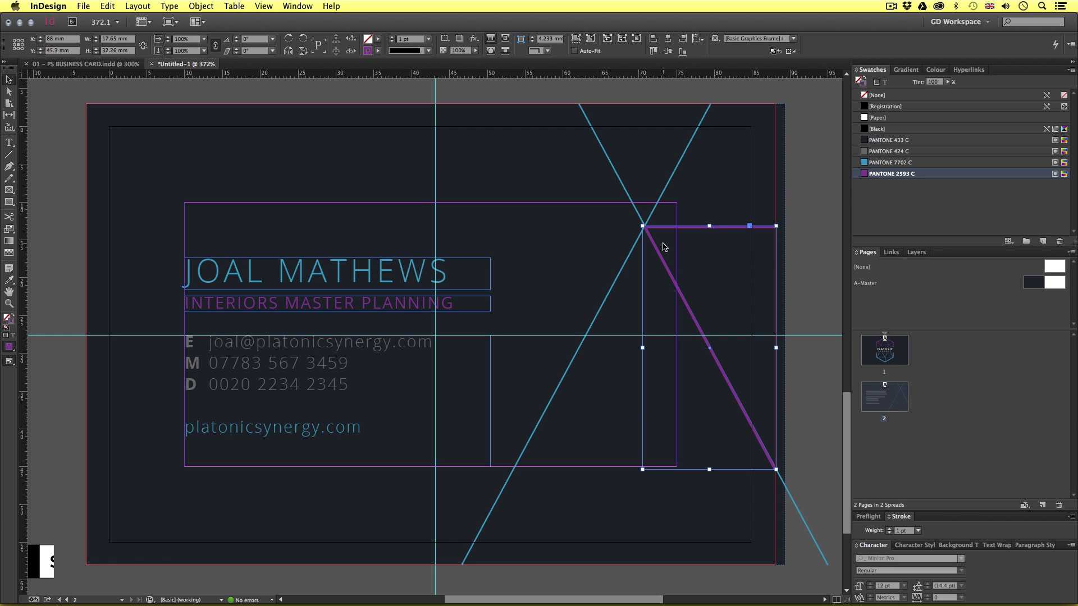
pyautogui.click(600, 147)
pyautogui.press('Delete')
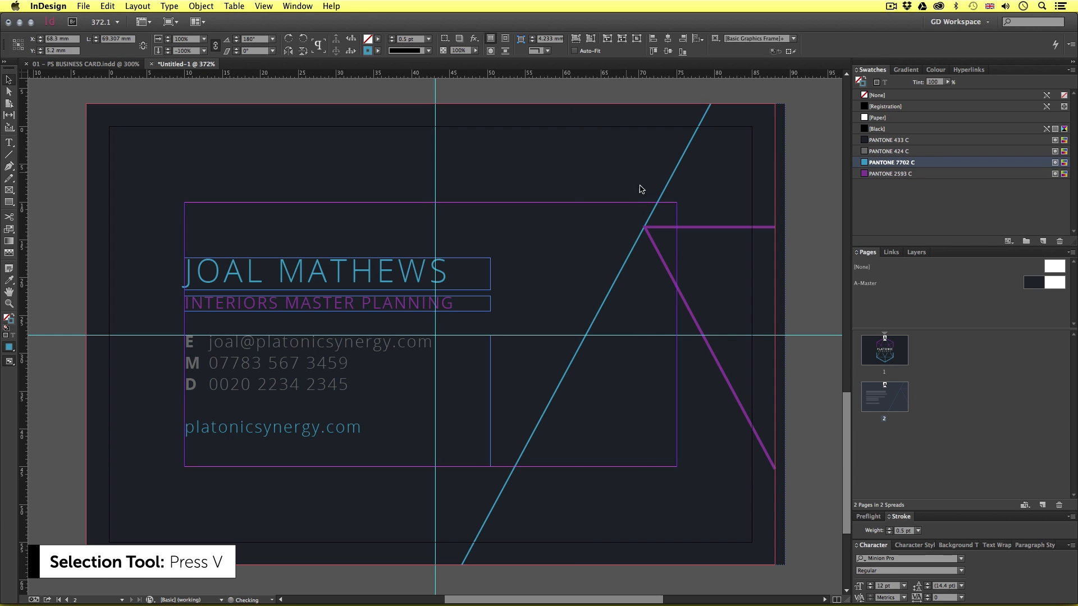
# - Set the purple path's stroke weight to 0.5 pt
pyautogui.press('w')
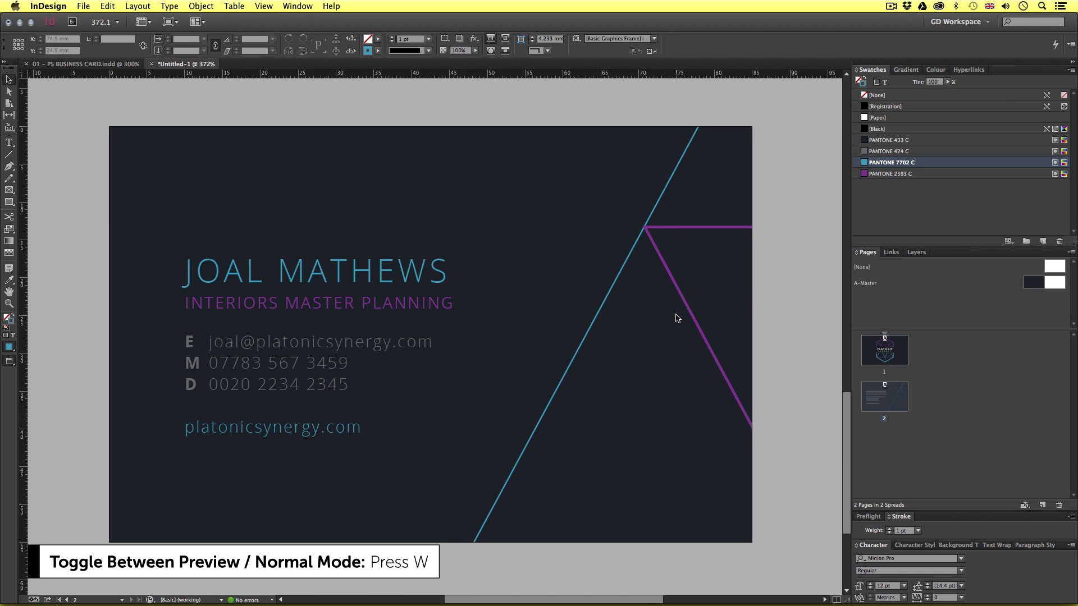
pyautogui.press('z')
pyautogui.moveTo(631, 207); pyautogui.dragTo(775, 307)
pyautogui.moveTo(356, 277); pyautogui.dragTo(544, 291)
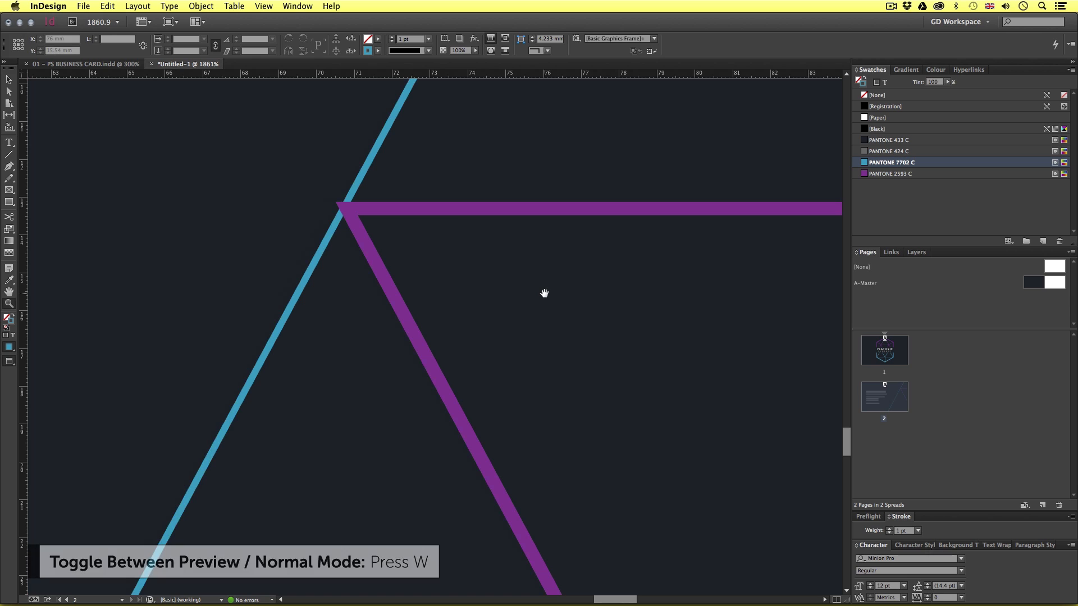
pyautogui.click(425, 212)
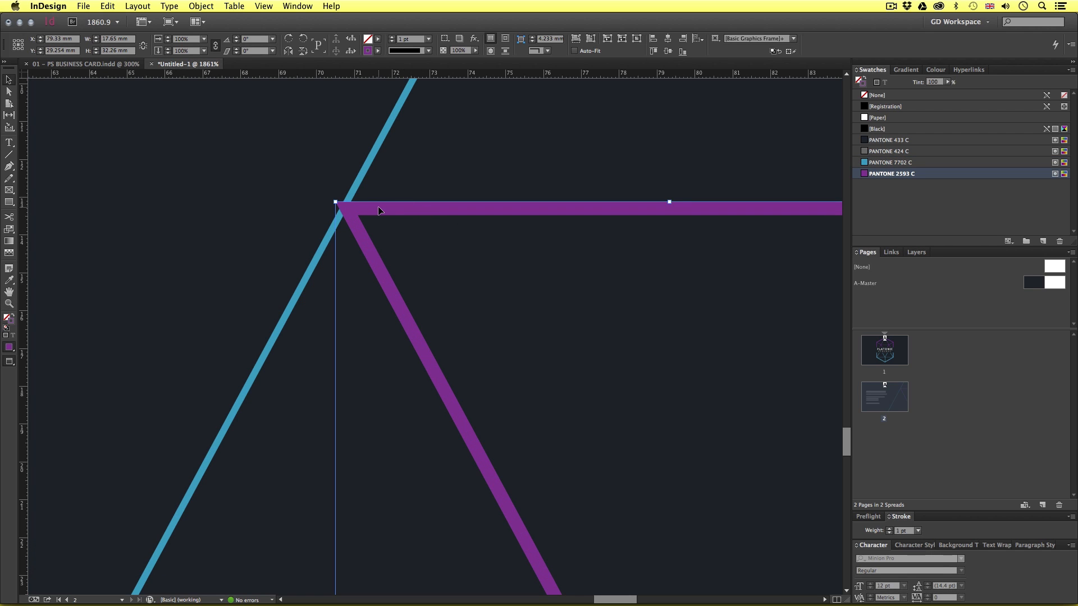
pyautogui.click(919, 531)
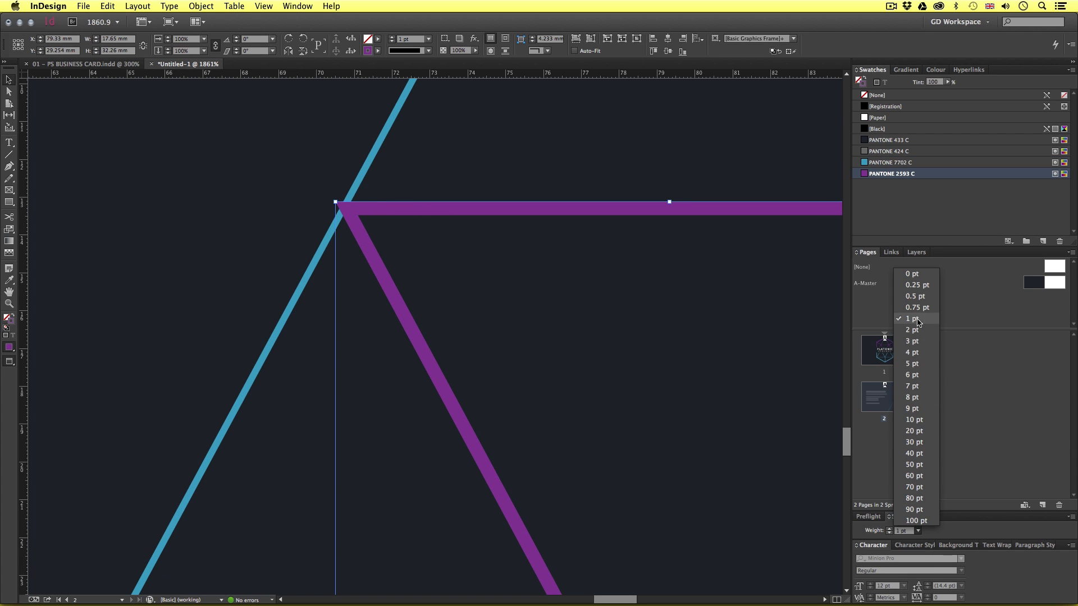
pyautogui.click(919, 299)
# - Send the purple path to the back, behind the blue diagonal line
pyautogui.rightClick(349, 213)
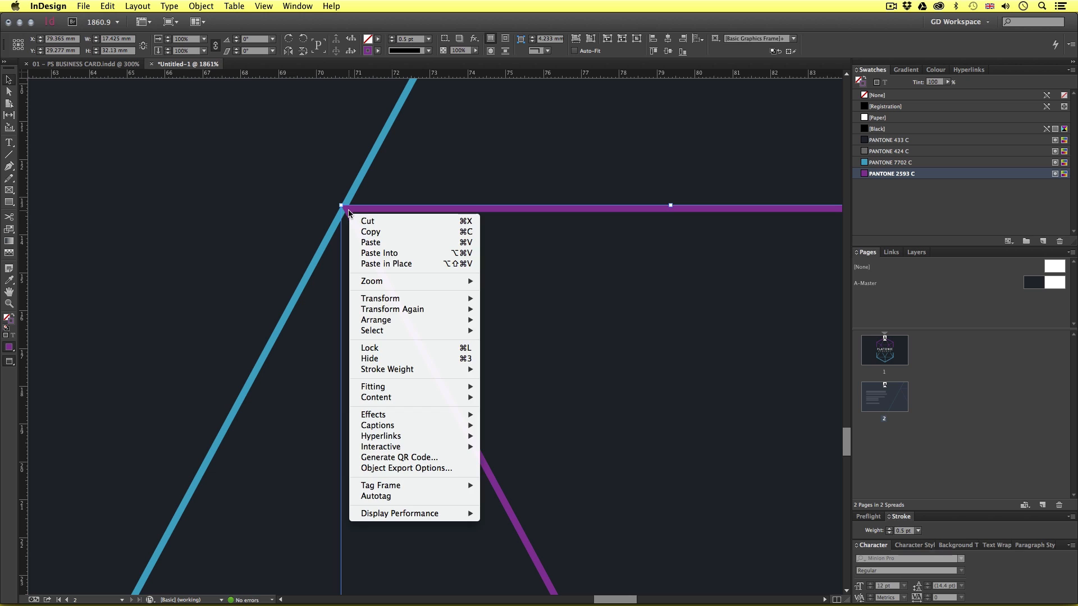
pyautogui.moveTo(415, 320)
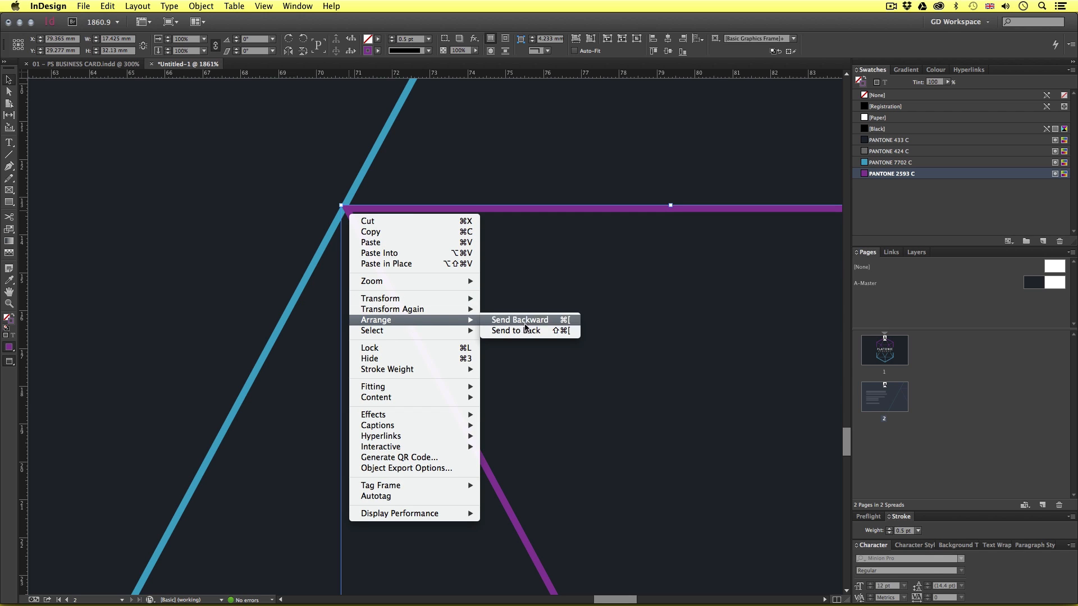
pyautogui.click(529, 331)
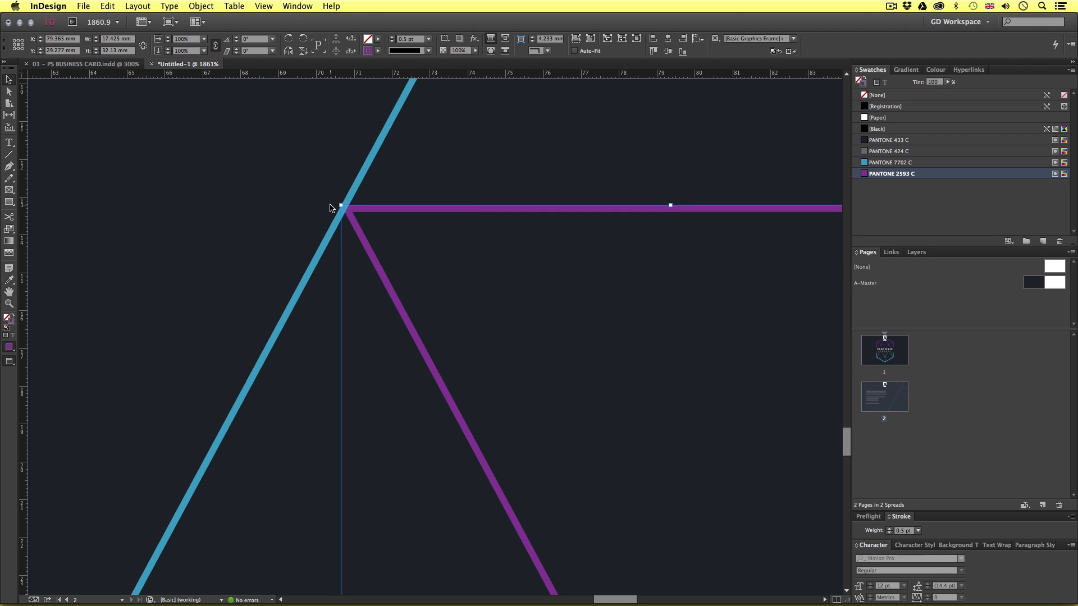
# - Nudge the purple path up slightly and level its upper segment, with the end anchor on the right bleed edge at Y 13.05 mm
pyautogui.moveTo(707, 254); pyautogui.dragTo(512, 255)
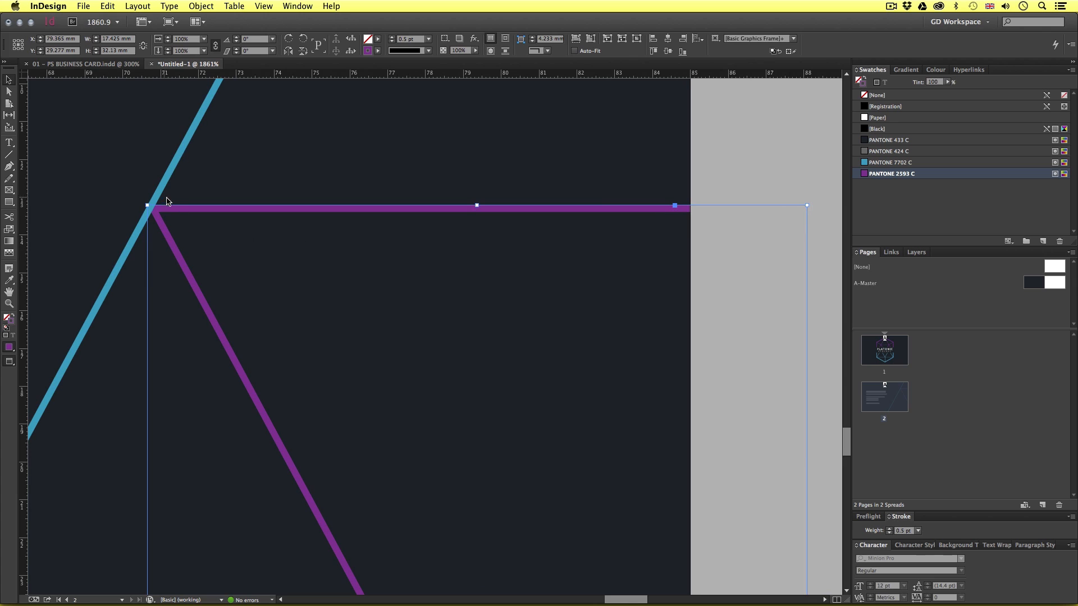
pyautogui.press('w')
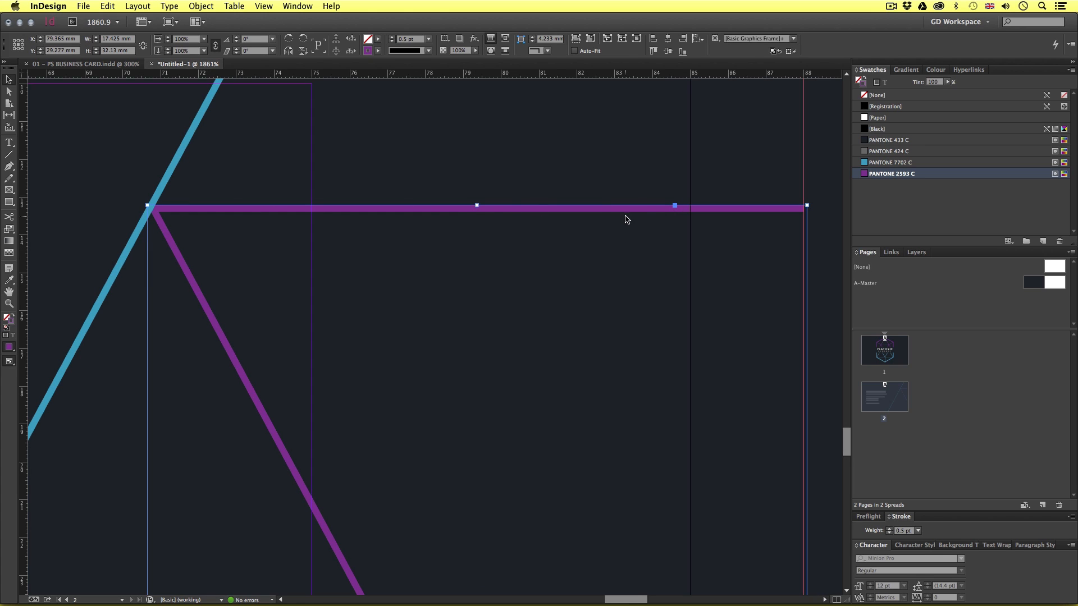
pyautogui.press('a')
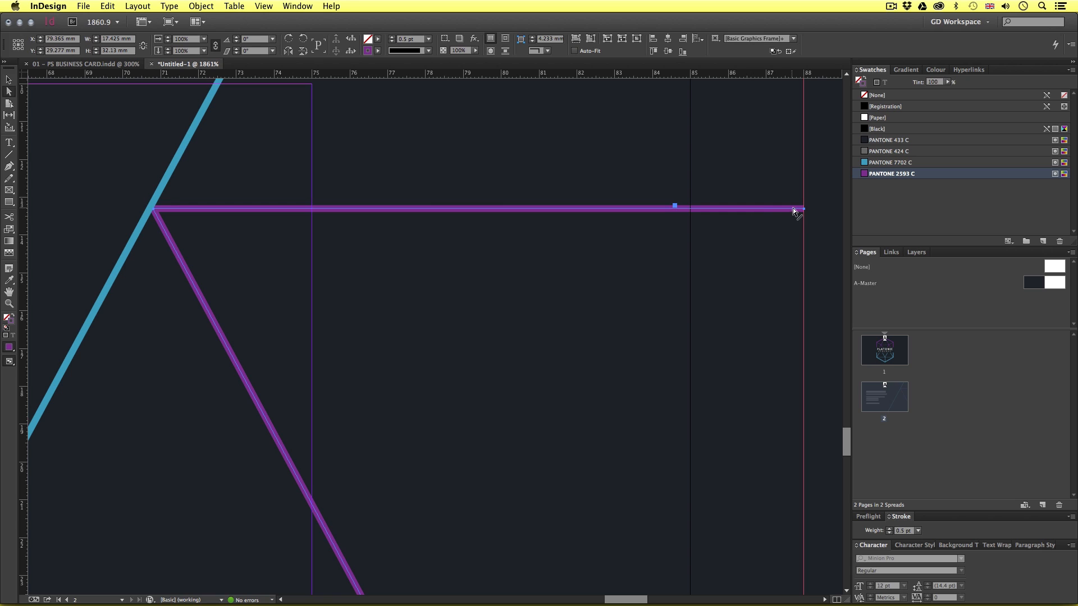
pyautogui.press('Up')
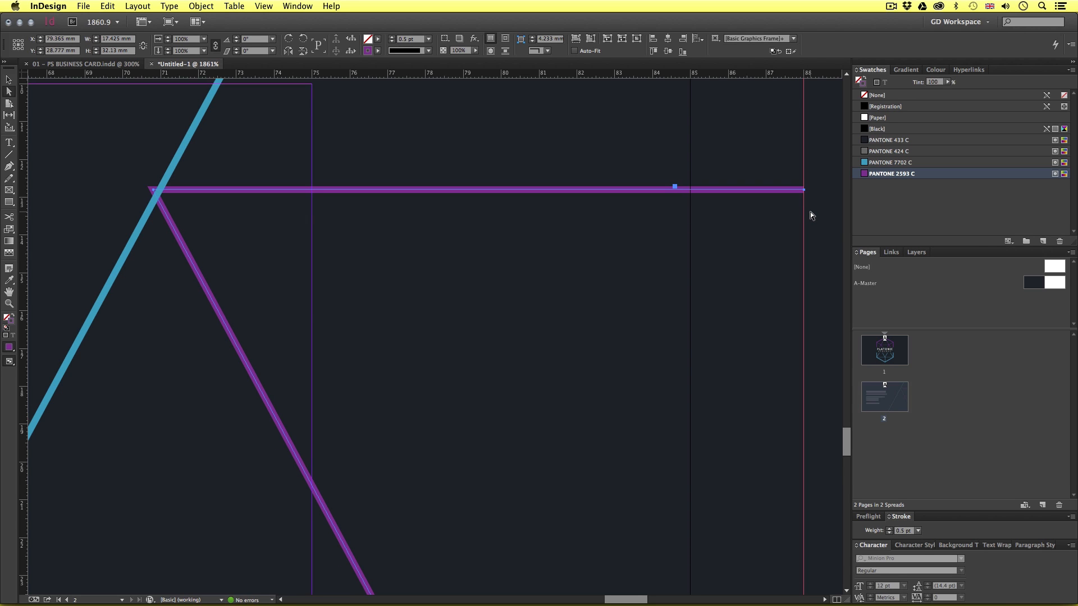
pyautogui.press('Down')
pyautogui.click(810, 204)
pyautogui.click(804, 200)
pyautogui.press('Down')
pyautogui.press('Down')
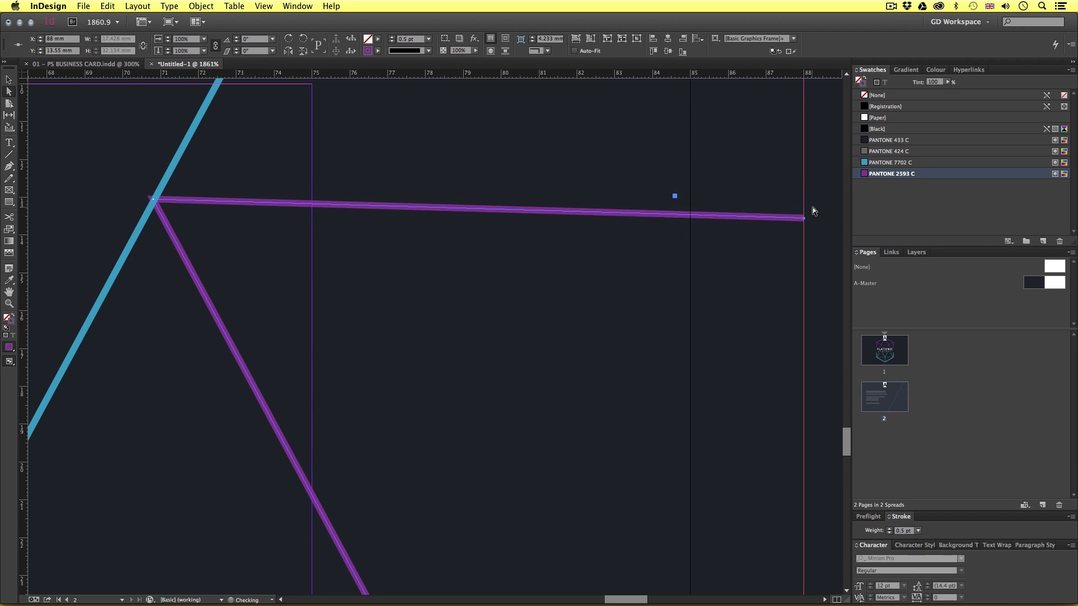
pyautogui.press('Down')
pyautogui.press('Up')
pyautogui.press('Up')
pyautogui.press('Up')
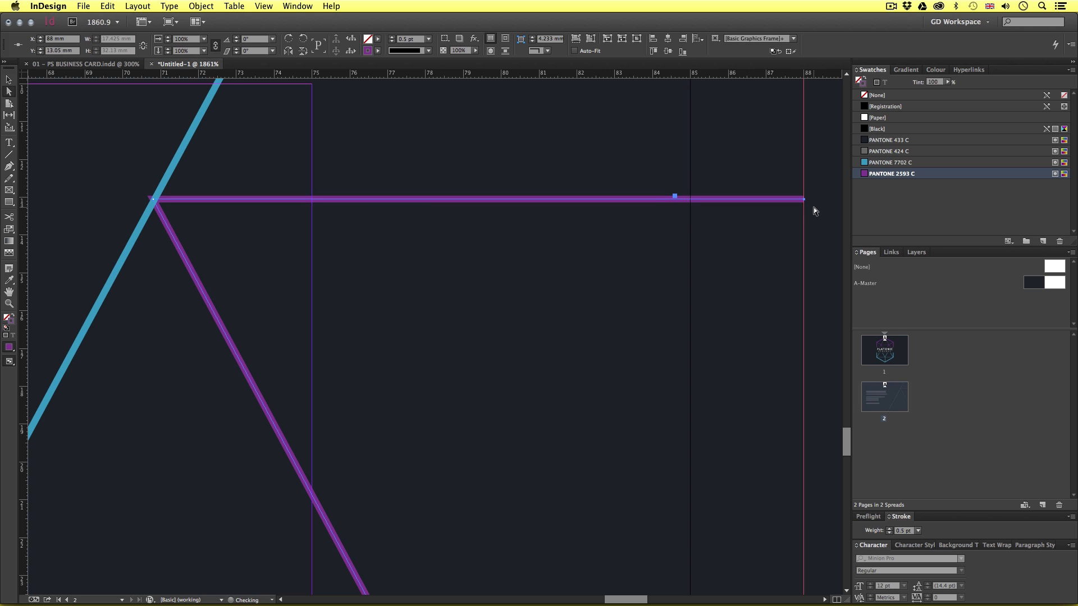
# - Examine the whole of page 2 in preview to check how the blue and purple lines sit beside the text
pyautogui.press('z')
pyautogui.keyDown('alt'); pyautogui.click(399, 297); pyautogui.keyUp('alt')
pyautogui.keyDown('alt'); pyautogui.click(404, 299); pyautogui.keyUp('alt')
pyautogui.keyDown('alt'); pyautogui.click(410, 304); pyautogui.keyUp('alt')
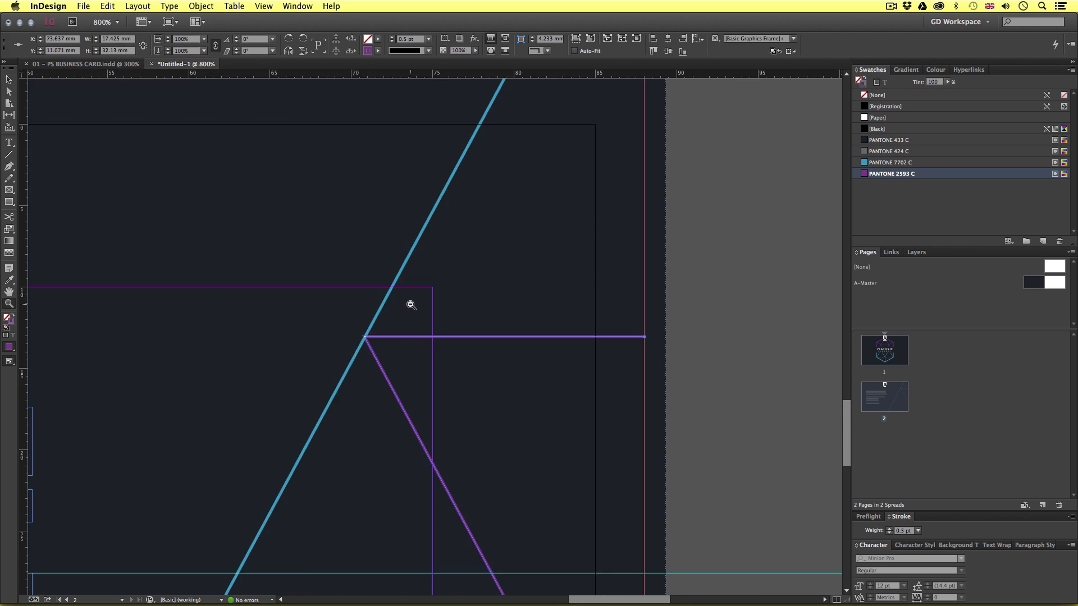
pyautogui.keyDown('alt'); pyautogui.click(411, 307); pyautogui.keyUp('alt')
pyautogui.keyDown('alt'); pyautogui.click(408, 311); pyautogui.keyUp('alt')
pyautogui.moveTo(368, 378); pyautogui.dragTo(606, 243)
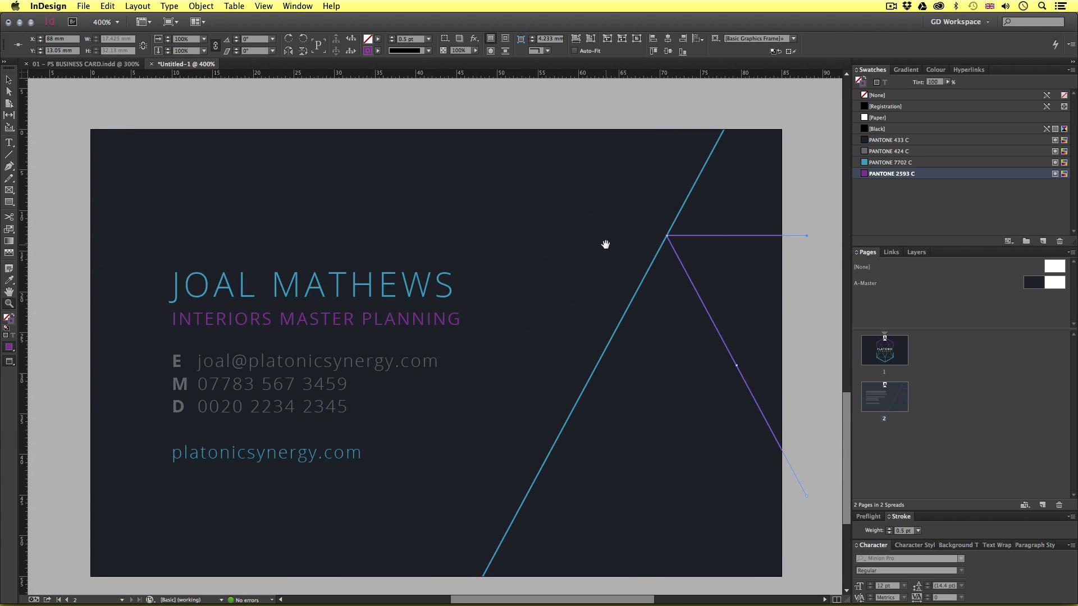
pyautogui.click(560, 127)
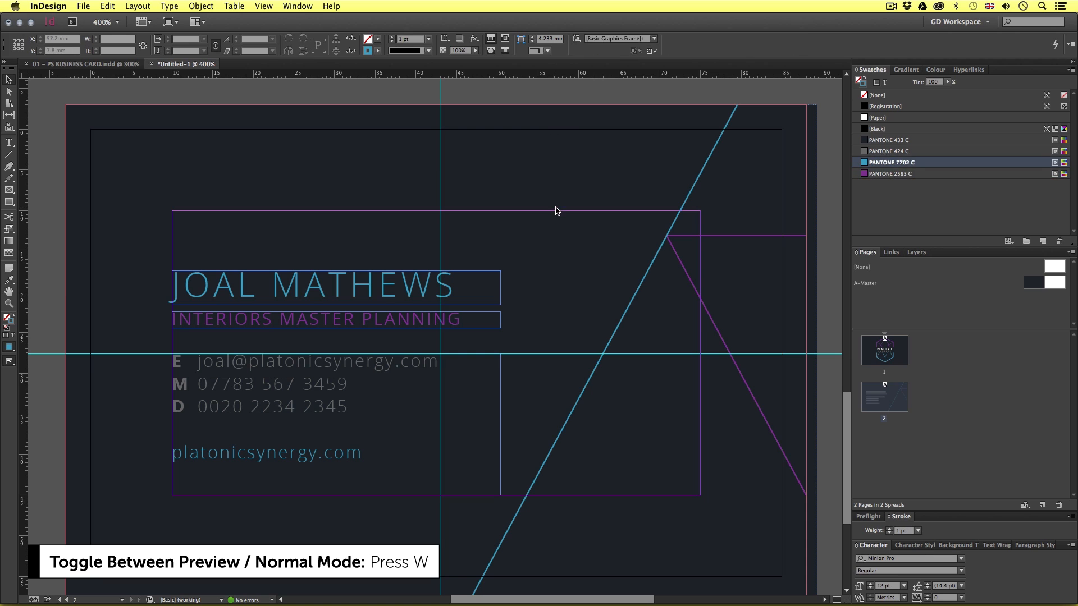
# - Draw a PANTONE 424 C, 0.5 pt line about 34 mm long from the blue and purple junction up to the top bleed edge
pyautogui.click(9, 155)
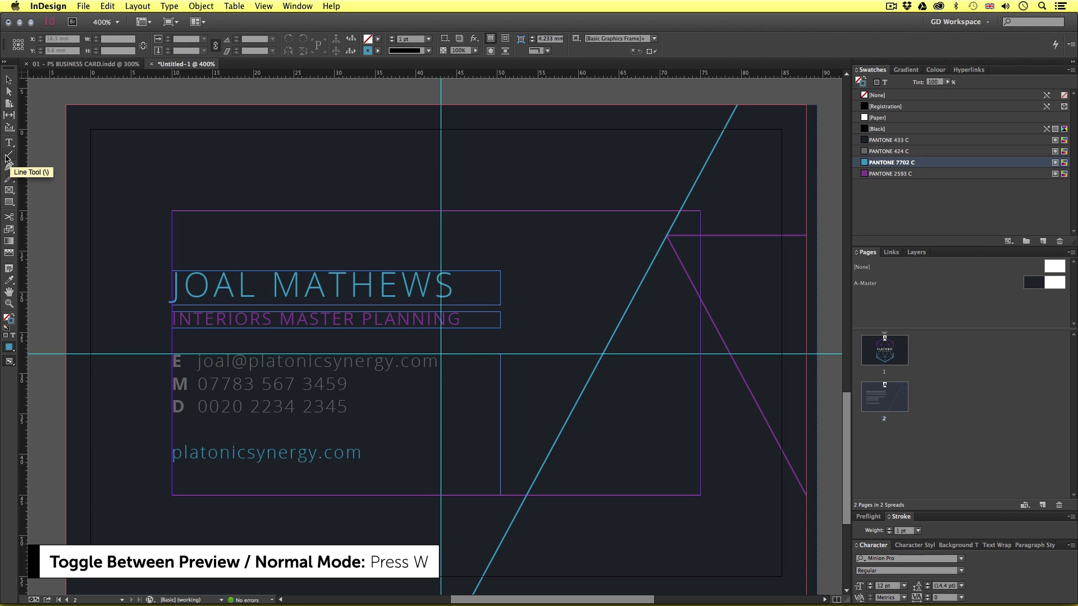
pyautogui.moveTo(666, 237); pyautogui.dragTo(420, 103)
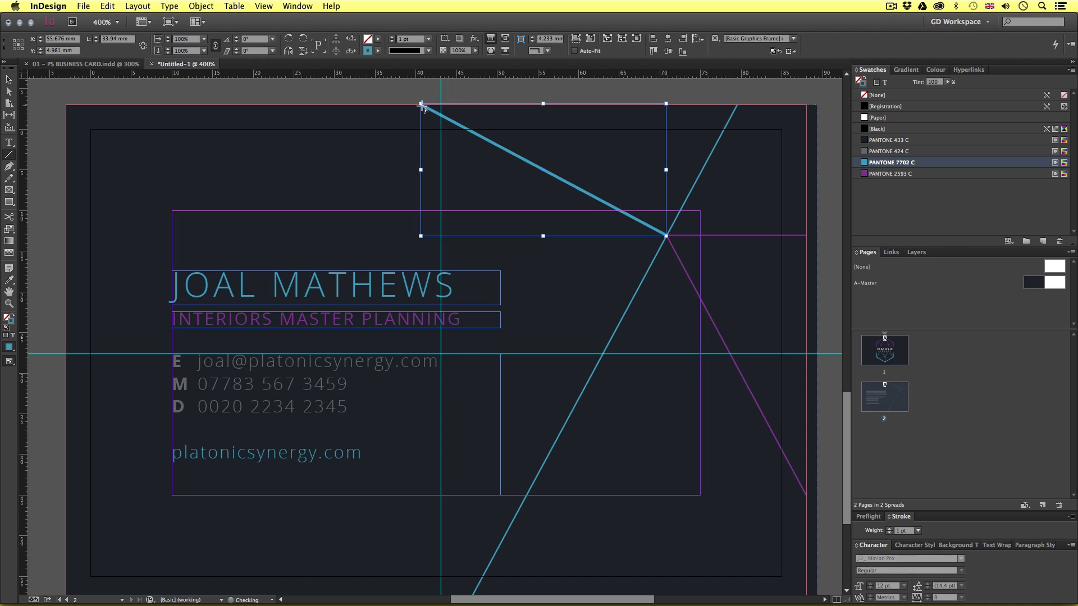
pyautogui.click(876, 151)
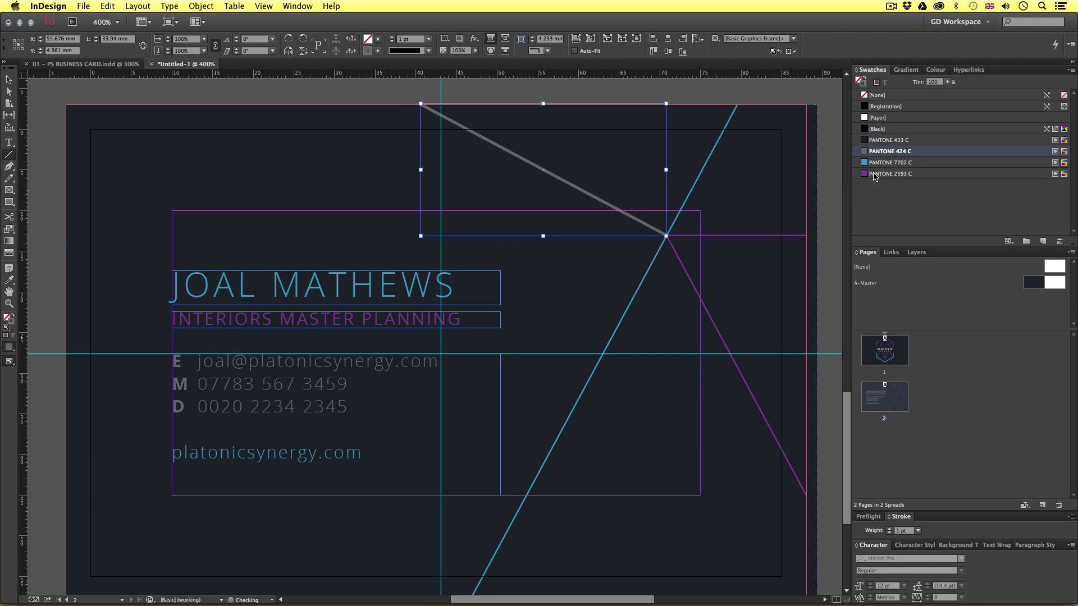
pyautogui.click(917, 531)
pyautogui.click(915, 295)
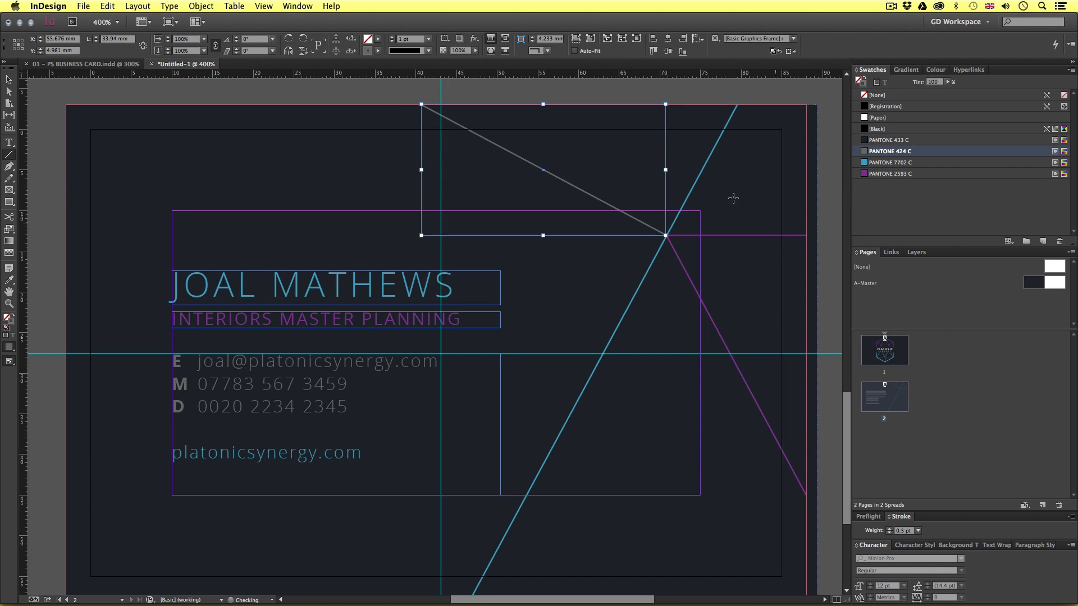
# - Send the grey line to the back, behind the blue diagonal line
pyautogui.press('v')
pyautogui.rightClick(636, 223)
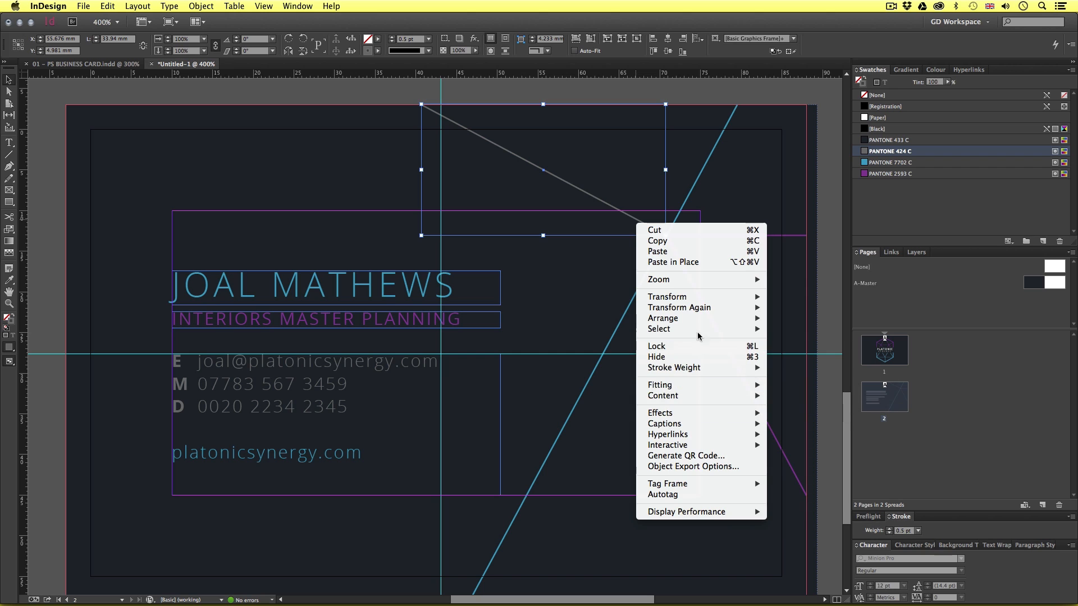
pyautogui.moveTo(750, 318)
pyautogui.click(806, 332)
# - Align the grey line's end and the purple path's corner anchor with the blue line at their junction, about X 70.86, Y 13.09 mm
pyautogui.press('z')
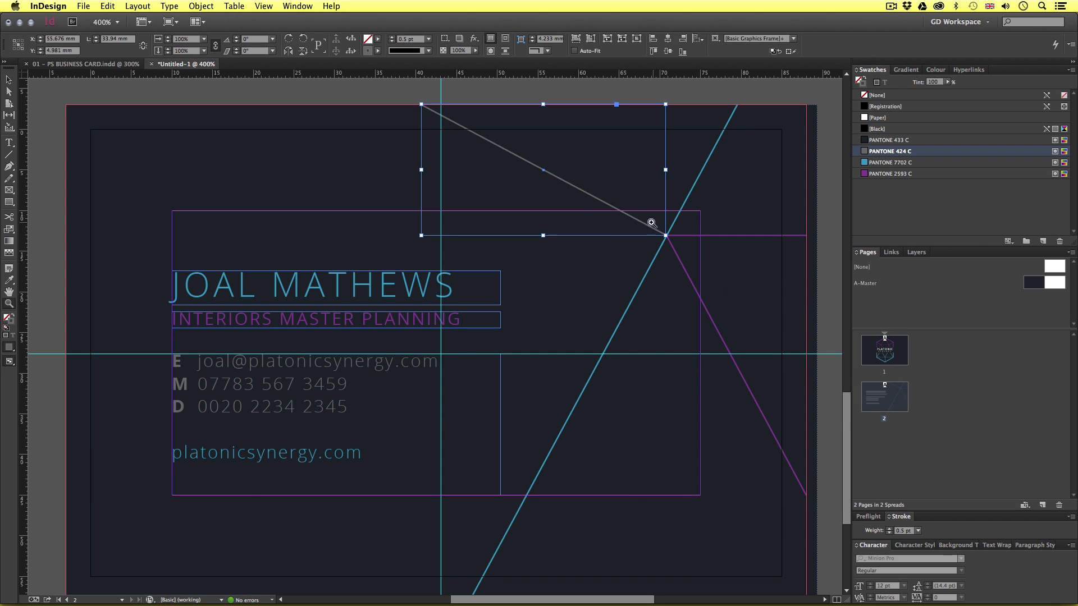
pyautogui.moveTo(650, 222); pyautogui.dragTo(695, 259)
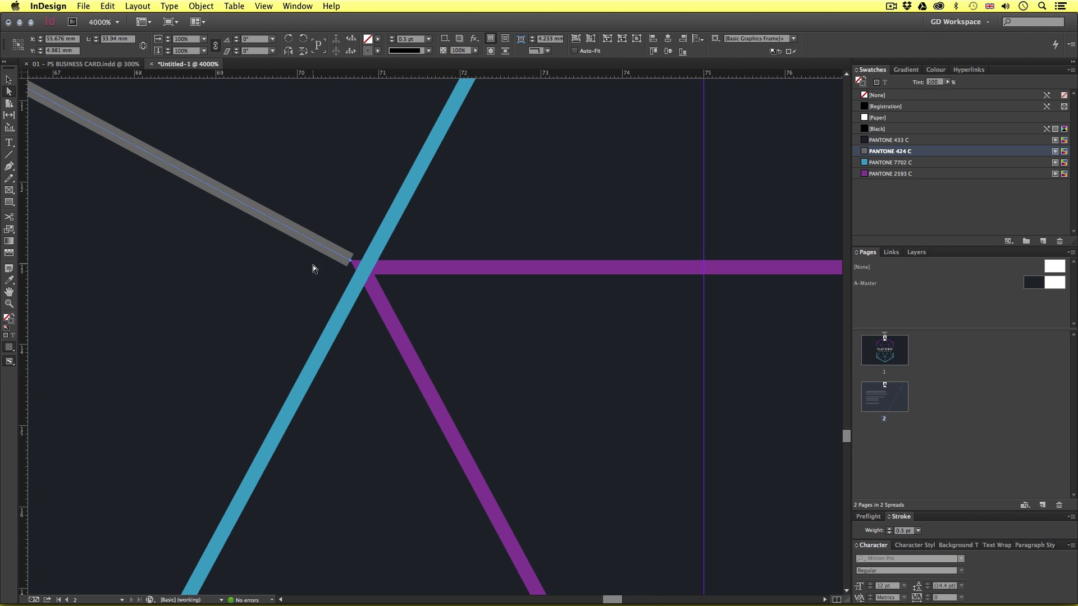
pyautogui.click(362, 269)
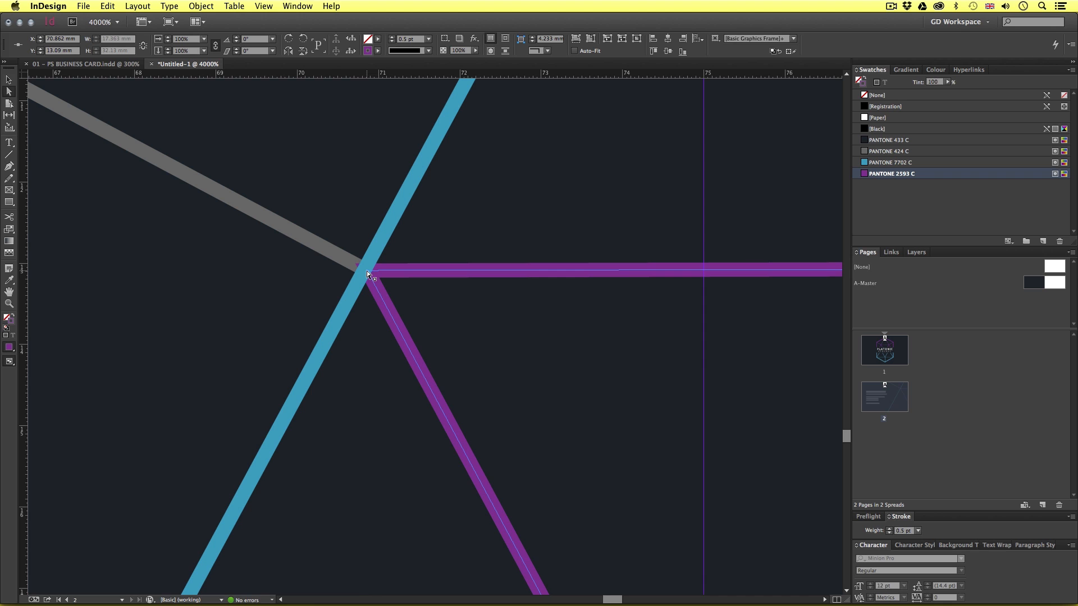
pyautogui.rightClick(366, 271)
pyautogui.click(556, 431)
pyautogui.click(495, 236)
pyautogui.moveTo(362, 300); pyautogui.dragTo(445, 329)
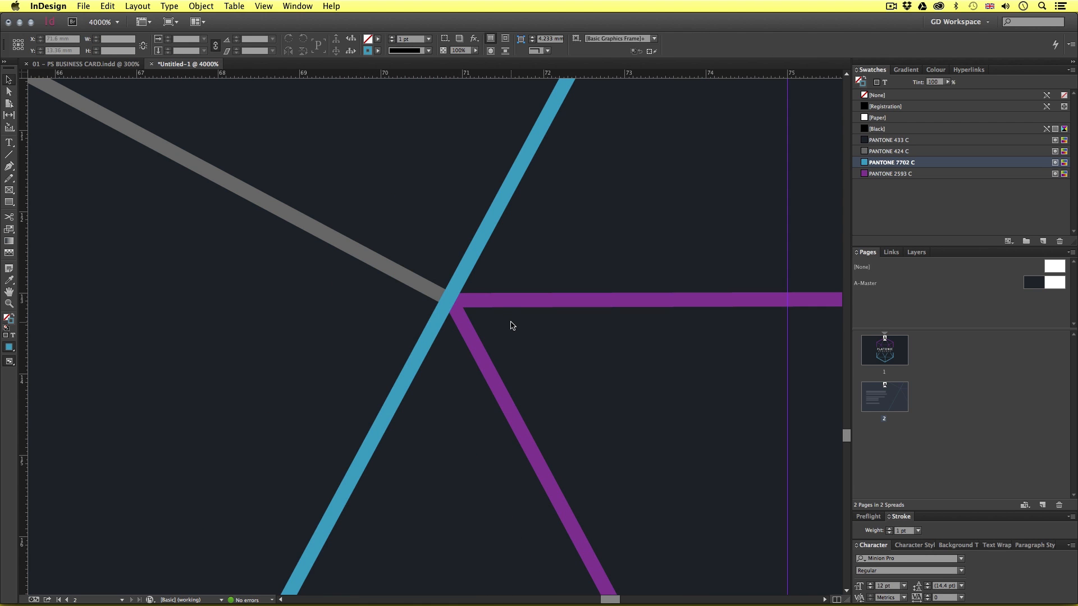
# - Compare page 2, in normal and preview modes, with the finished card in 01 – PS BUSINESS CARD.indd
pyautogui.scroll(-10, 452, 313)
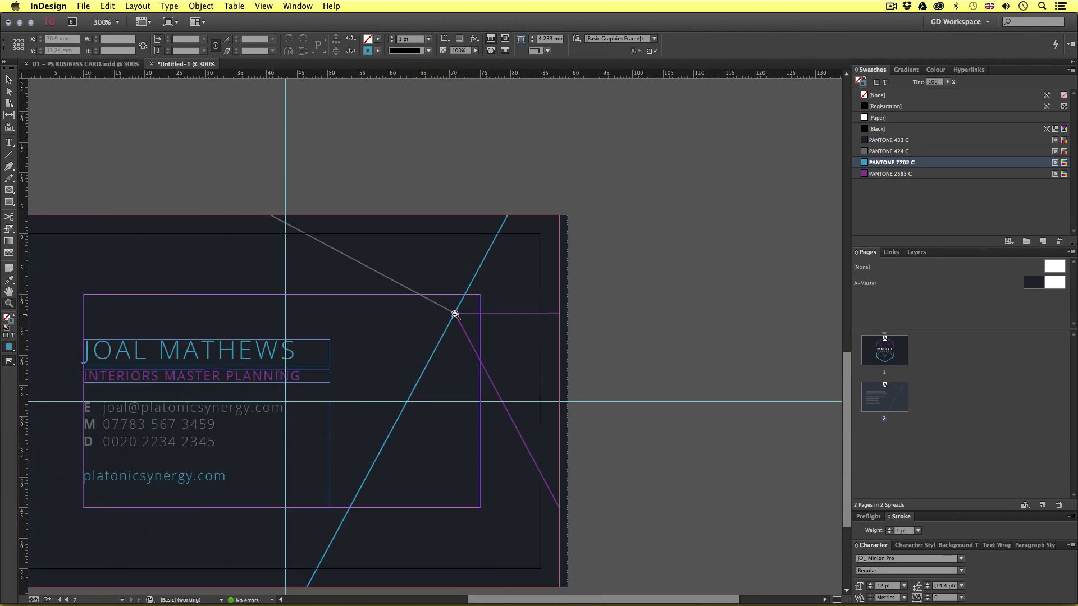
pyautogui.moveTo(408, 355); pyautogui.dragTo(595, 337)
pyautogui.click(495, 321)
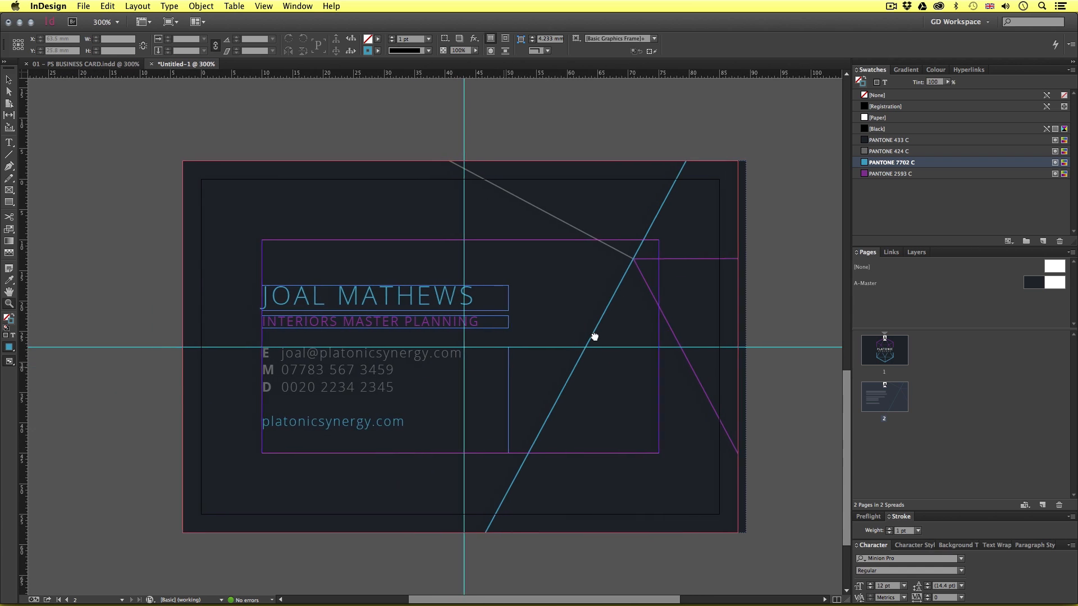
pyautogui.press('v')
pyautogui.click(101, 65)
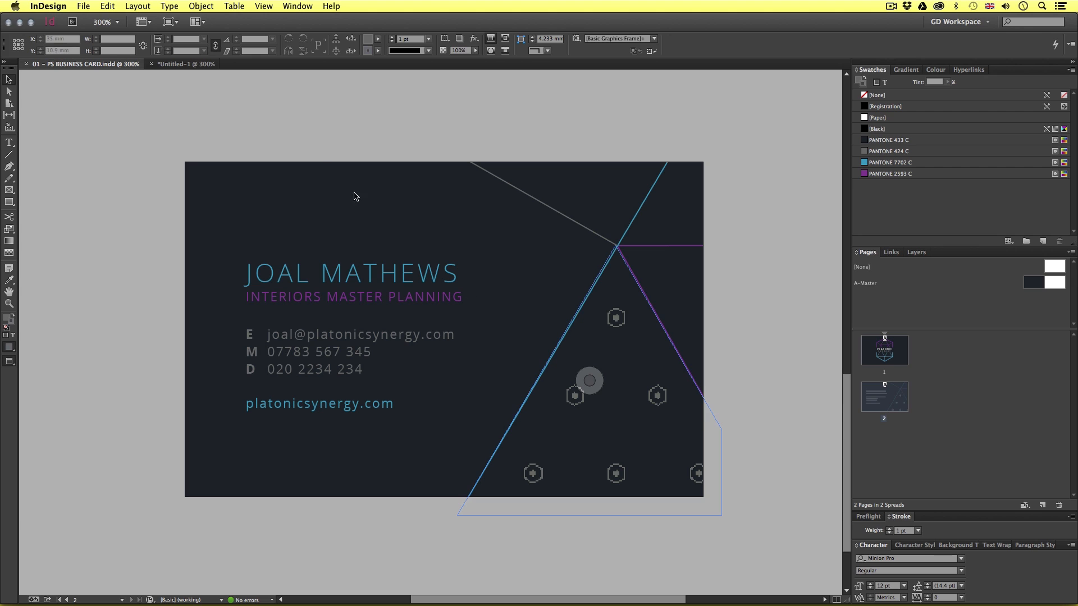
pyautogui.click(183, 64)
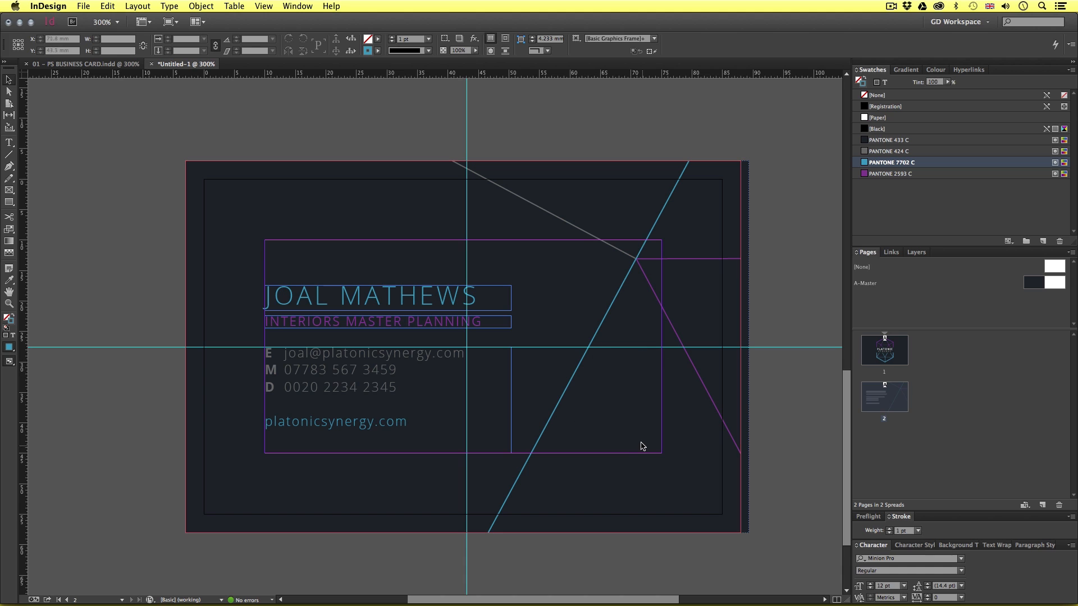
pyautogui.press('z')
pyautogui.moveTo(169, 138); pyautogui.dragTo(765, 558)
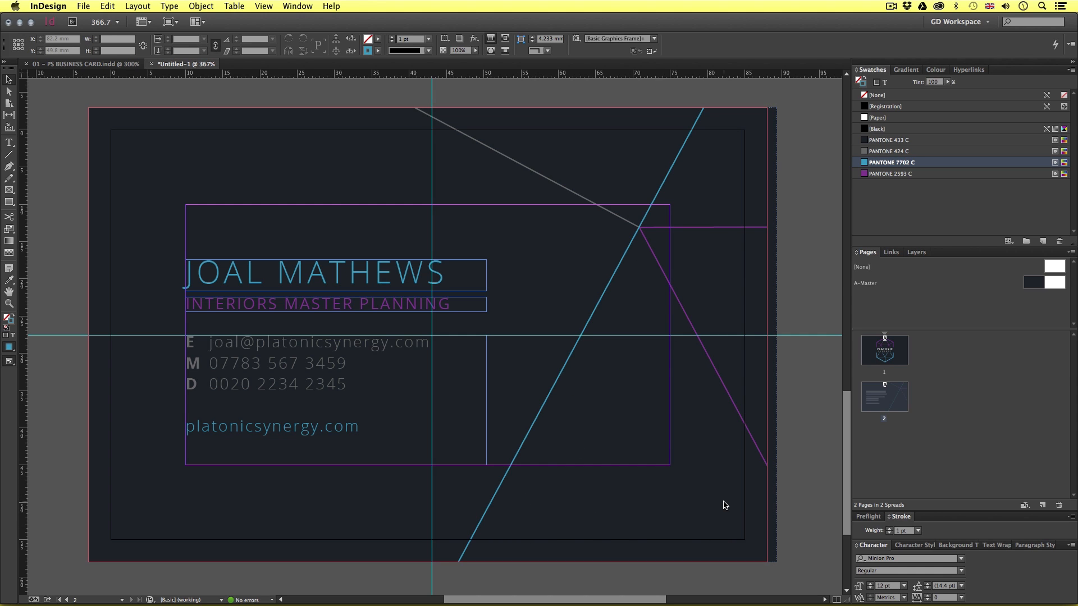
pyautogui.press('w')
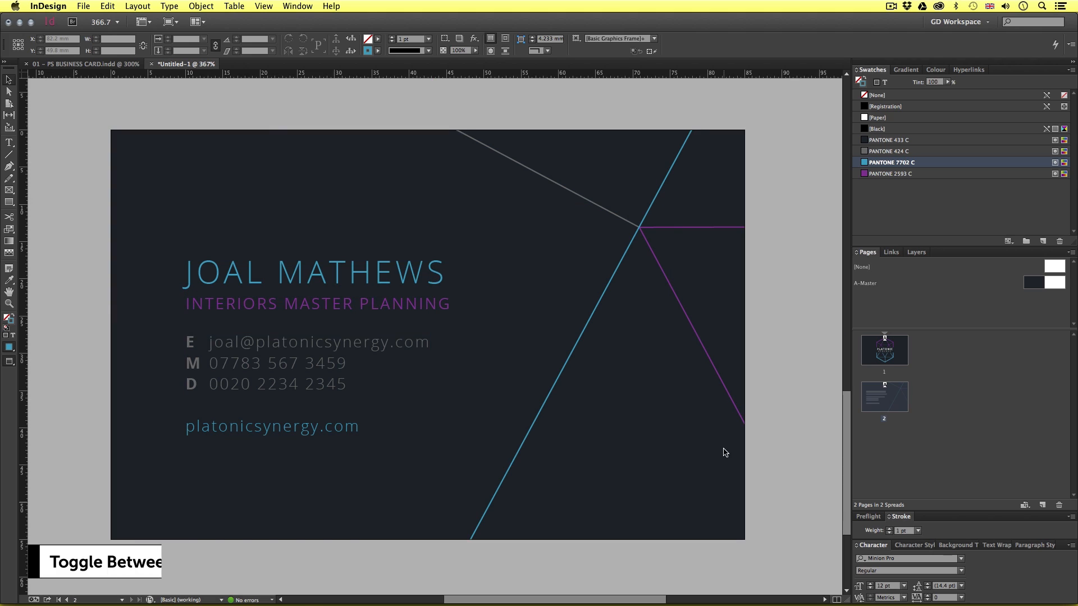
pyautogui.press('w')
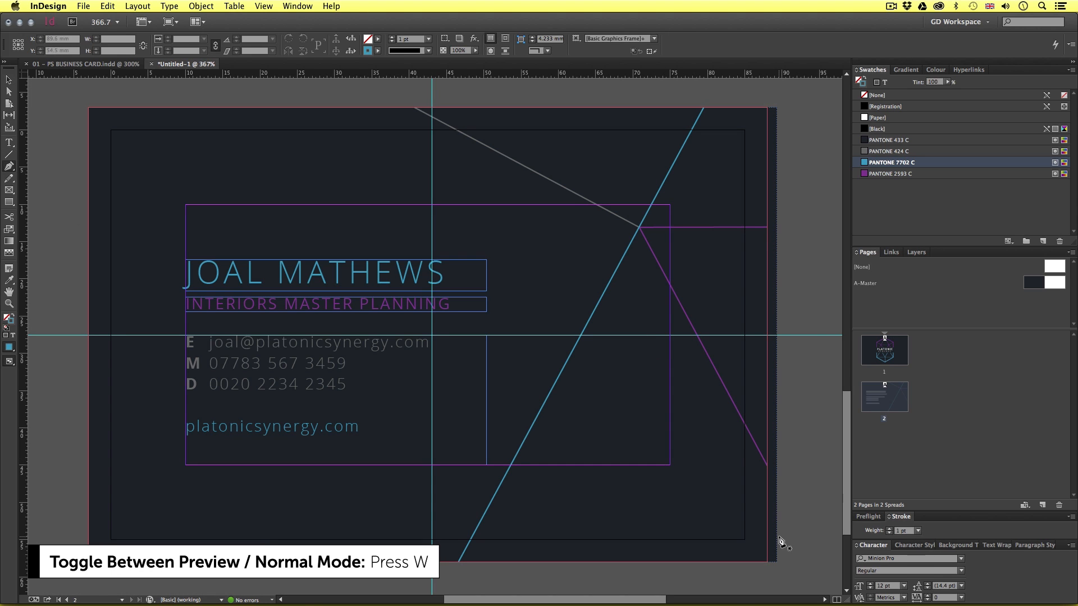
# - Draw a closed four-point Pen shape with no stroke, about 42 × 45 mm, following the blue and purple diagonals down to the bottom-right bleed corner
pyautogui.click(768, 561)
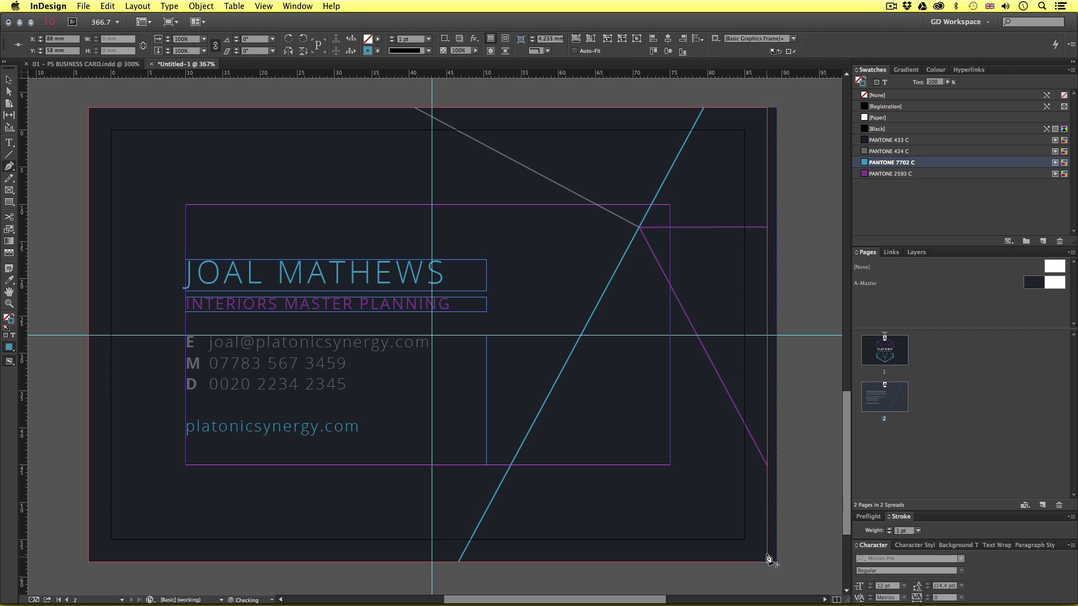
pyautogui.click(773, 467)
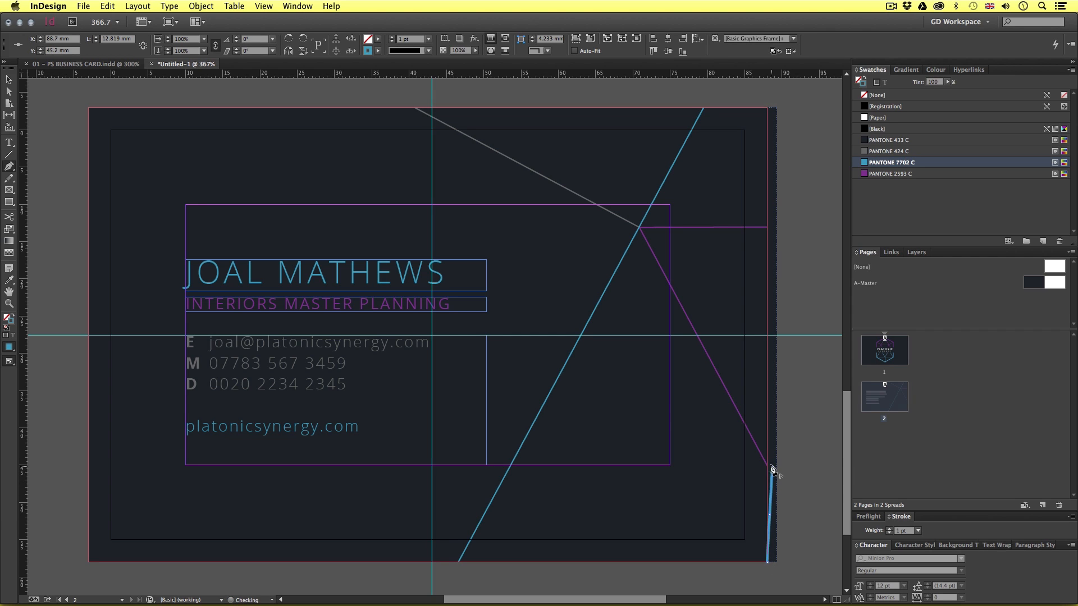
pyautogui.click(640, 231)
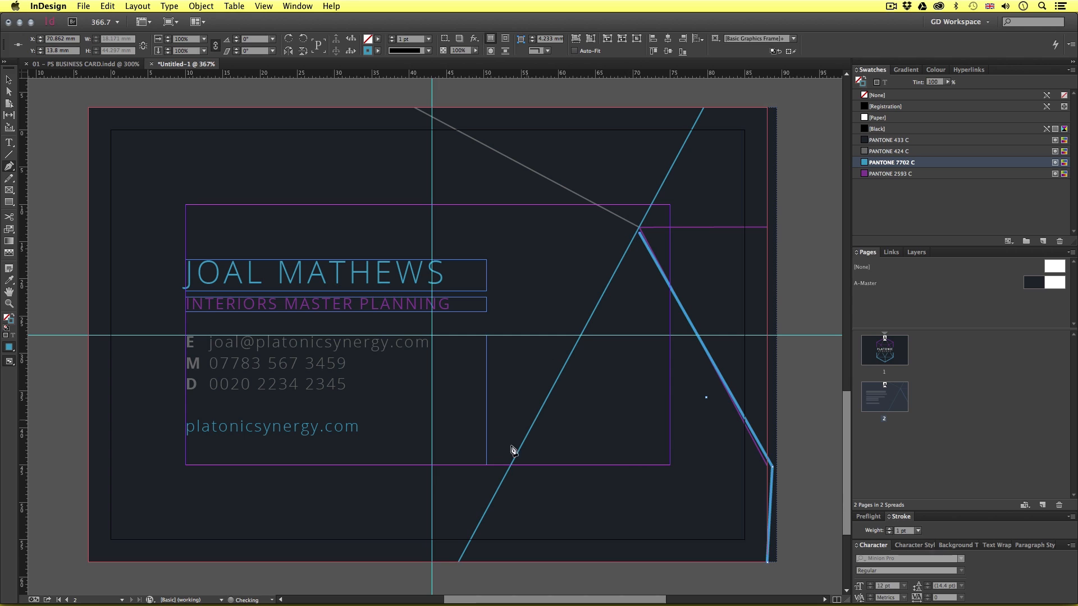
pyautogui.click(456, 566)
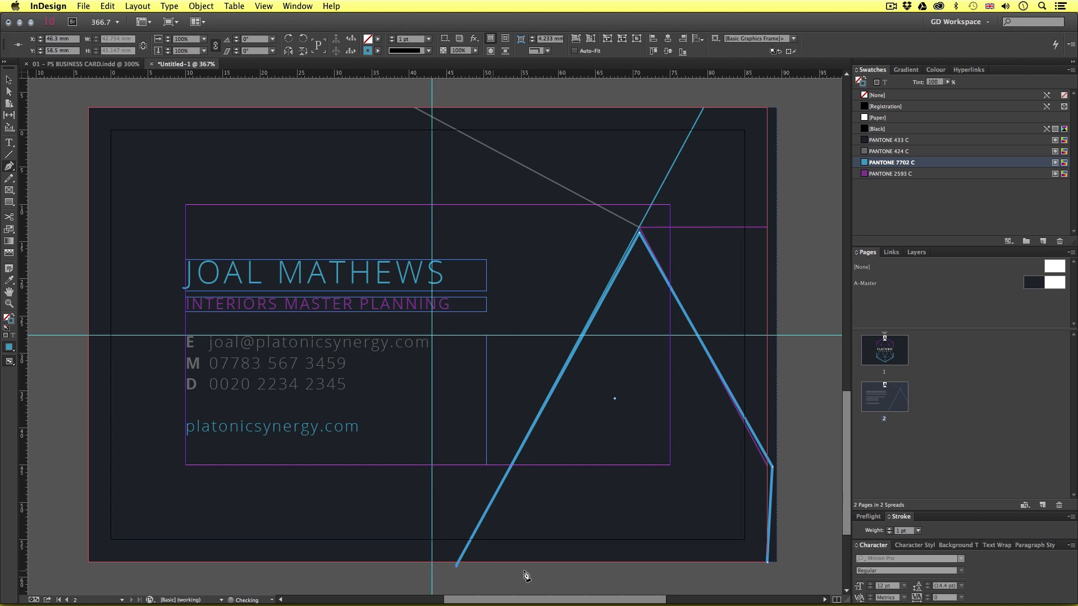
pyautogui.click(767, 563)
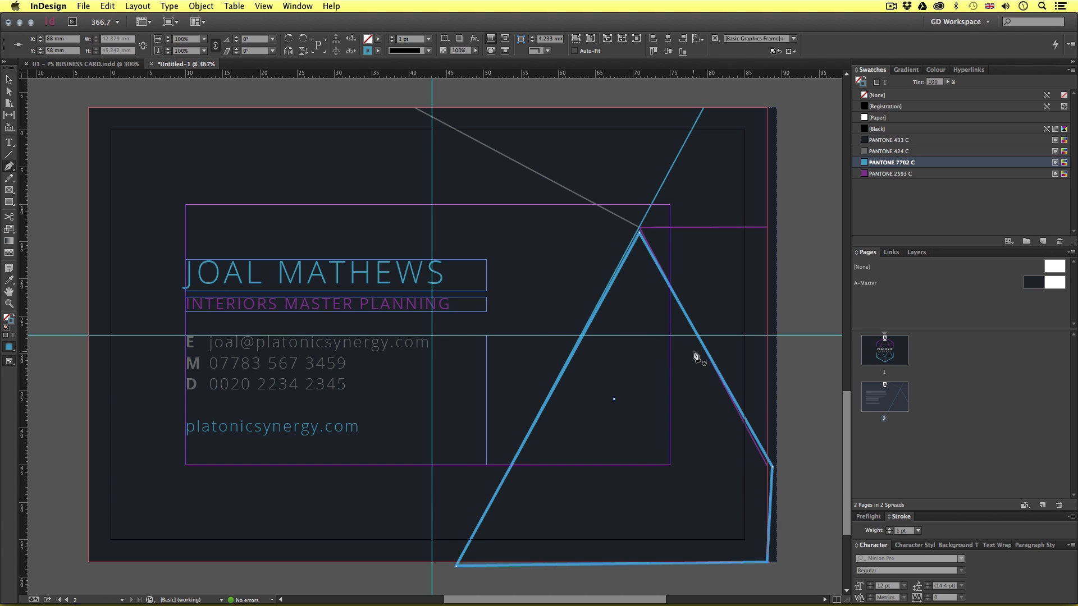
pyautogui.click(14, 321)
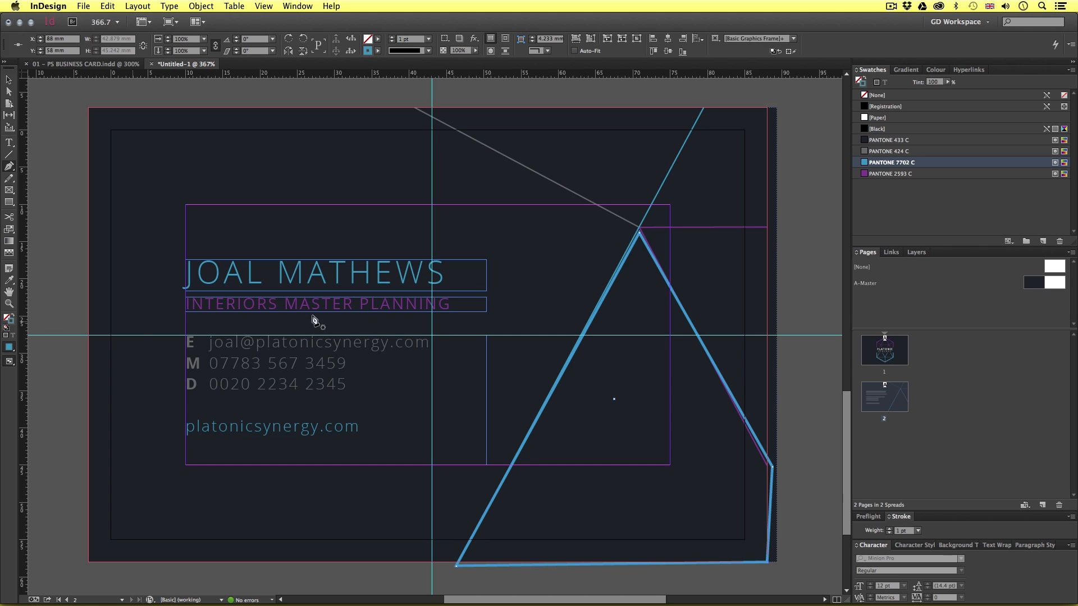
pyautogui.click(869, 96)
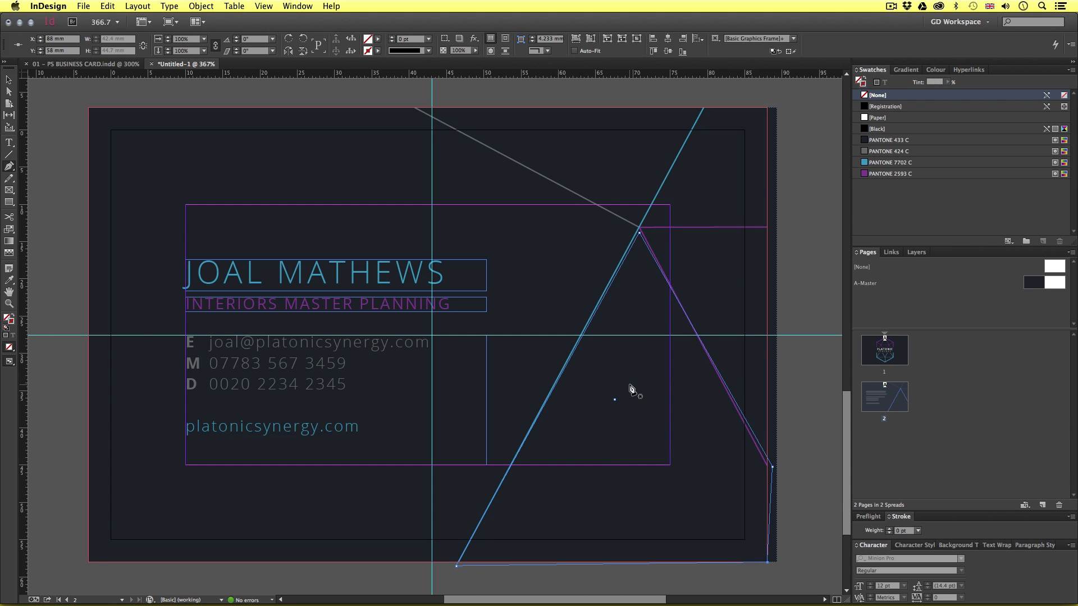
# - Place grey_pattern_pantone.ai from 05 – MY PROJECT / 04 – ASSETS / AI inside the four-point shape
pyautogui.press('v')
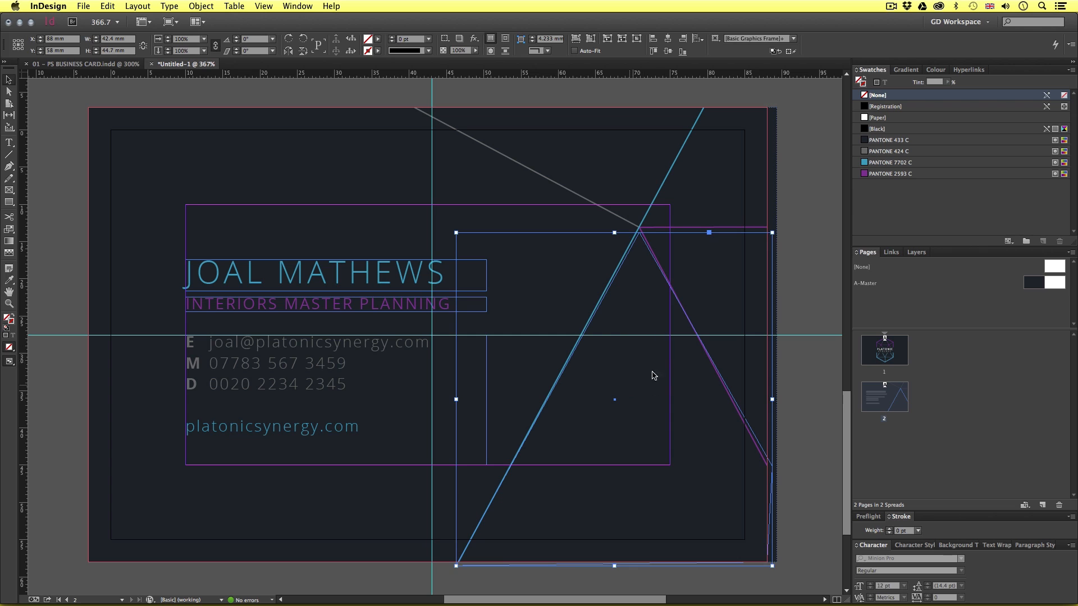
pyautogui.press('super+d')
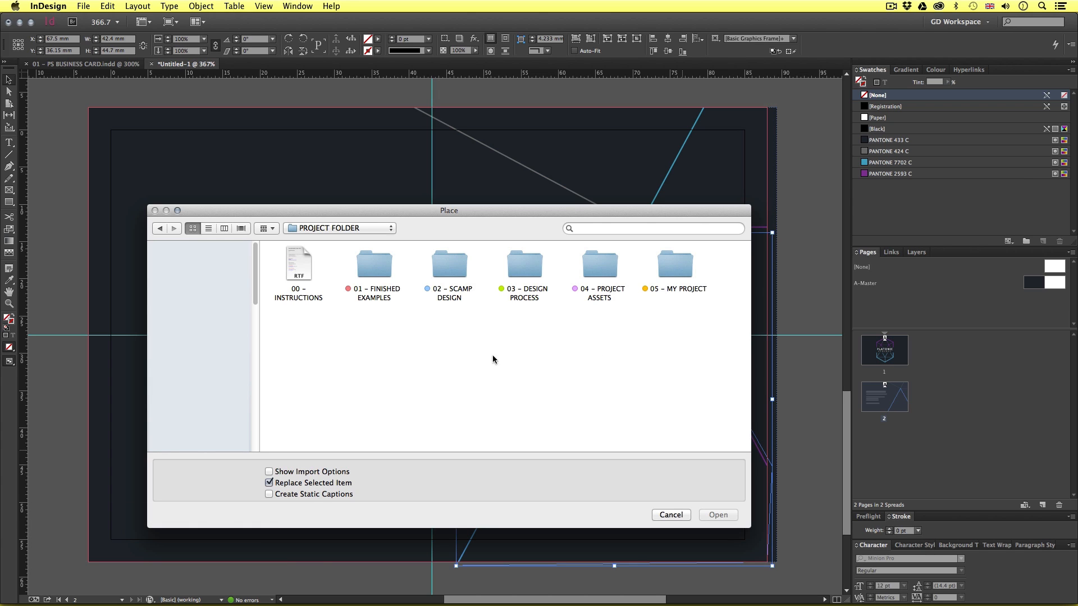
pyautogui.click(667, 291)
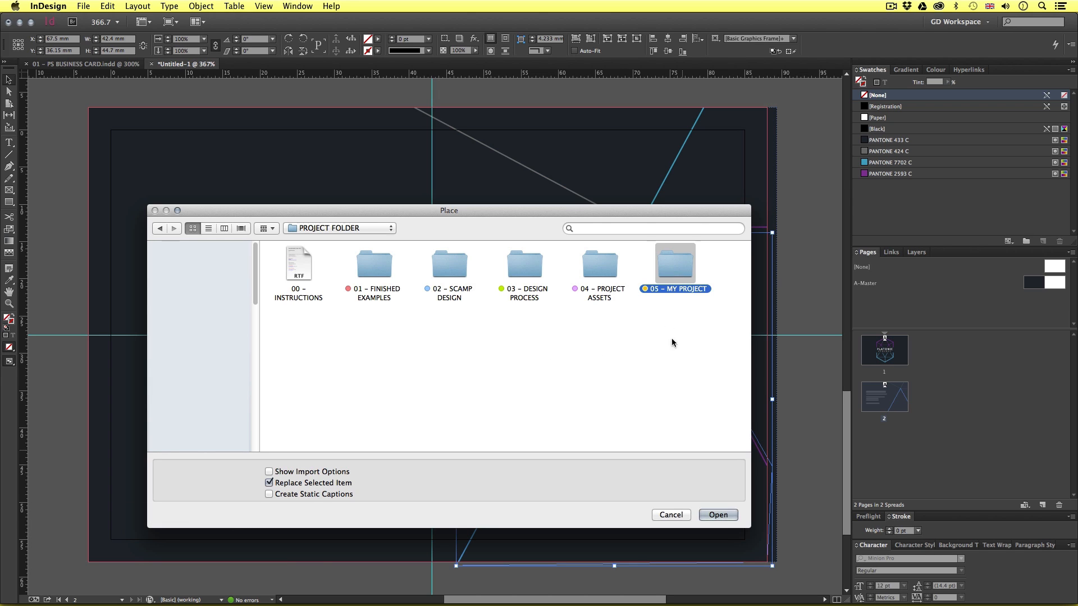
pyautogui.doubleClick(675, 268)
pyautogui.click(540, 265)
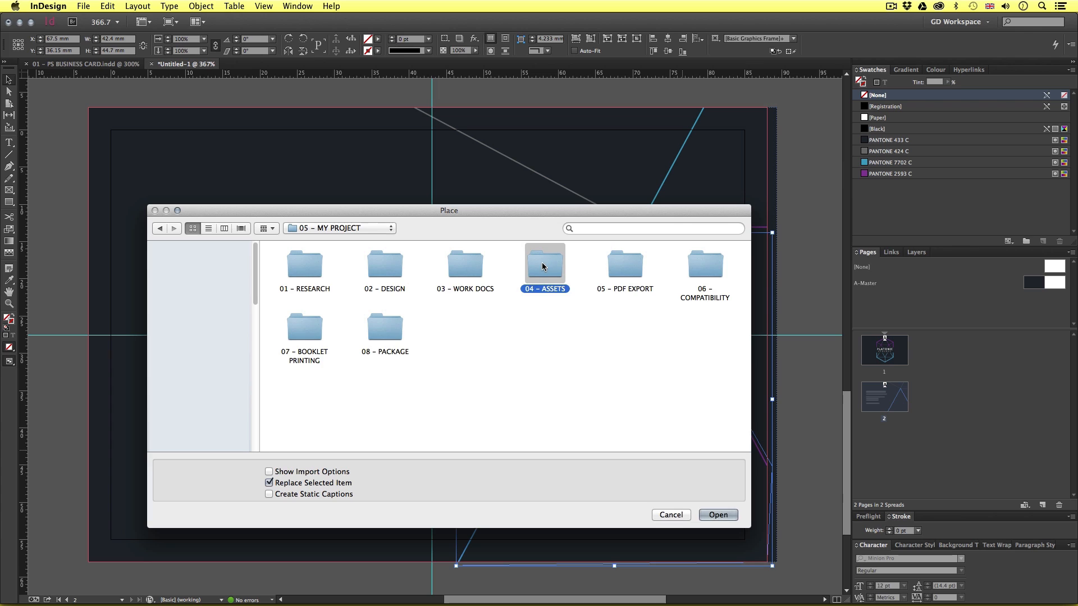
pyautogui.doubleClick(541, 262)
pyautogui.click(311, 259)
pyautogui.doubleClick(302, 261)
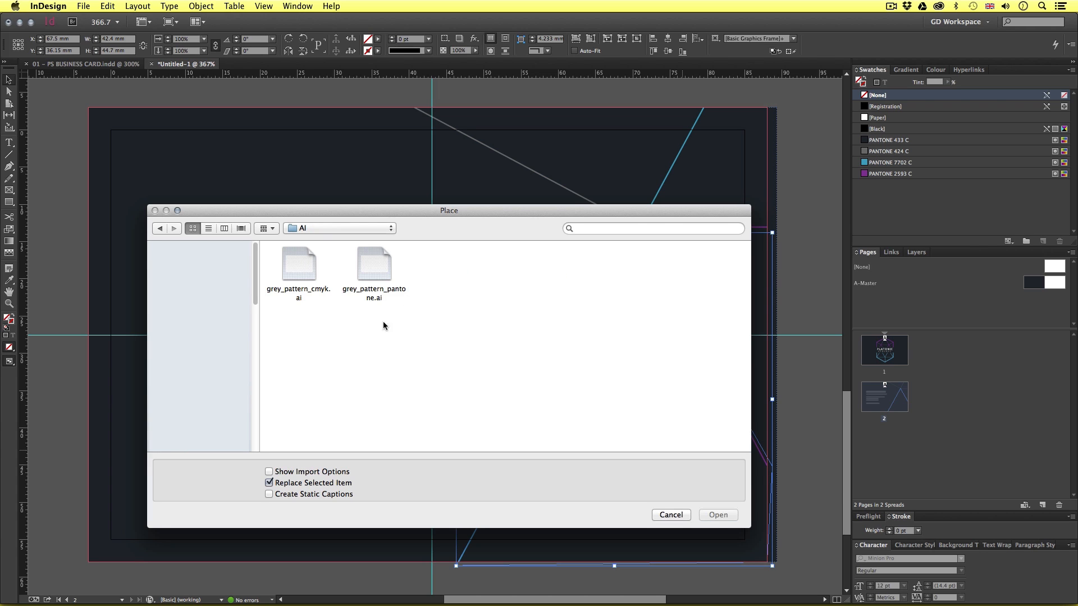
pyautogui.click(376, 268)
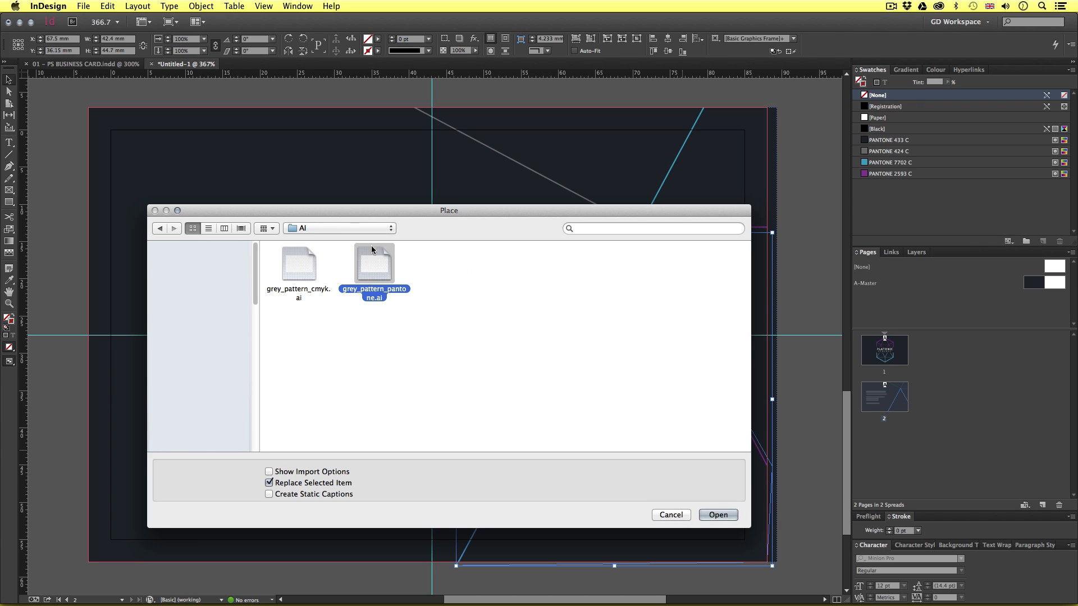
pyautogui.click(725, 515)
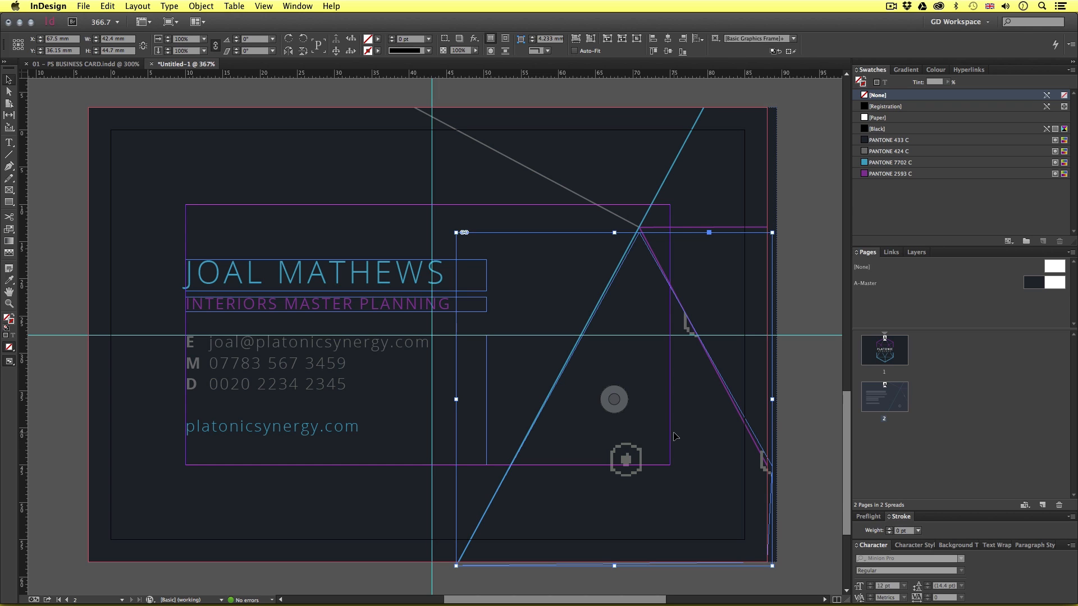
pyautogui.press('super+d')
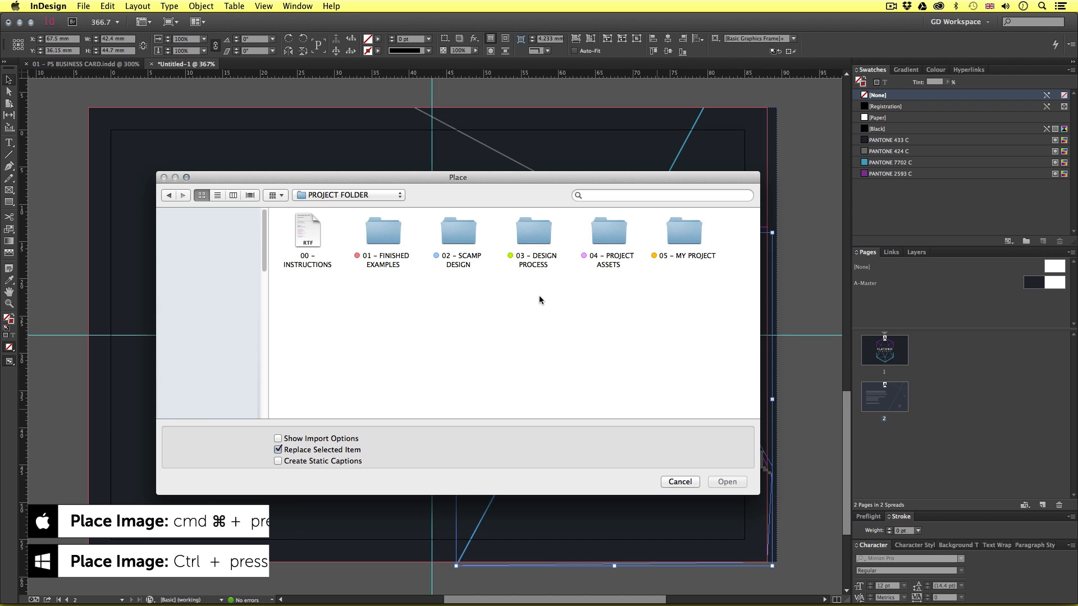
pyautogui.click(668, 247)
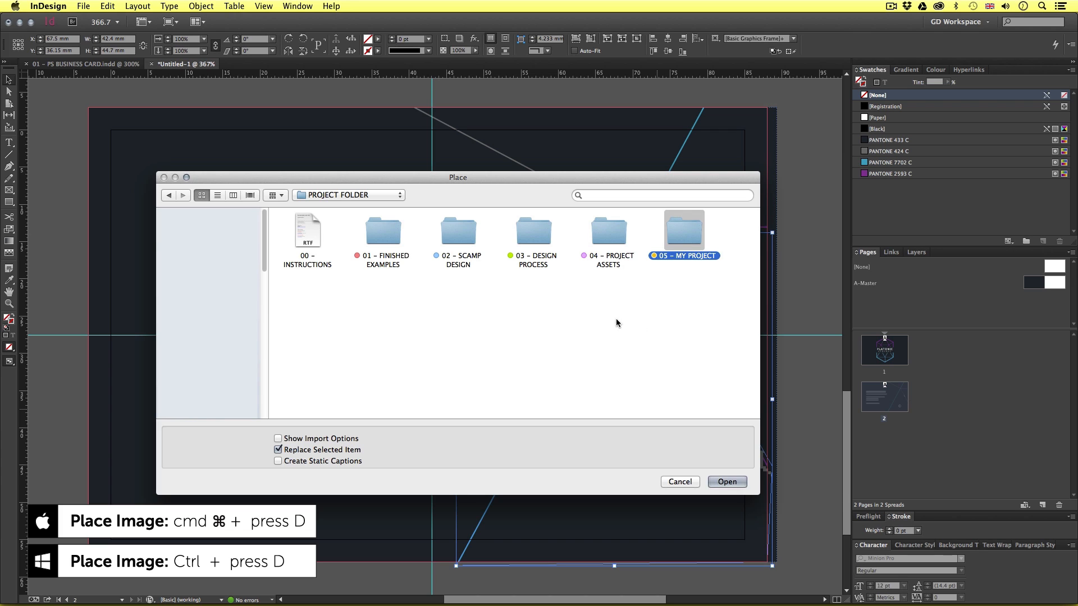
pyautogui.click(383, 231)
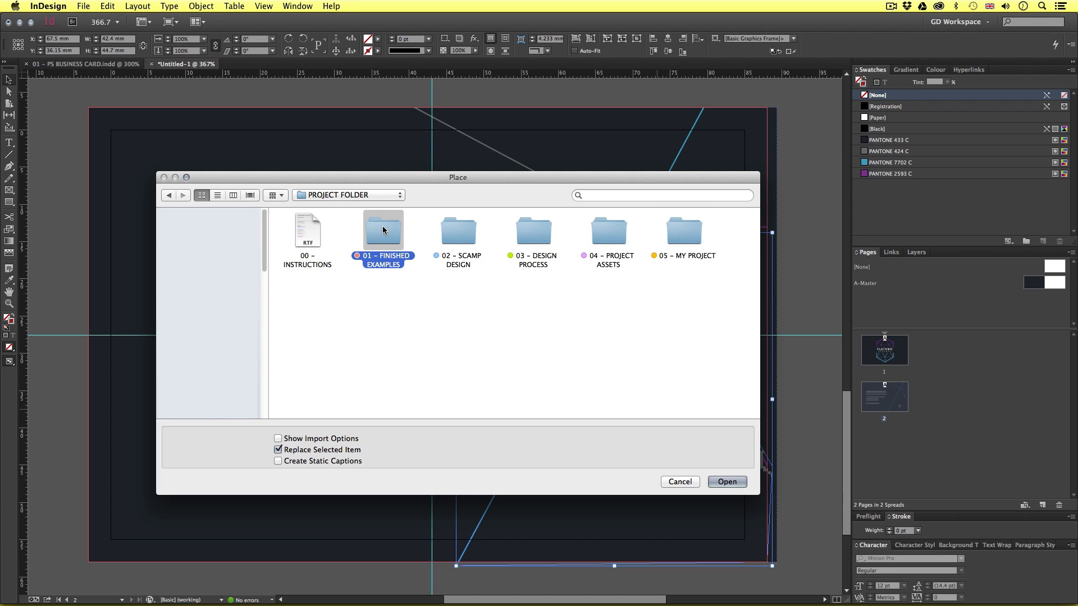
pyautogui.doubleClick(383, 230)
pyautogui.click(308, 238)
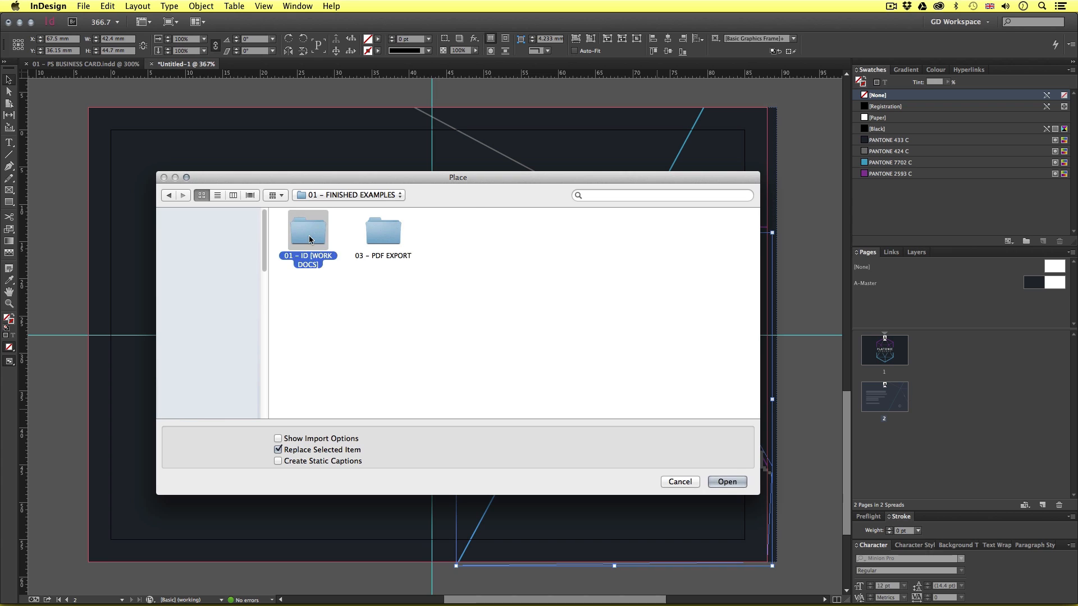
pyautogui.doubleClick(308, 238)
pyautogui.doubleClick(537, 236)
pyautogui.click(308, 236)
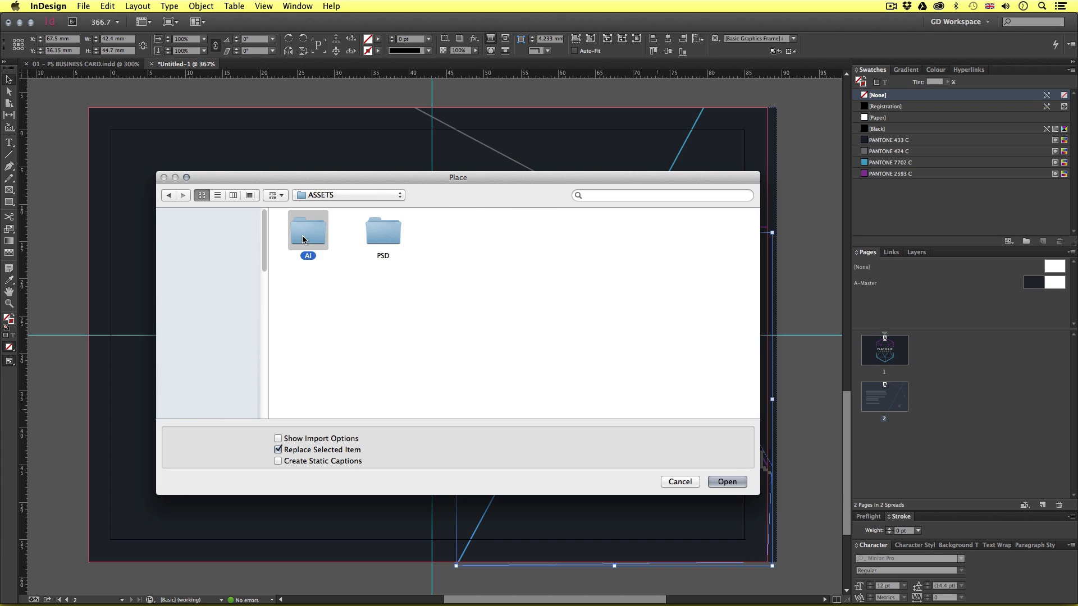
pyautogui.doubleClick(309, 236)
pyautogui.click(399, 234)
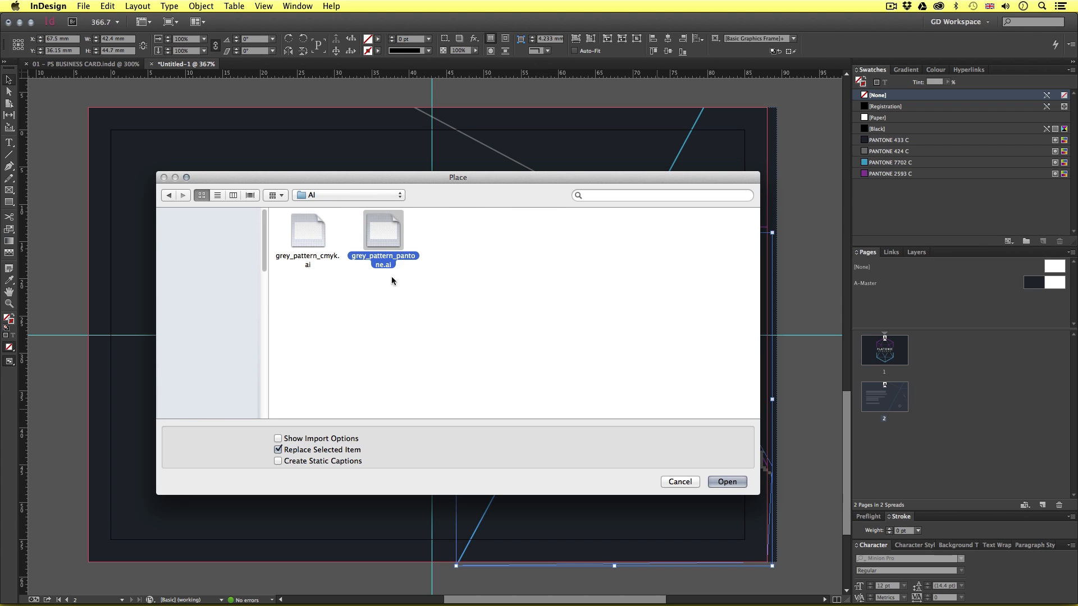
pyautogui.click(679, 482)
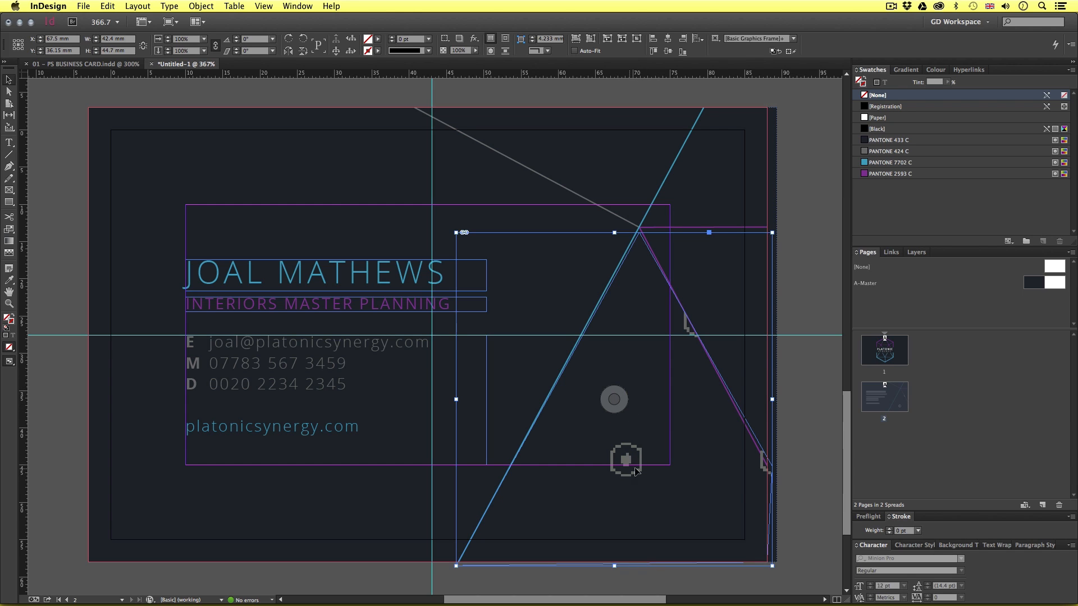
# - Set the document's display performance to High Quality Display
pyautogui.click(264, 6)
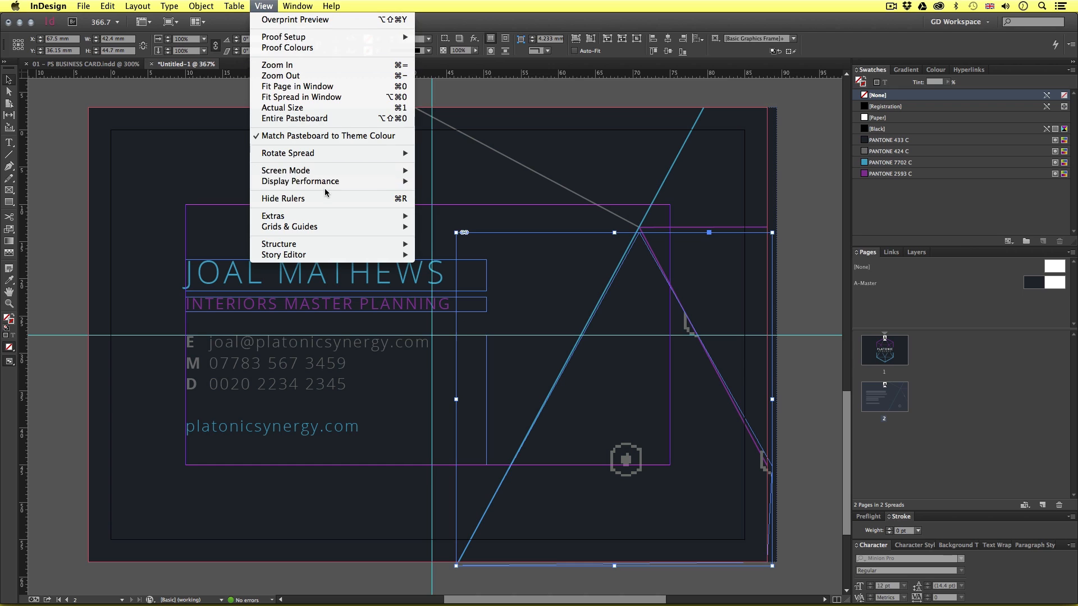
pyautogui.moveTo(325, 182)
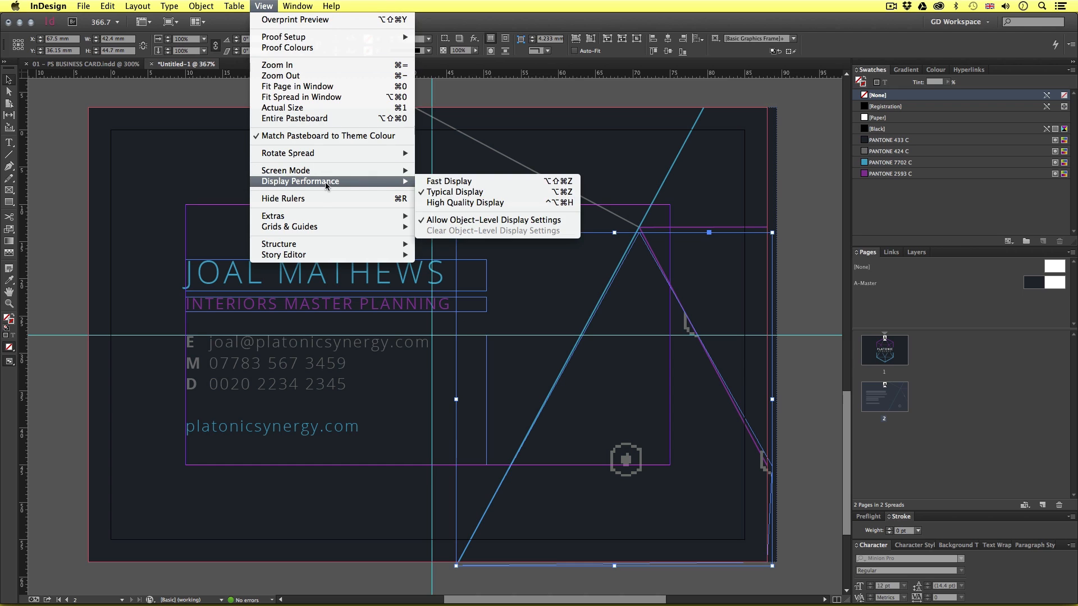
pyautogui.click(471, 203)
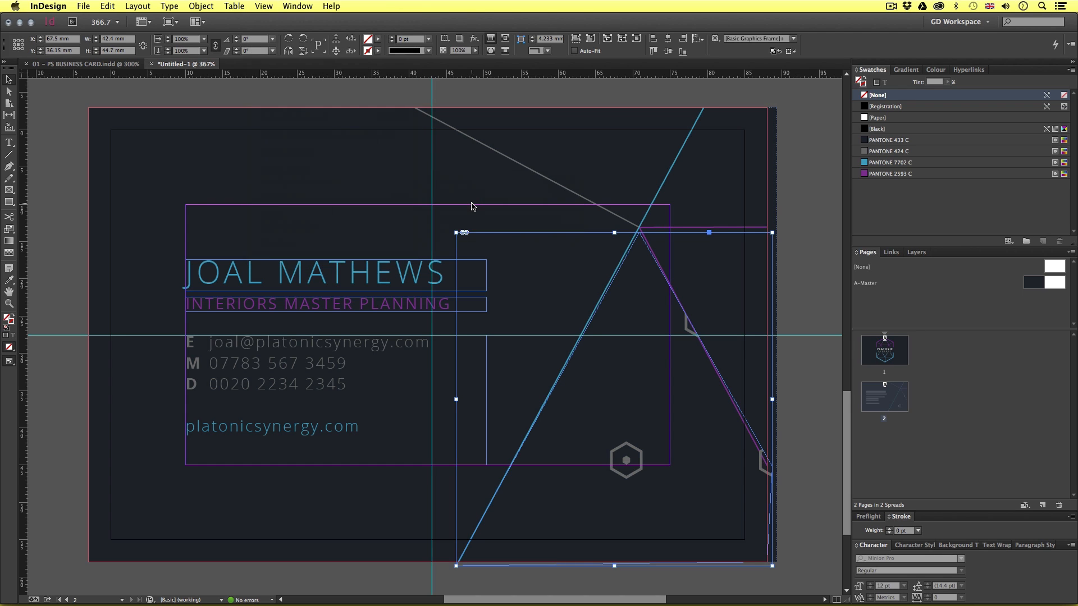
# - Select the hexagon pattern inside the four-point frame, shift it within the frame and scale it down proportionally to about 70%
pyautogui.press('z')
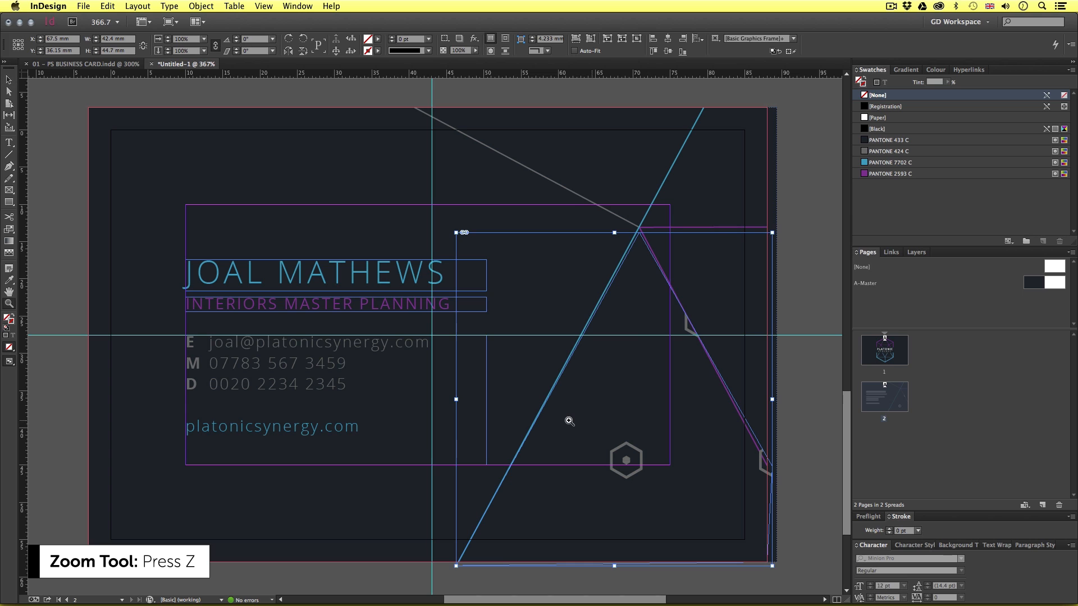
pyautogui.keyDown('alt'); pyautogui.click(539, 359); pyautogui.keyUp('alt')
pyautogui.keyDown('alt'); pyautogui.click(539, 358); pyautogui.keyUp('alt')
pyautogui.keyDown('alt'); pyautogui.click(539, 358); pyautogui.keyUp('alt')
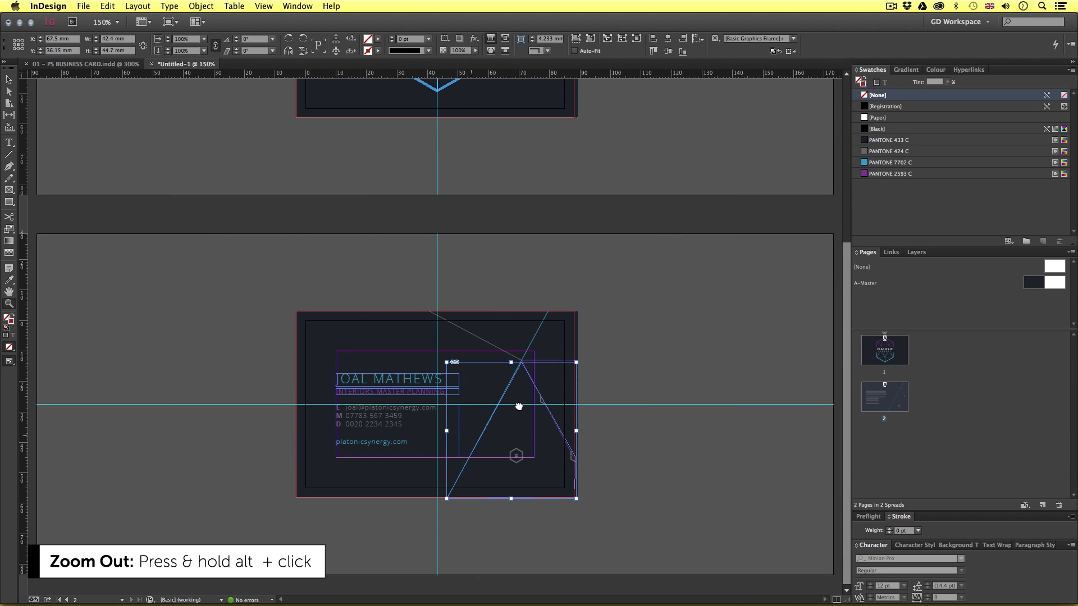
pyautogui.keyDown('alt'); pyautogui.click(476, 406); pyautogui.keyUp('alt')
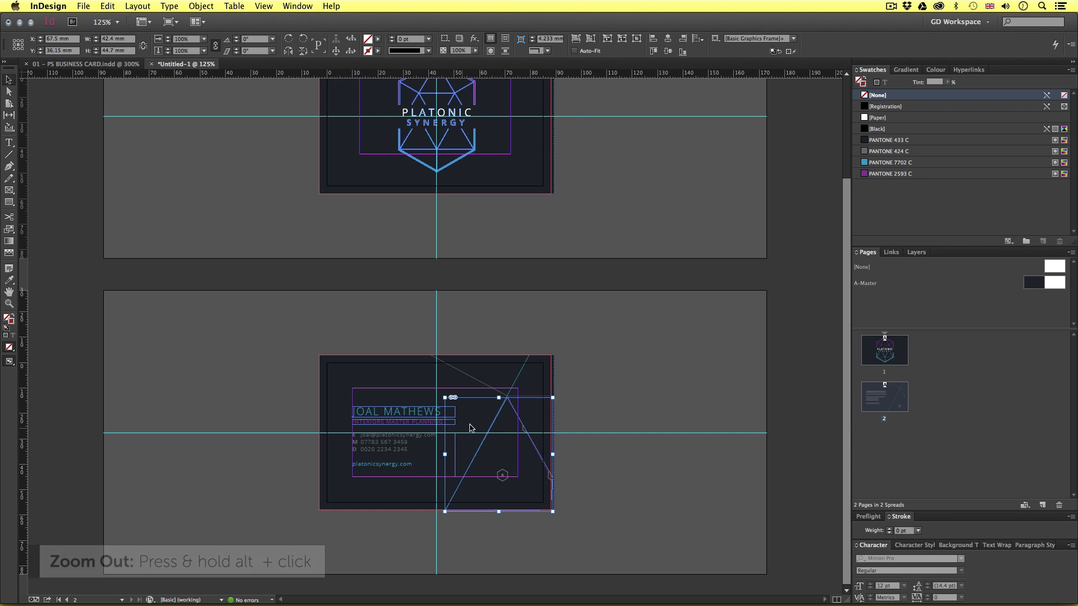
pyautogui.press('v')
pyautogui.click(498, 455)
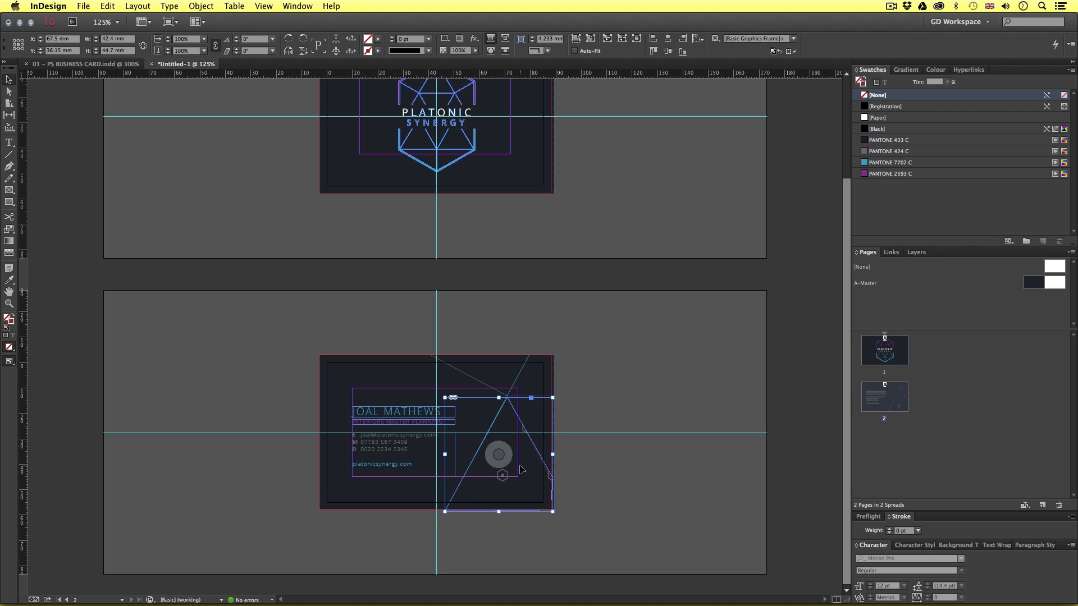
pyautogui.click(8, 93)
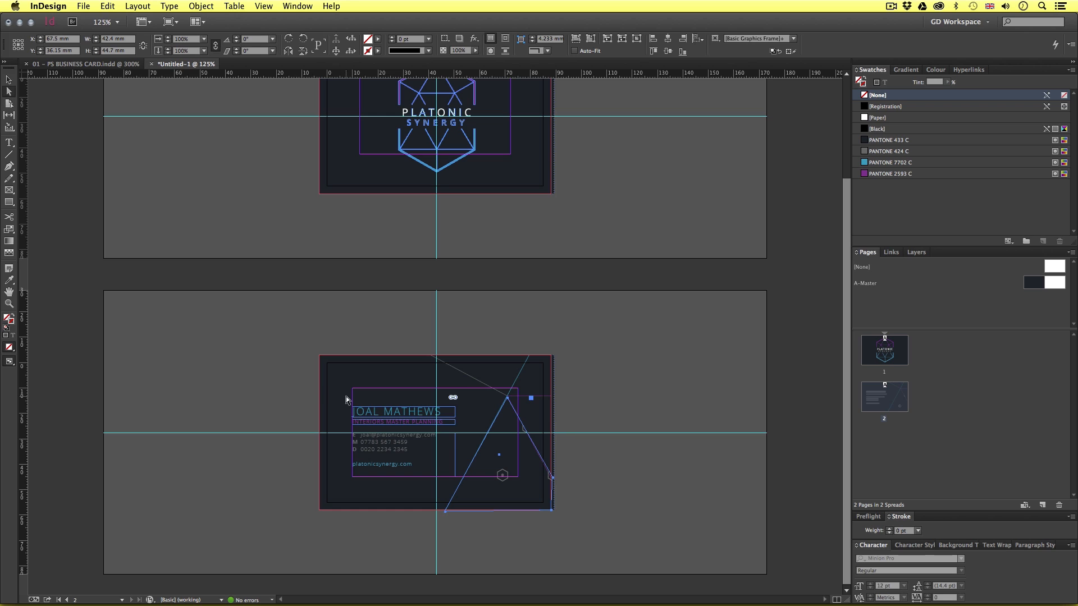
pyautogui.click(508, 474)
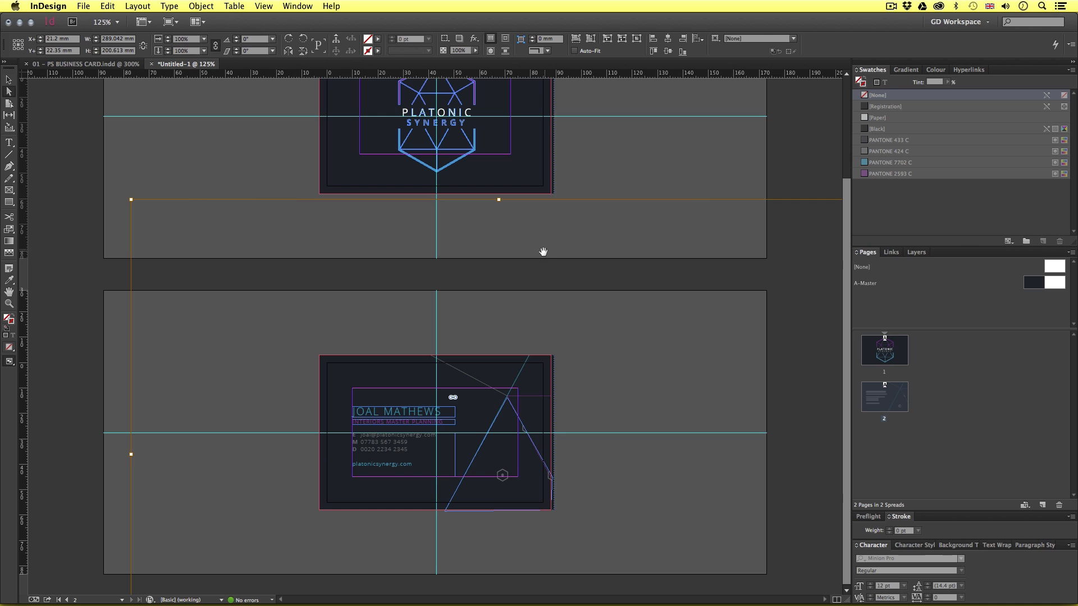
pyautogui.moveTo(517, 490)
pyautogui.mouseDown()
pyautogui.moveTo(501, 476)
pyautogui.moveTo(512, 480)
pyautogui.moveTo(508, 503)
pyautogui.moveTo(504, 467)
pyautogui.moveTo(513, 474)
pyautogui.mouseUp()
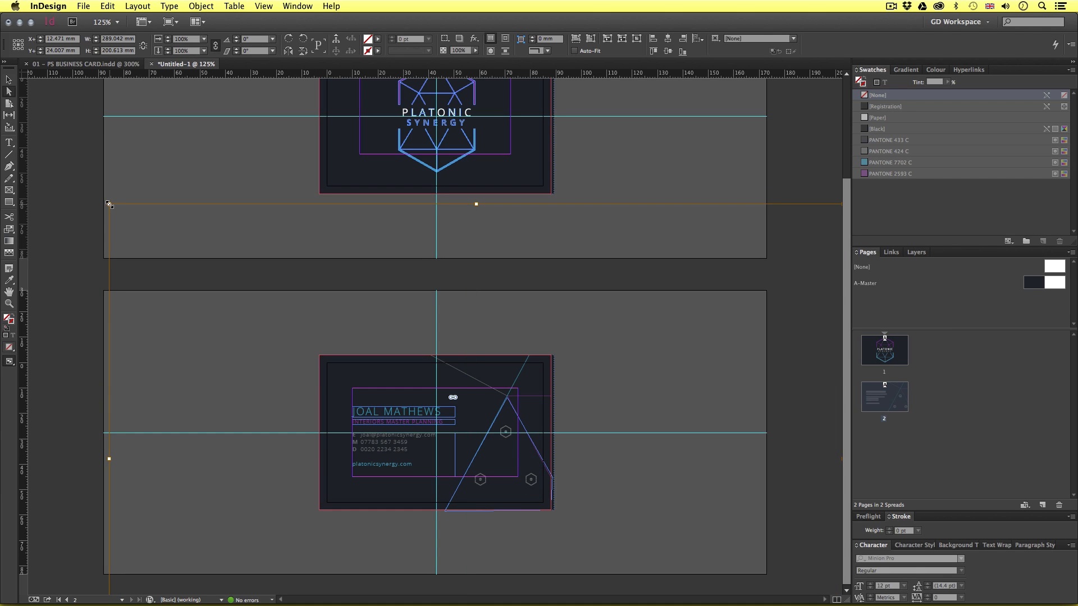
pyautogui.moveTo(109, 205); pyautogui.dragTo(332, 374)
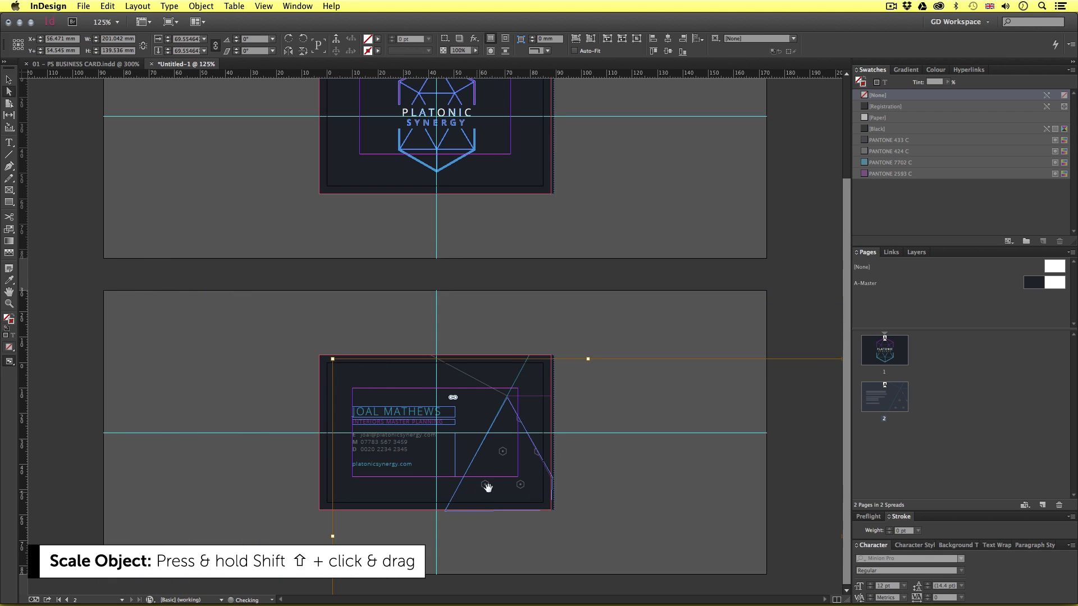
# - Position the scaled pattern at about X 51 mm, Y 58 mm, with rows of one, two and three hexagons between the diagonals, and deselect it
pyautogui.moveTo(520, 486)
pyautogui.mouseDown()
pyautogui.moveTo(497, 491)
pyautogui.moveTo(519, 490)
pyautogui.mouseUp()
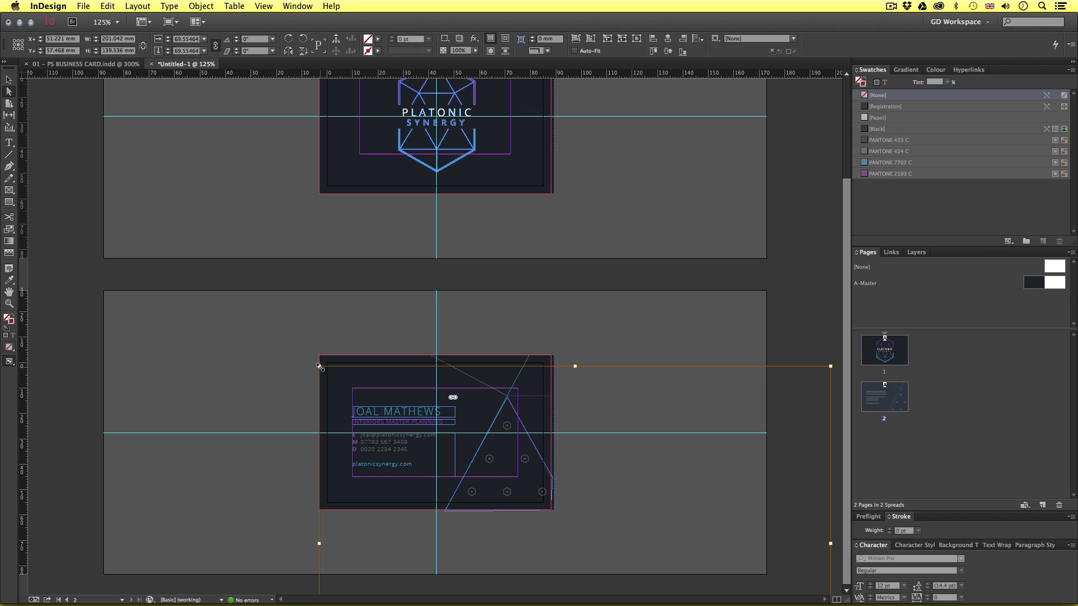
pyautogui.moveTo(514, 473); pyautogui.dragTo(514, 474)
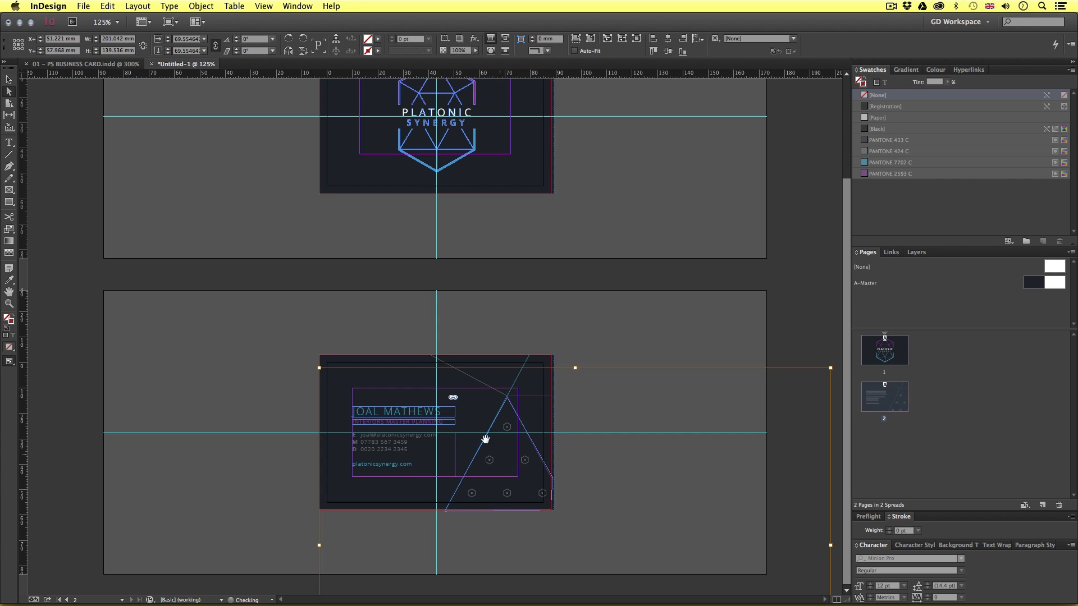
pyautogui.press('super+equal')
pyautogui.scroll(-2, 524, 382)
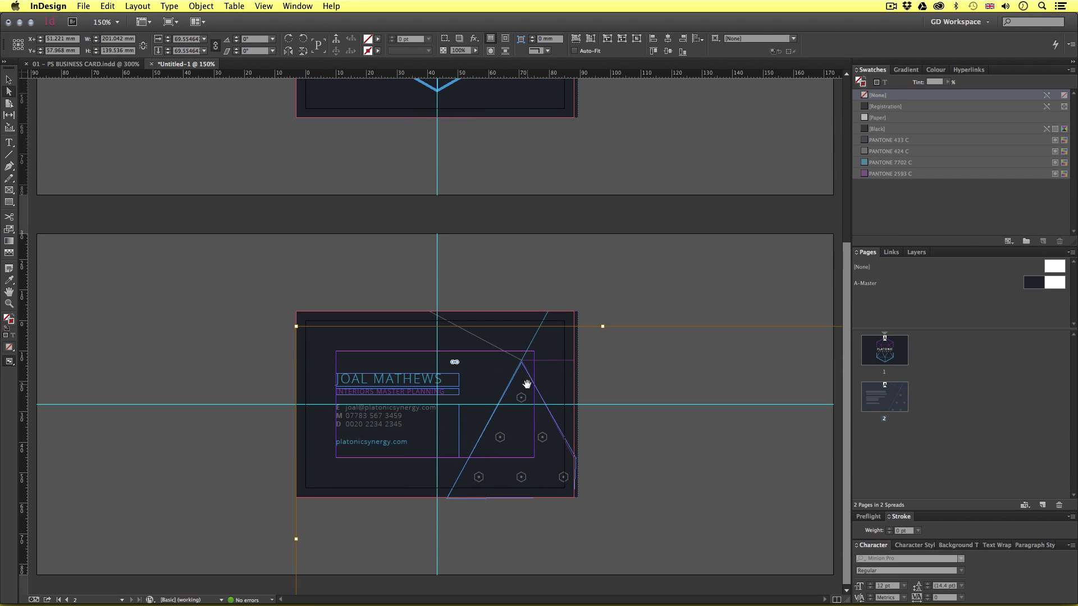
pyautogui.press('Right')
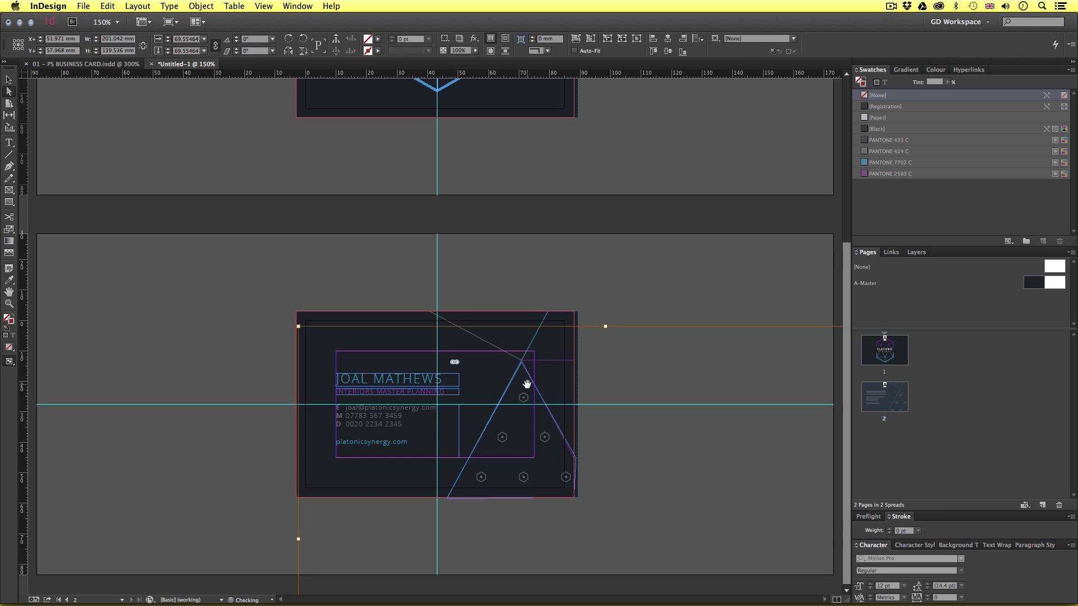
pyautogui.press('z')
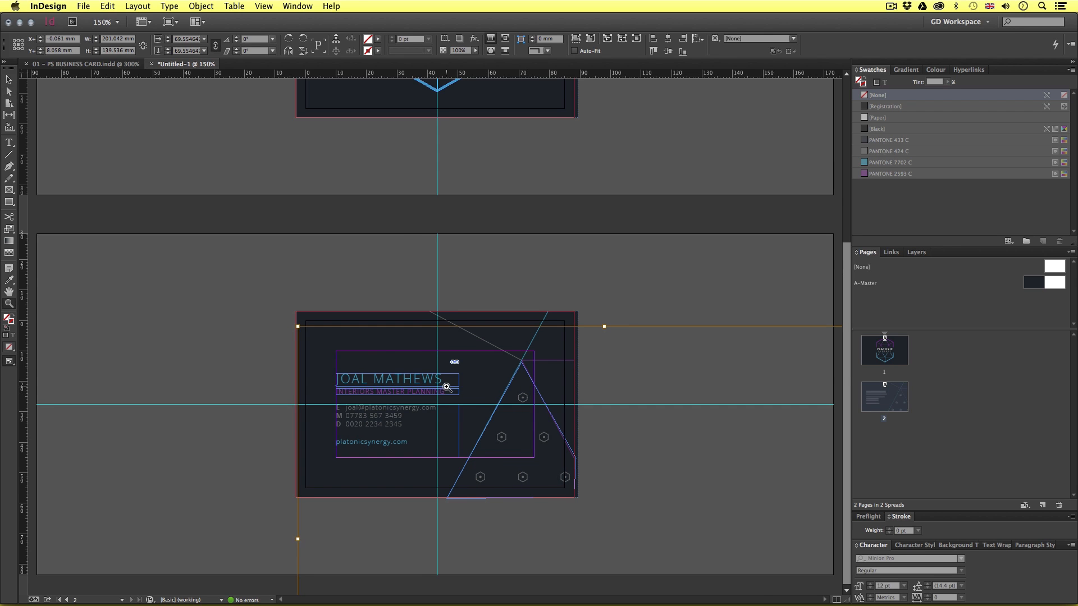
pyautogui.click(448, 387)
pyautogui.click(453, 366)
pyautogui.moveTo(414, 339); pyautogui.dragTo(453, 345)
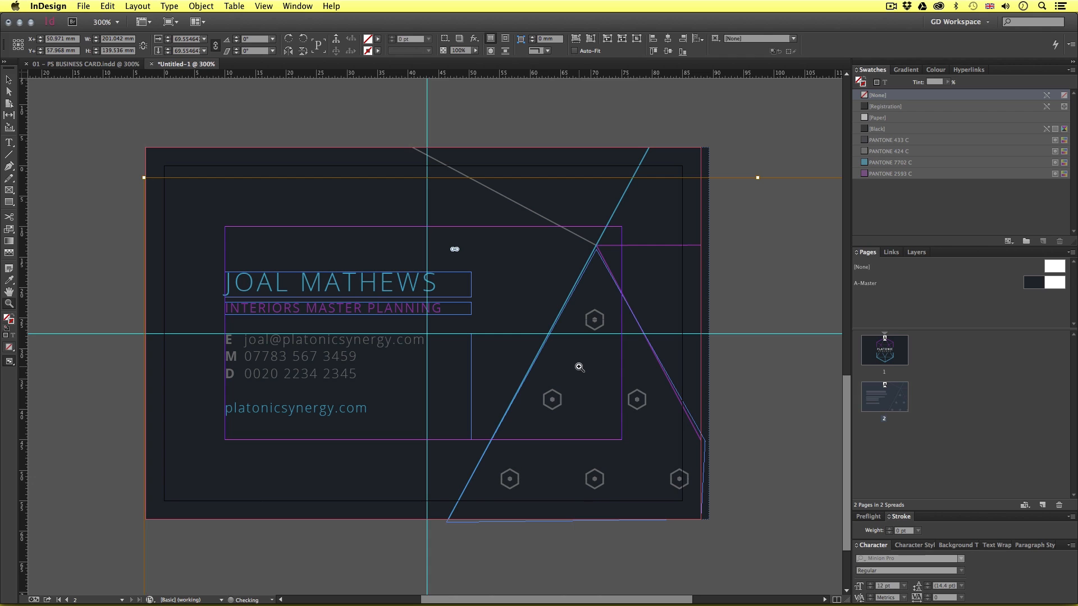
pyautogui.press('v')
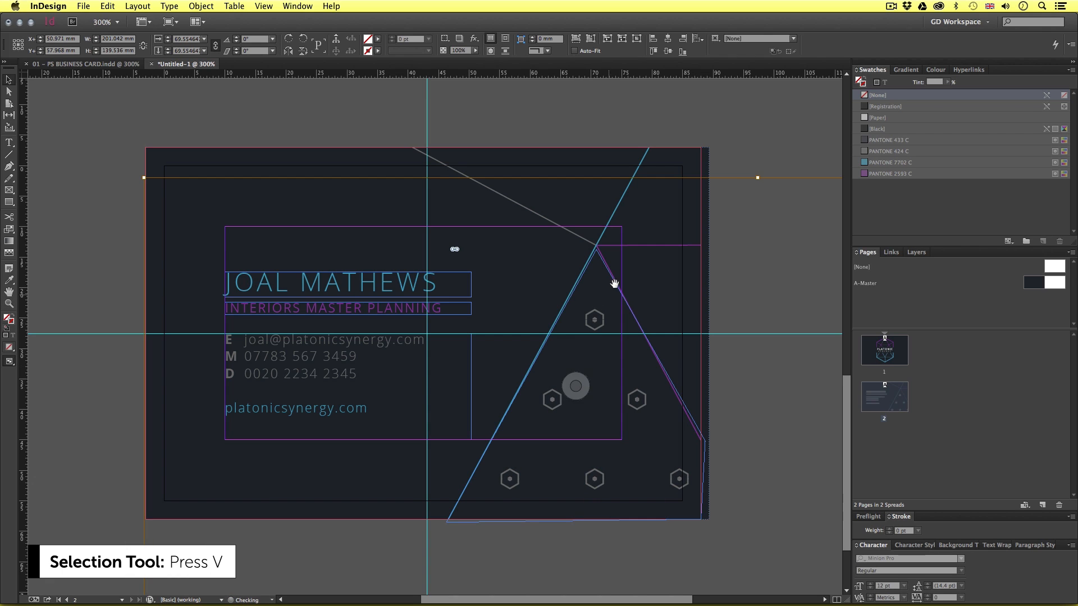
pyautogui.click(648, 107)
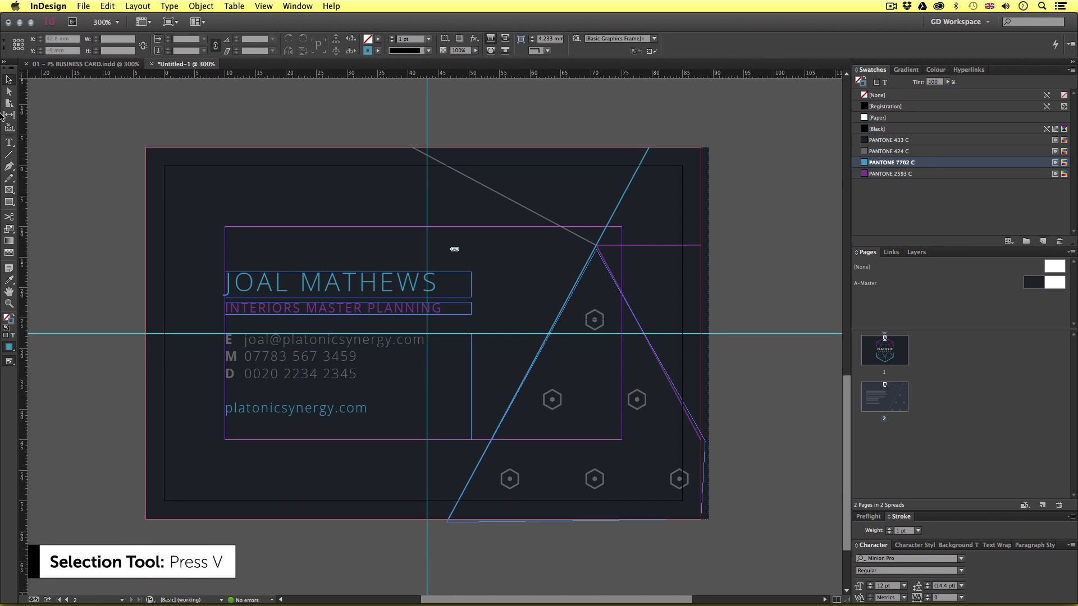
# - Preview page 2 without guides and frames, and view both card pages together
pyautogui.press('w')
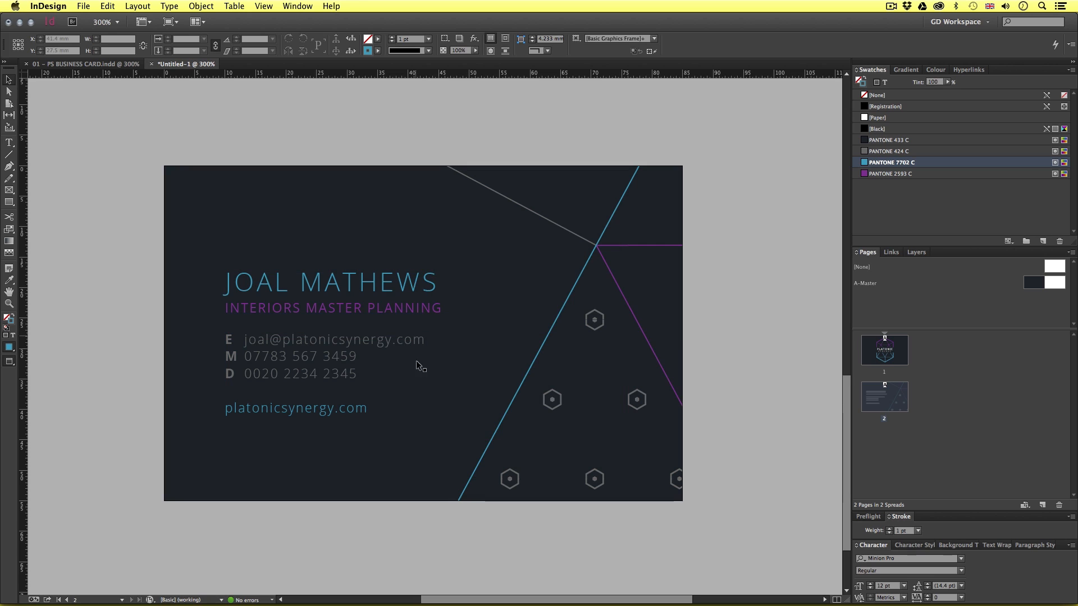
pyautogui.moveTo(387, 369)
pyautogui.mouseDown()
pyautogui.moveTo(400, 369)
pyautogui.moveTo(391, 374)
pyautogui.mouseUp()
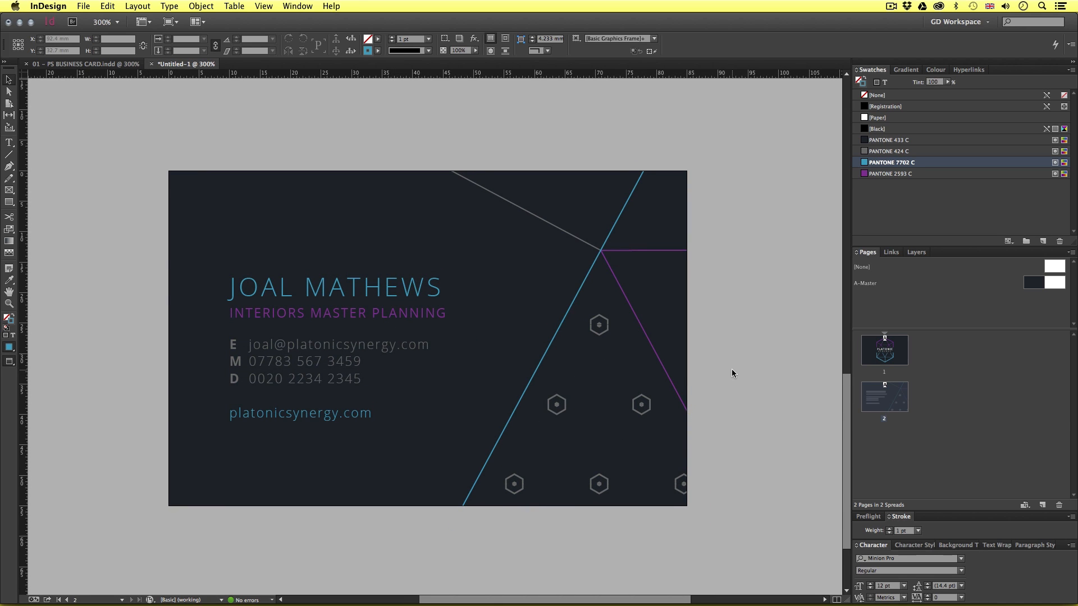
pyautogui.press('z')
pyautogui.keyDown('alt'); pyautogui.click(463, 326); pyautogui.keyUp('alt')
pyautogui.keyDown('alt'); pyautogui.click(464, 327); pyautogui.keyUp('alt')
pyautogui.keyDown('alt'); pyautogui.click(470, 323); pyautogui.keyUp('alt')
pyautogui.moveTo(474, 277); pyautogui.dragTo(488, 347)
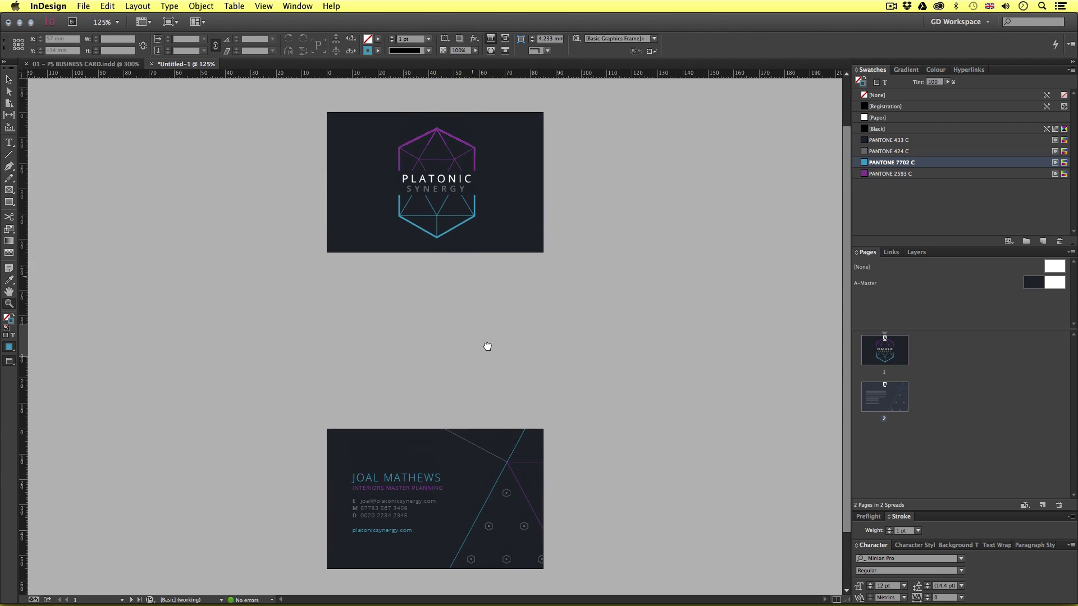
# - Save the document as BUSINESS CARD.indd in the 05 – MY PROJECT / 03 – WORK DOCS folder
pyautogui.press('super+s')
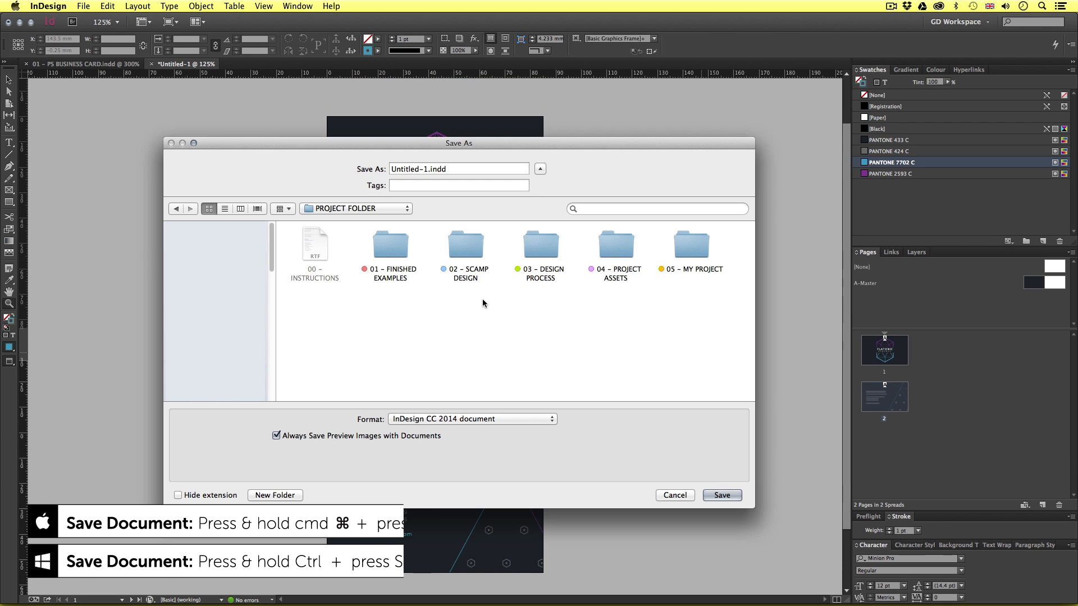
pyautogui.click(694, 250)
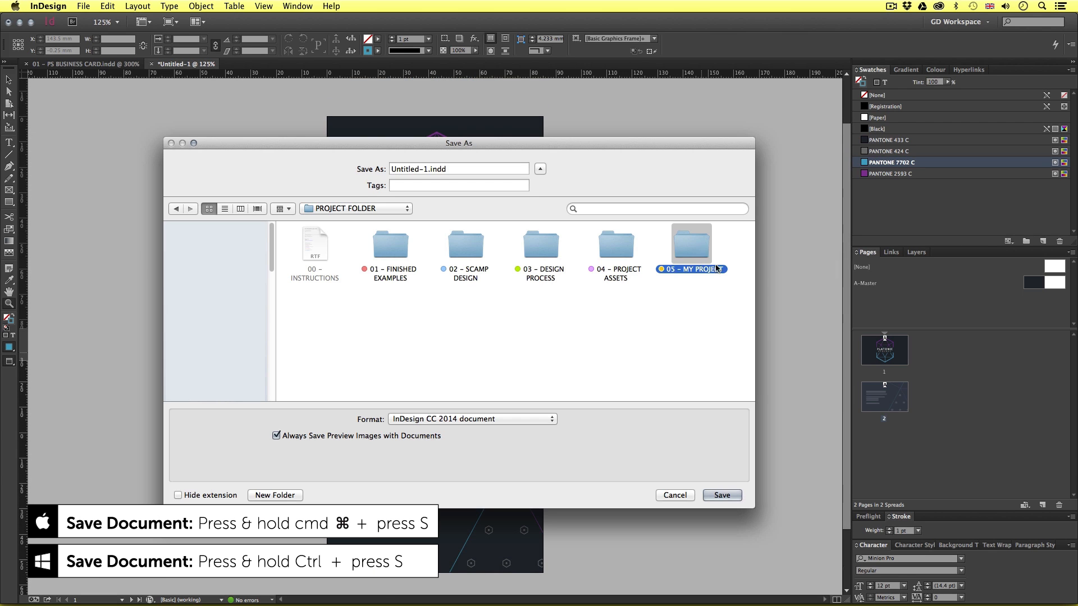
pyautogui.doubleClick(694, 250)
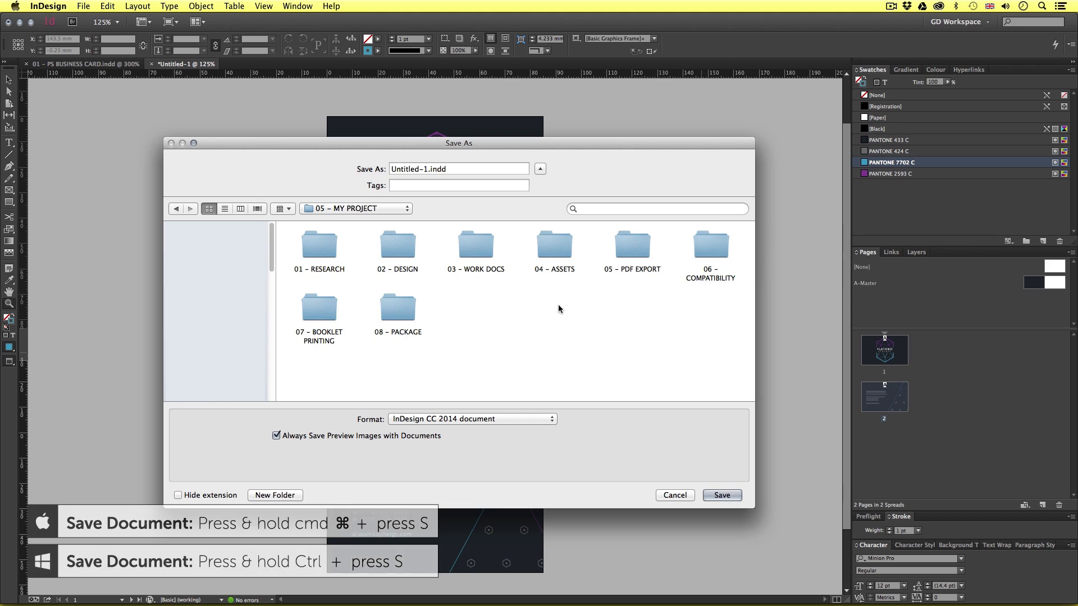
pyautogui.doubleClick(477, 245)
pyautogui.click(427, 169)
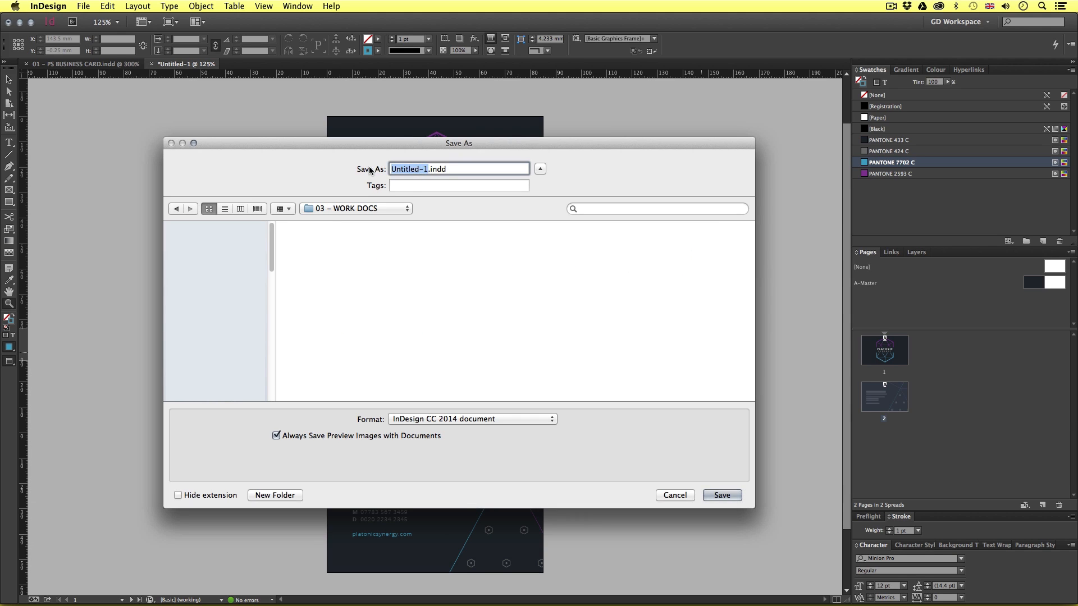
pyautogui.write('BUSINESS CARD')
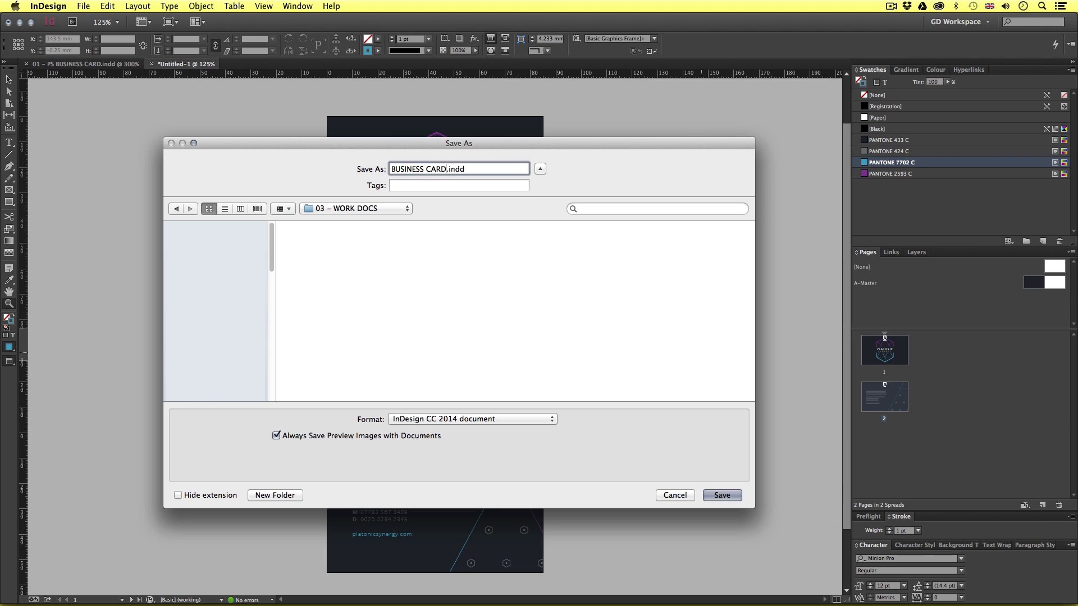
pyautogui.click(721, 494)
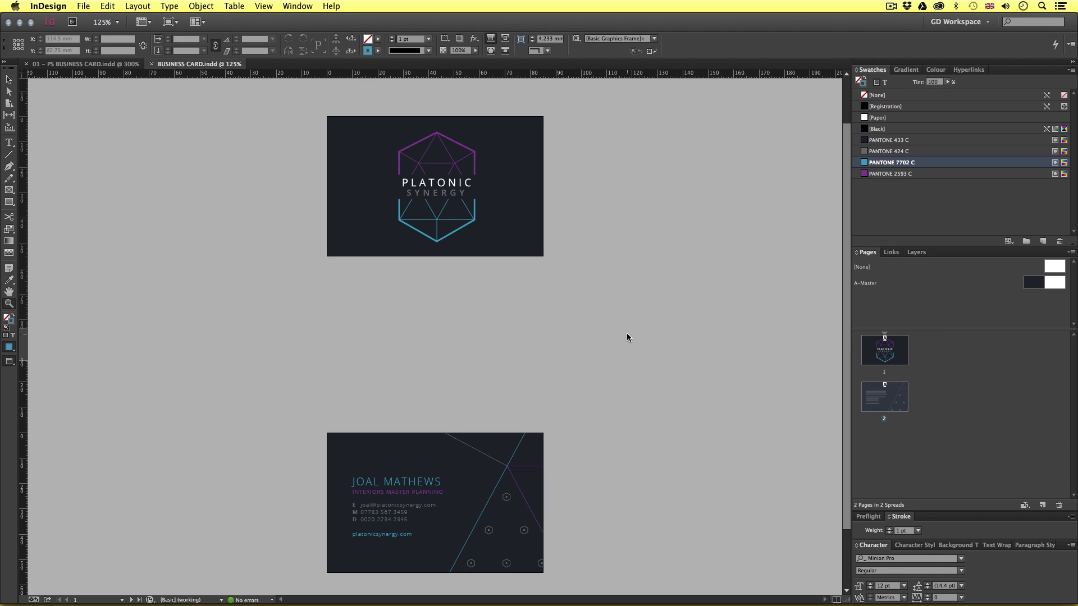
# - Check both card pages in normal mode and return to preview mode
pyautogui.press('w')
pyautogui.press('v')
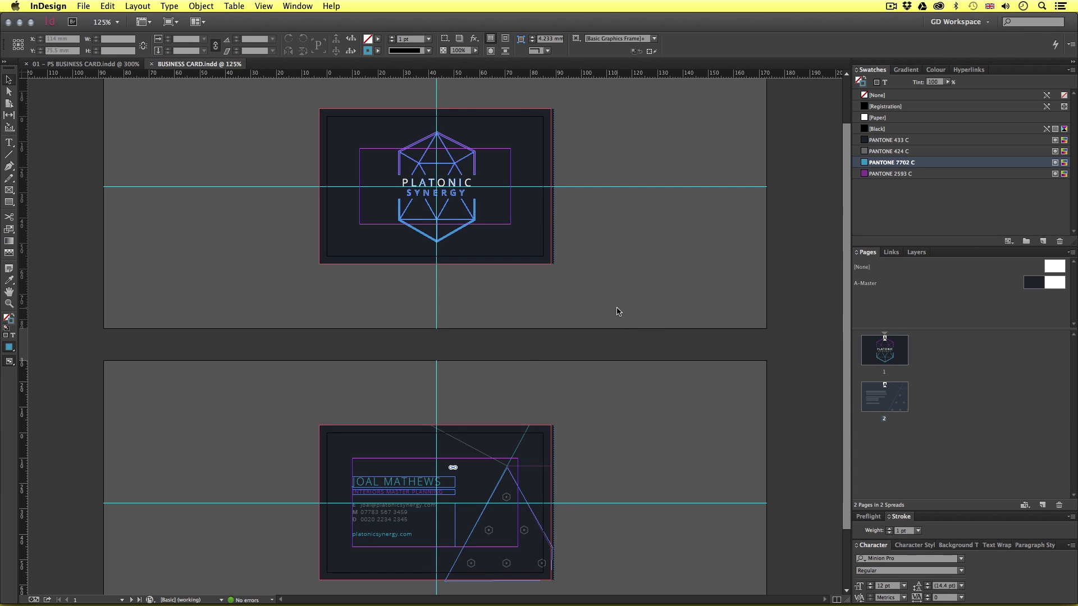
pyautogui.press('w')
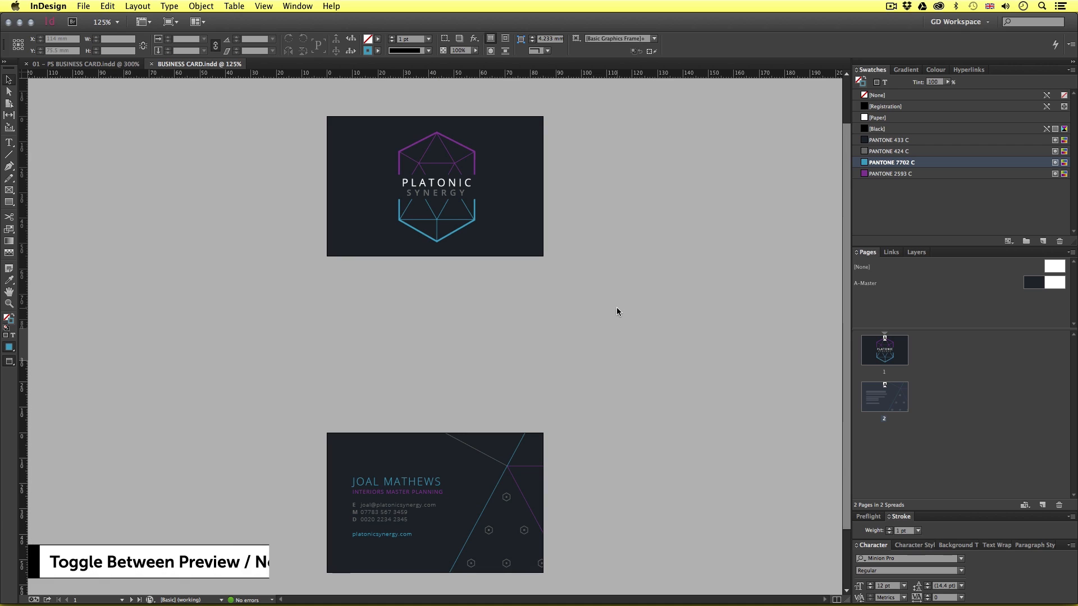